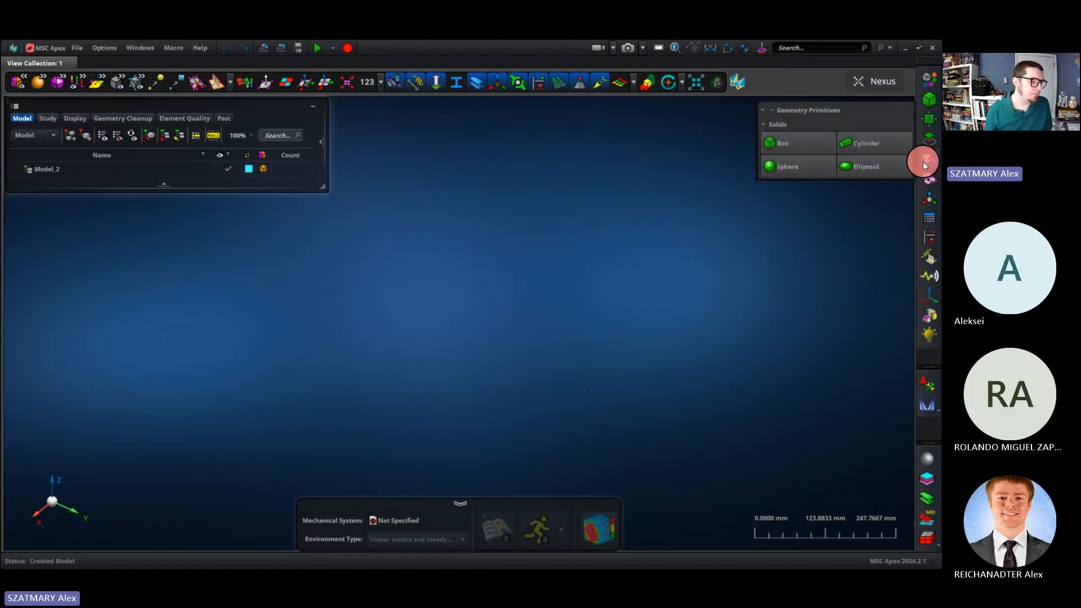
Save the model under the file name upright-2025-08-20 in the Scratch folder.
mouse_move(919, 234)
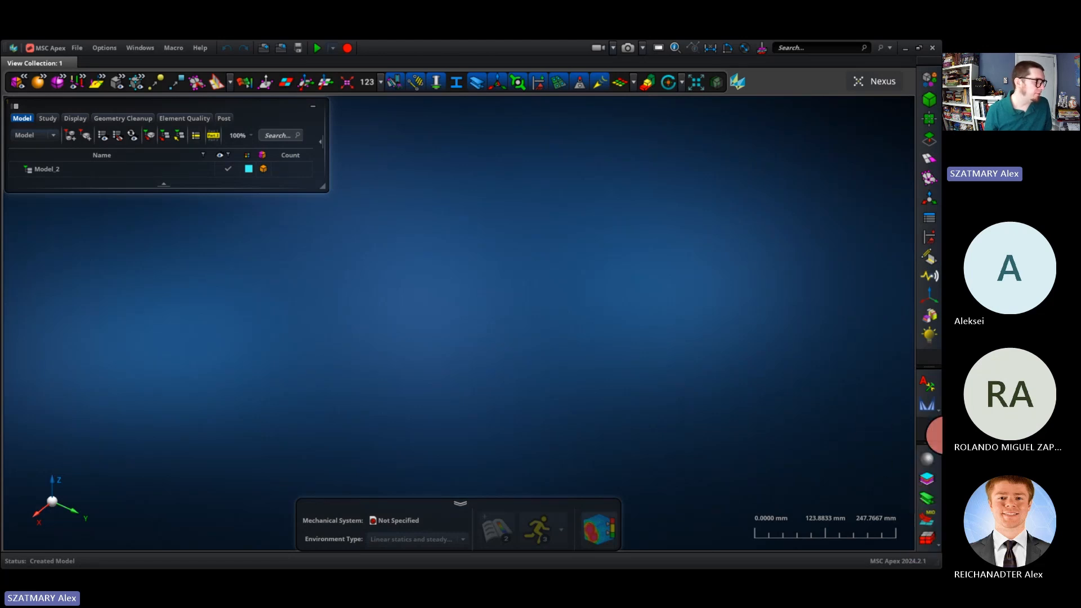
click(49, 176)
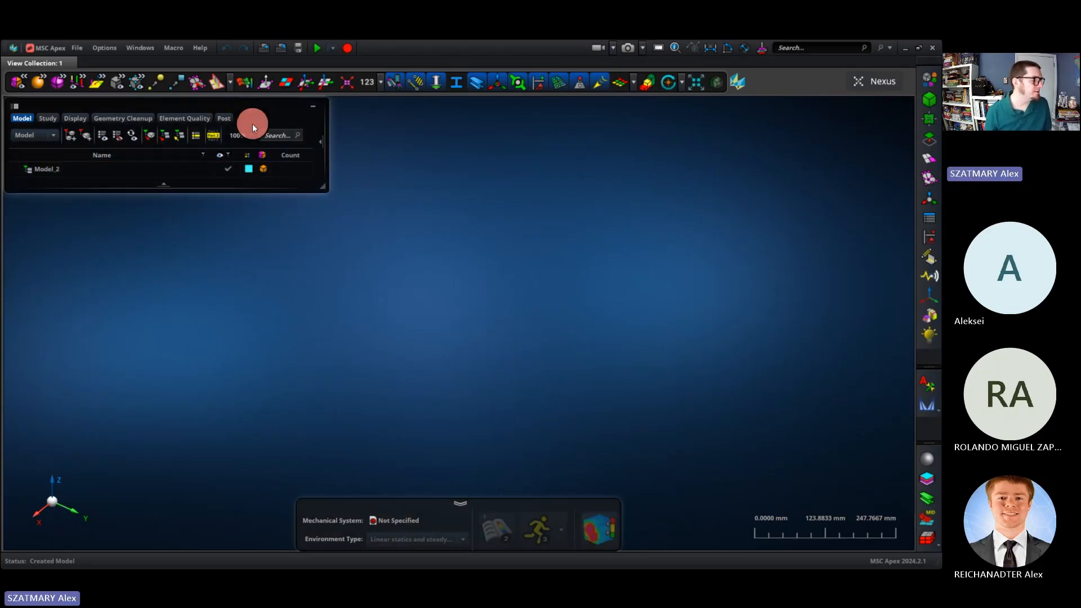
click(77, 47)
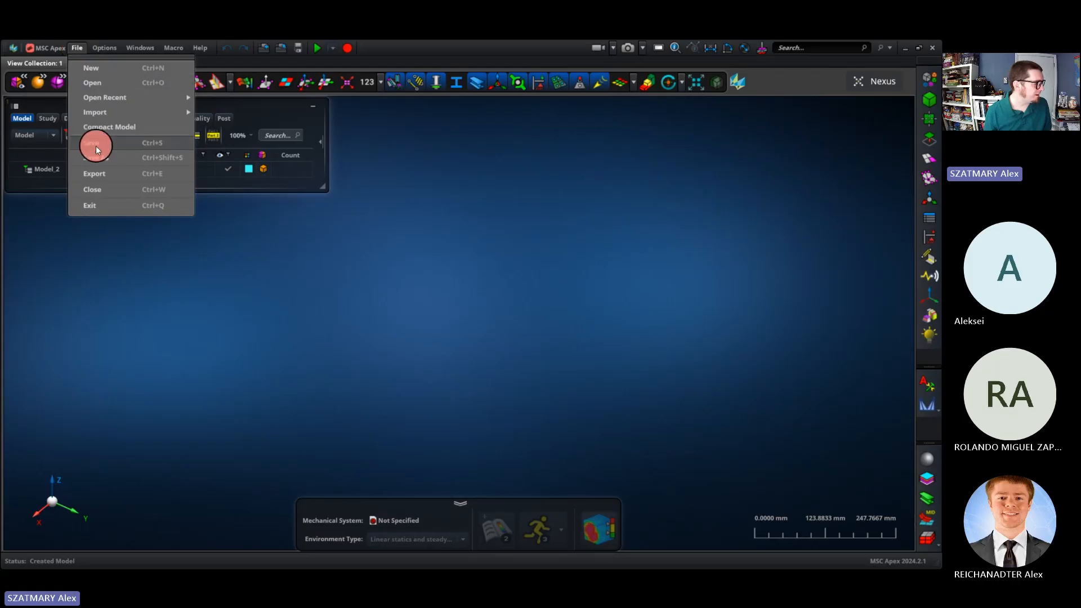
click(95, 158)
text(u)
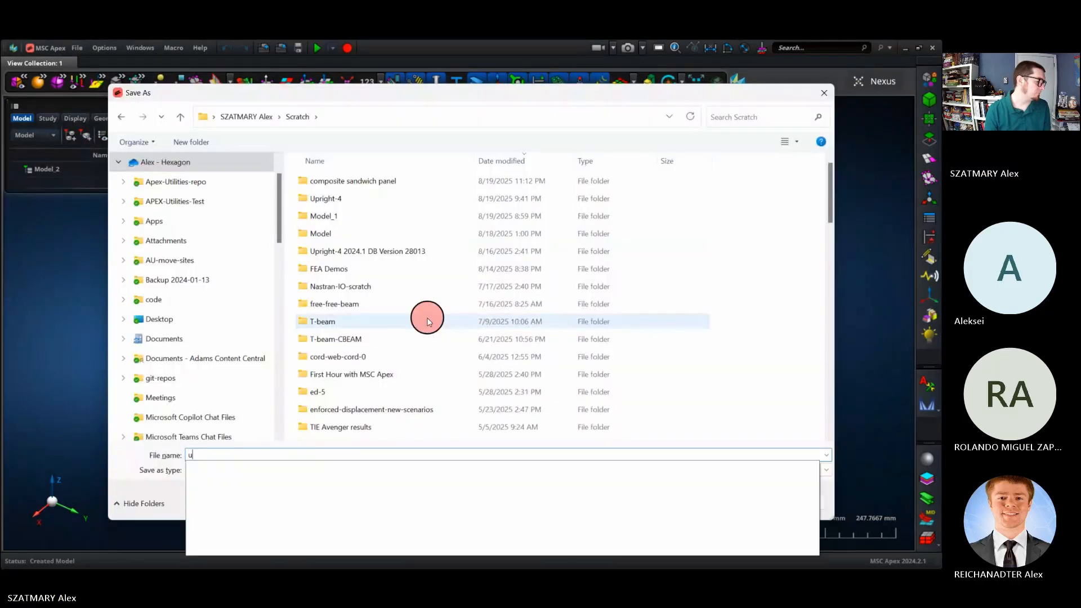
text(pright-2025-08-20)
key(Return)
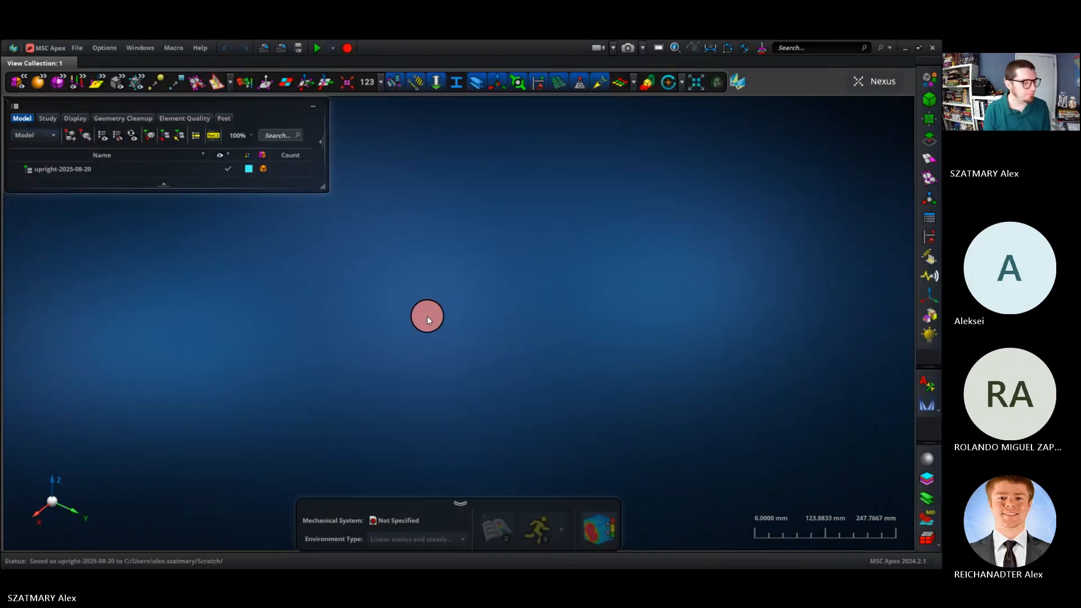
Import the geometry file Upright-2.2-from-NX-4.x_t from the Upright FEA folder with Clean on Import enabled.
key(ctrl+i)
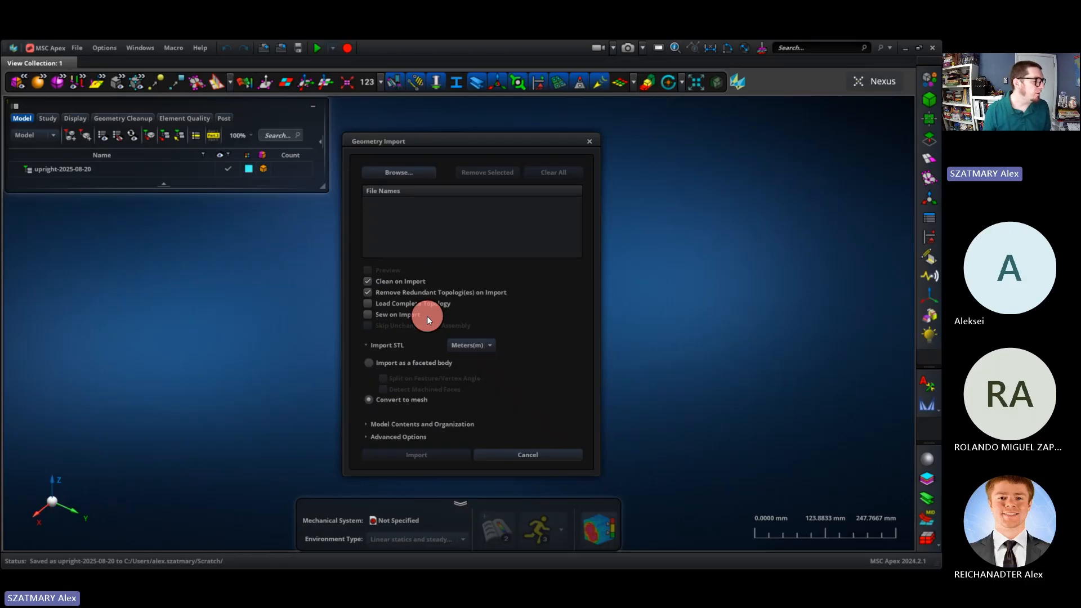
click(424, 172)
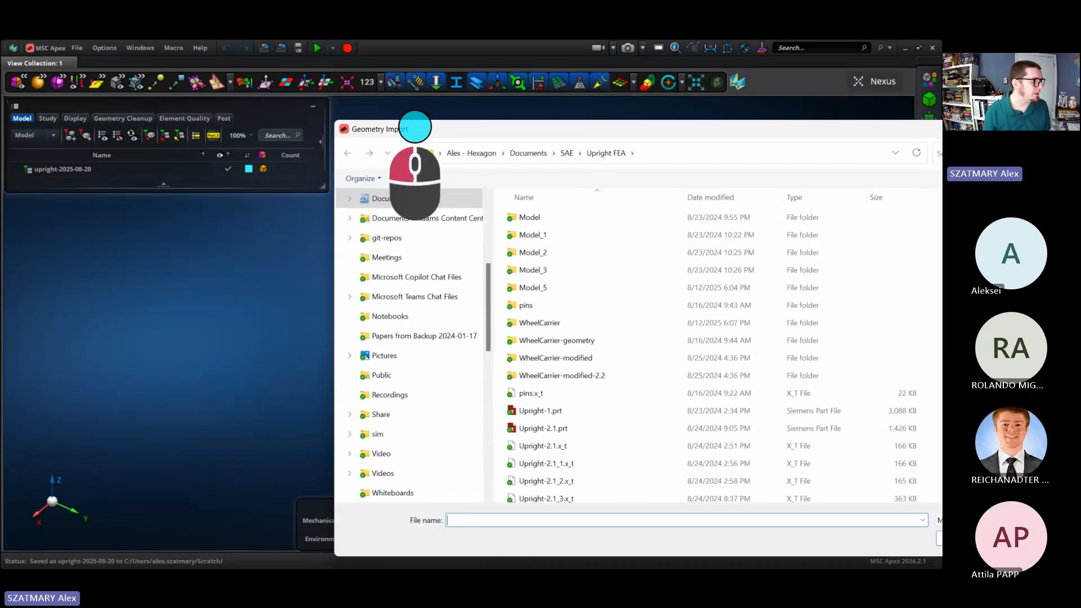
drag(431, 130, 226, 102)
click(759, 495)
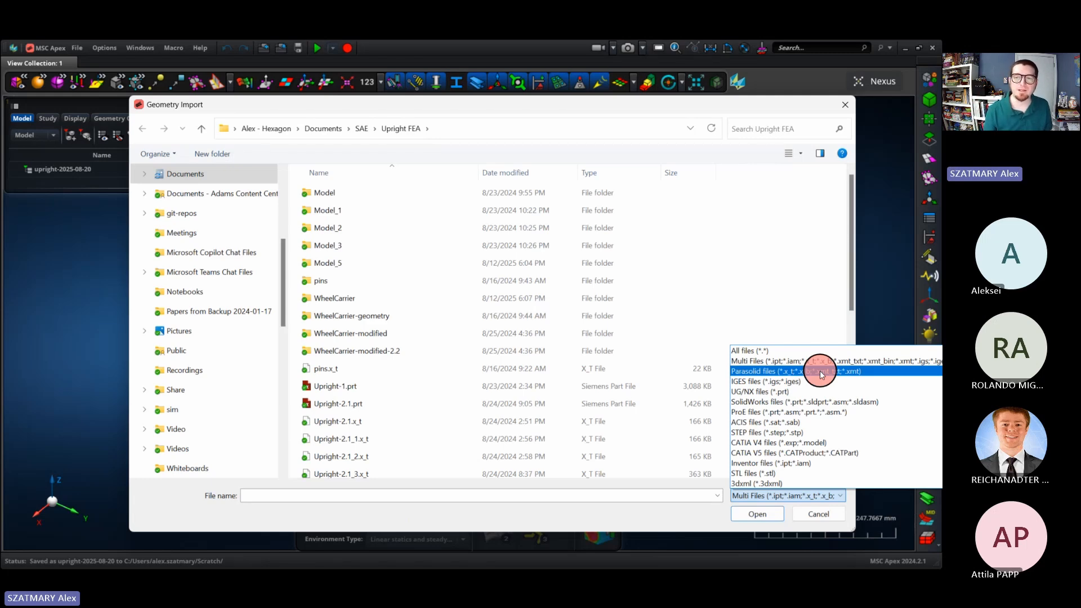
click(576, 351)
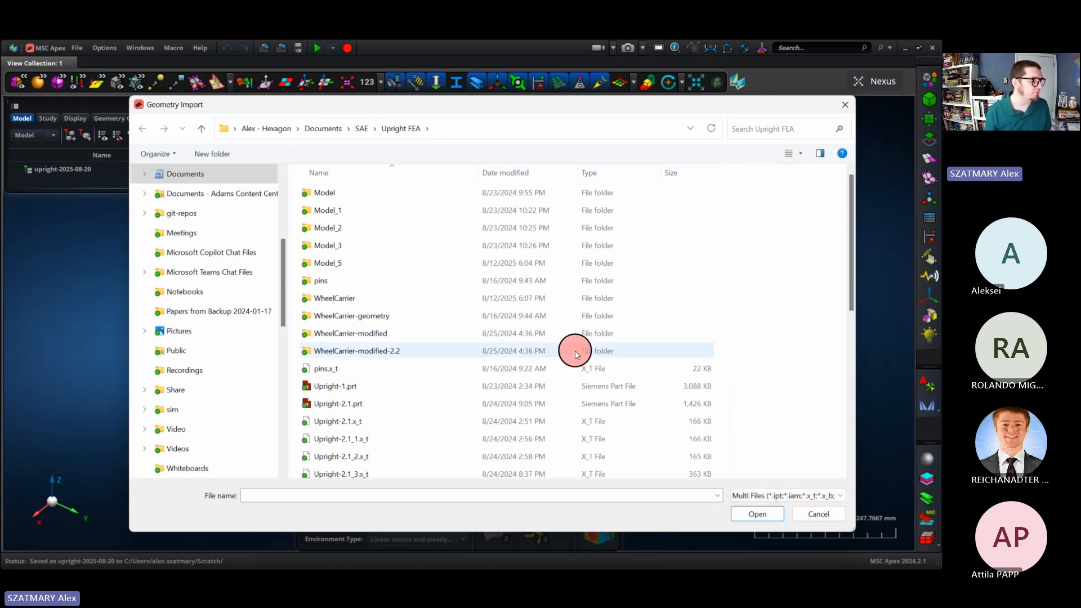
scroll(575, 350, down, 7)
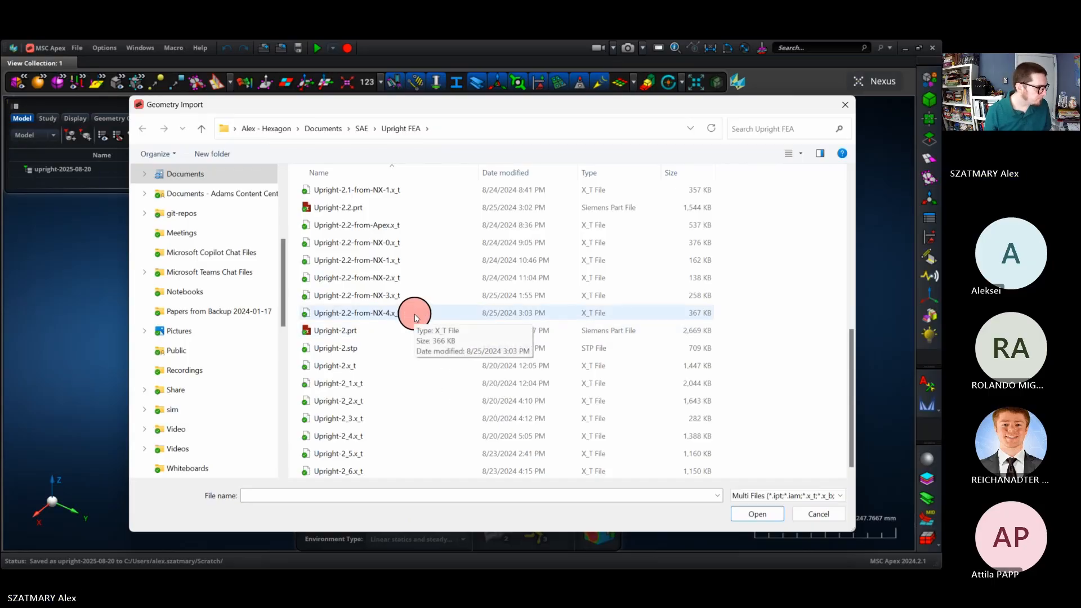
double_click(414, 313)
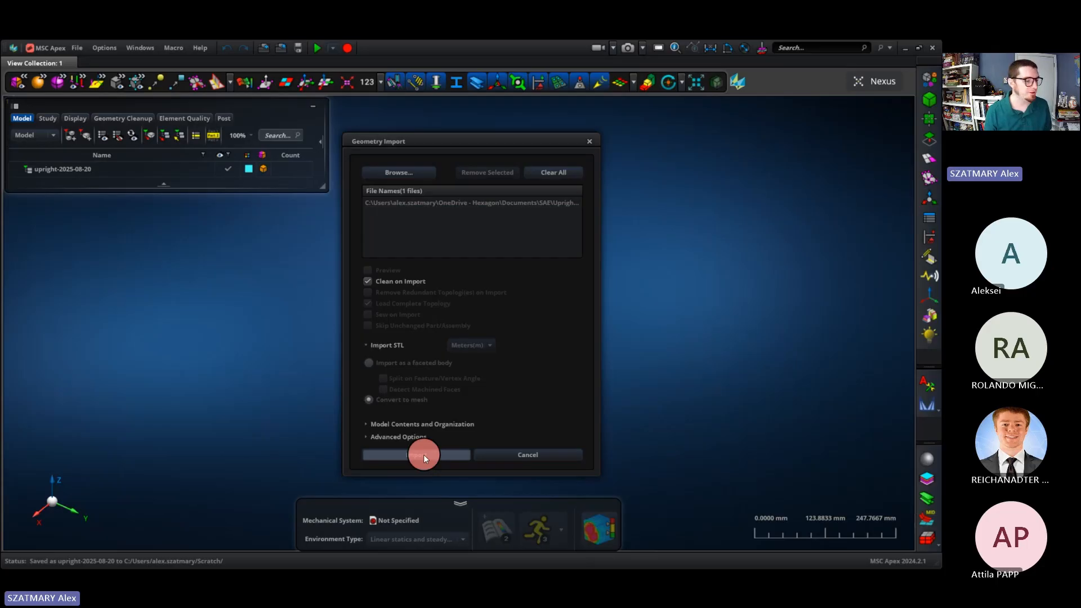
click(423, 455)
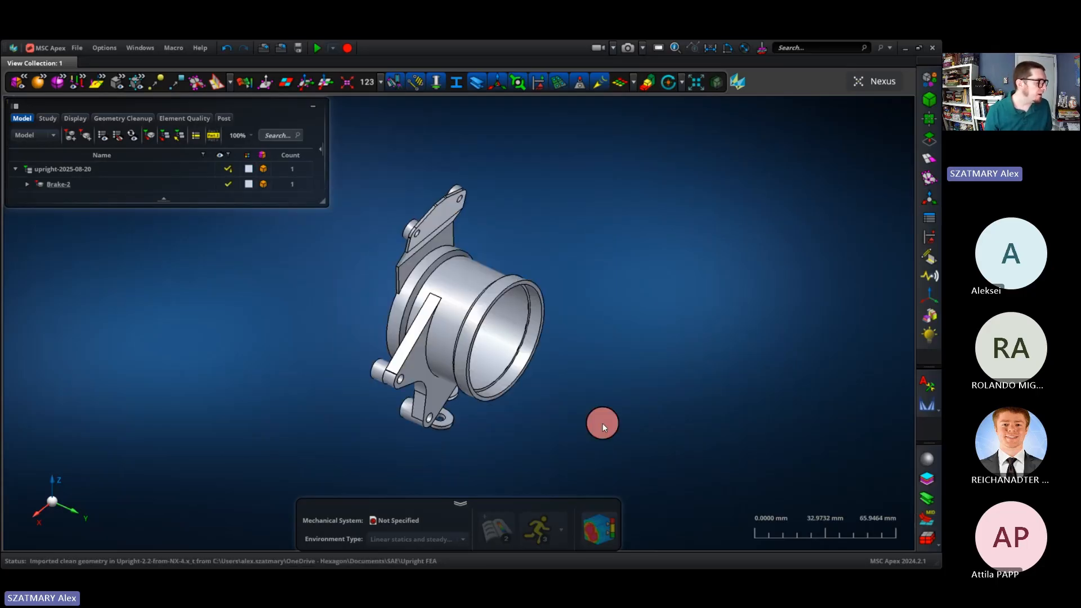
Create a Solid Mesh on the imported upright with a 2 mm mesh size and the Tetra mesh type.
middle_drag(605, 385, 590, 361)
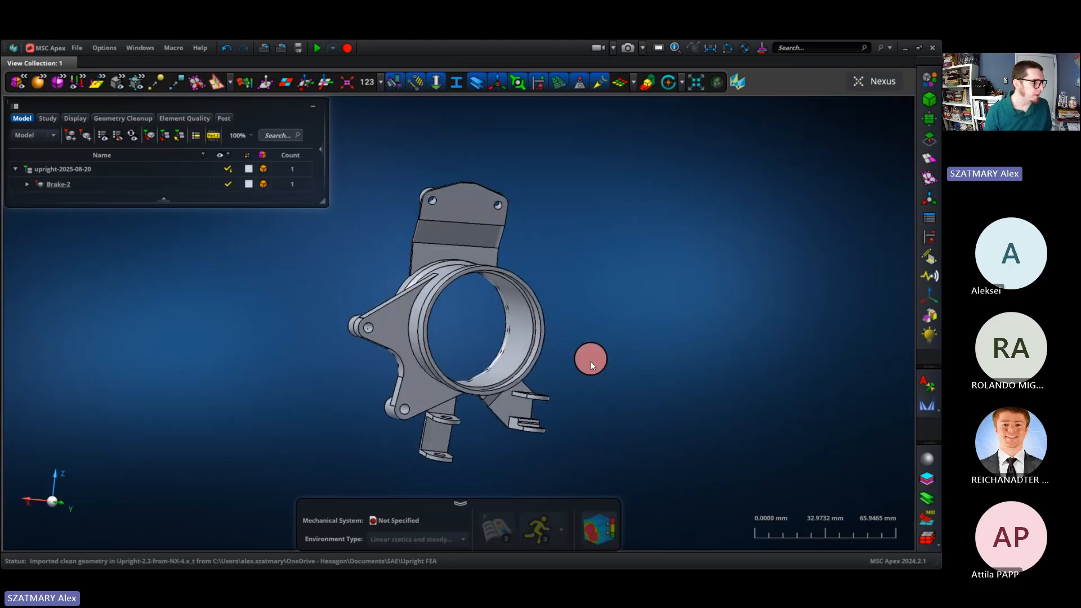
right_click(691, 385)
right_drag(691, 385, 677, 365)
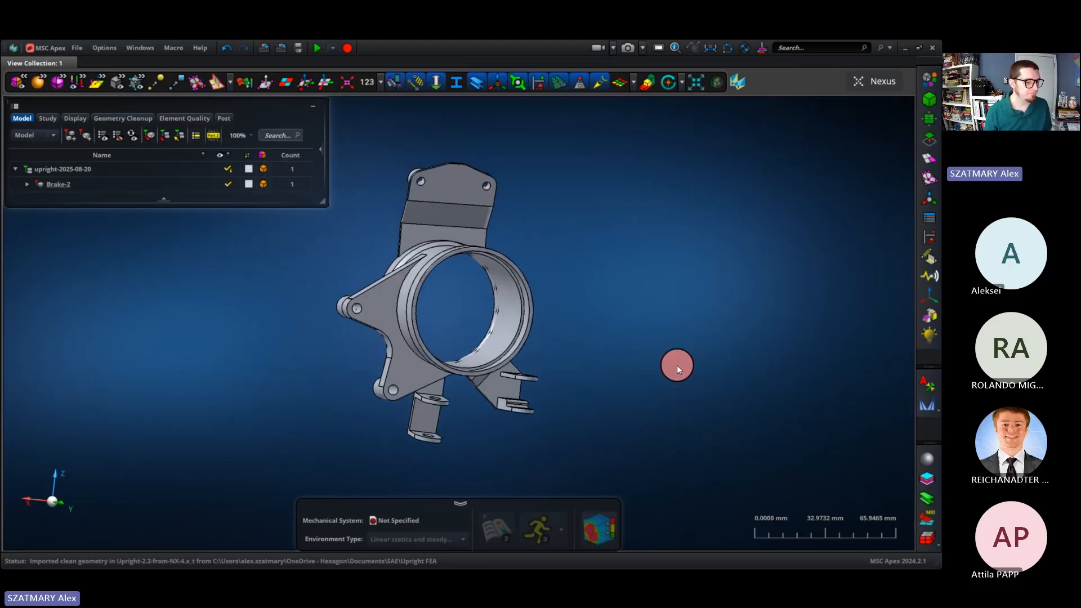
click(929, 159)
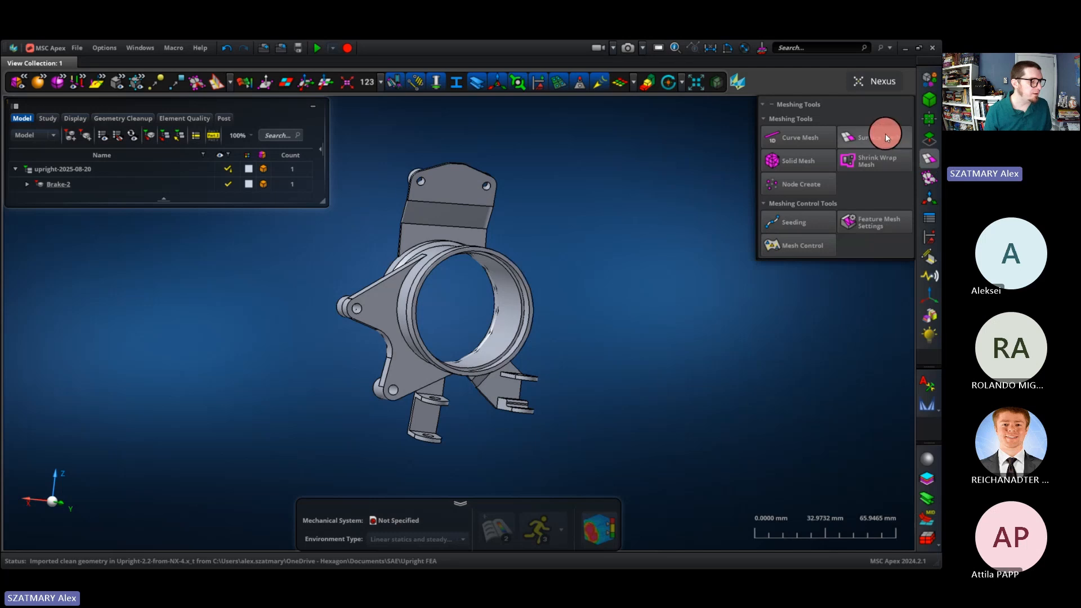
click(786, 162)
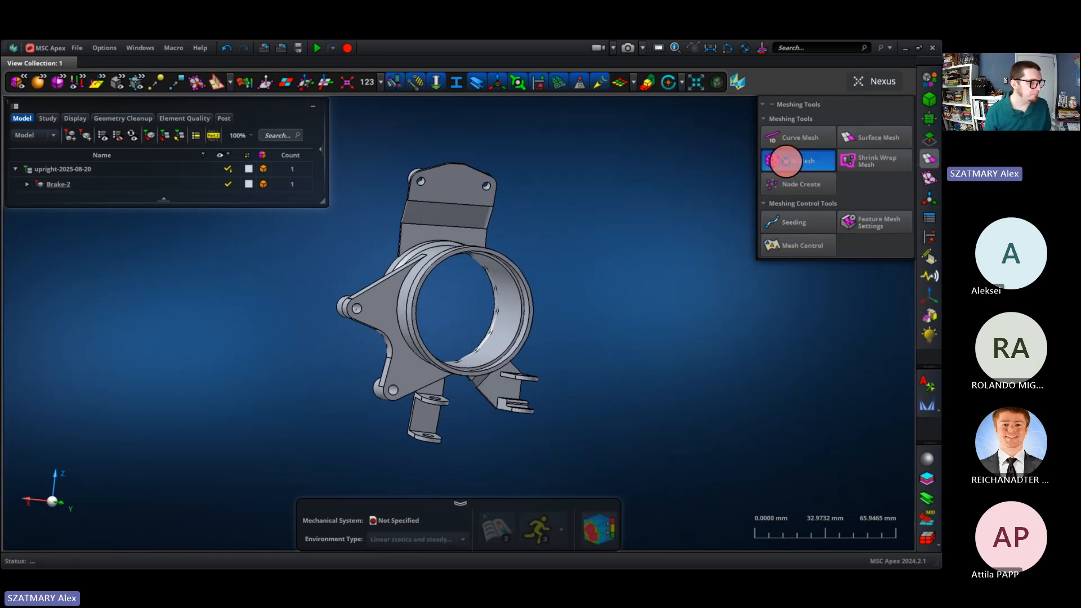
click(771, 326)
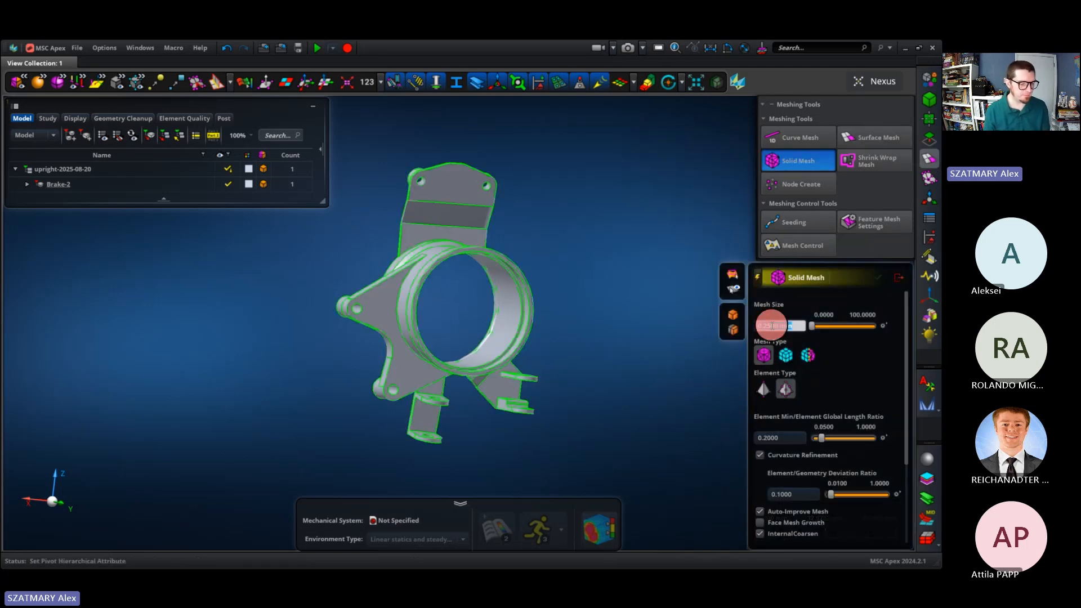
text(2)
click(765, 353)
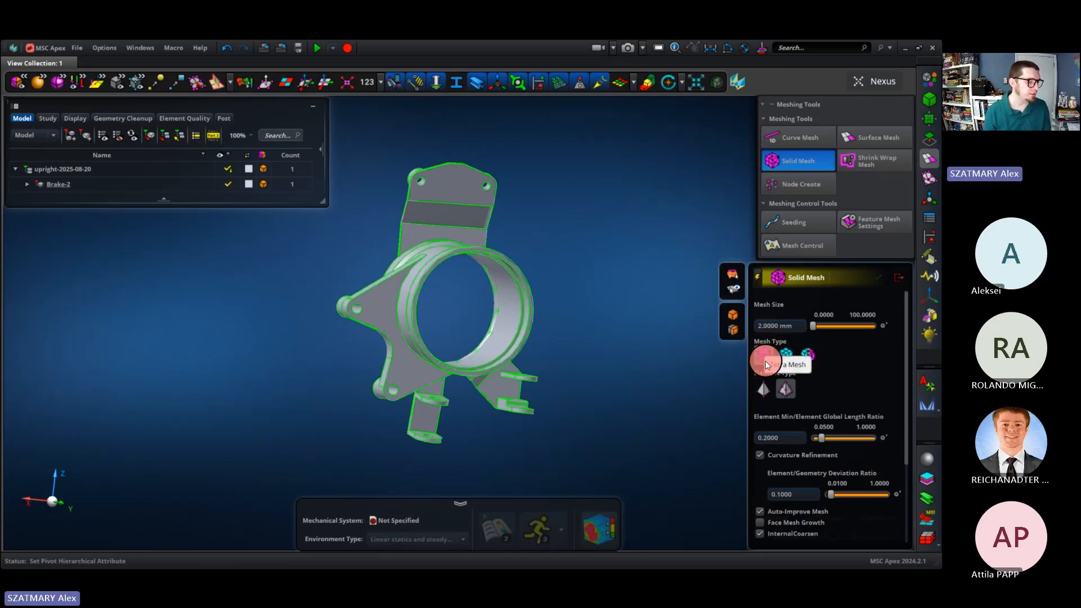
click(789, 387)
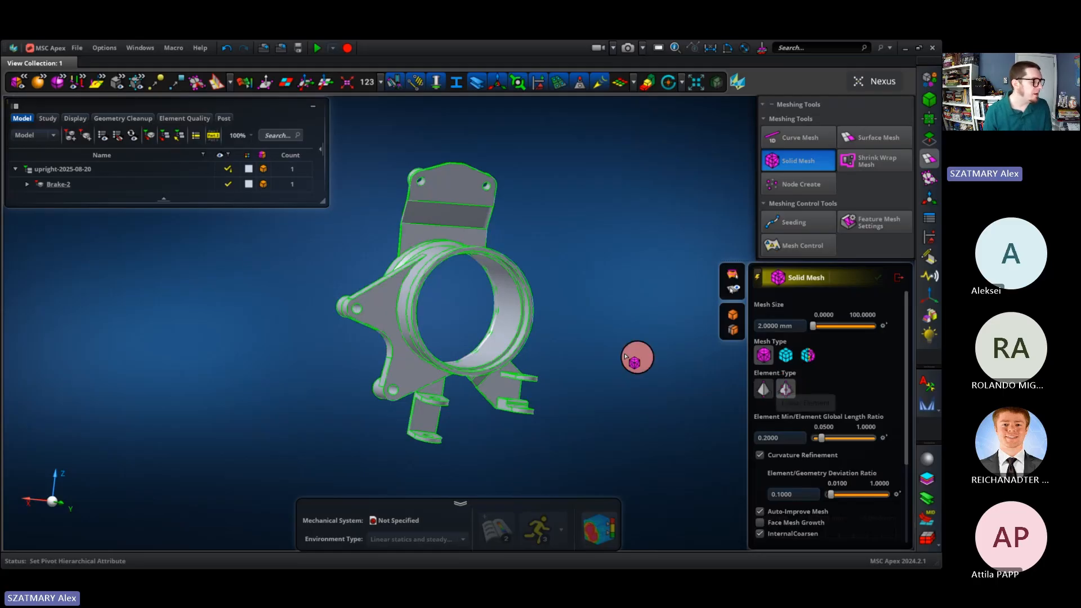
click(521, 319)
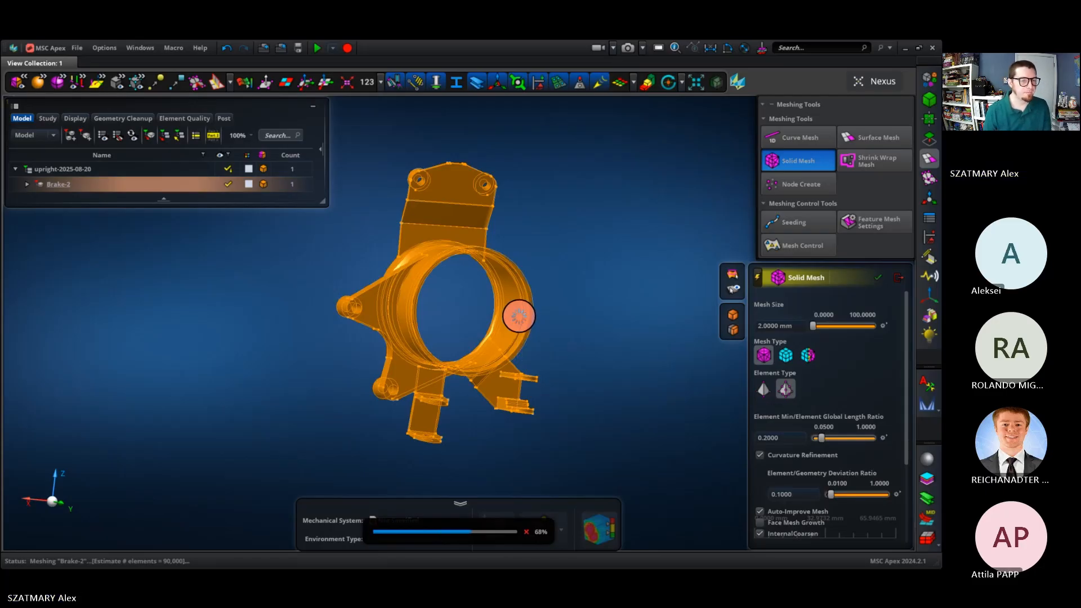
click(897, 277)
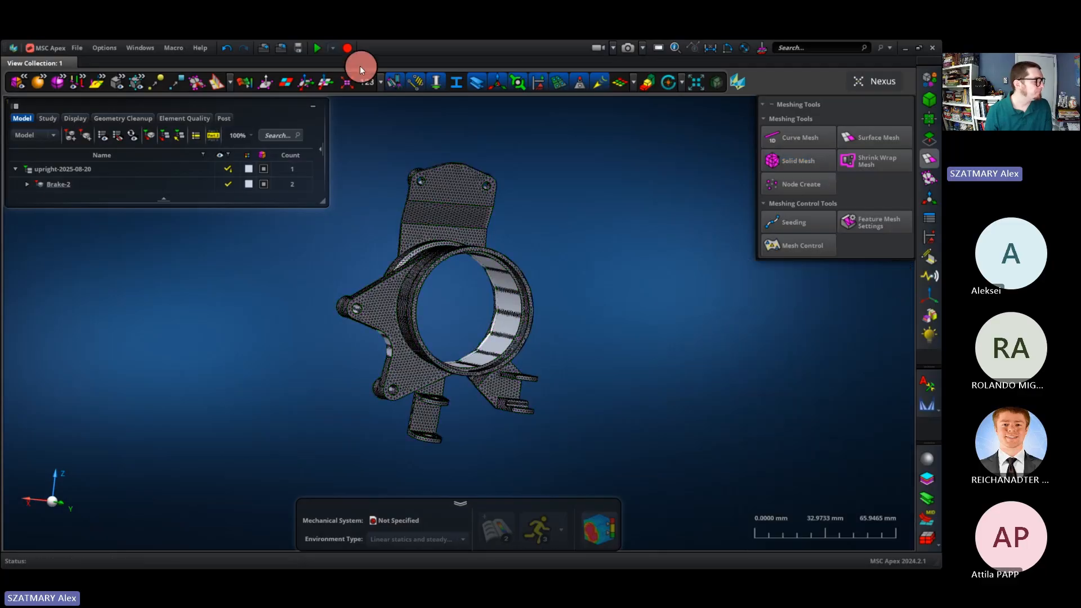
Display the Quality Index of the upright's mesh for 3D elements.
click(244, 84)
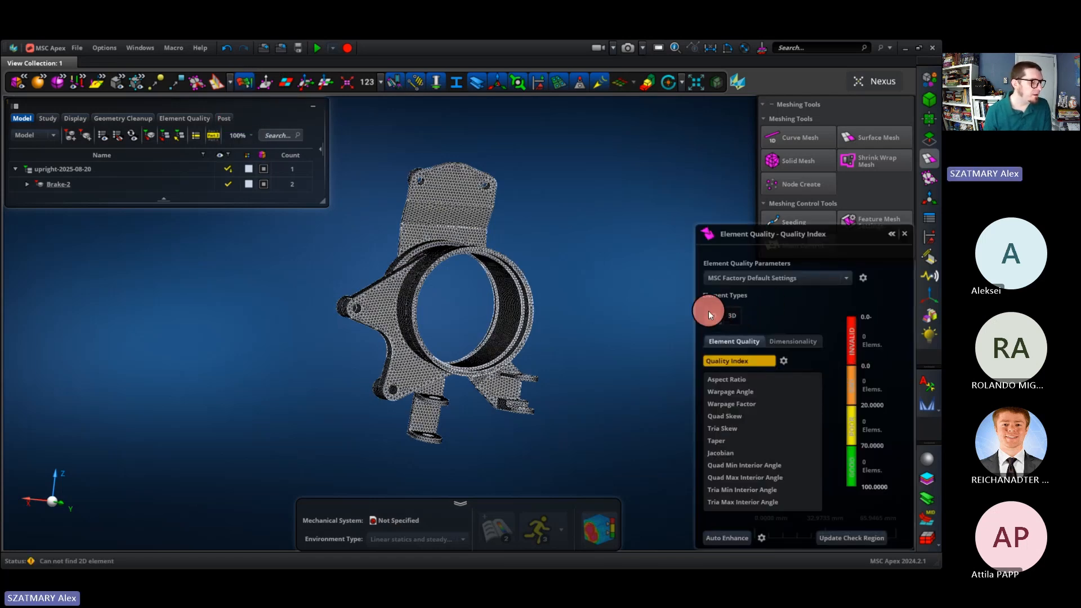
click(728, 315)
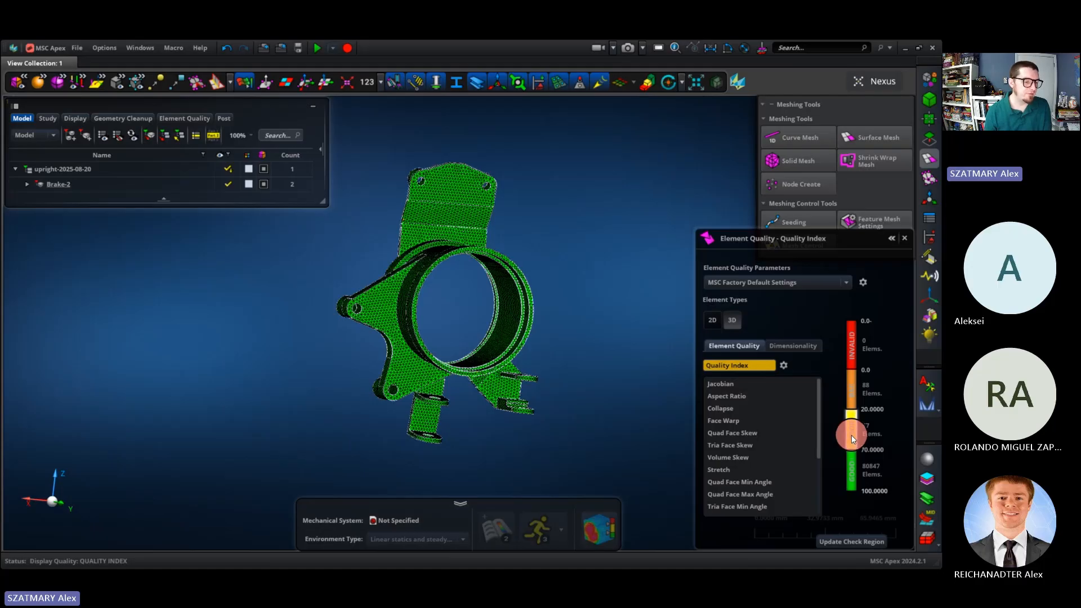
drag(850, 432, 850, 388)
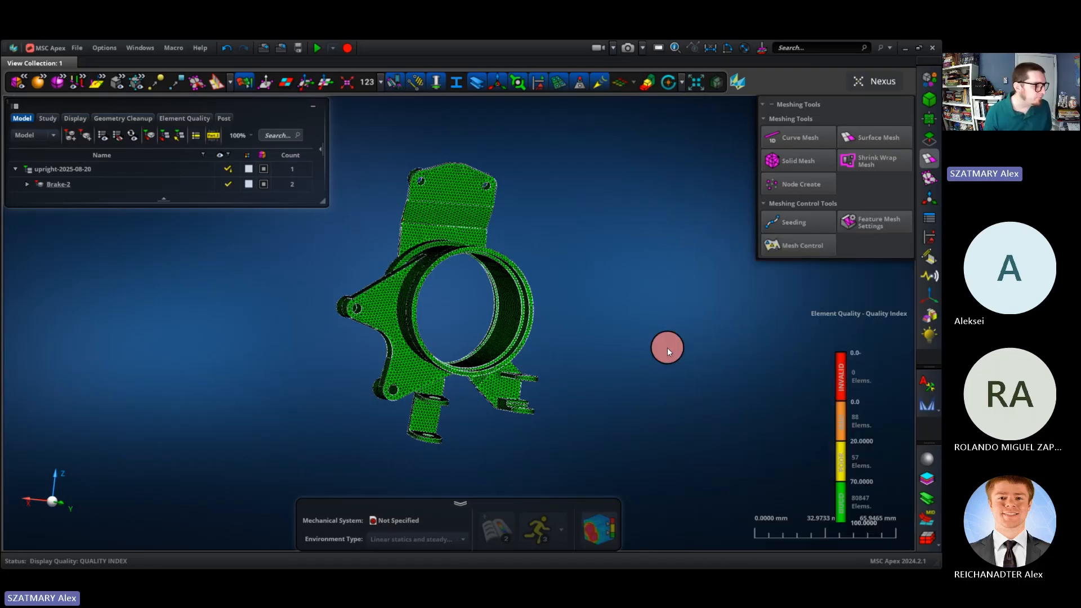
Show only the elements in the bad range of the Quality Index scale, between 0 and 20.
mouse_move(870, 405)
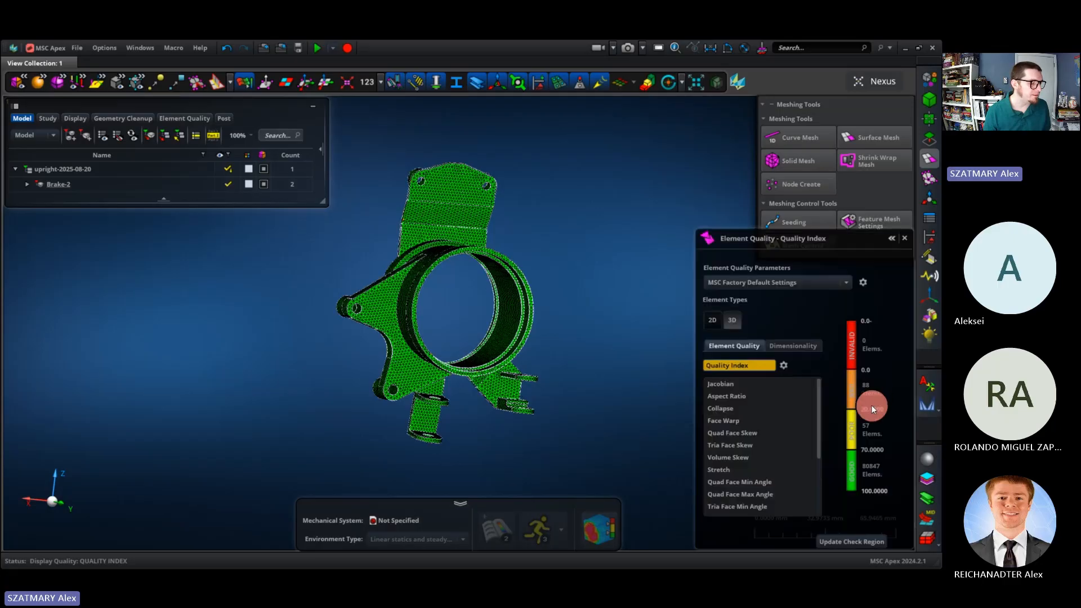
right_click(853, 393)
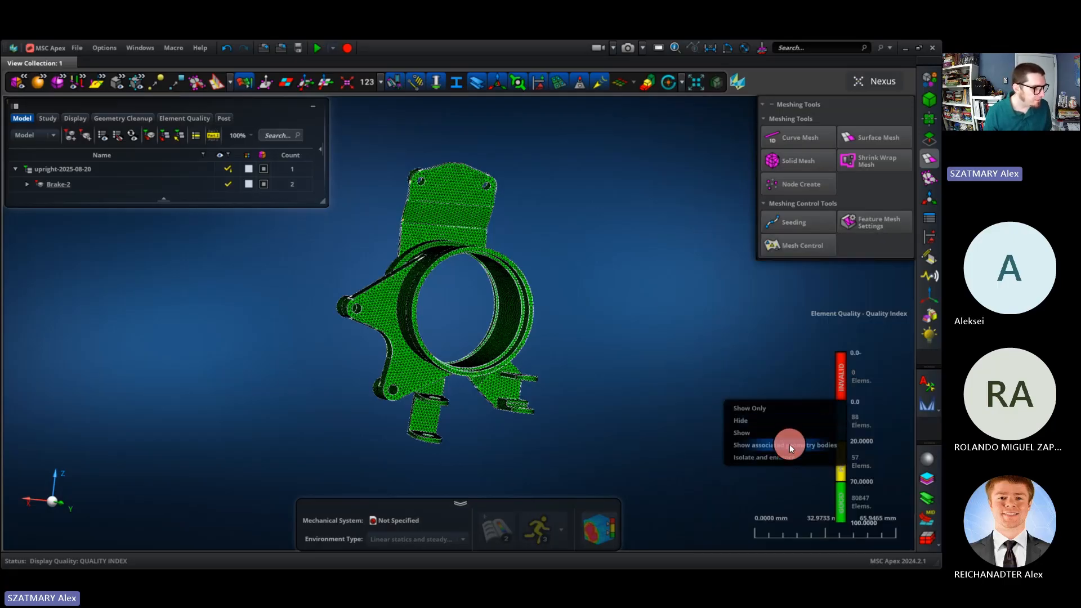
click(756, 410)
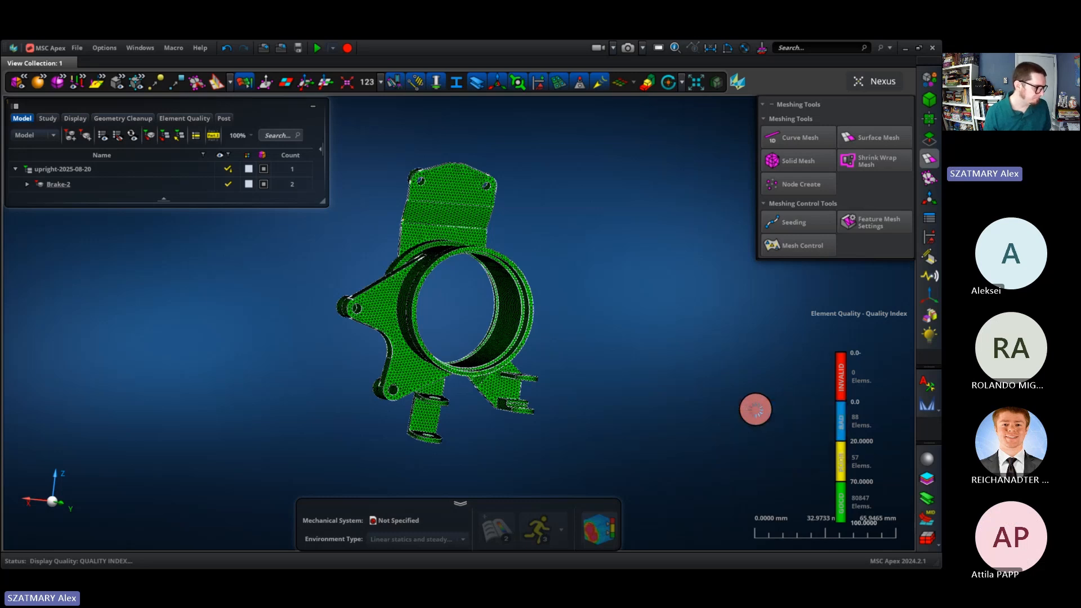
Show the geometry bodies associated with the bad elements and examine the row of poor elements near the lower bracket.
middle_drag(590, 285, 617, 288)
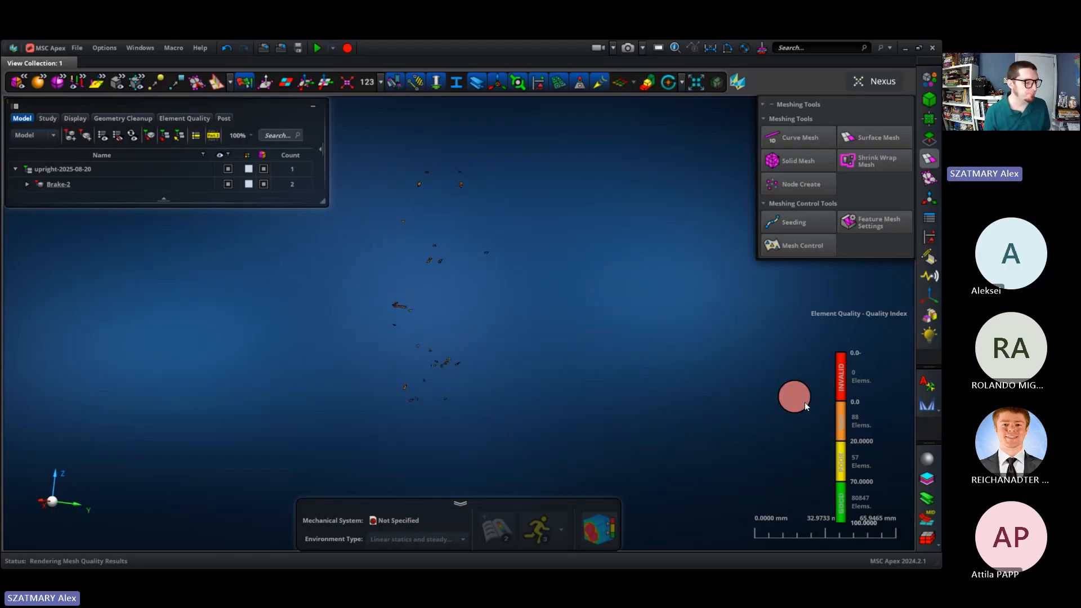
click(841, 415)
click(851, 383)
right_click(850, 381)
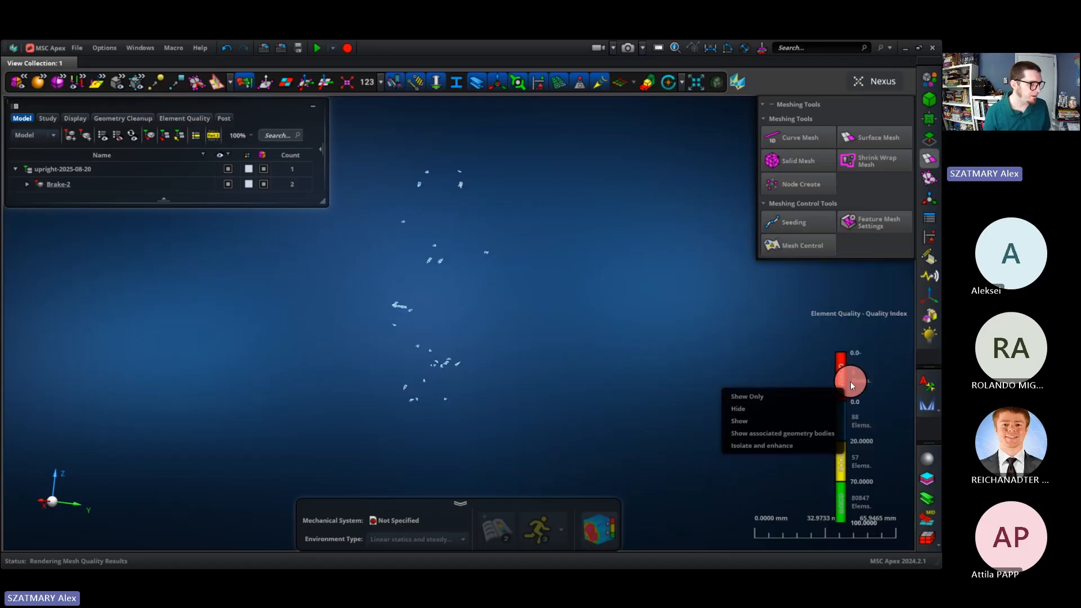
click(781, 434)
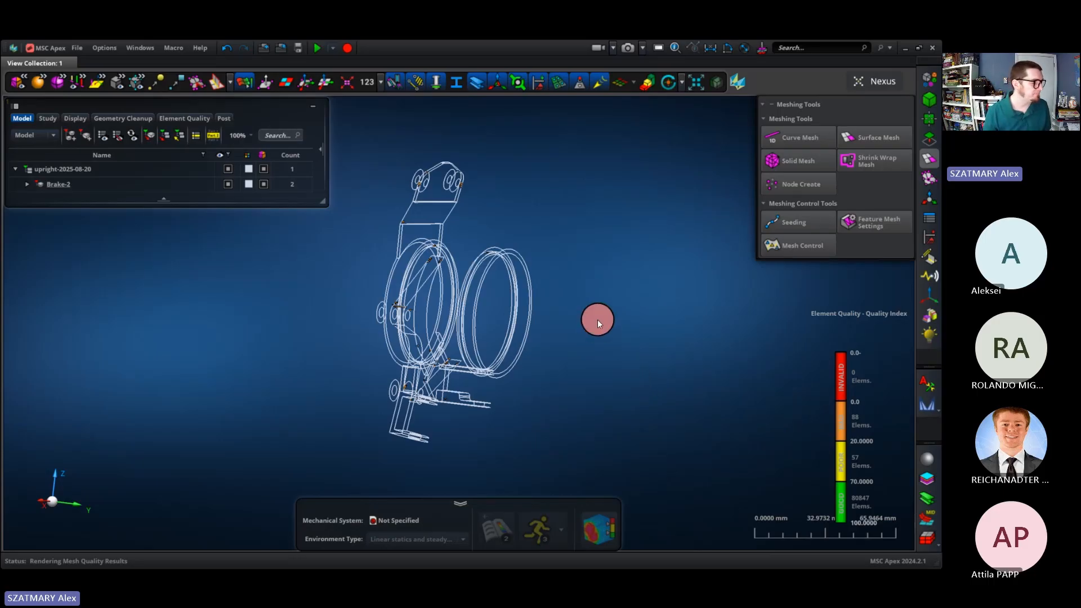
middle_drag(623, 313, 449, 310)
scroll(499, 346, up, 5)
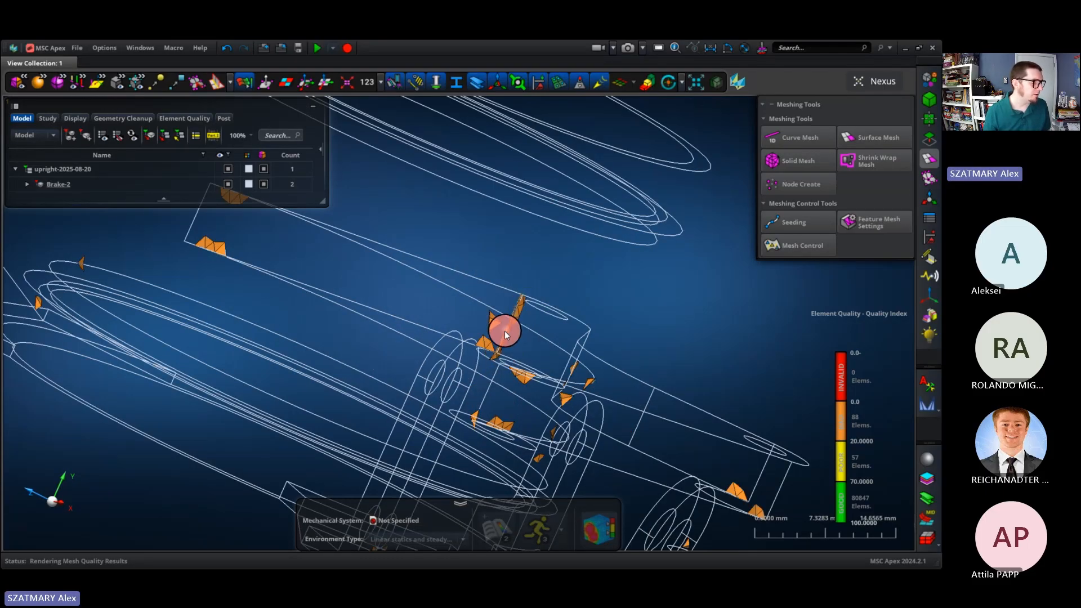
scroll(504, 330, up, 8)
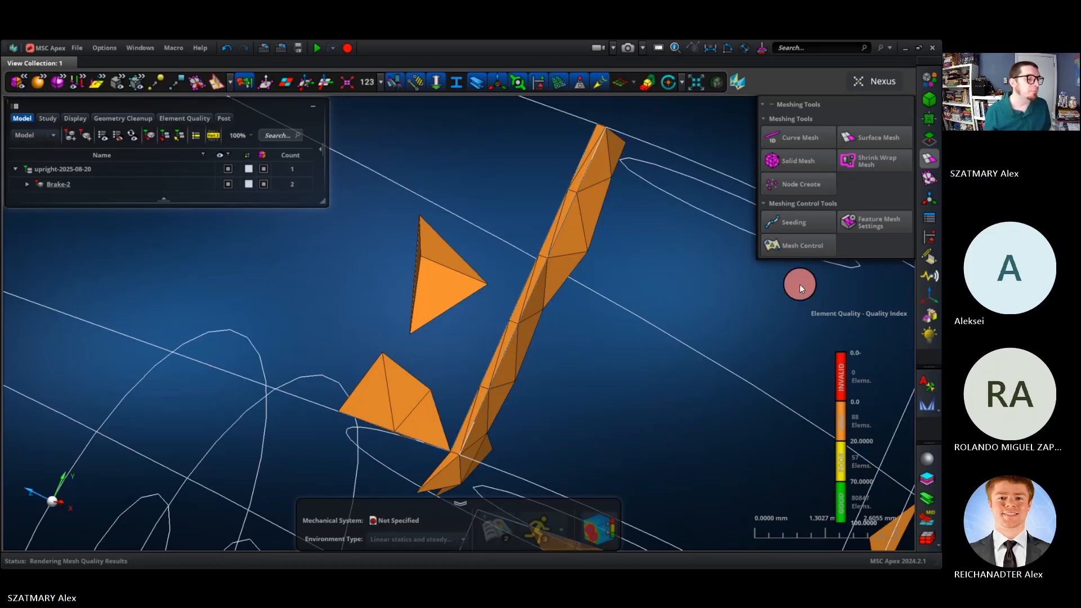
Bring up the Geometry Edit Tools and turn off the element quality display.
click(931, 143)
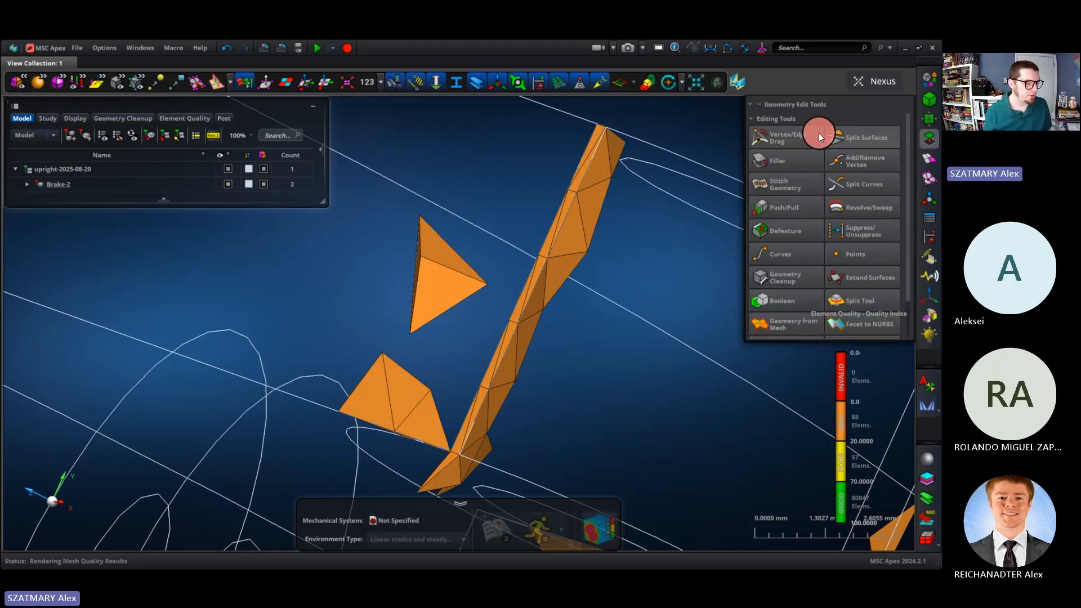
drag(847, 381, 847, 308)
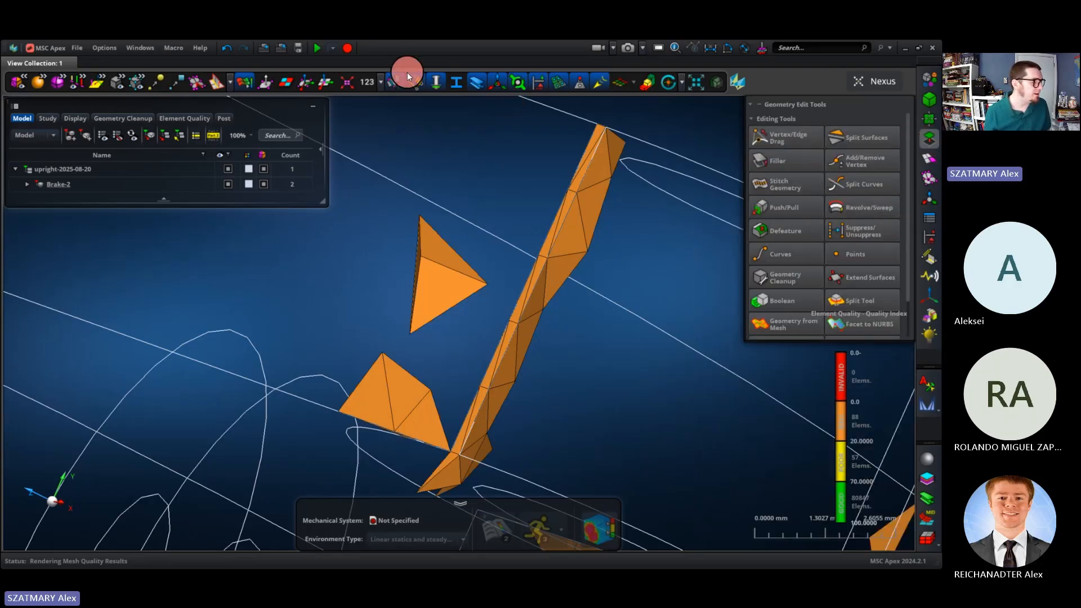
click(243, 81)
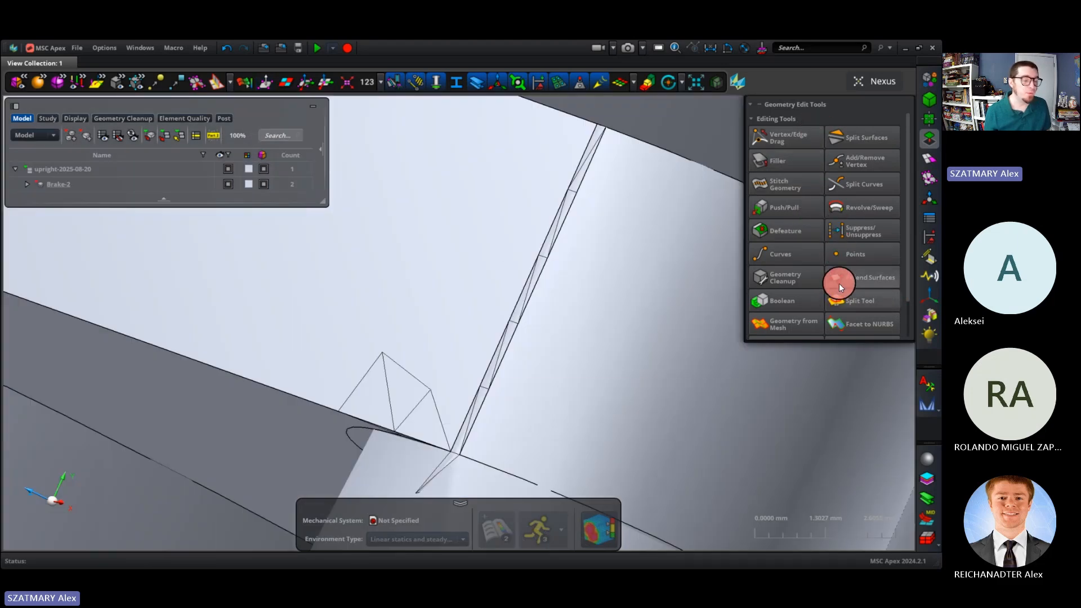
Suppress one long edge of the narrow sliver strip near the lower bracket with the Suppress/Unsuppress tool.
mouse_move(839, 282)
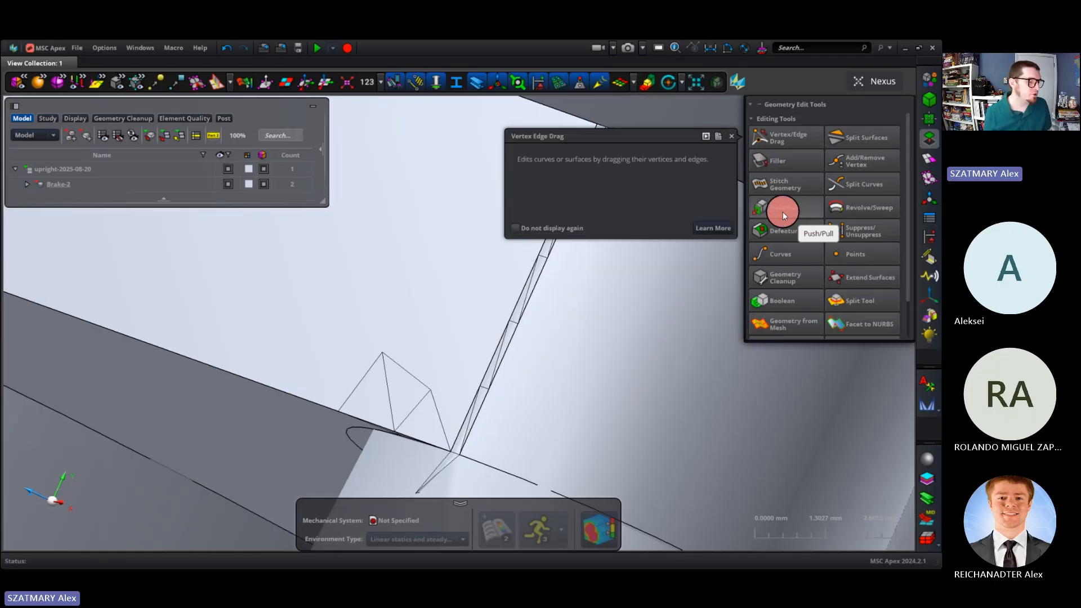
mouse_move(856, 214)
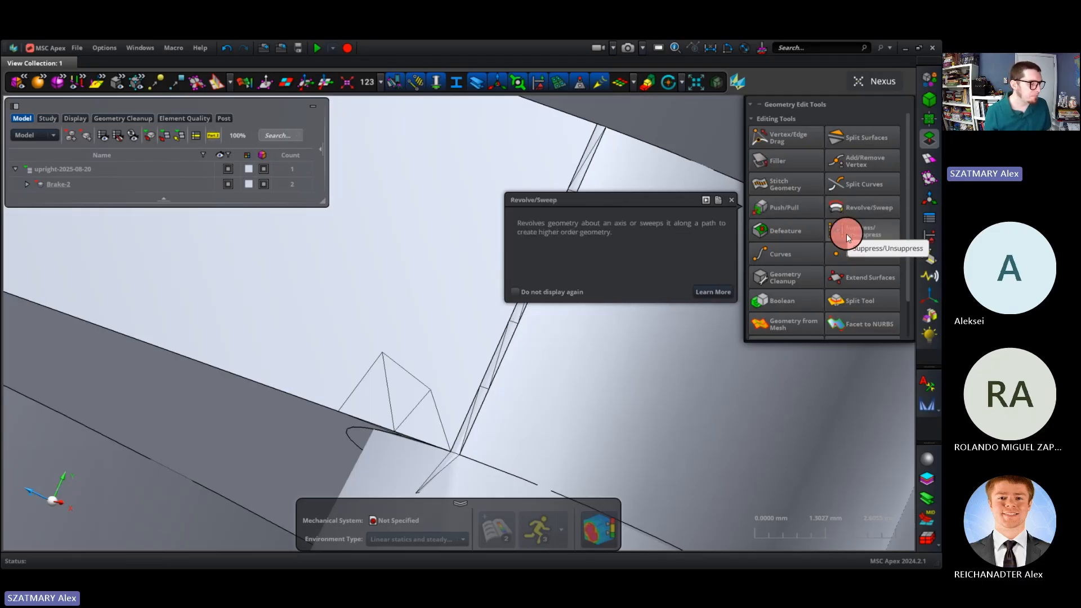
mouse_move(846, 234)
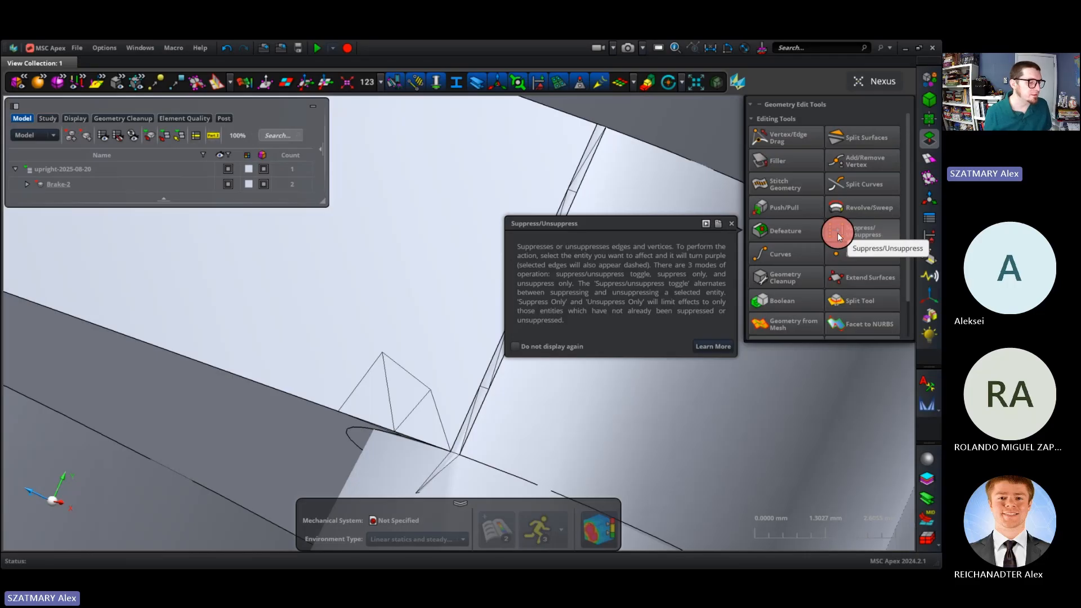
click(837, 232)
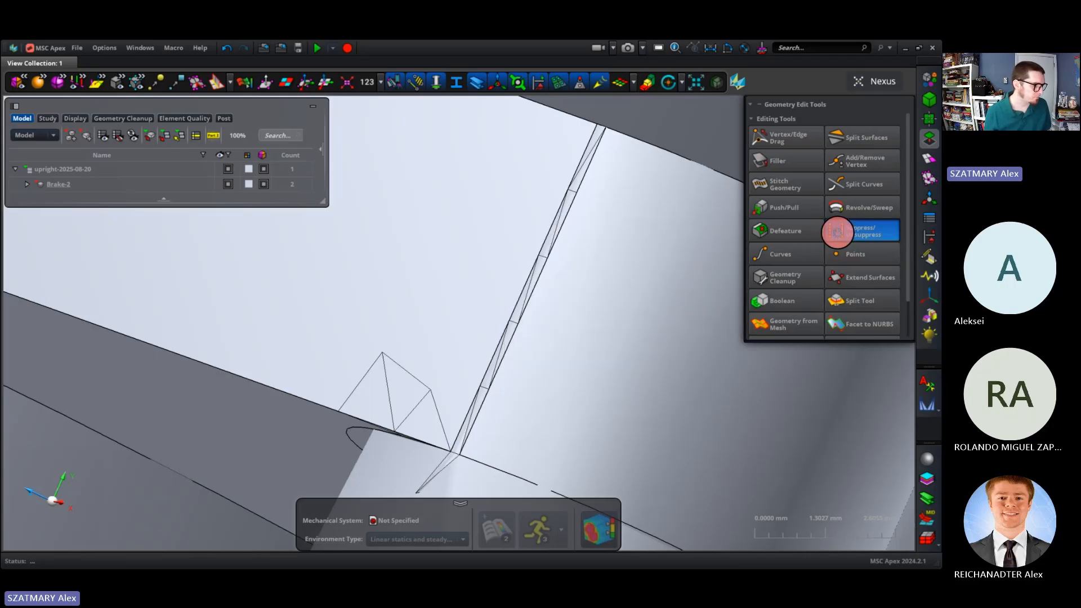
click(526, 301)
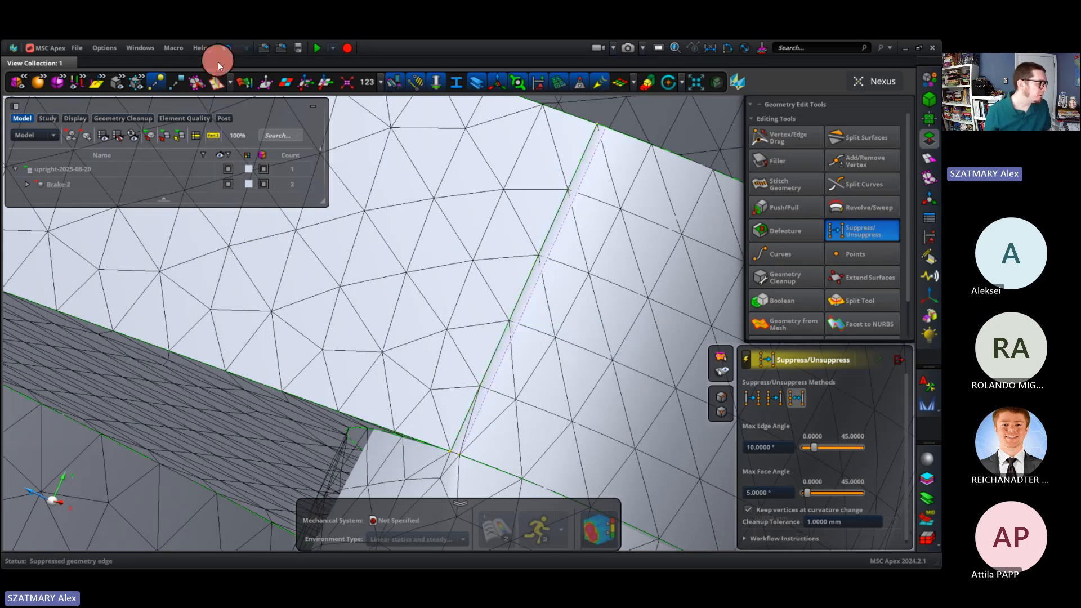
Display the Quality Index of the 3D elements again and suppress the sliver strip's other long edge.
click(244, 81)
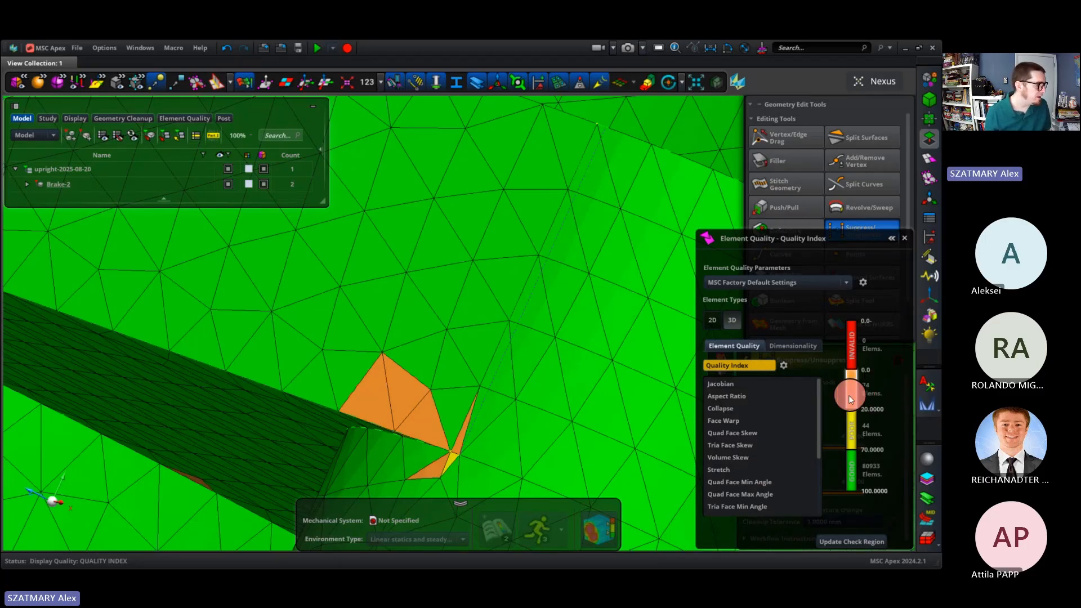
click(711, 384)
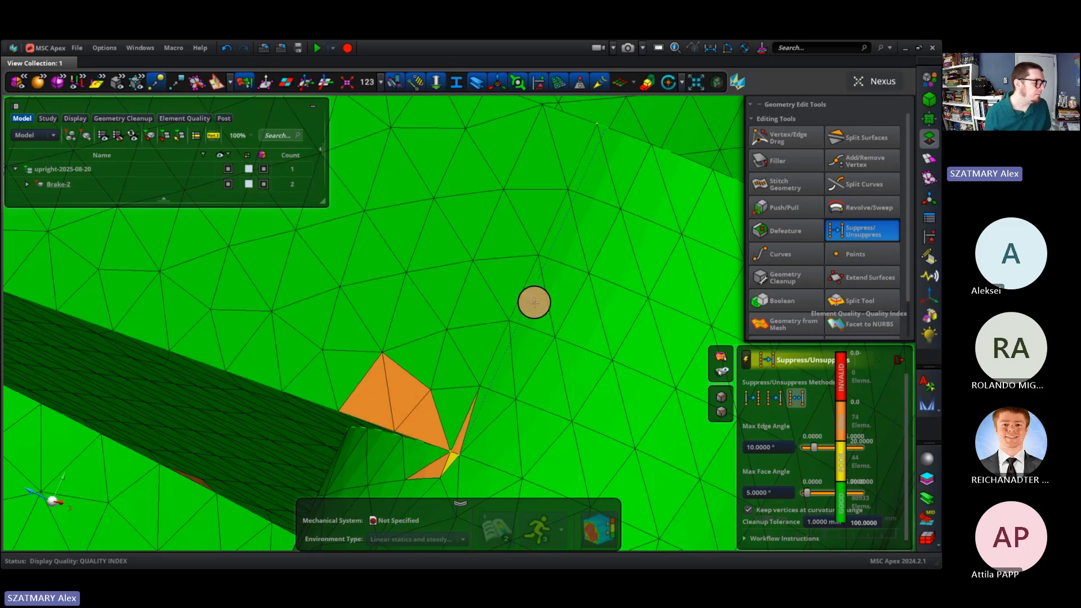
click(529, 274)
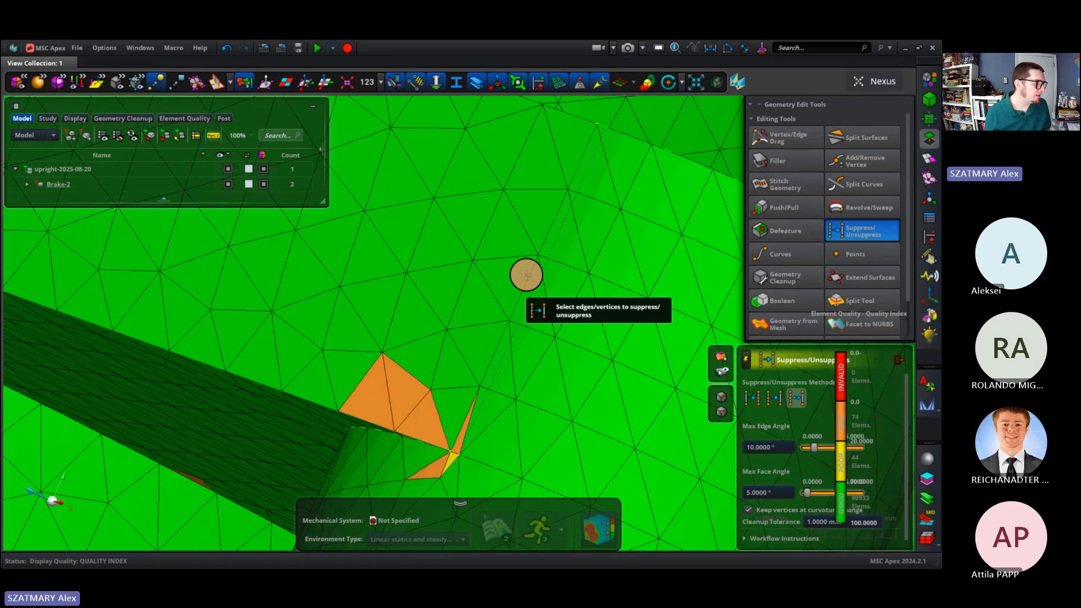
click(528, 276)
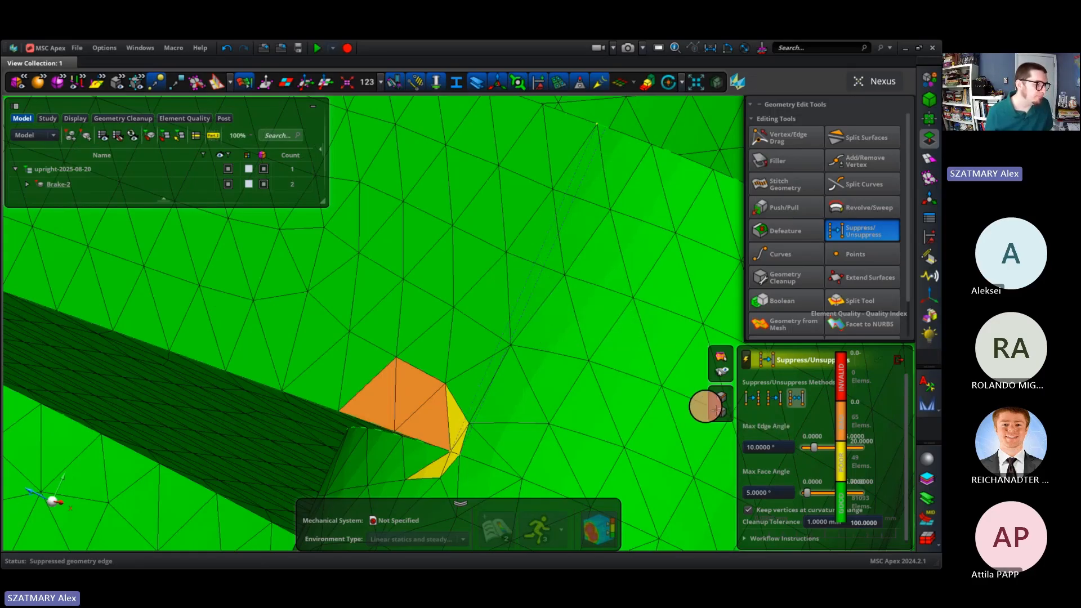
Close the Geometry Edit Tools and examine the remaining poor-quality elements around the upright's pockets, holes and brackets.
mouse_move(813, 431)
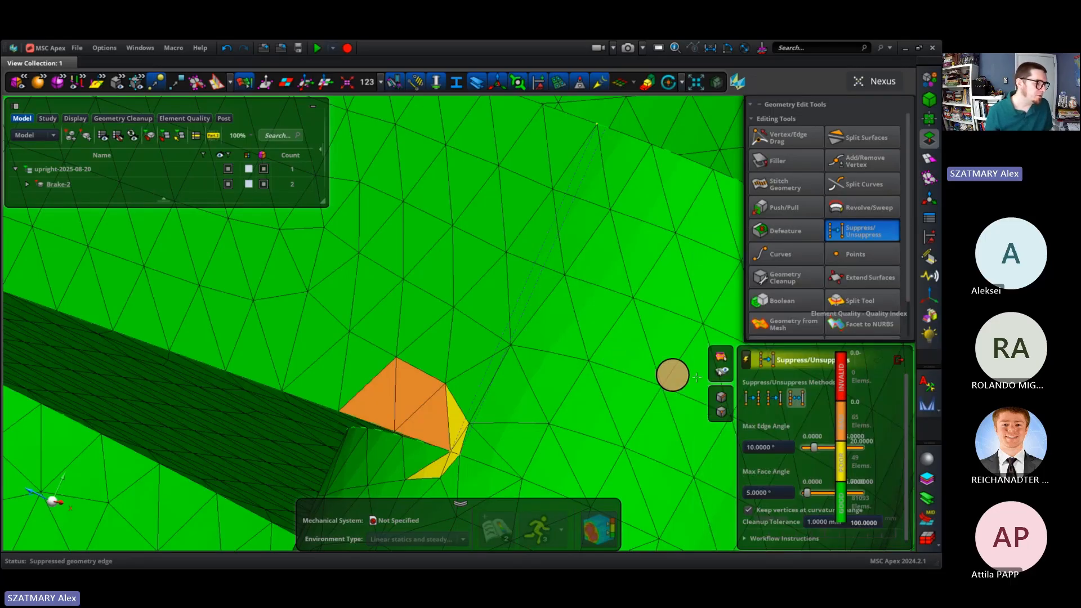
mouse_move(898, 355)
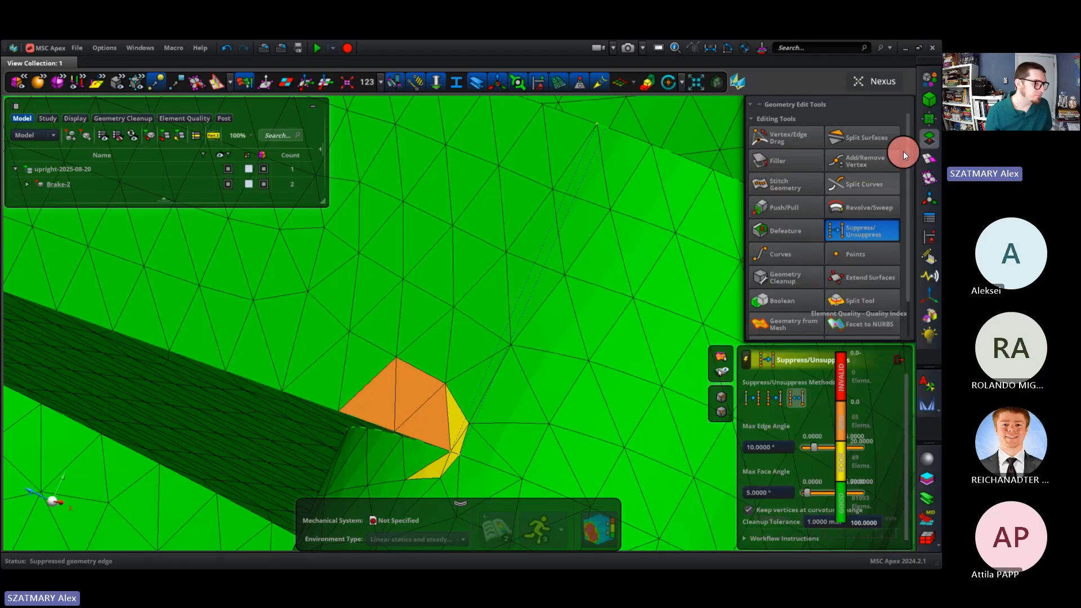
click(930, 142)
click(898, 107)
middle_drag(401, 406, 458, 330)
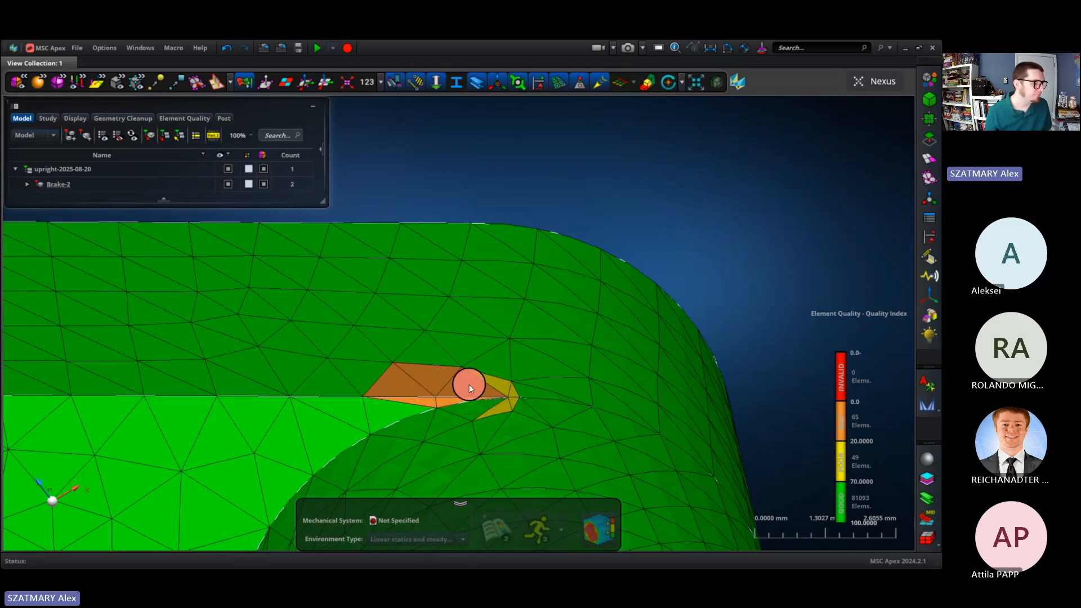
scroll(468, 384, down, 5)
middle_drag(461, 370, 422, 379)
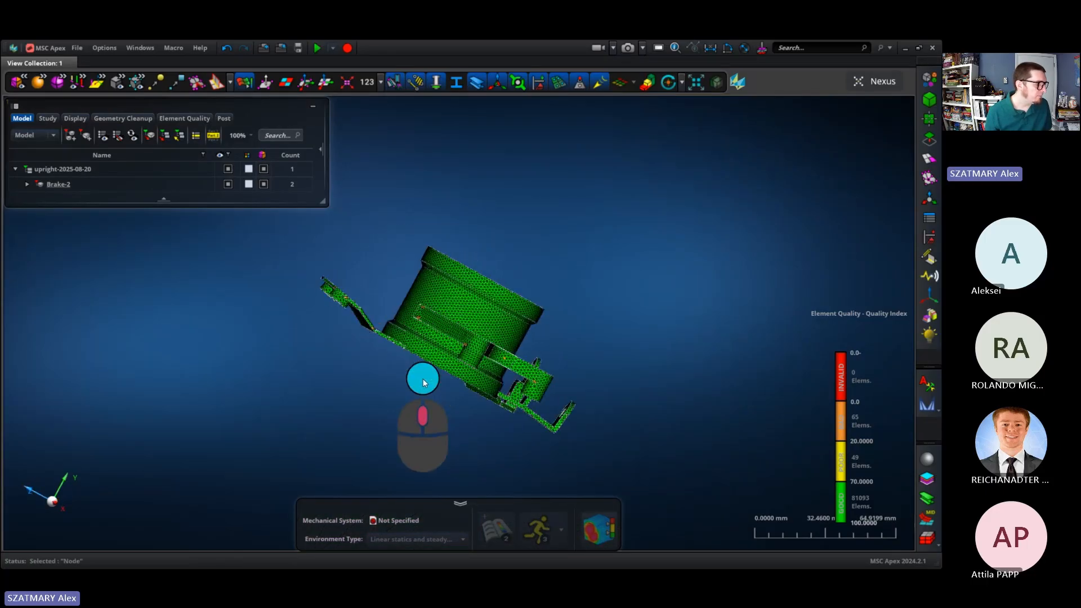
scroll(414, 354, up, 10)
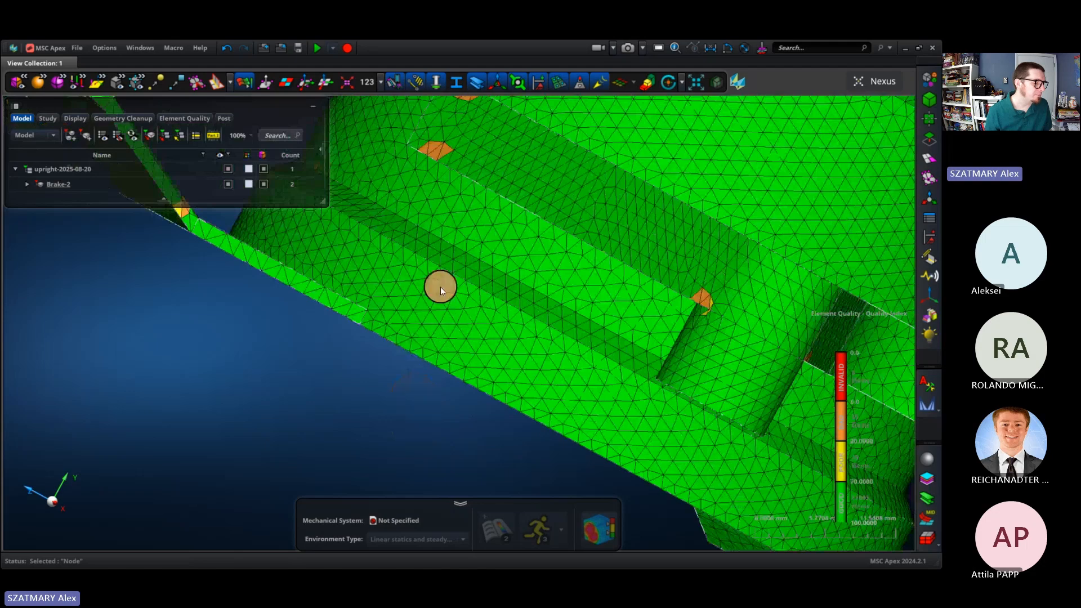
middle_drag(512, 290, 475, 313)
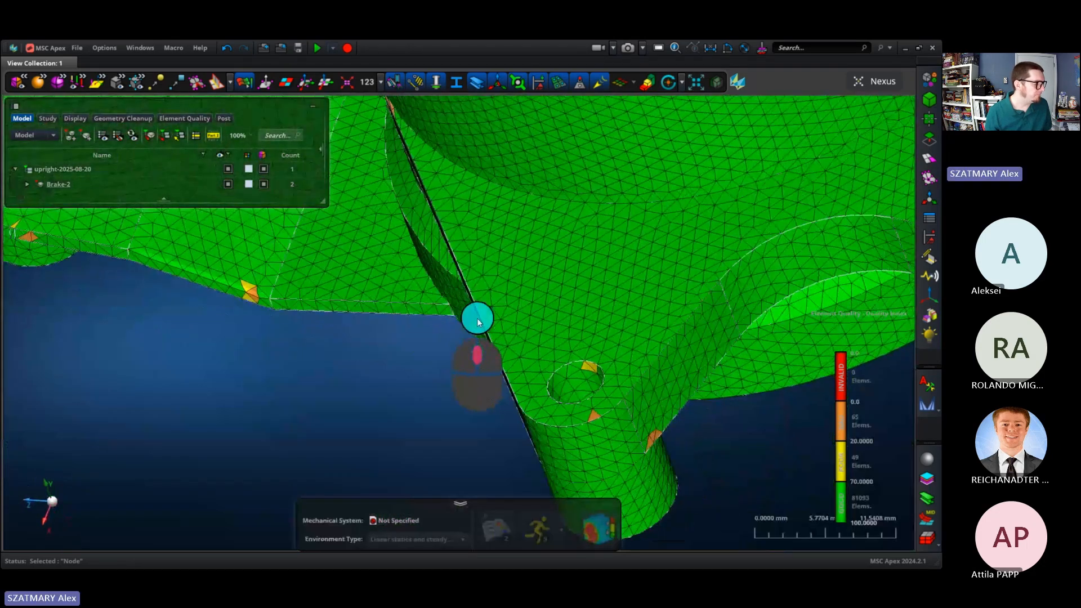
scroll(393, 338, down, 5)
mouse_move(393, 338)
middle_down()
mouse_move(373, 321)
mouse_move(473, 299)
middle_up()
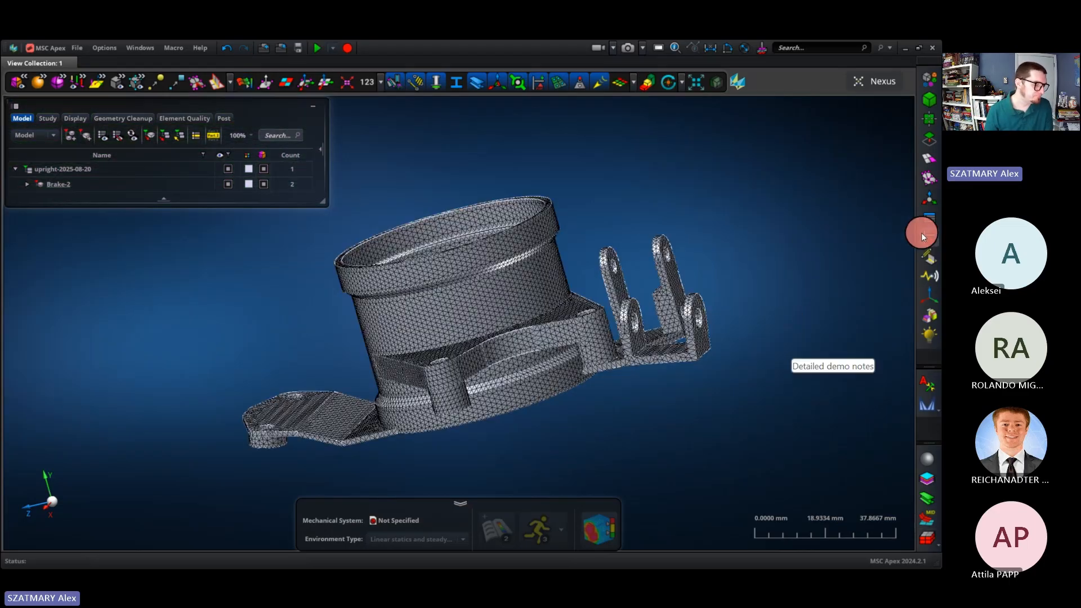
Apply a clamped Single Point Constraint (SPC1) to the inner cylindrical face of the large bore, using manual execution mode and face picking.
click(922, 232)
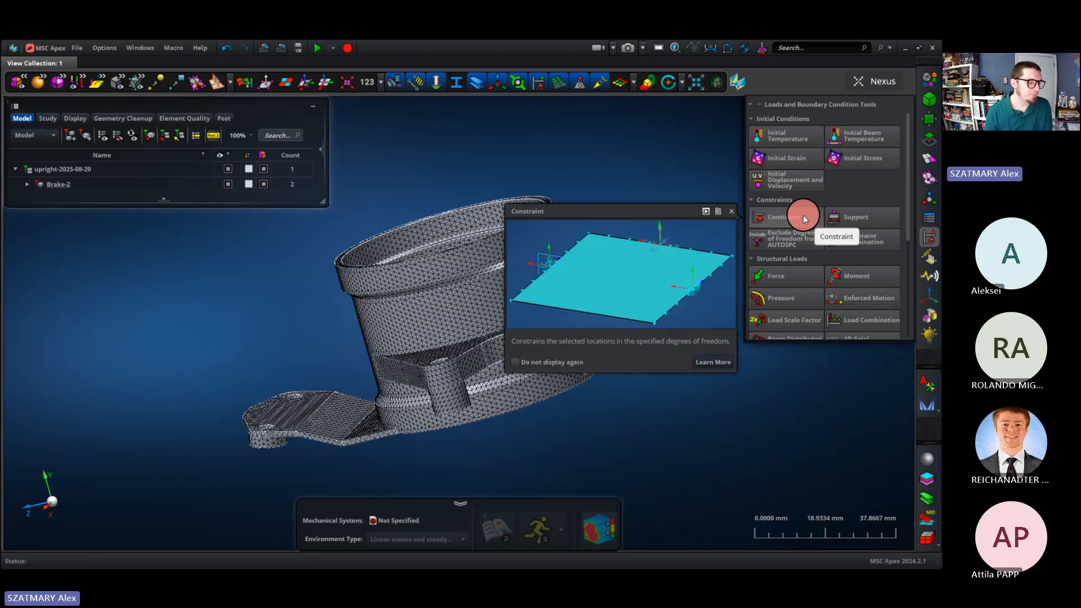
click(803, 215)
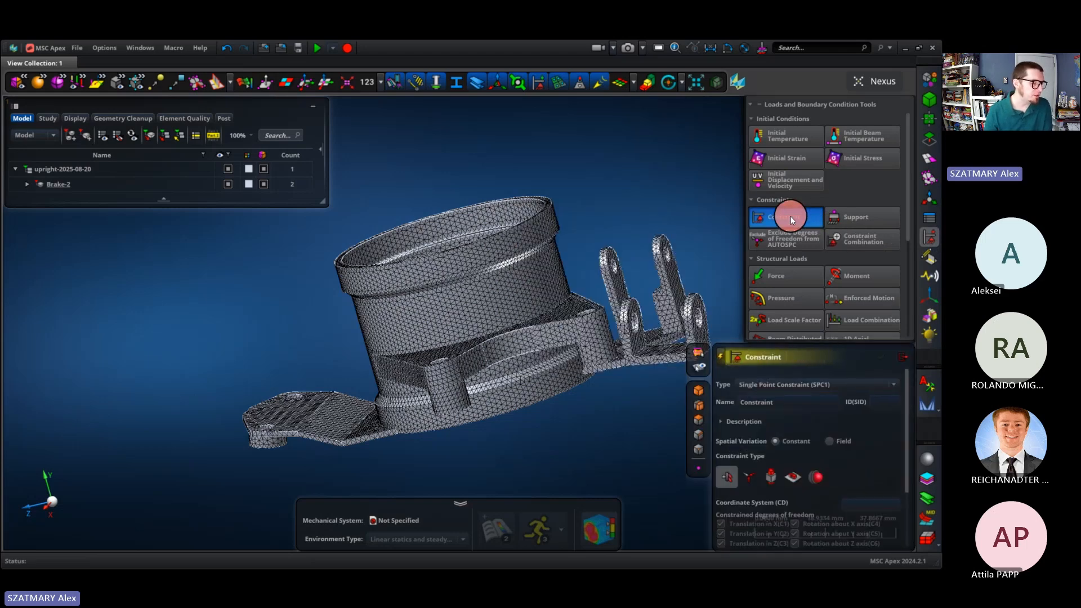
click(928, 235)
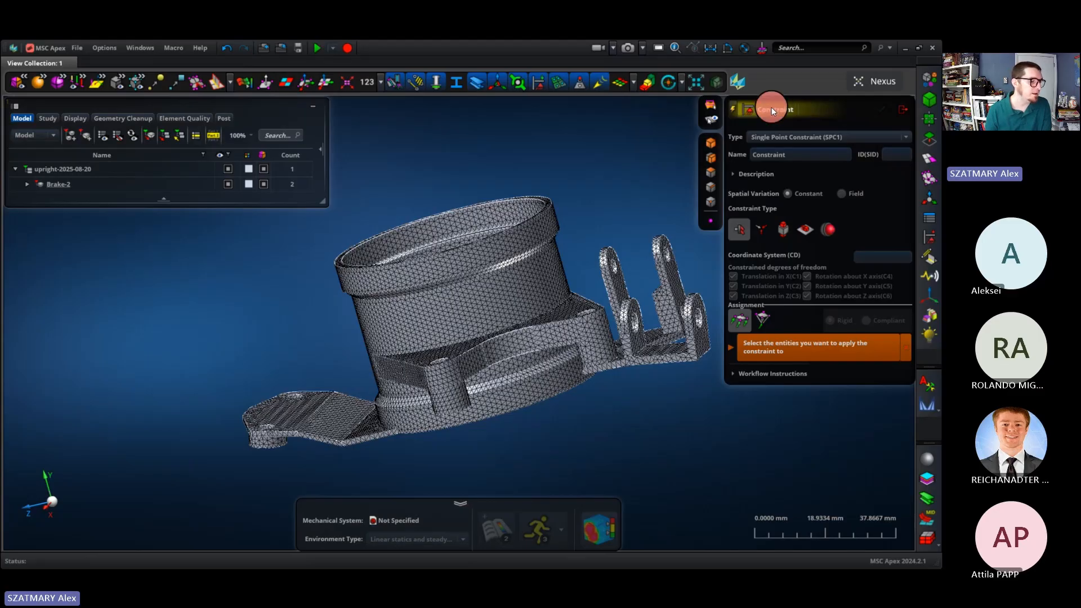
click(733, 108)
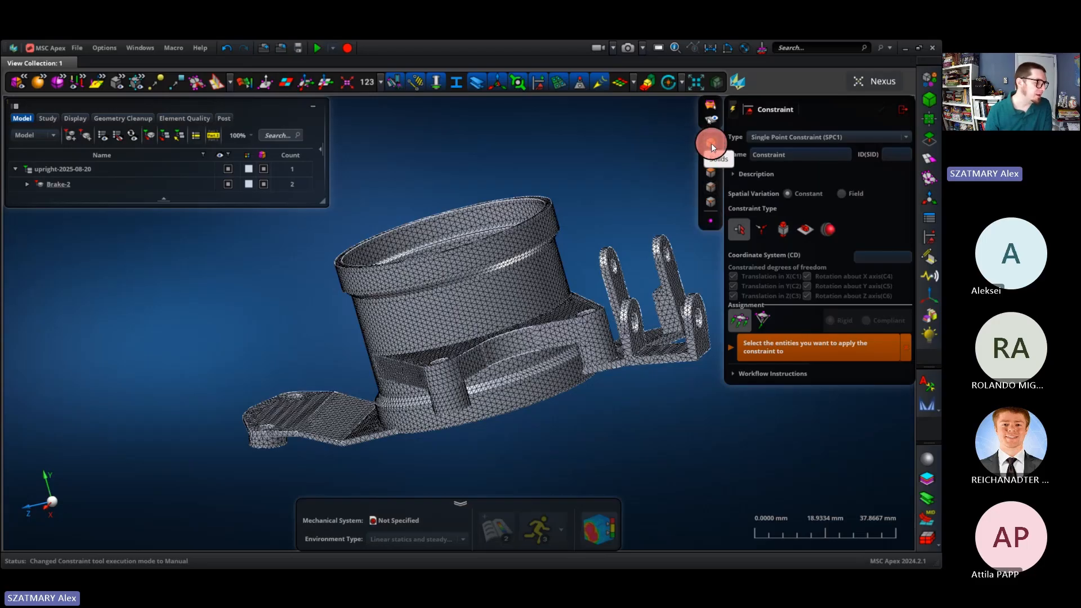
click(712, 143)
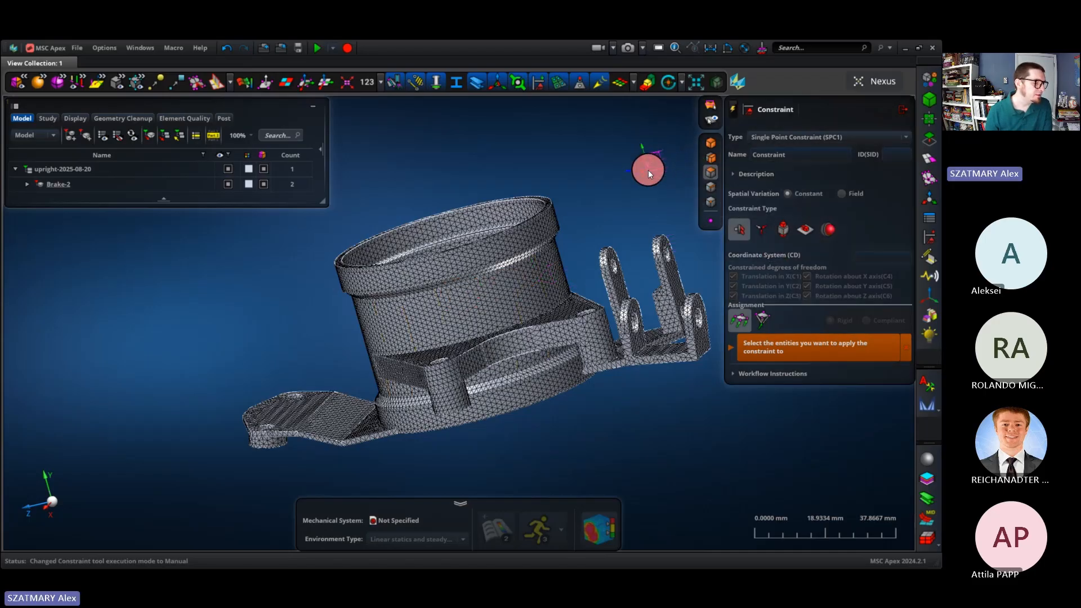
middle_drag(648, 170, 676, 195)
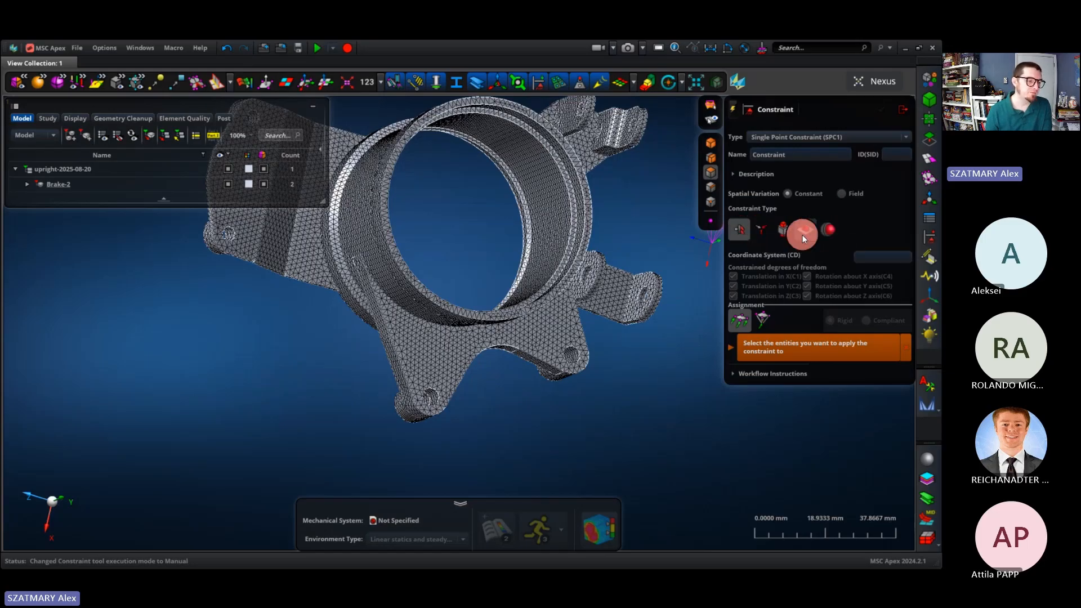
click(741, 231)
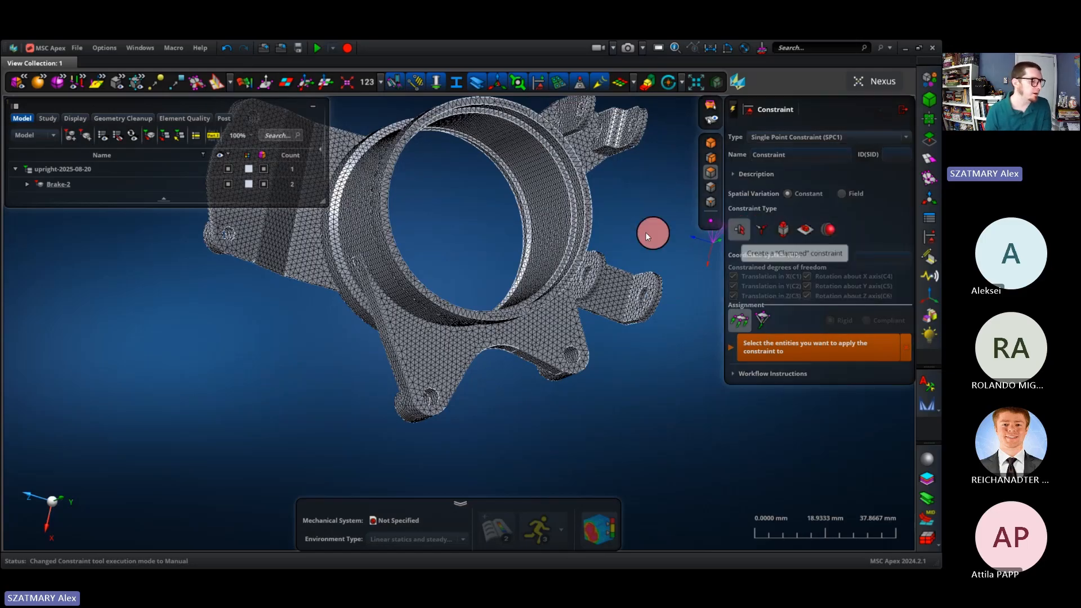
click(556, 209)
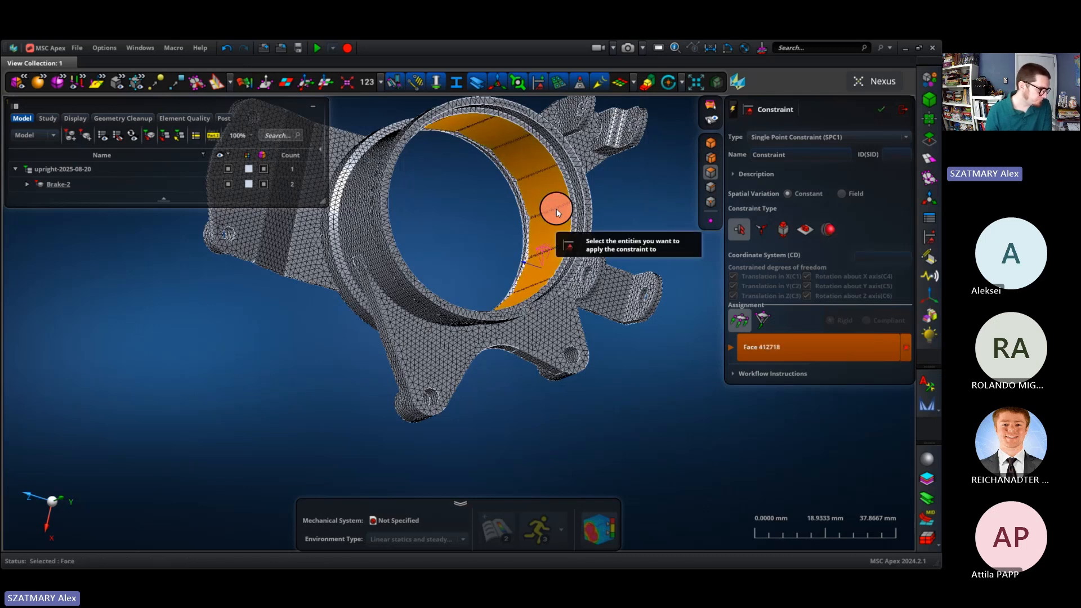
middle_click(676, 218)
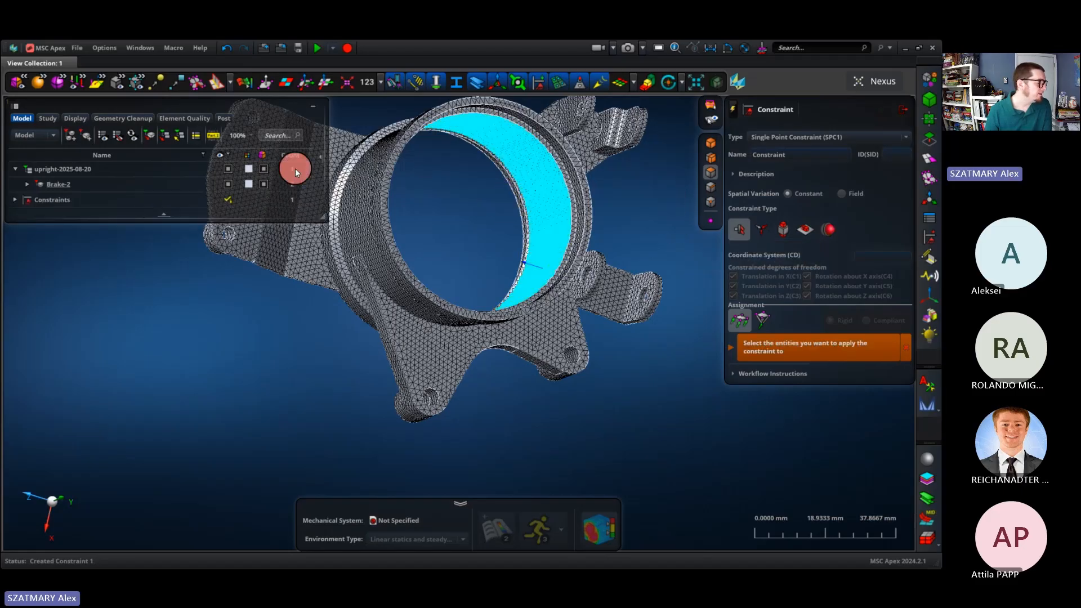
Expand the Constraints group and the Brake-2 part in the model tree and exit the Constraint tool.
click(15, 199)
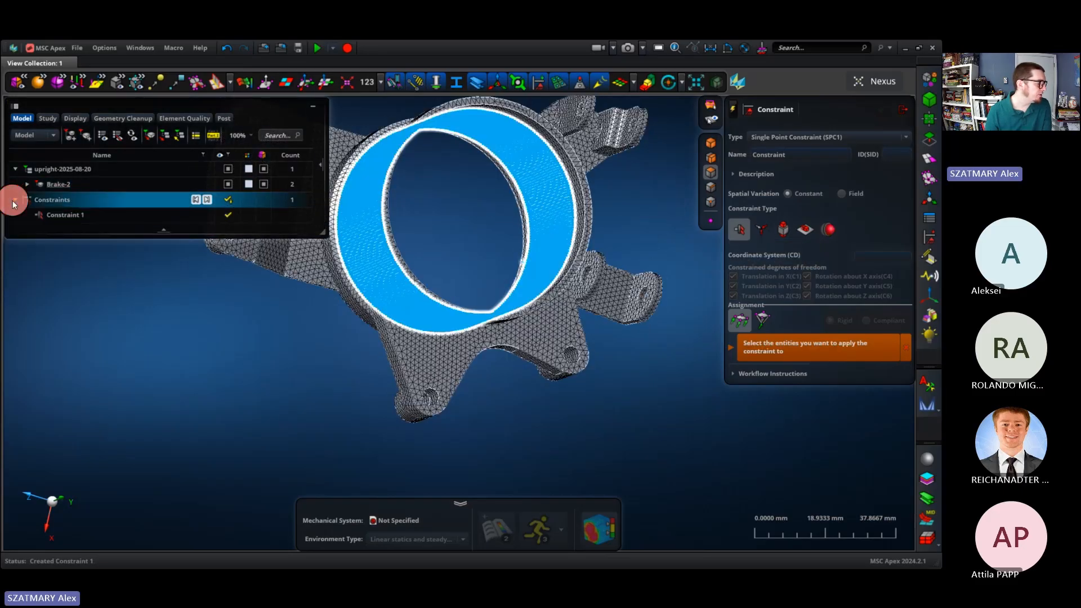
click(31, 181)
click(27, 185)
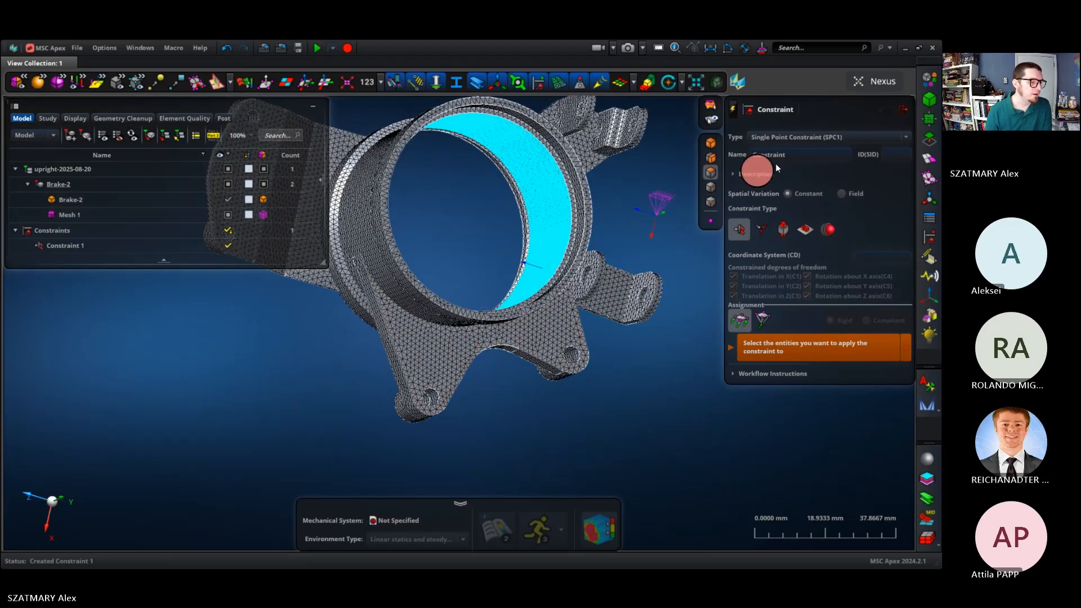
click(900, 109)
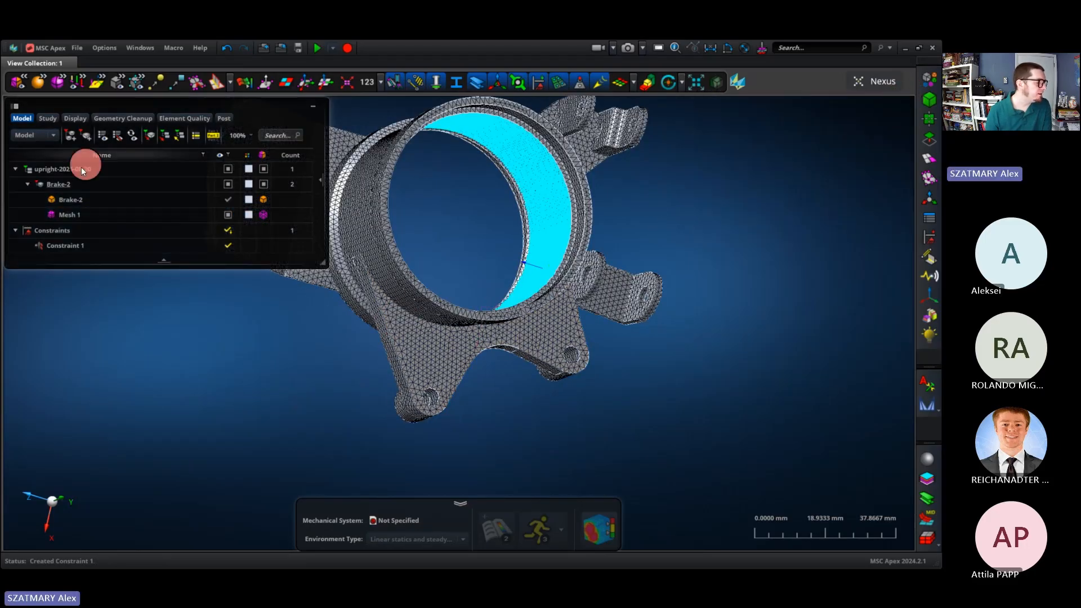
Rename the Brake-2 part in the model tree to "upright" and clear the selection.
click(52, 185)
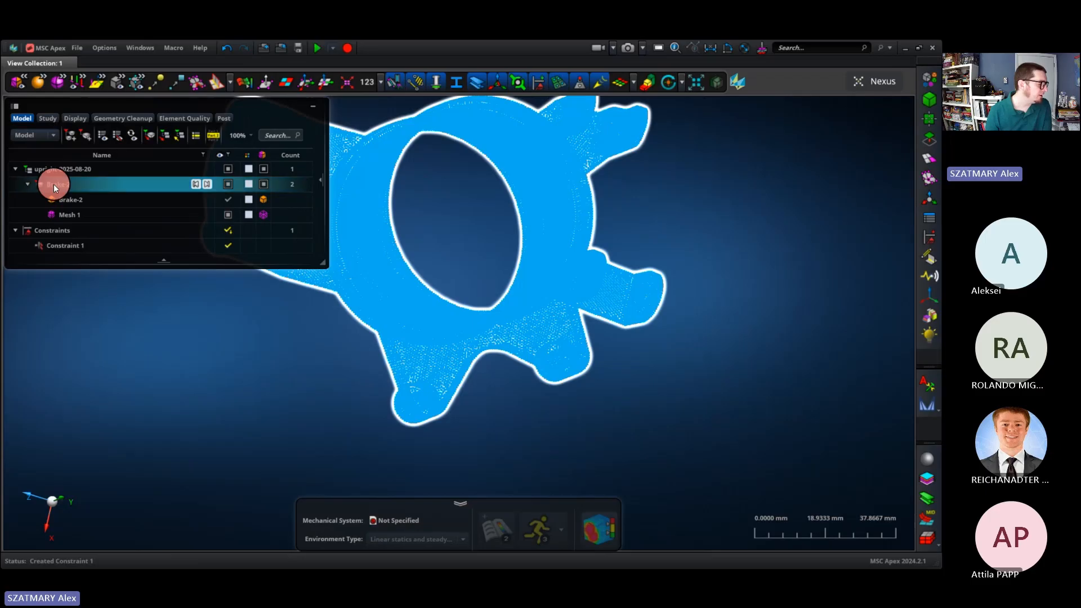
click(53, 184)
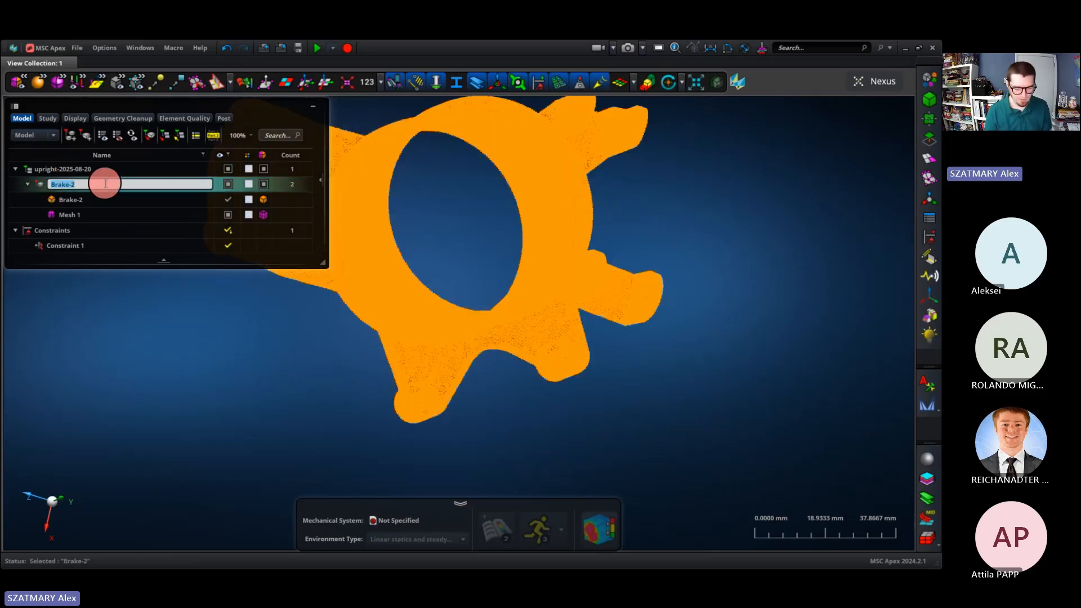
text(upr)
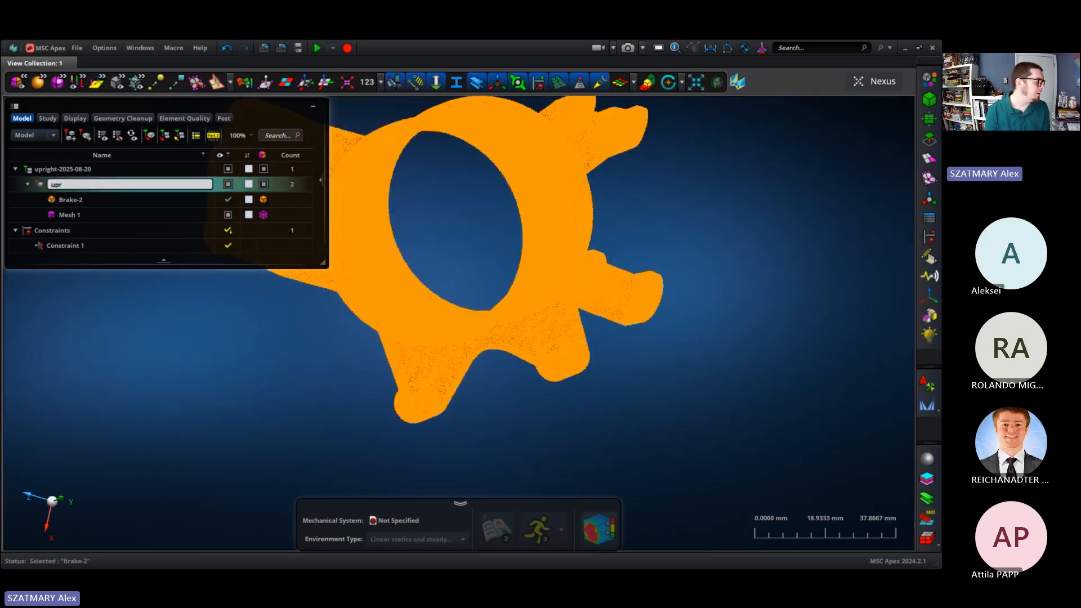
text(ight)
key(Return)
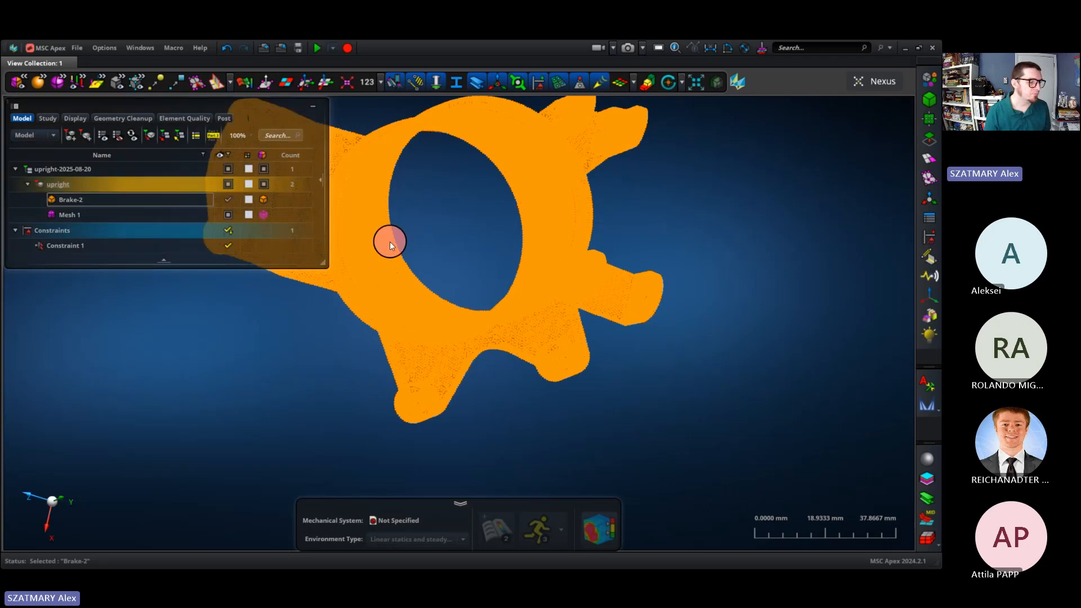
click(439, 238)
Start a Component Force (FORCE) for the upper bracket's holes, using remote assignment with compliant distribution.
click(929, 237)
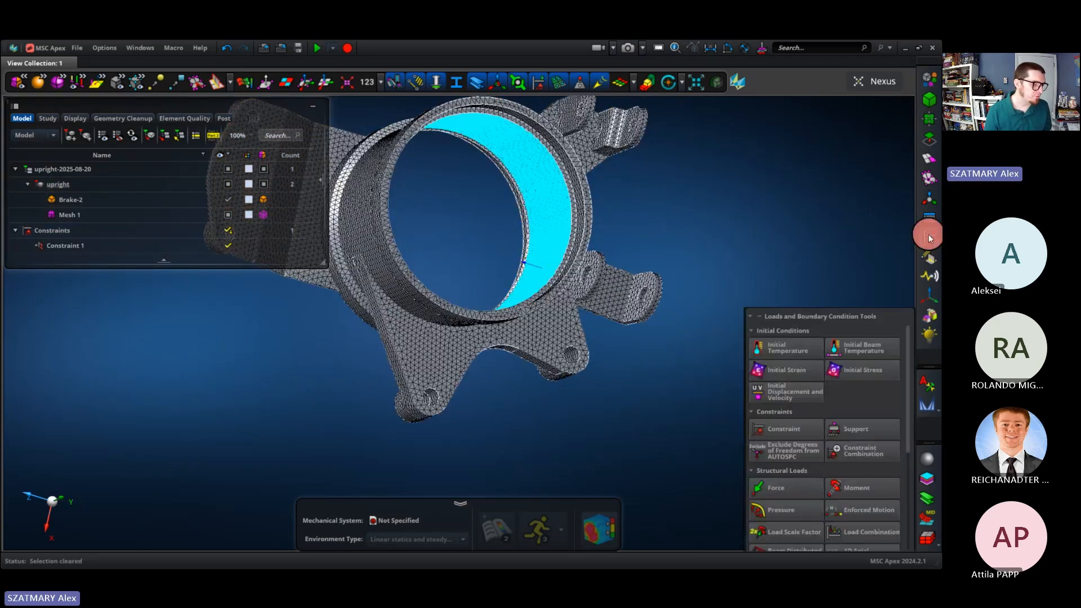
click(788, 276)
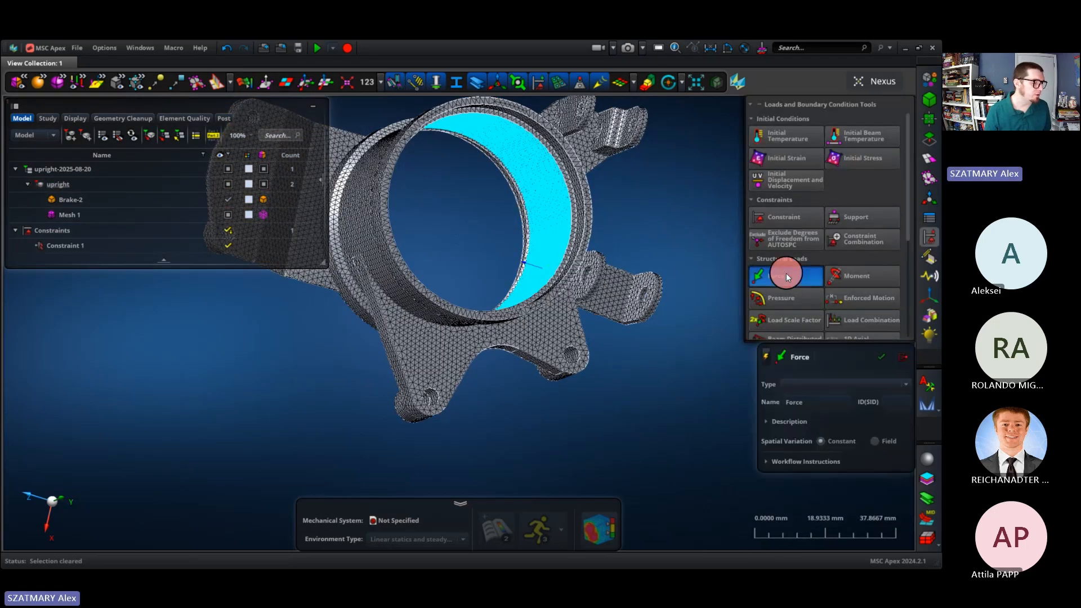
right_drag(453, 225, 621, 261)
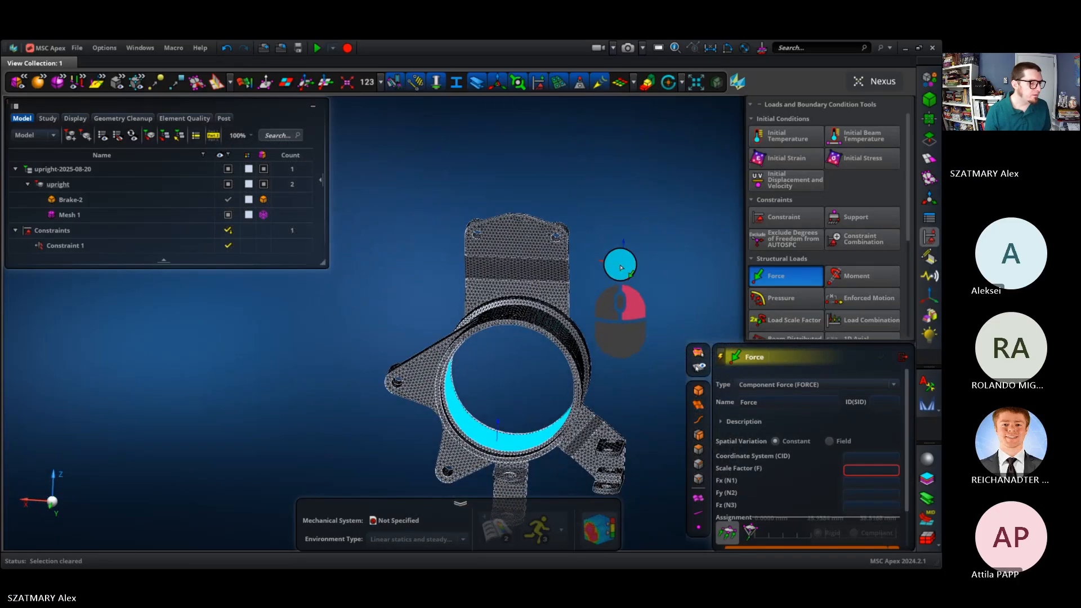
click(929, 237)
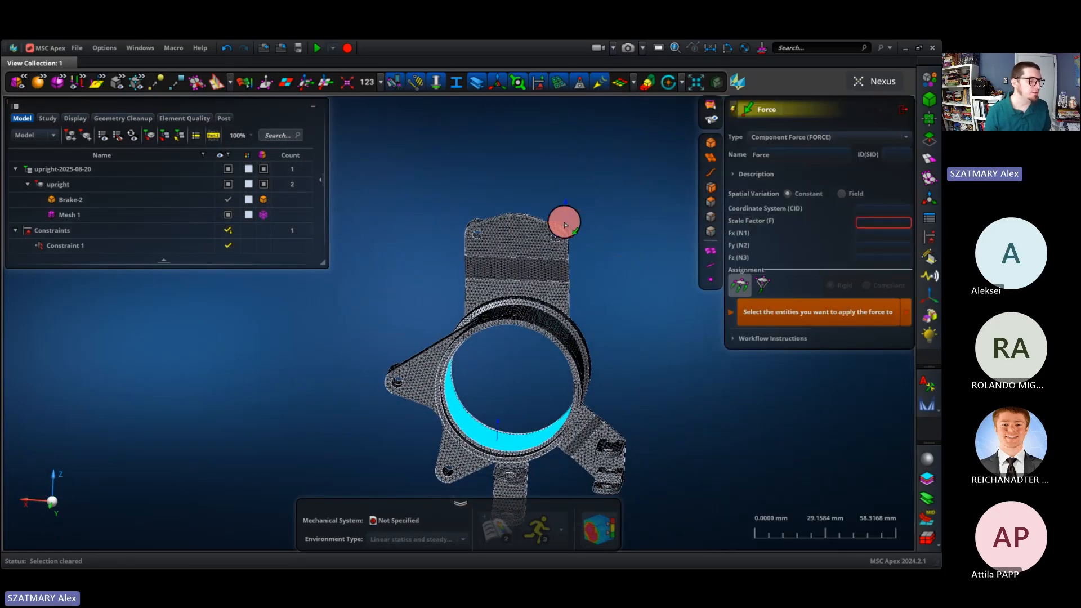
scroll(562, 220, down, 5)
middle_drag(601, 290, 669, 277)
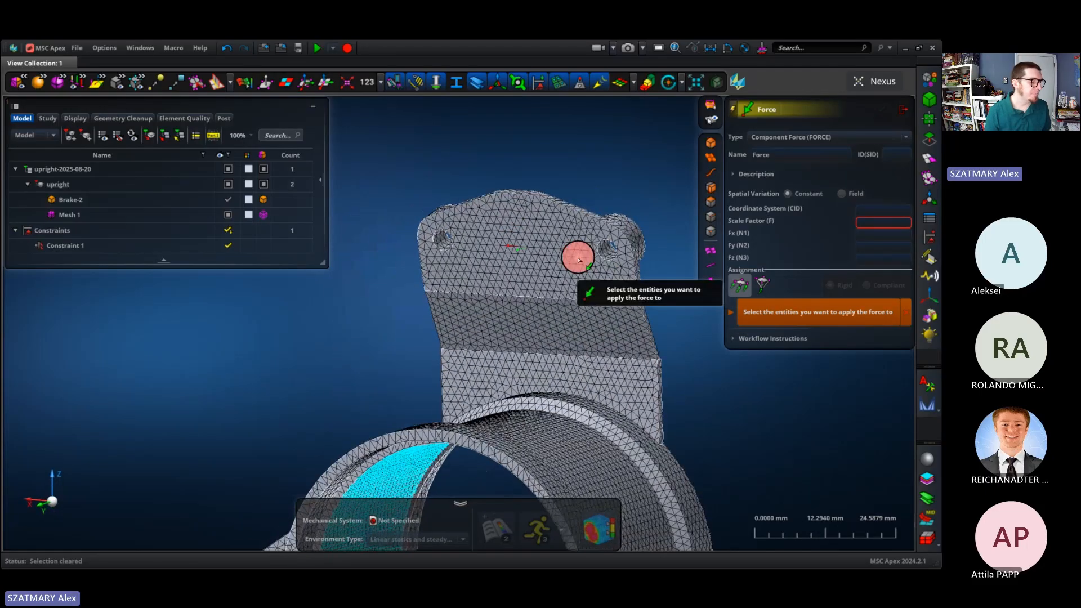
scroll(592, 248, down, 5)
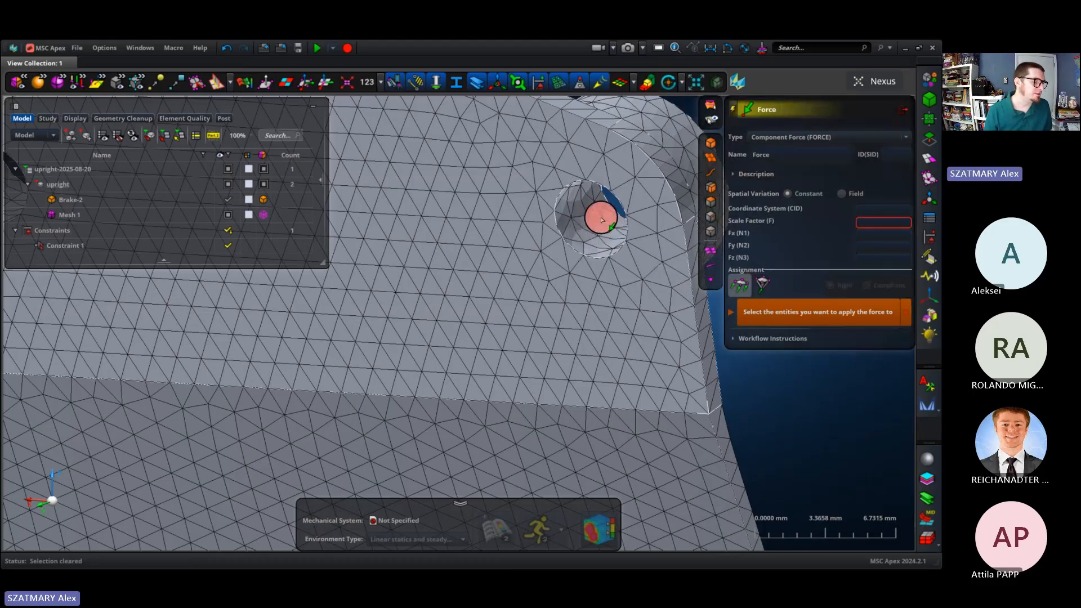
click(617, 226)
click(789, 288)
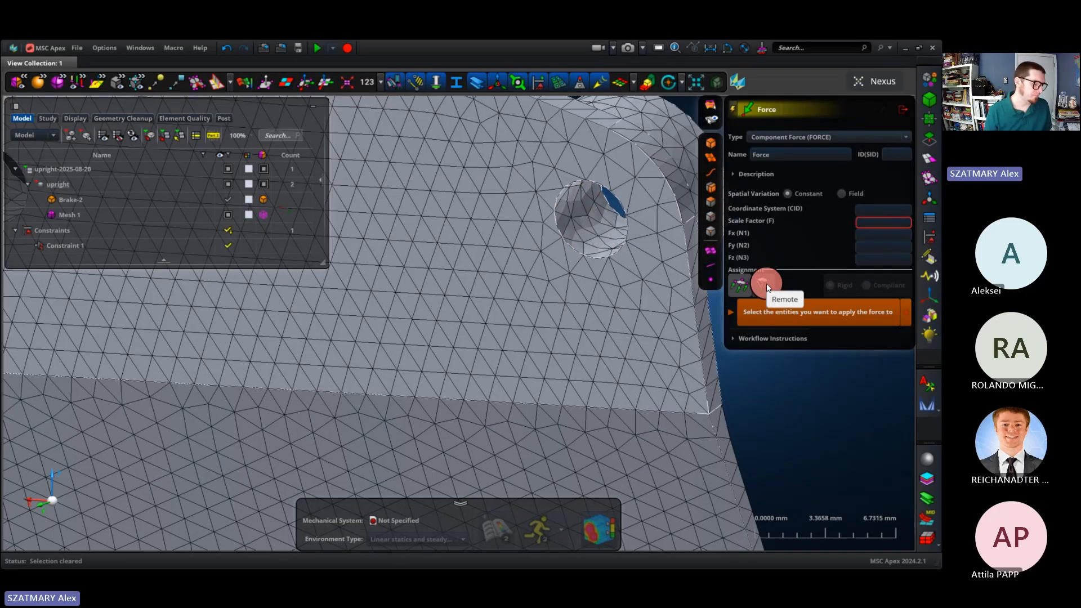
click(765, 281)
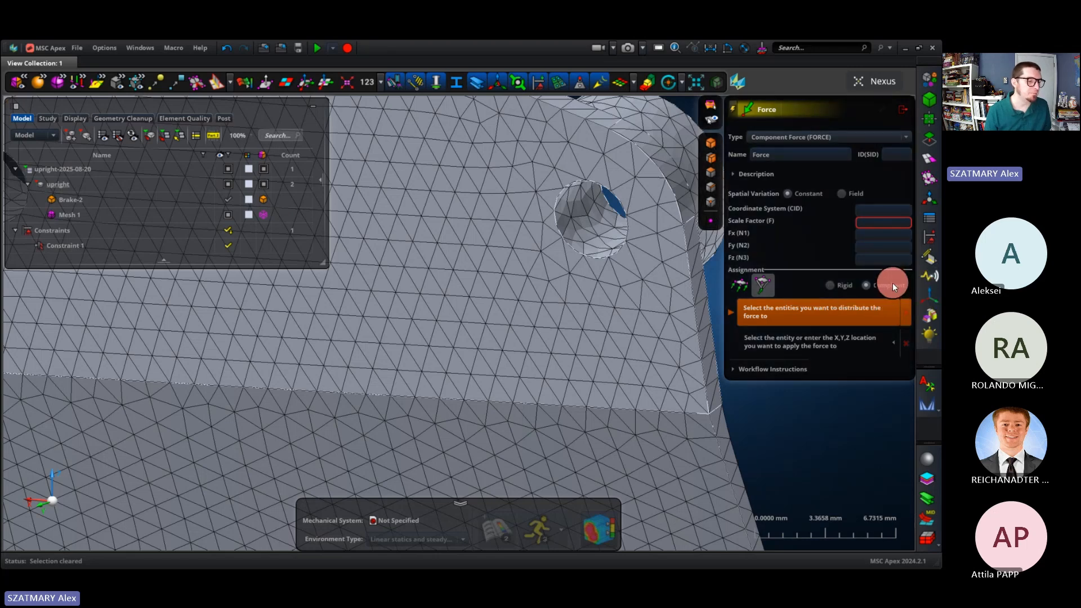
Set the force's scale factor to 1 and its components to Fx -8 N, Fy -97 N and Fz -236 N, with face picking.
click(873, 222)
text(1)
key(Tab)
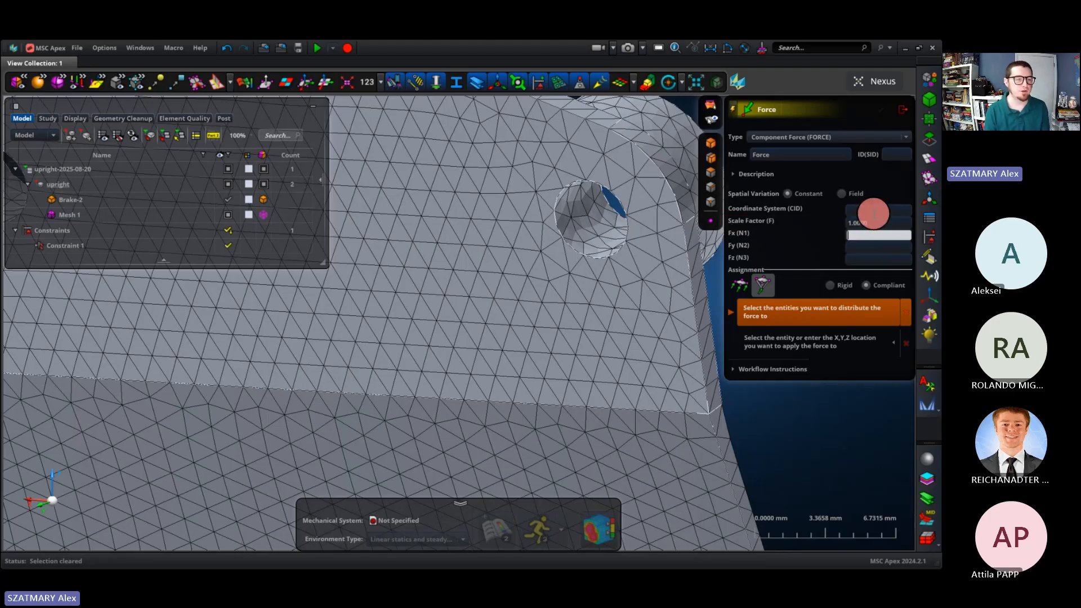
text(-8)
key(Tab)
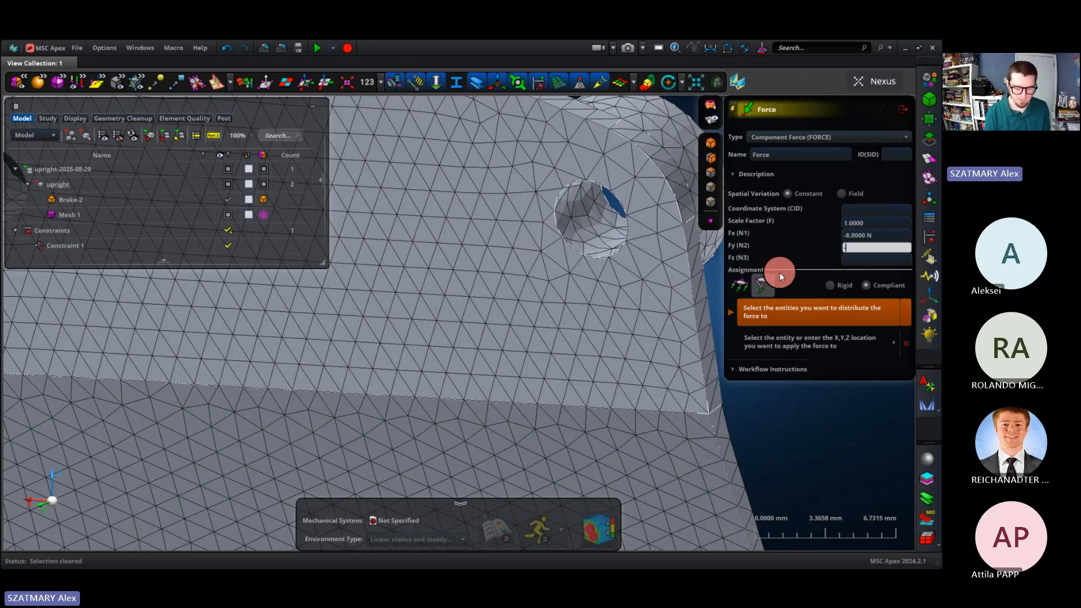
text(-97)
key(Tab)
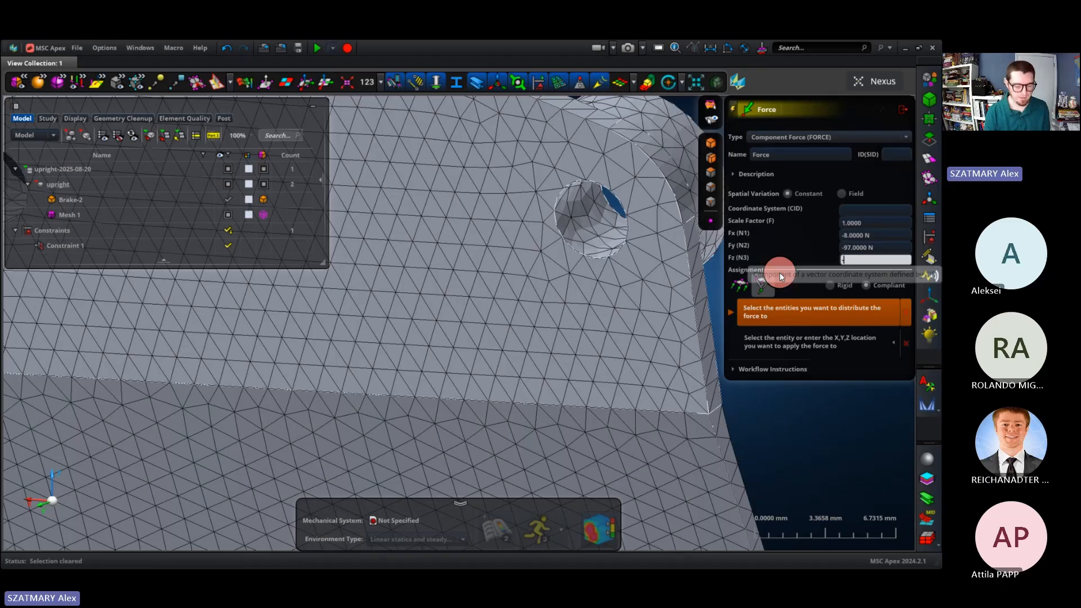
text(-236)
key(Tab)
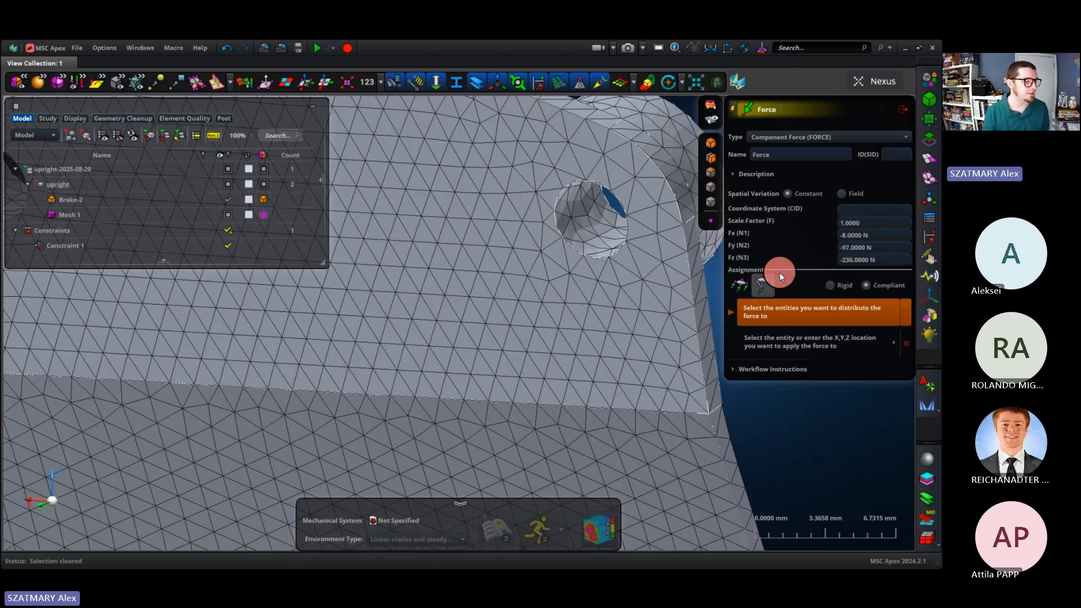
click(711, 171)
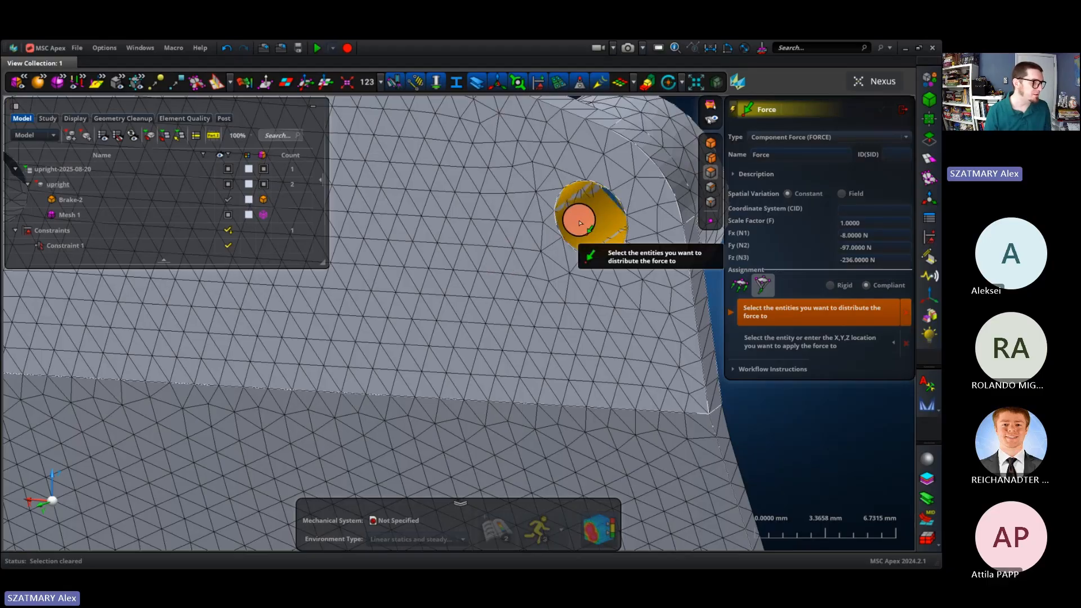
Try to distribute the force over only one of the upper bracket's hole faces, and undo the created force.
click(579, 220)
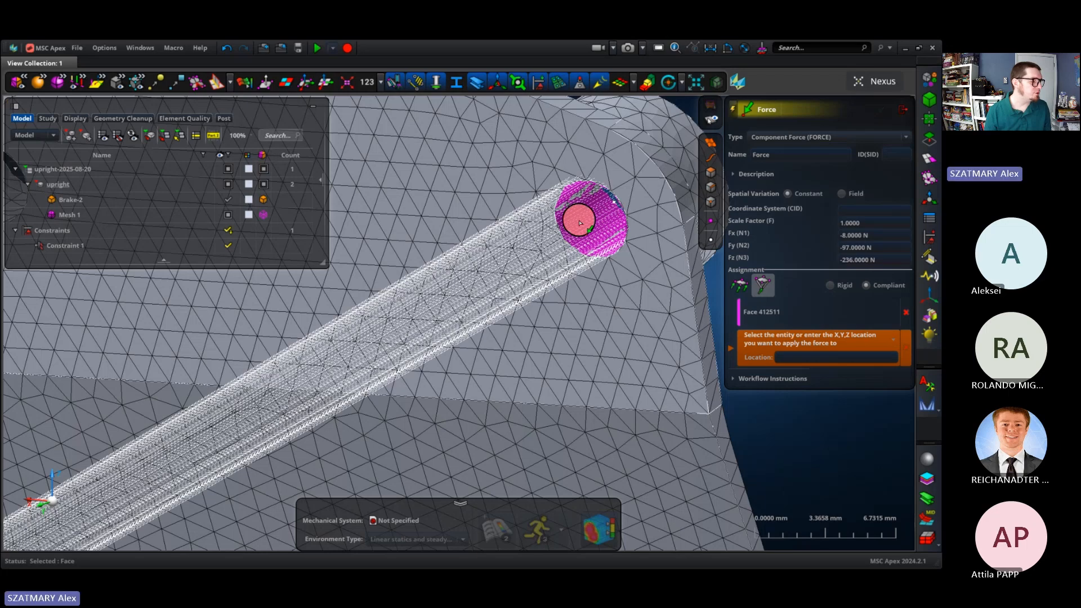
scroll(579, 221, down, 6)
scroll(488, 212, up, 5)
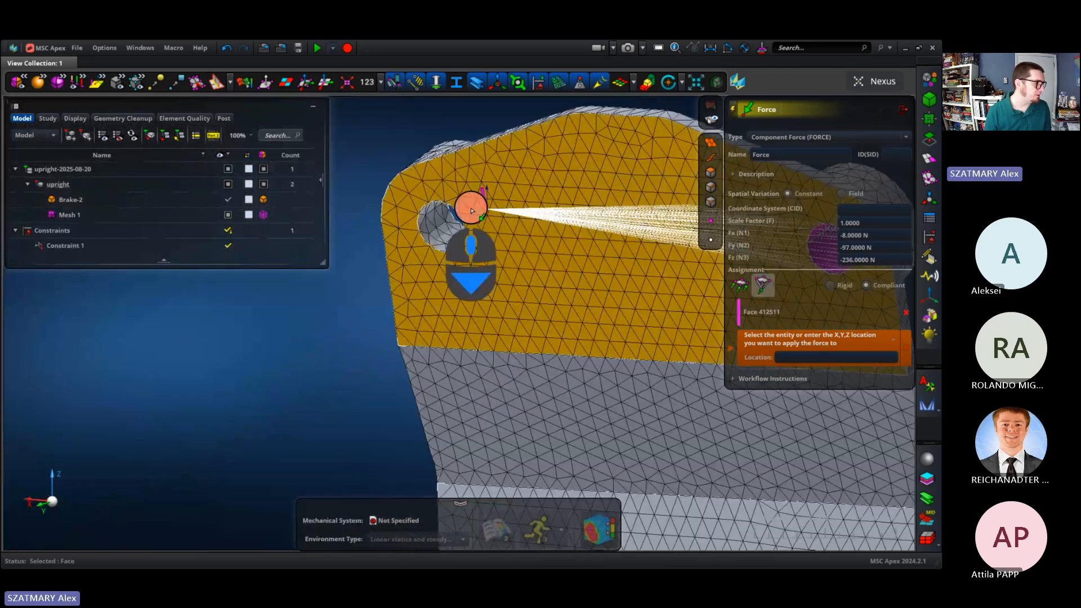
click(444, 230)
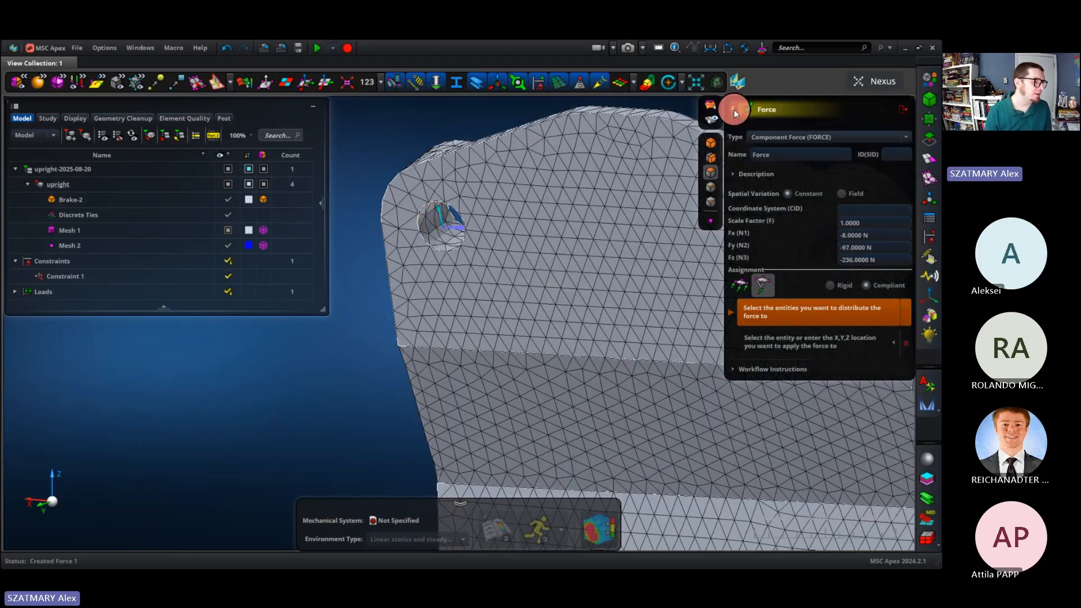
click(224, 48)
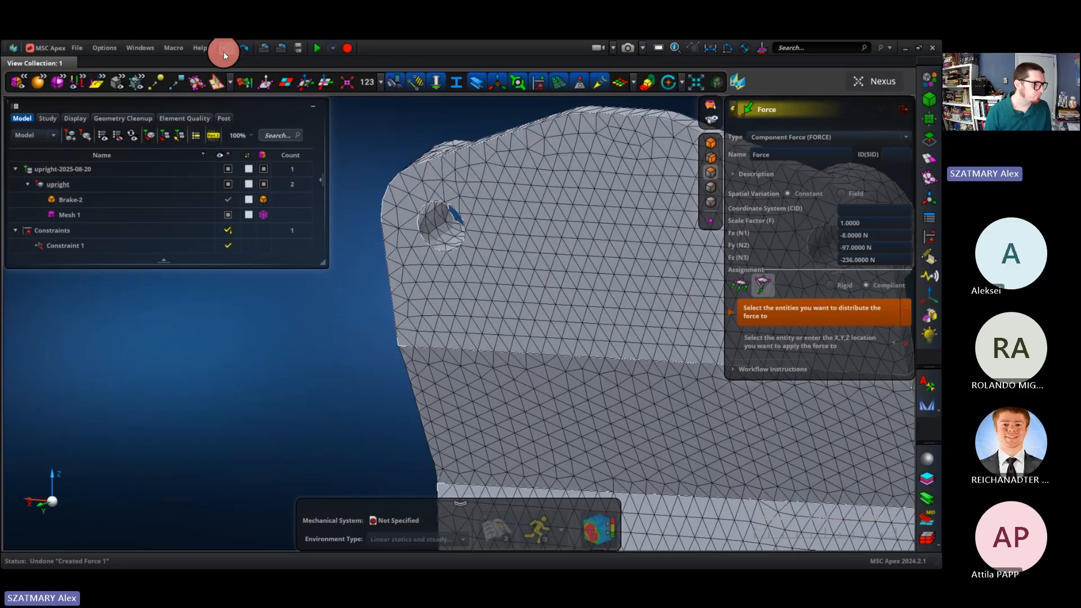
In manual execution mode, distribute the remote force over both upper-bracket hole faces and apply it at the centre point between them.
click(732, 109)
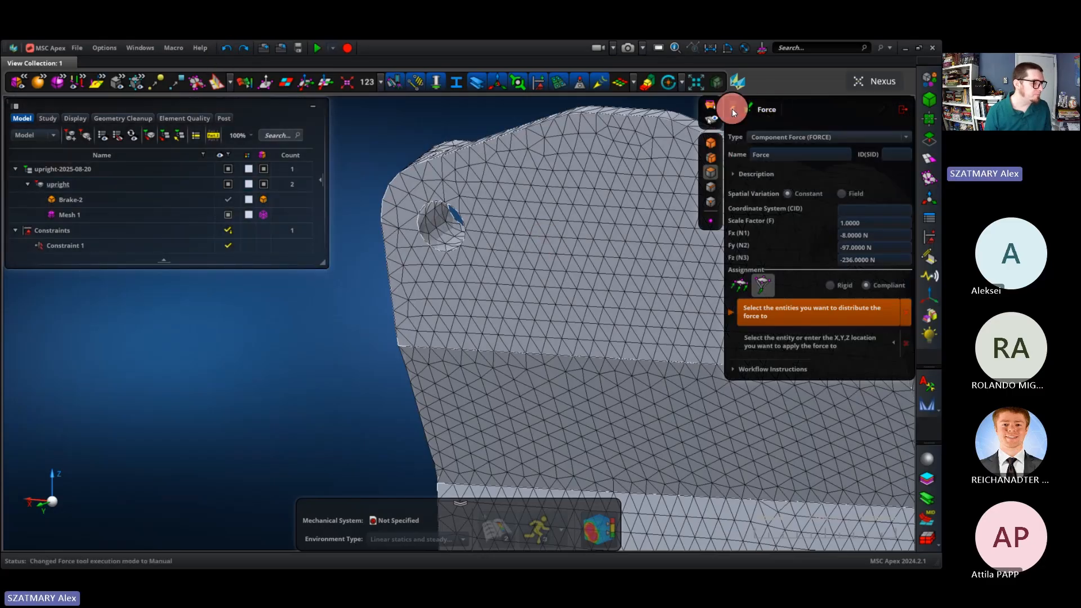
right_drag(507, 225, 364, 314)
click(687, 330)
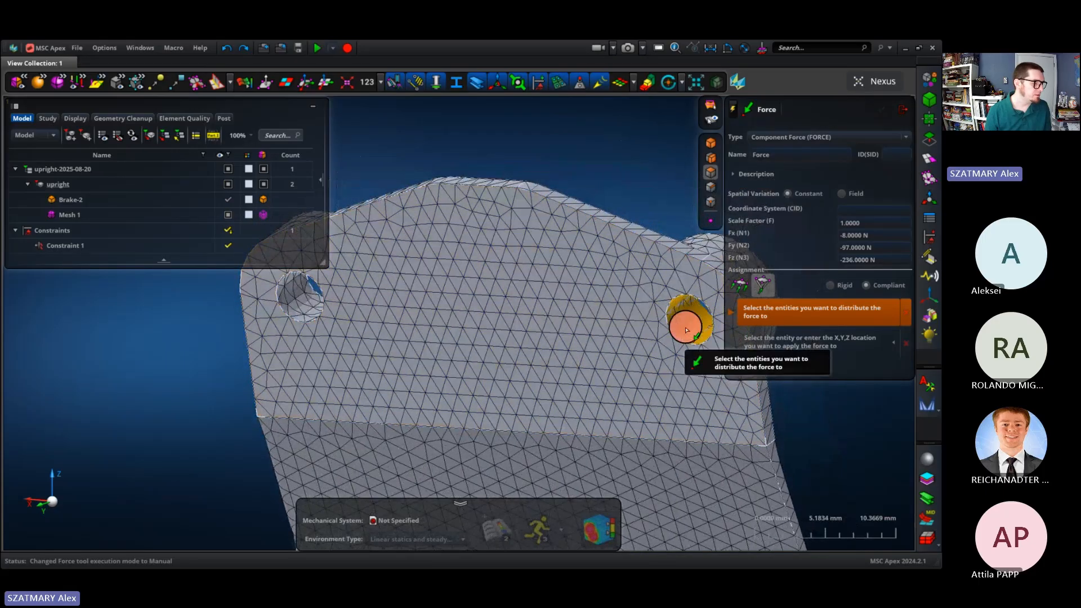
click(298, 299)
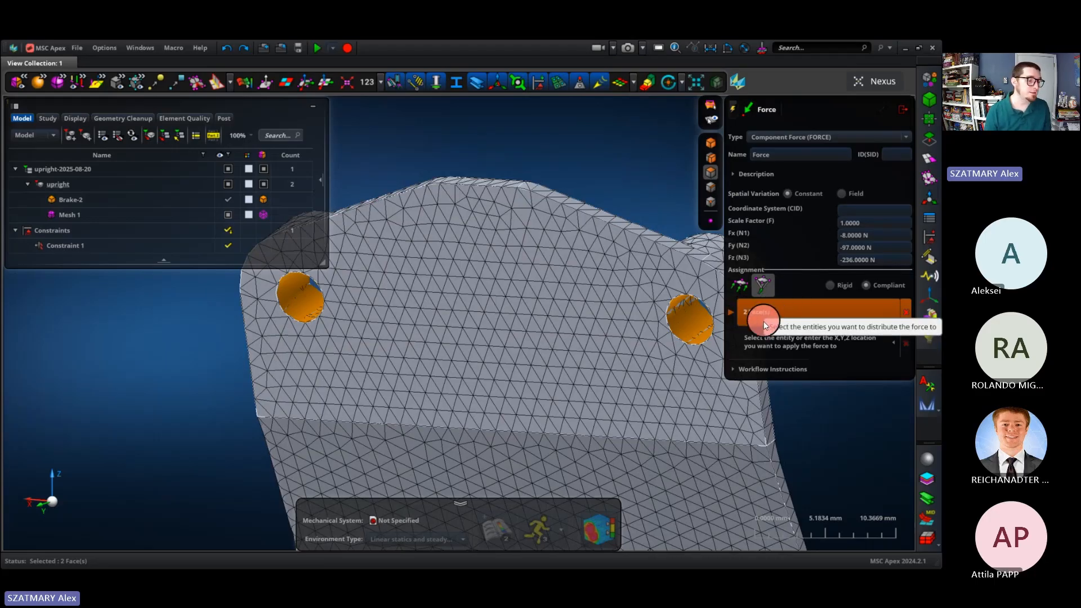
middle_click(639, 163)
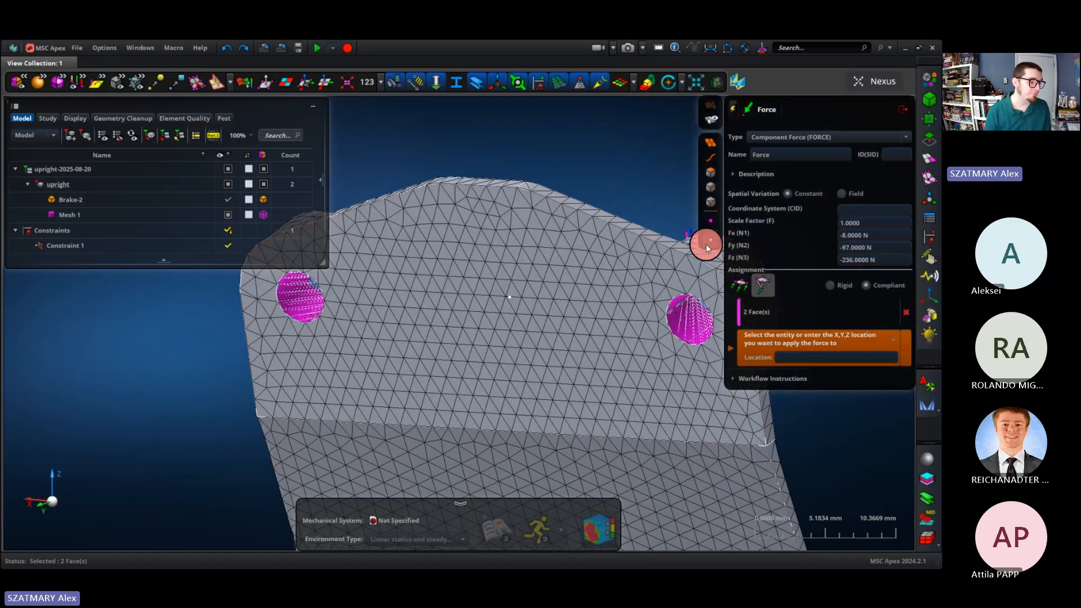
click(711, 240)
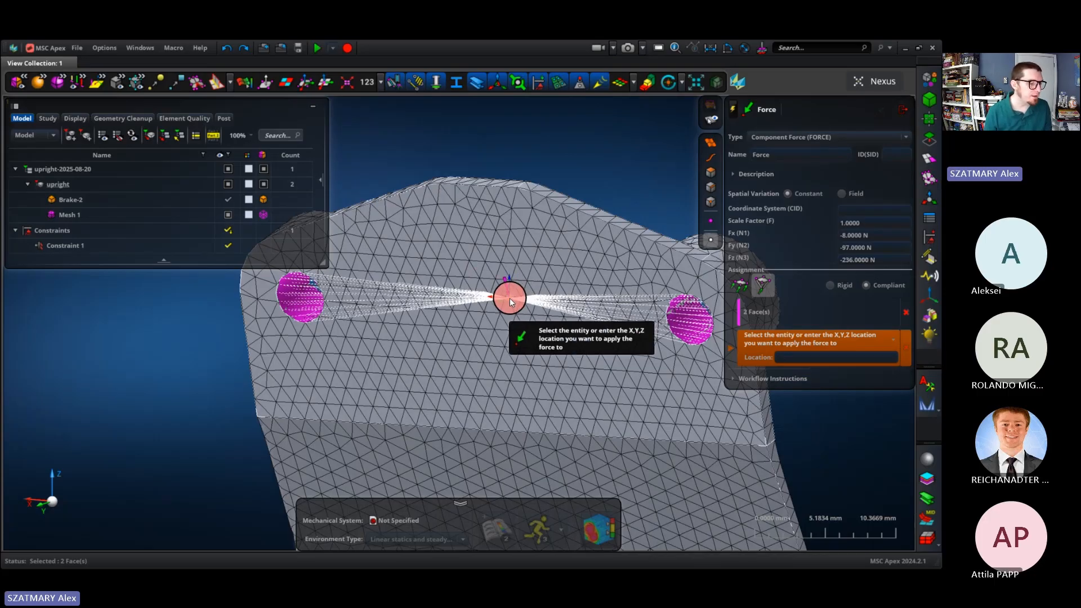
click(509, 298)
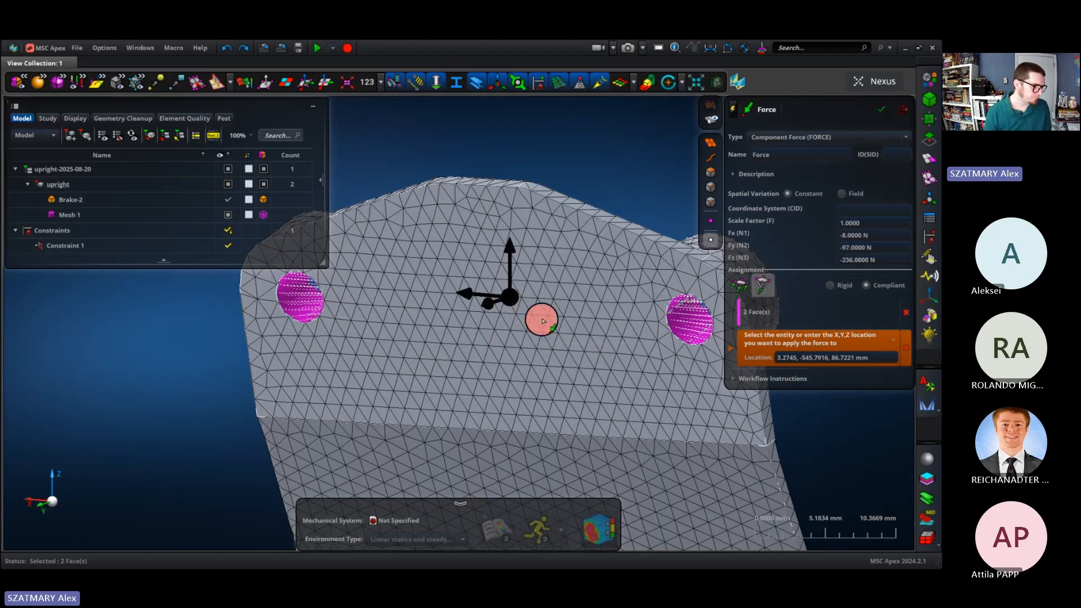
middle_click(634, 154)
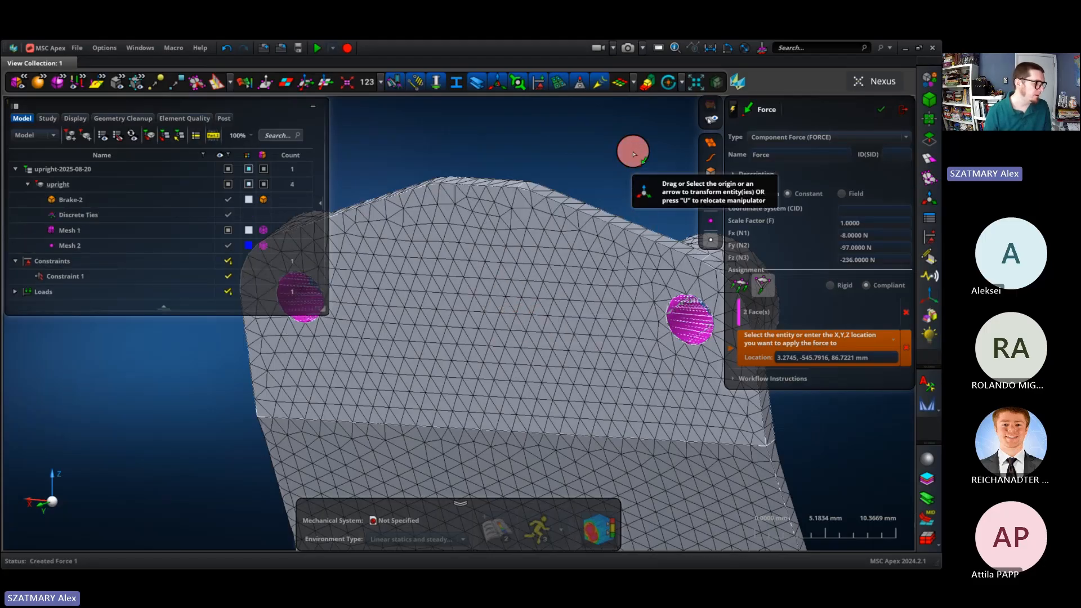
middle_drag(633, 151, 590, 184)
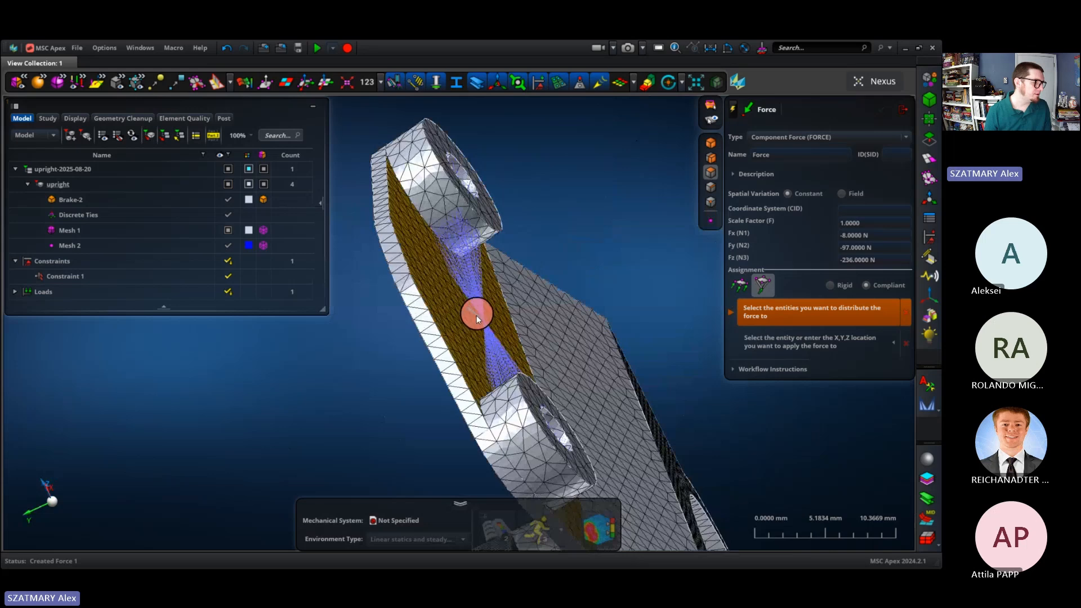
scroll(468, 309, up, 5)
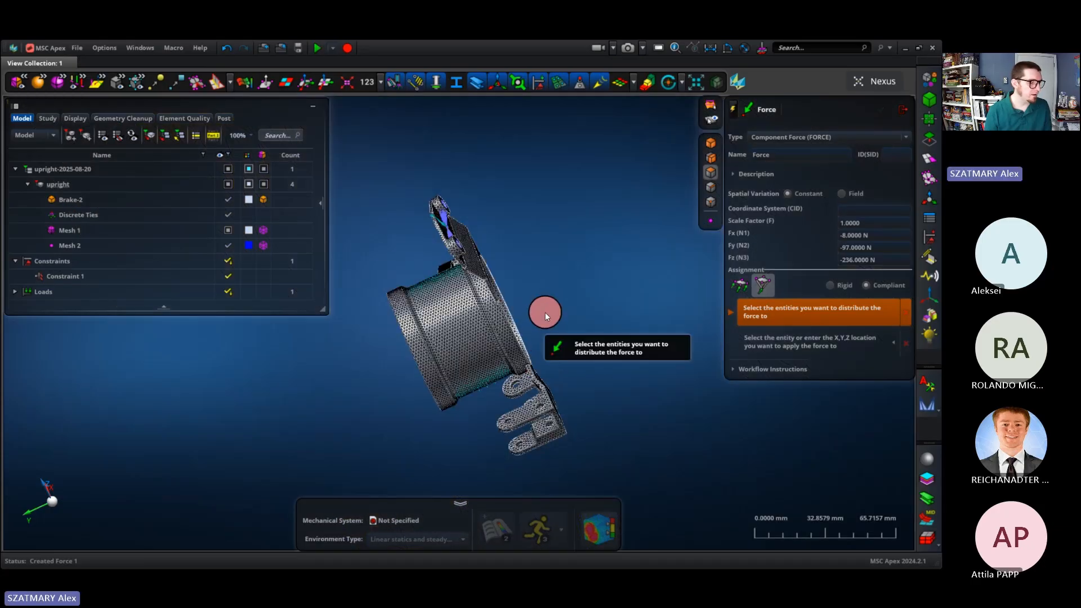
middle_drag(546, 312, 593, 283)
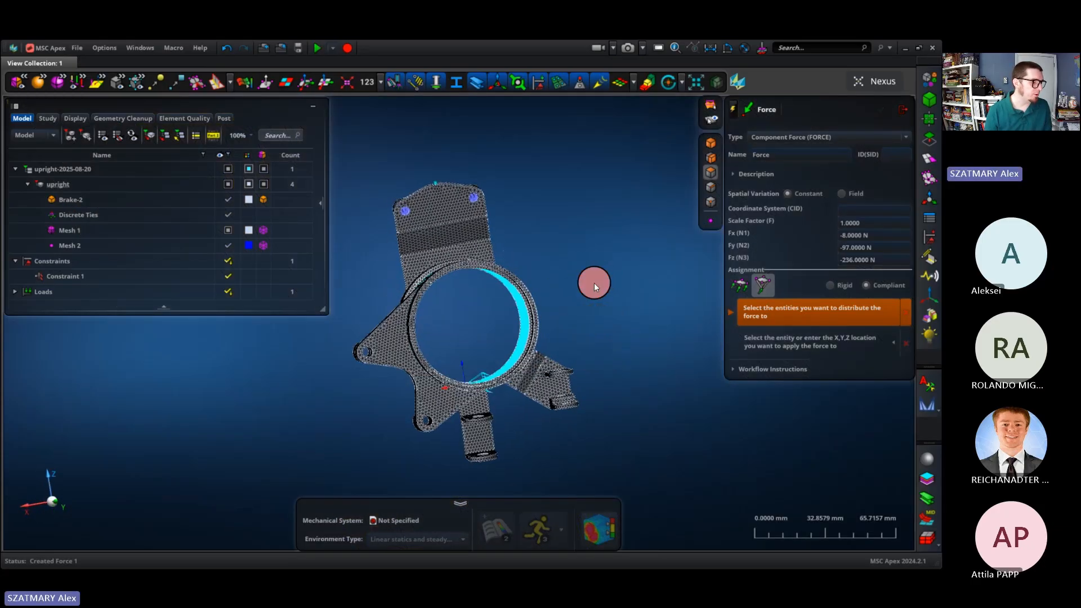
Set the components of a second force for the lower two-lug bracket to Fx 4 N, Fy 93 N and Fz -9 N.
scroll(526, 440, up, 5)
right_drag(526, 440, 647, 297)
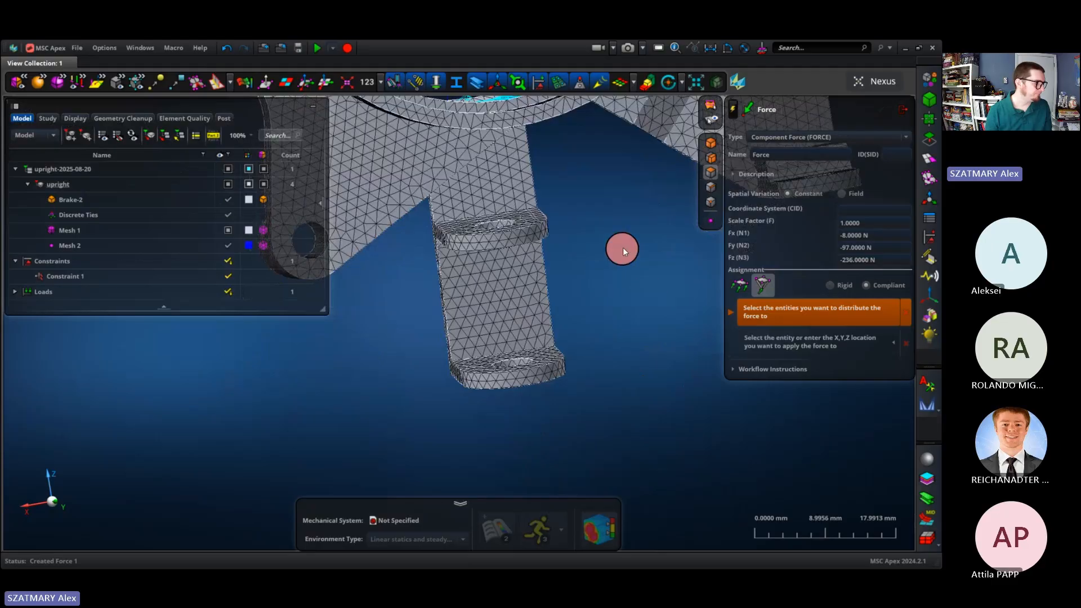
middle_drag(625, 242, 610, 255)
key(ctrl+z)
key(ctrl+y)
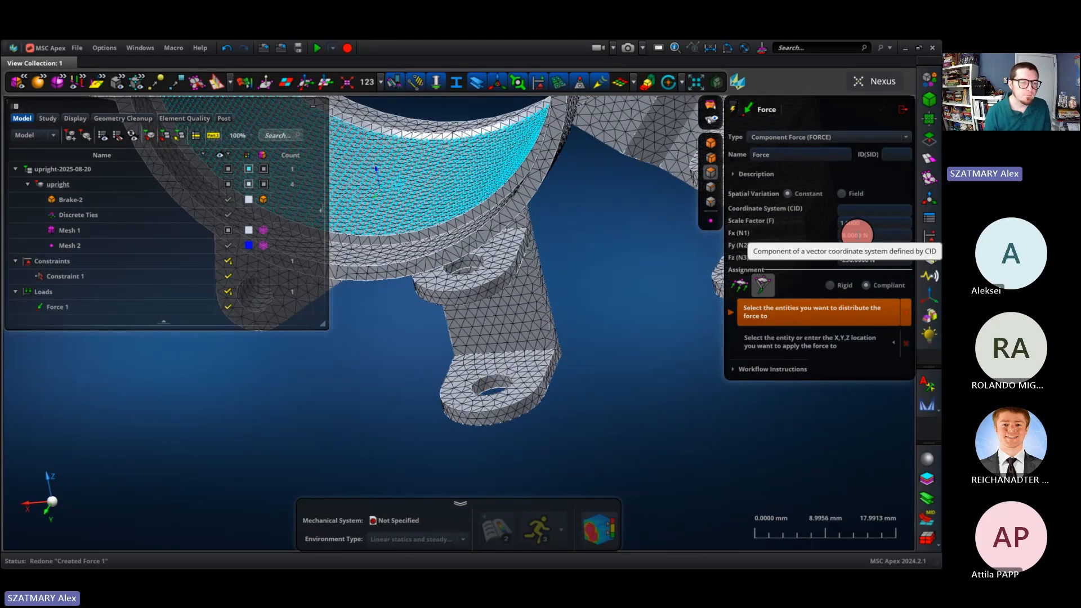
click(857, 234)
text(4)
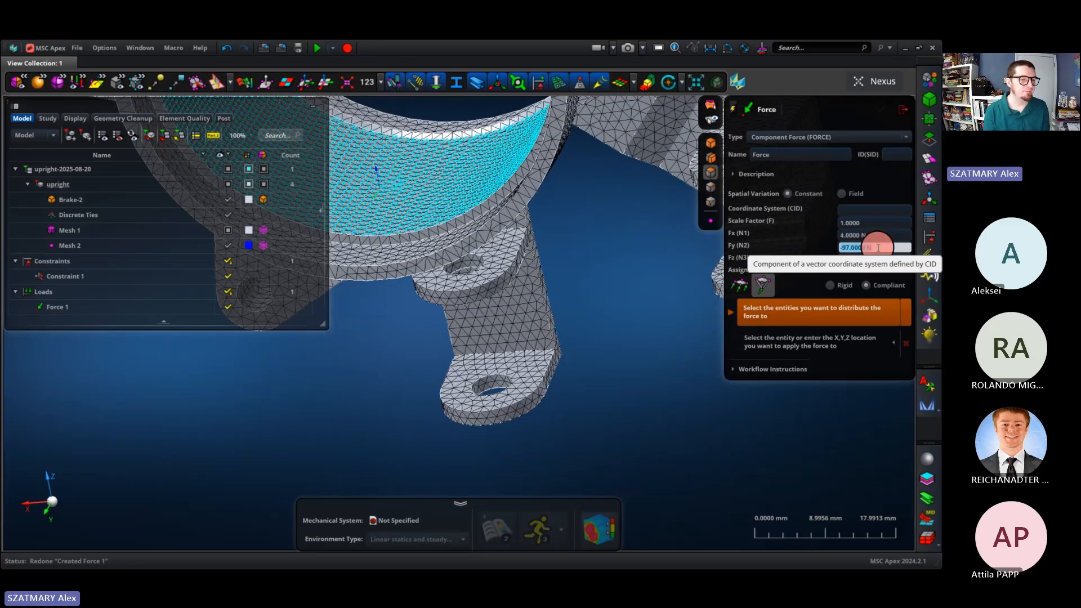
key(Tab)
text(93)
key(Tab)
text(-9)
key(Tab)
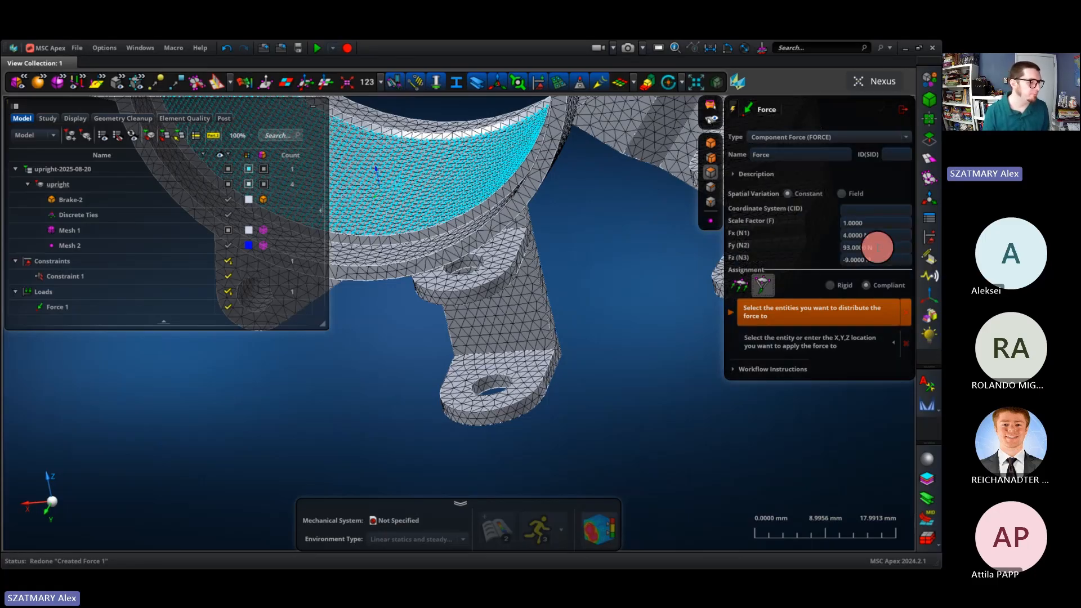
Distribute the second force over both hole faces of the lower two-lug bracket and apply it at the centre point between the lugs.
click(459, 263)
click(489, 384)
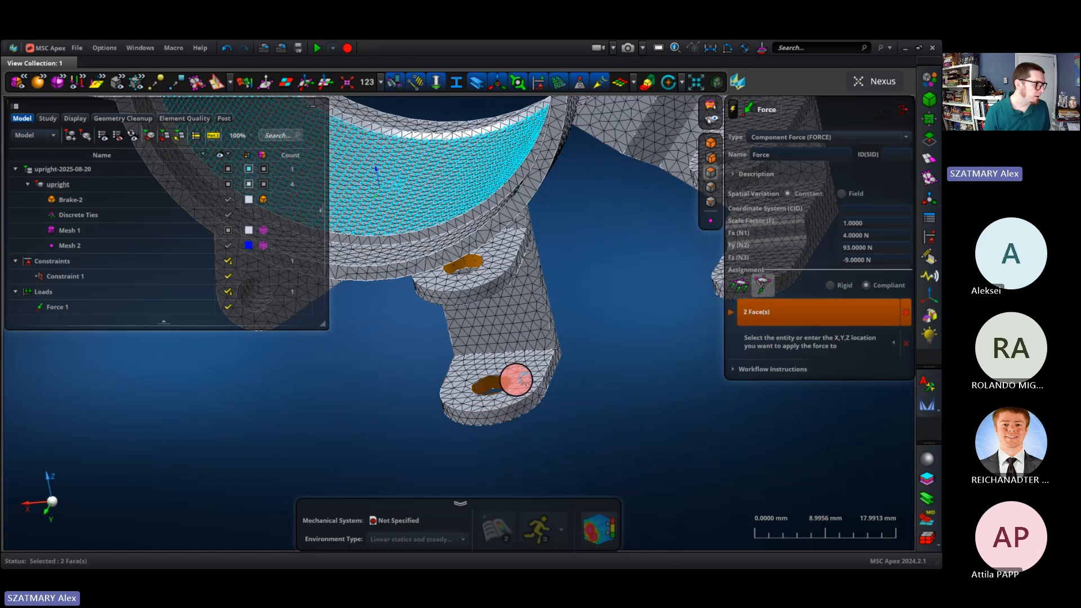
middle_click(624, 273)
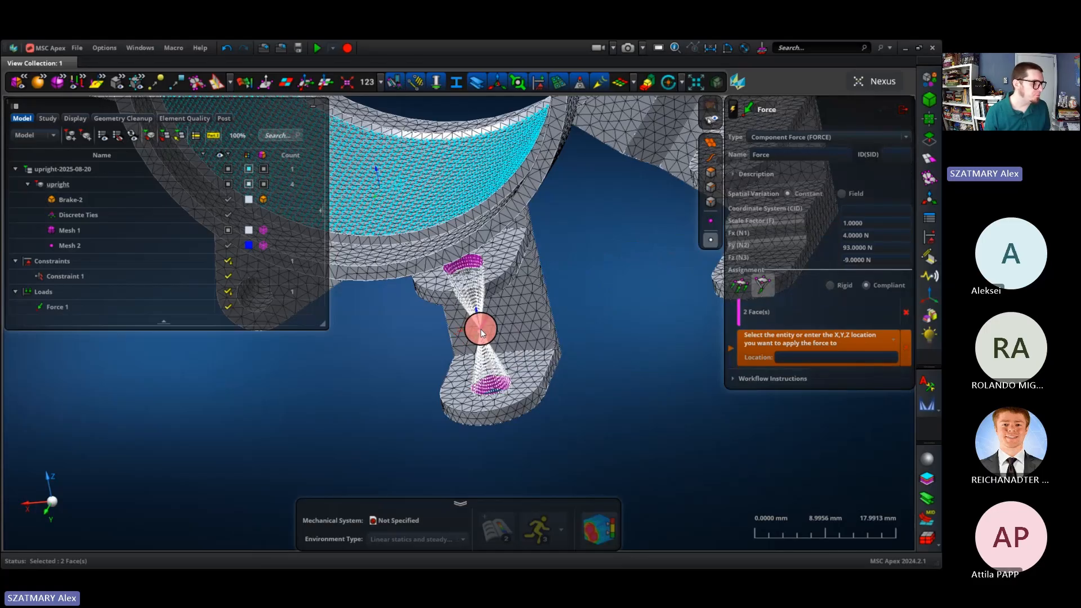
click(504, 322)
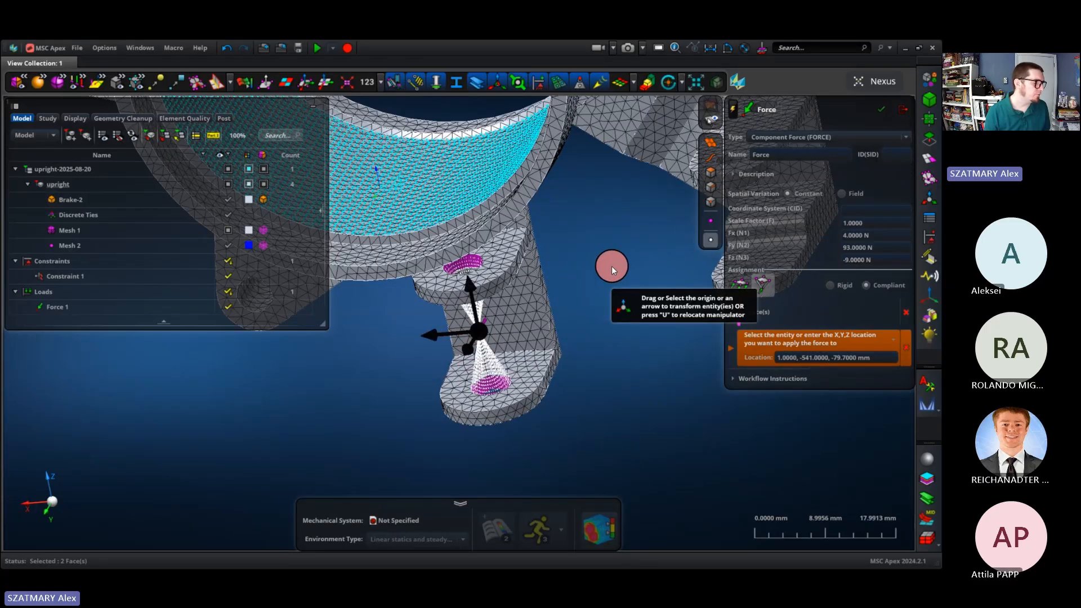
mouse_move(611, 265)
middle_down()
mouse_move(572, 278)
mouse_move(603, 264)
middle_up()
middle_click(592, 270)
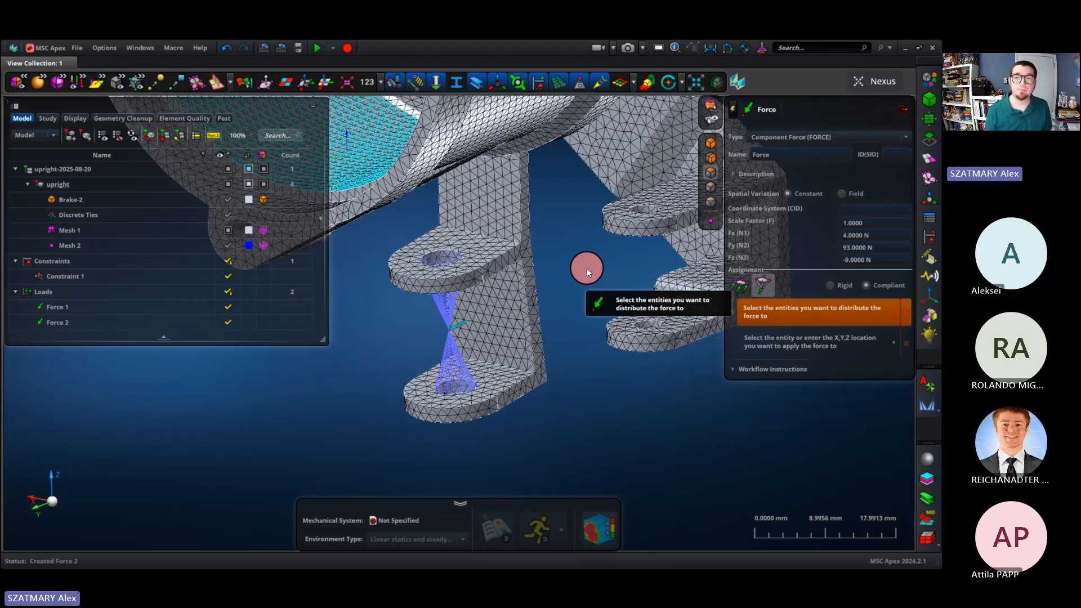
Finish the force definition and create an isotropic material named Aluminum.
click(903, 109)
click(928, 457)
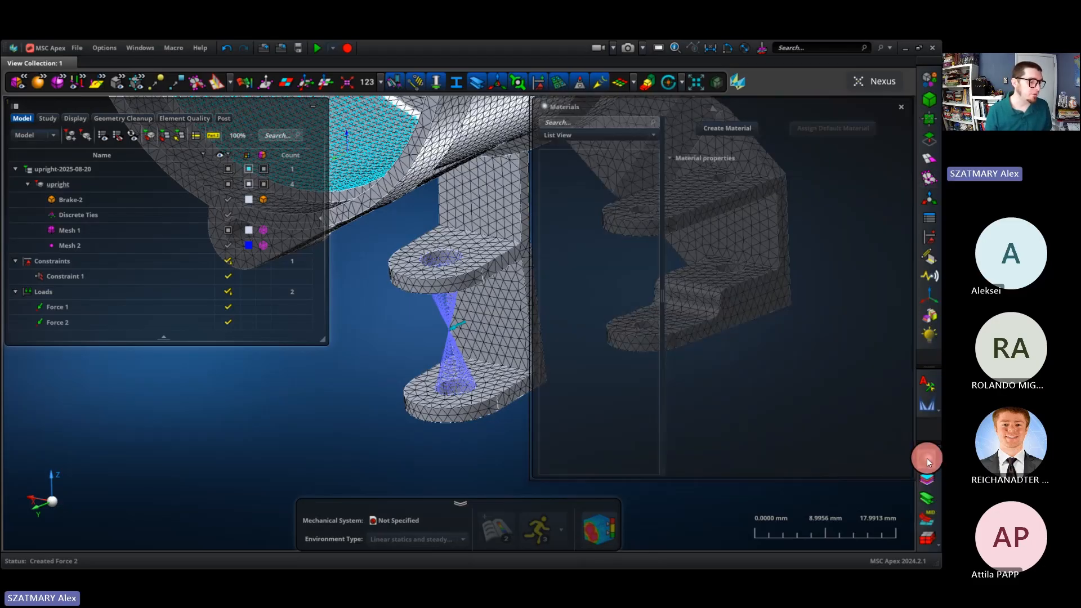
click(715, 131)
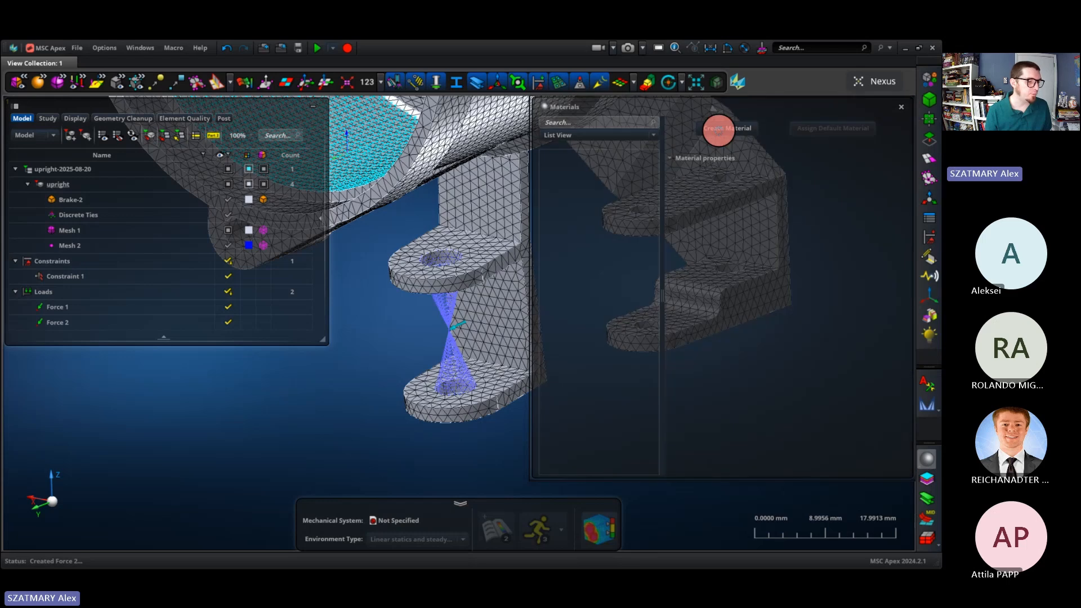
triple_click(737, 180)
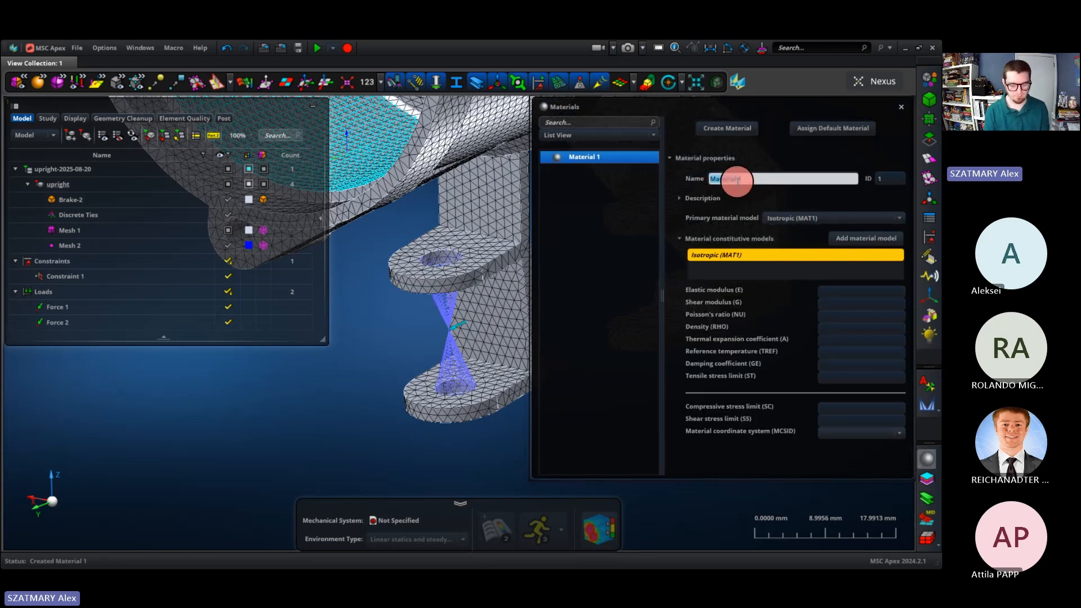
text(Aluminum)
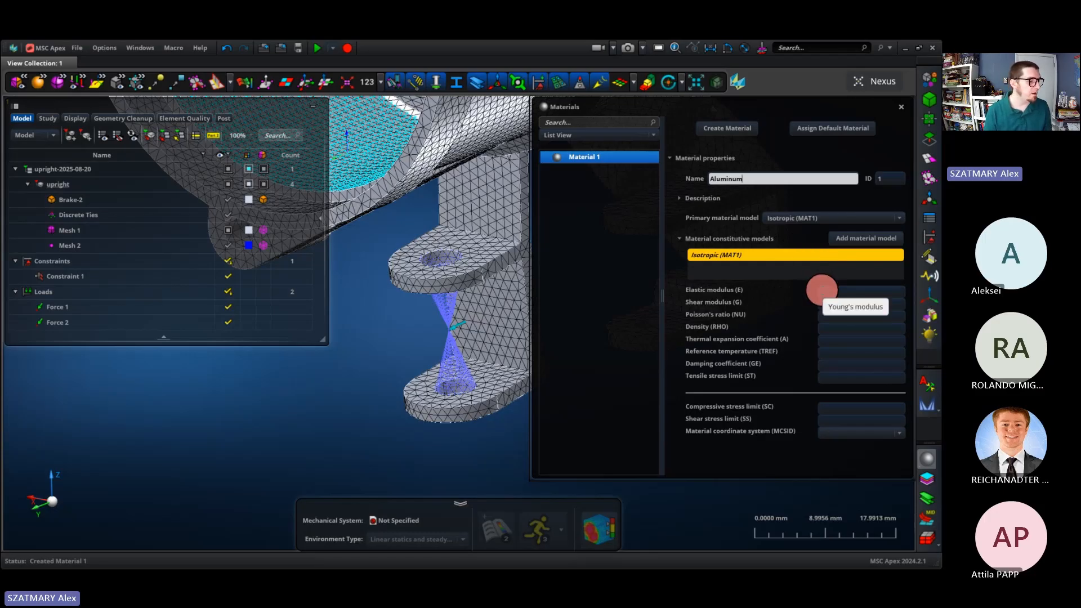
Give the Aluminum material an elastic modulus of 70e3 MPa, a Poisson's ratio of 0.33 and a density of 2.7e-6 kg/mm³.
click(822, 290)
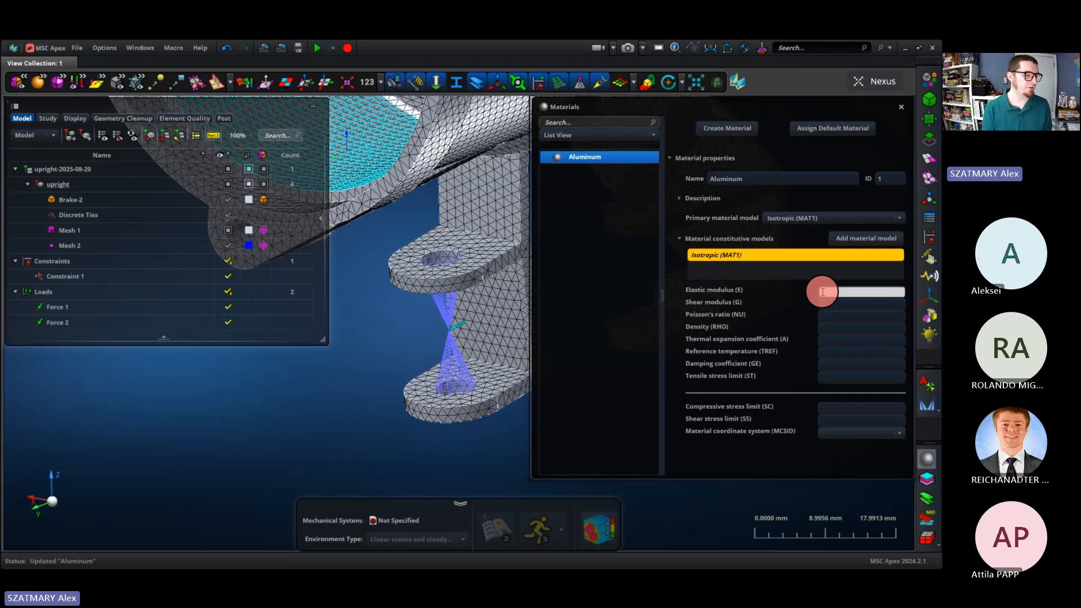
text(70)
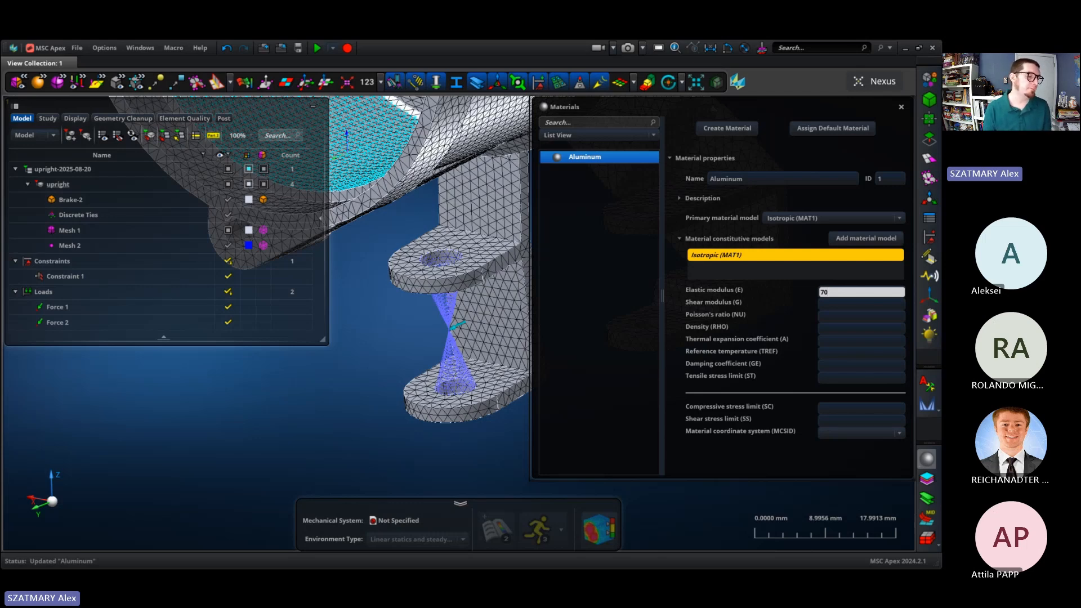
text(e3)
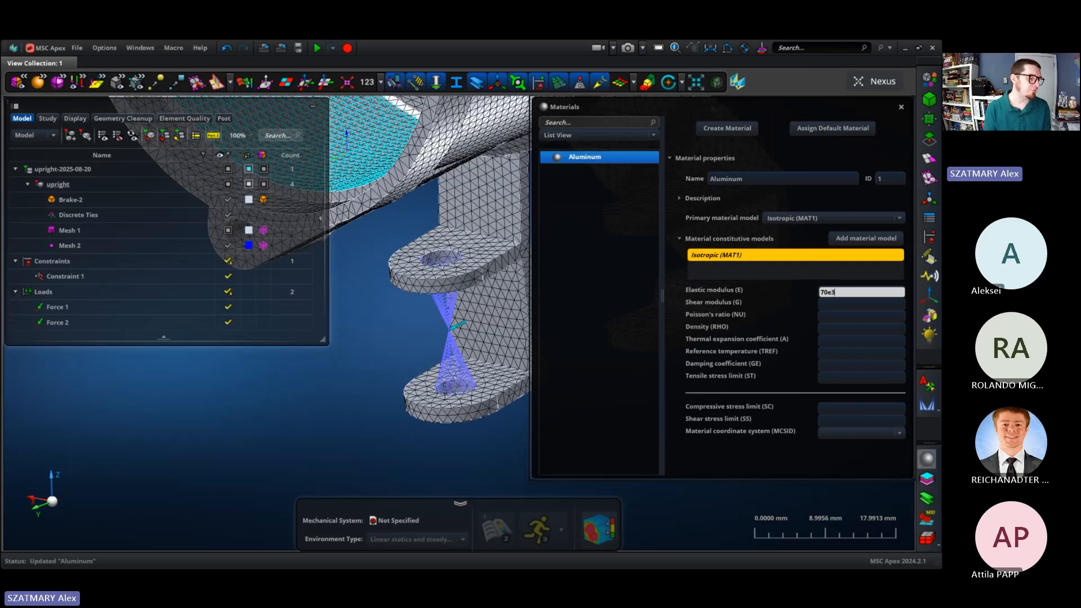
click(822, 301)
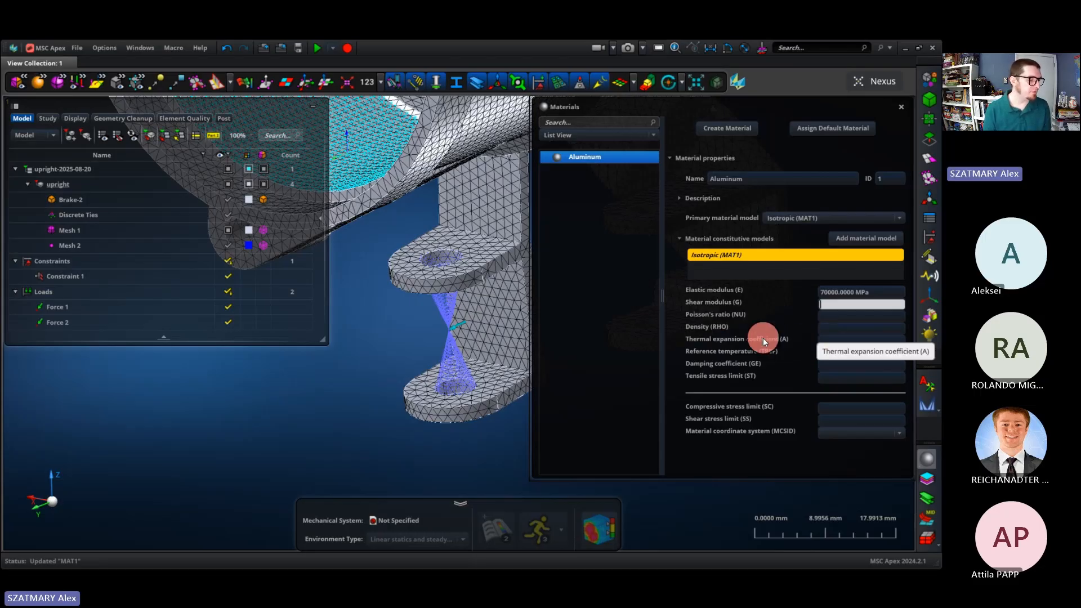
key(Tab)
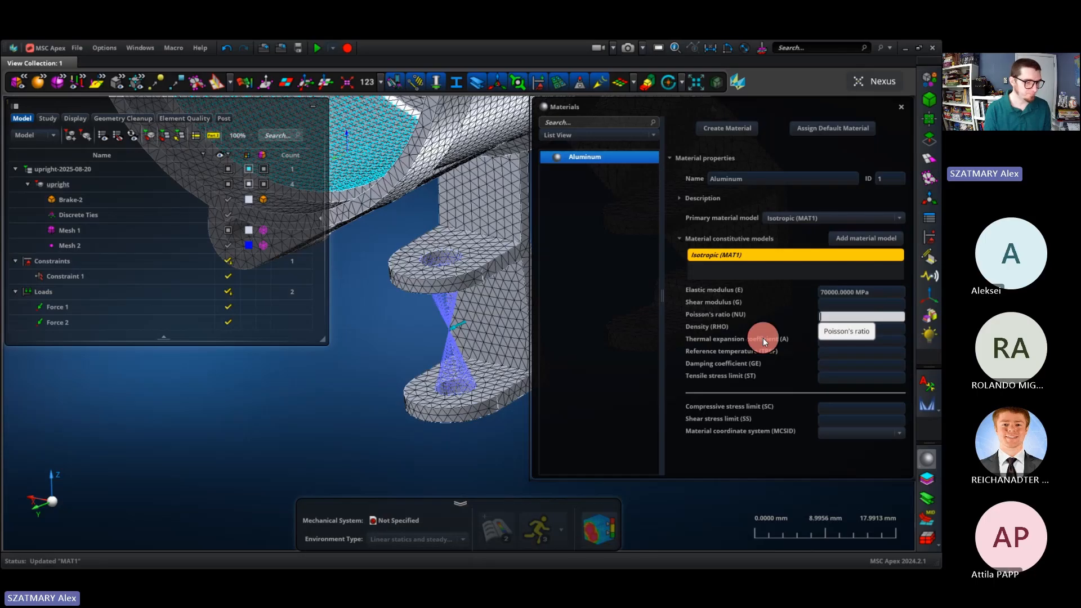
text(0.33)
key(Tab)
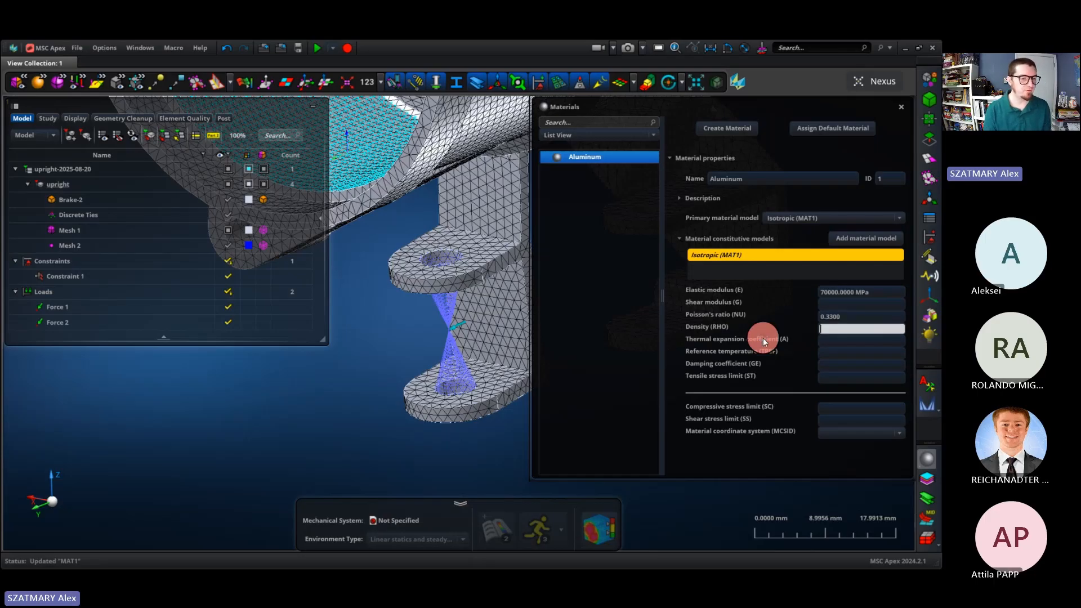
text(2.7)
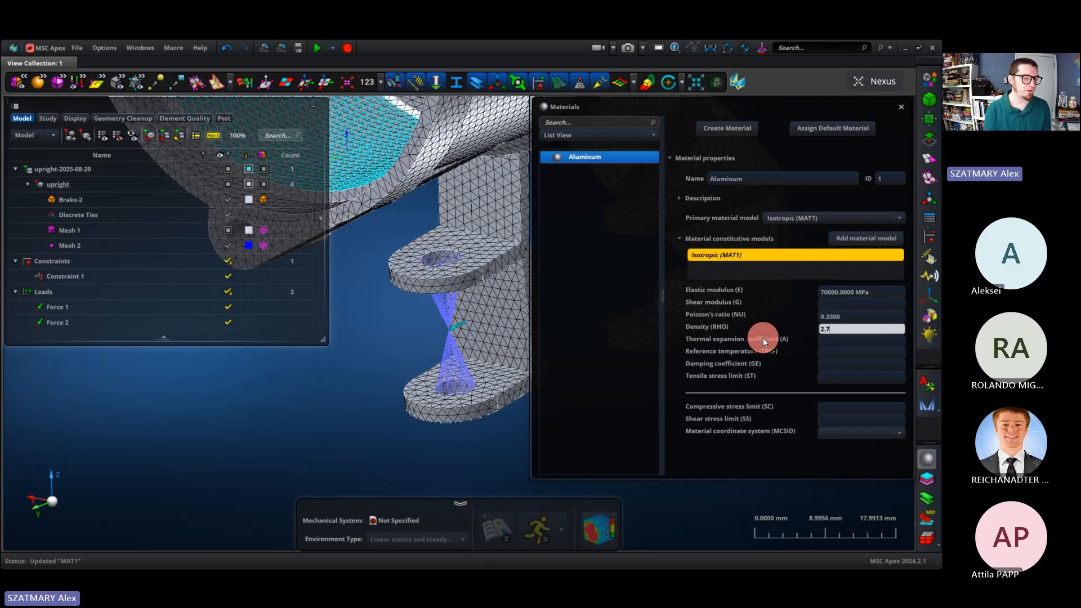
text(e-6)
key(Tab)
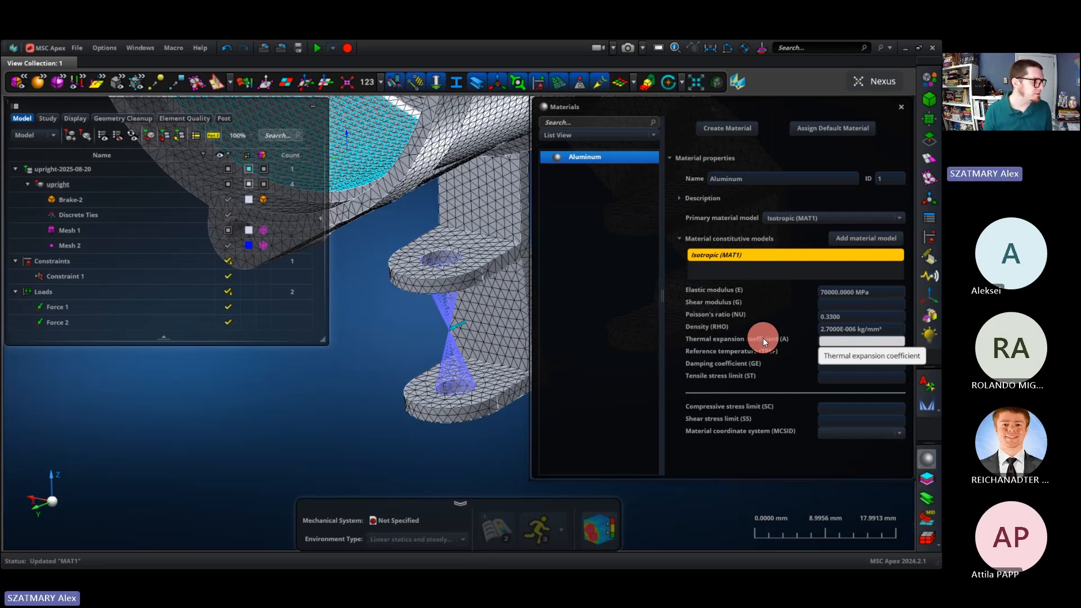
click(902, 106)
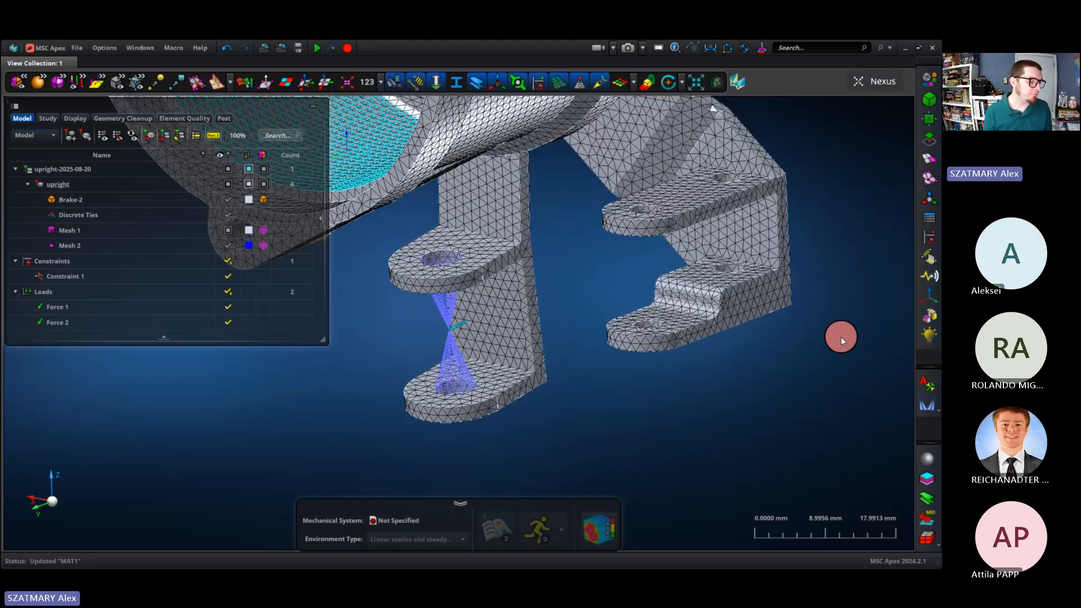
Create a solid (PSOLID) 3D element property named Aluminum 3D that uses the Aluminum material.
click(927, 542)
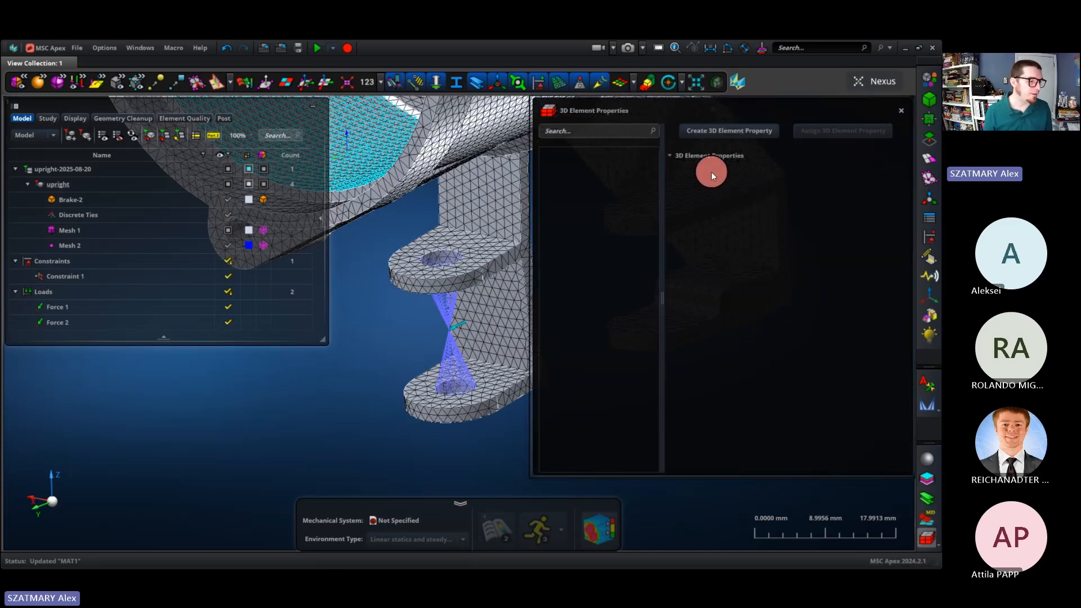
click(714, 130)
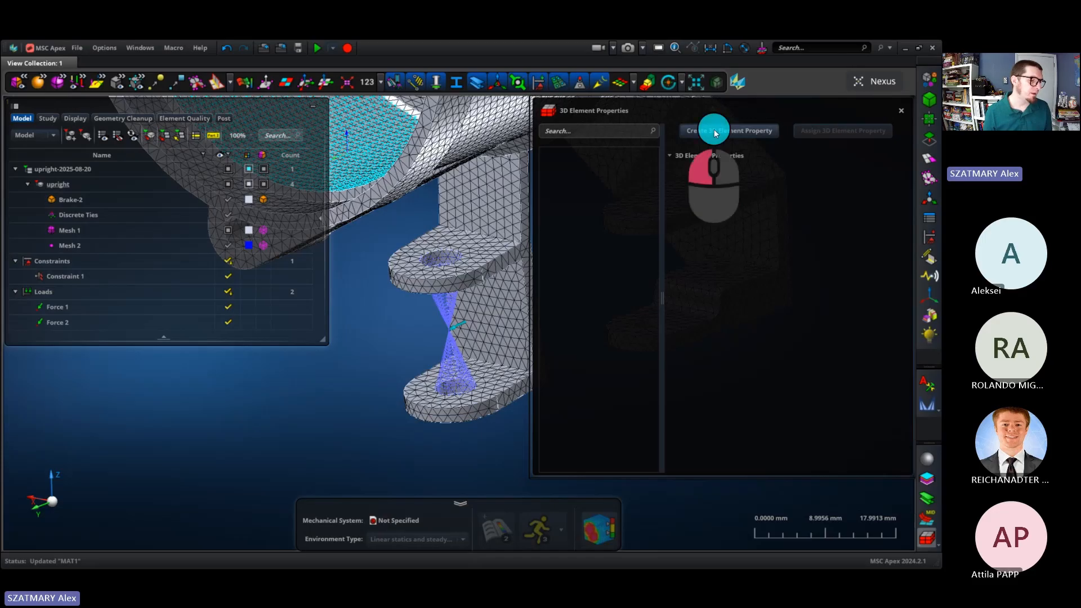
click(746, 175)
double_click(747, 176)
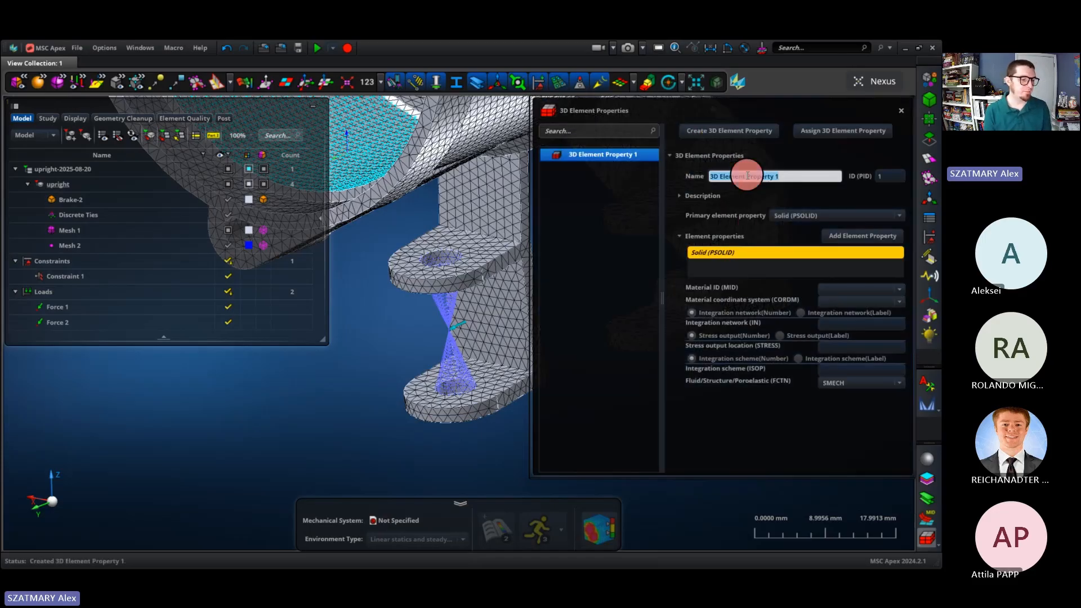
text(Alum)
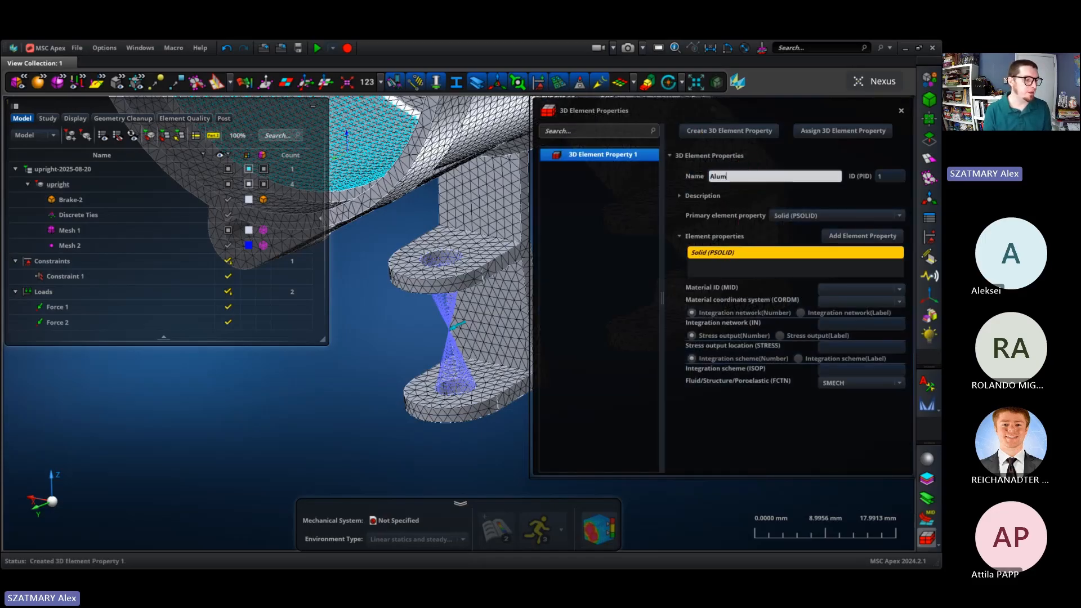
text(inum 3D)
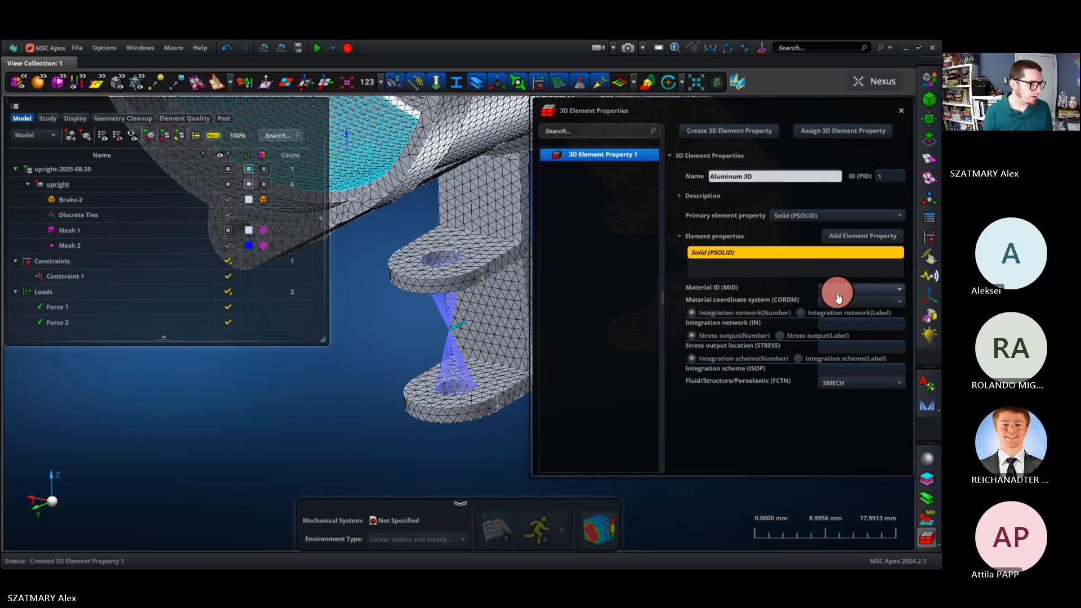
click(840, 290)
click(845, 314)
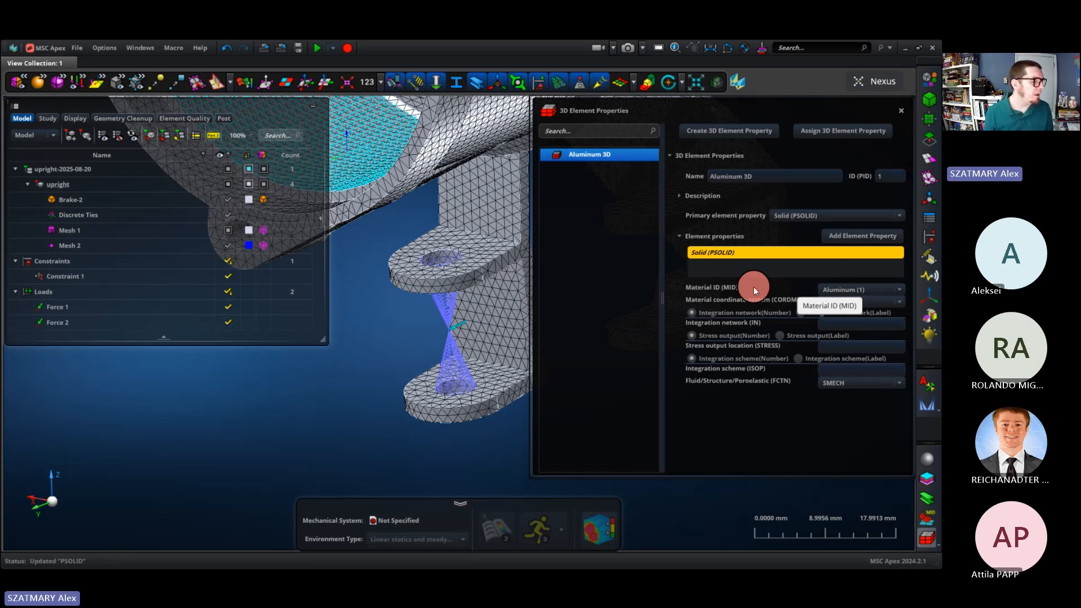
Assign the Aluminum 3D property to the whole upright part and check the assignment and its definition in the model tree.
click(821, 130)
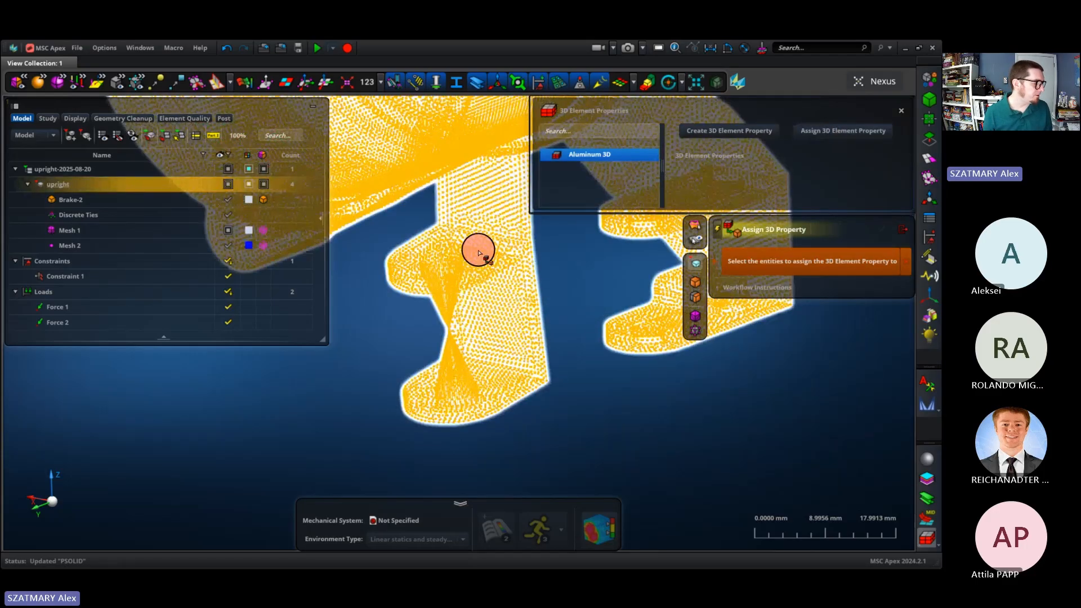
click(456, 275)
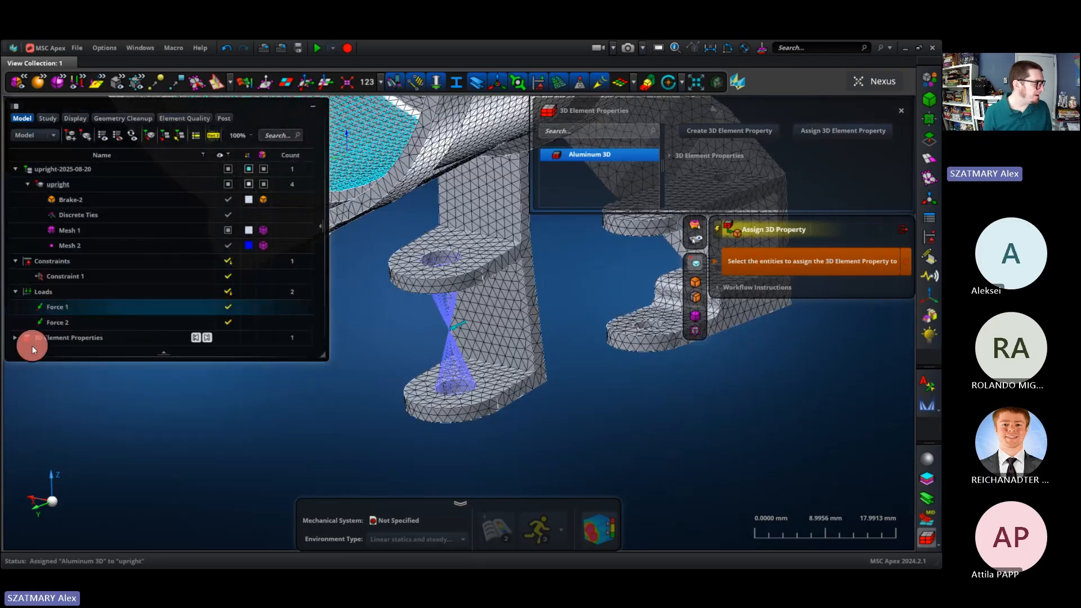
click(14, 337)
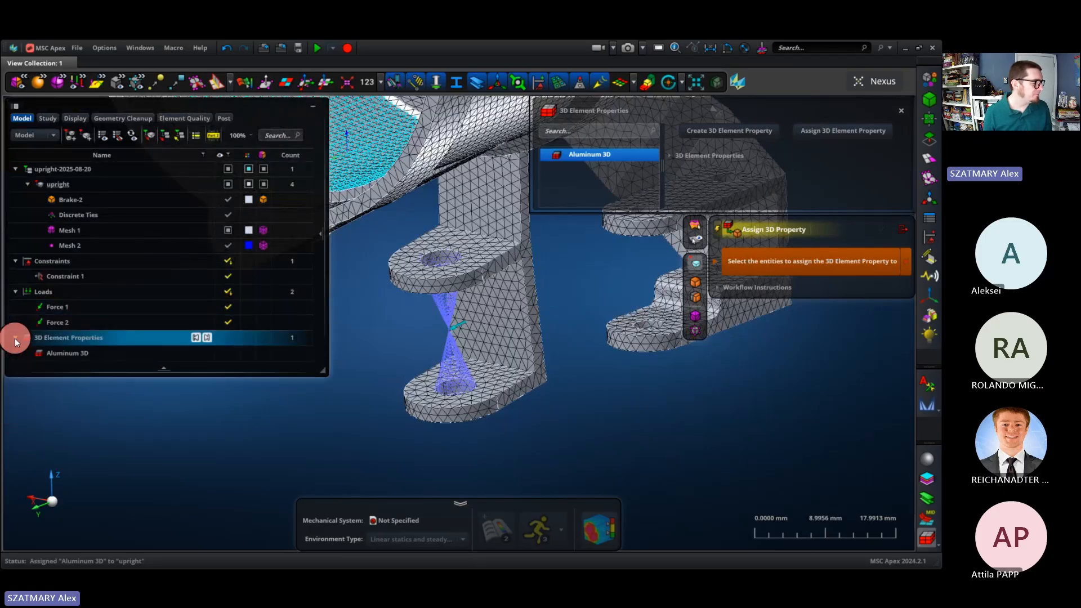
click(47, 353)
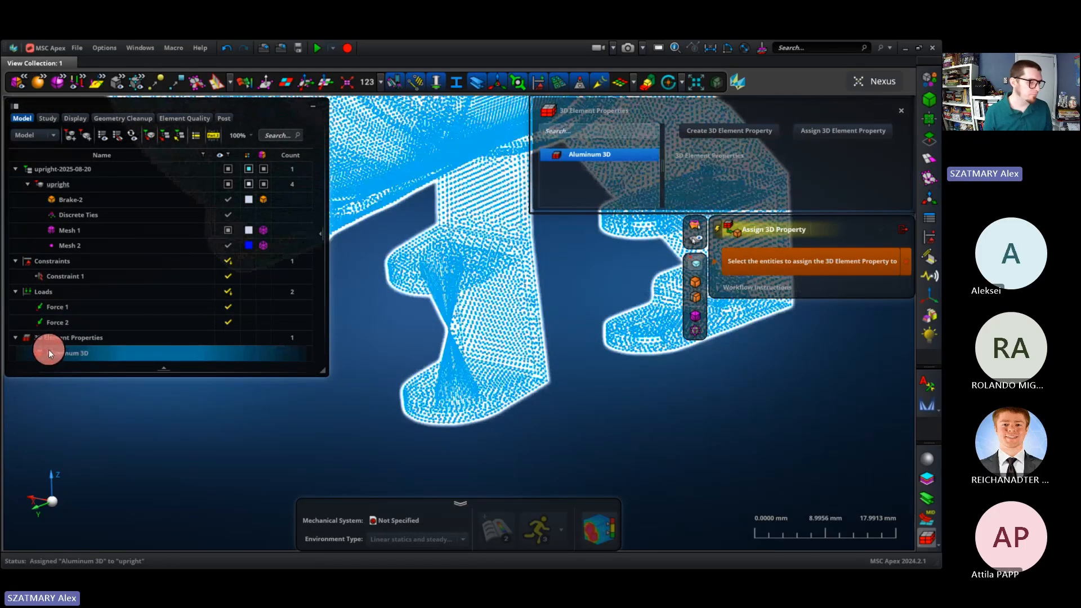
double_click(49, 353)
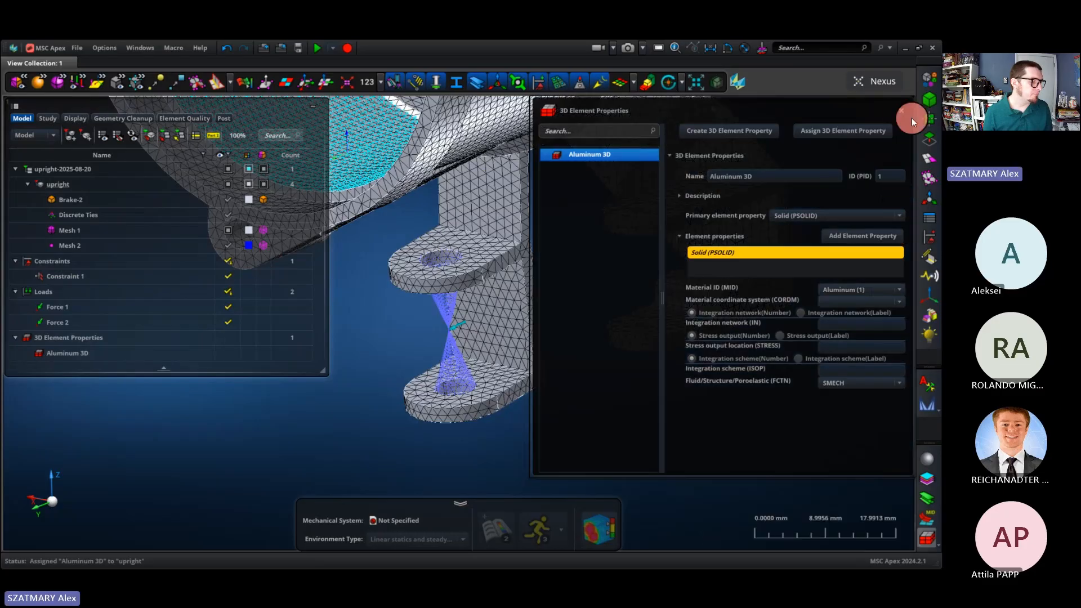
click(911, 118)
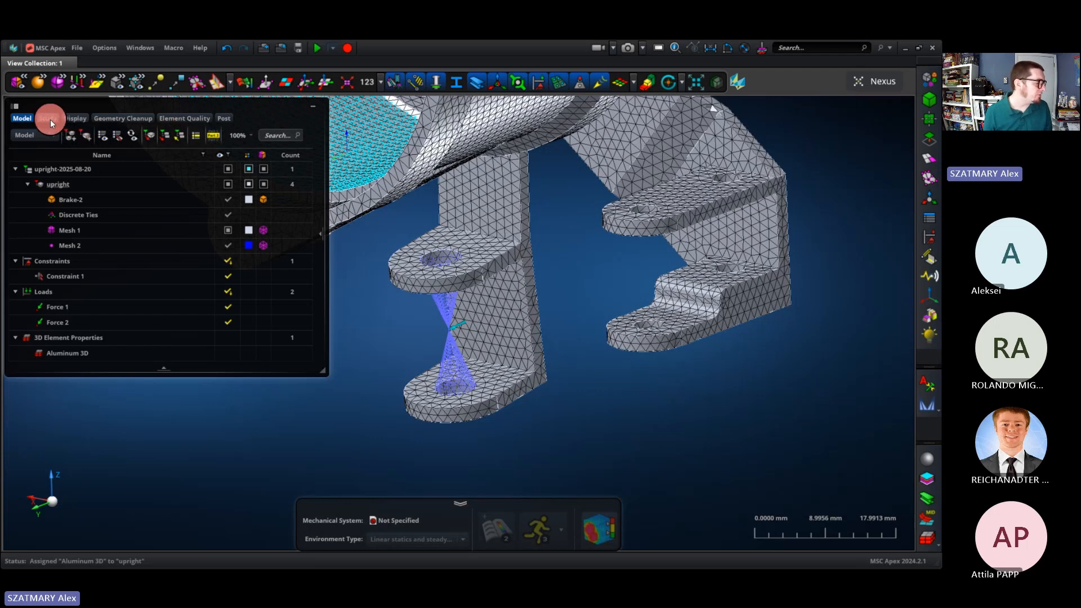
Create a study scenario of type Linear statics and steady state heat transfer (SOL 101) with one linear static load case.
click(50, 119)
click(54, 144)
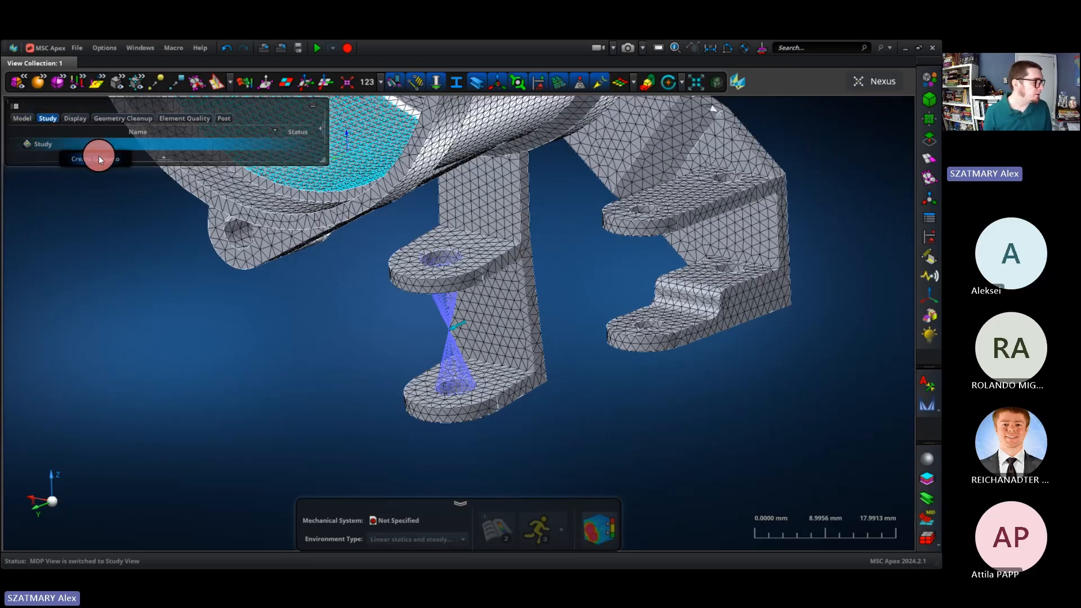
click(99, 156)
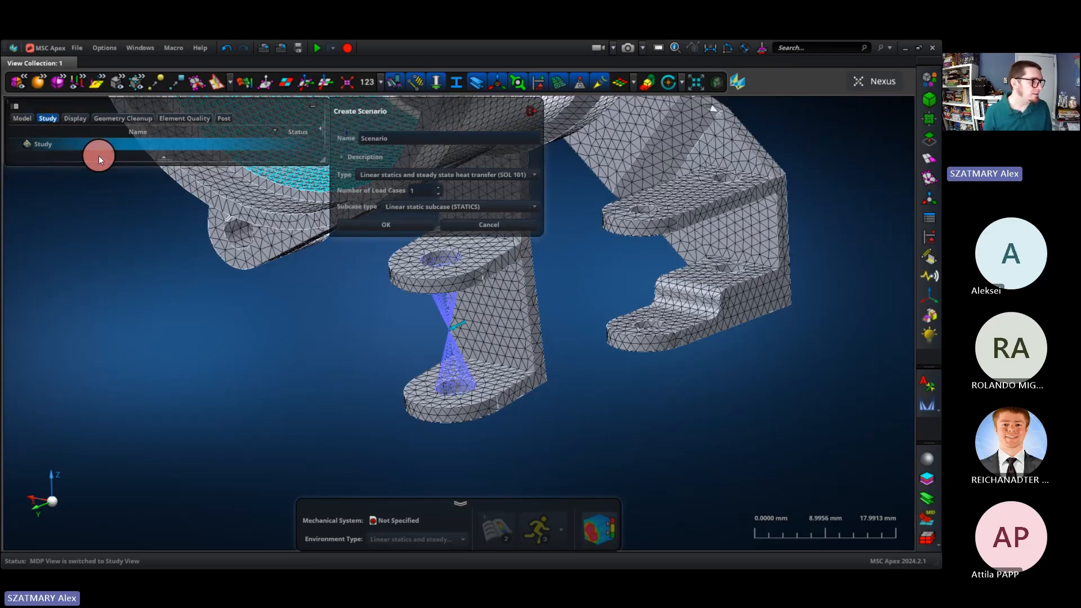
click(469, 175)
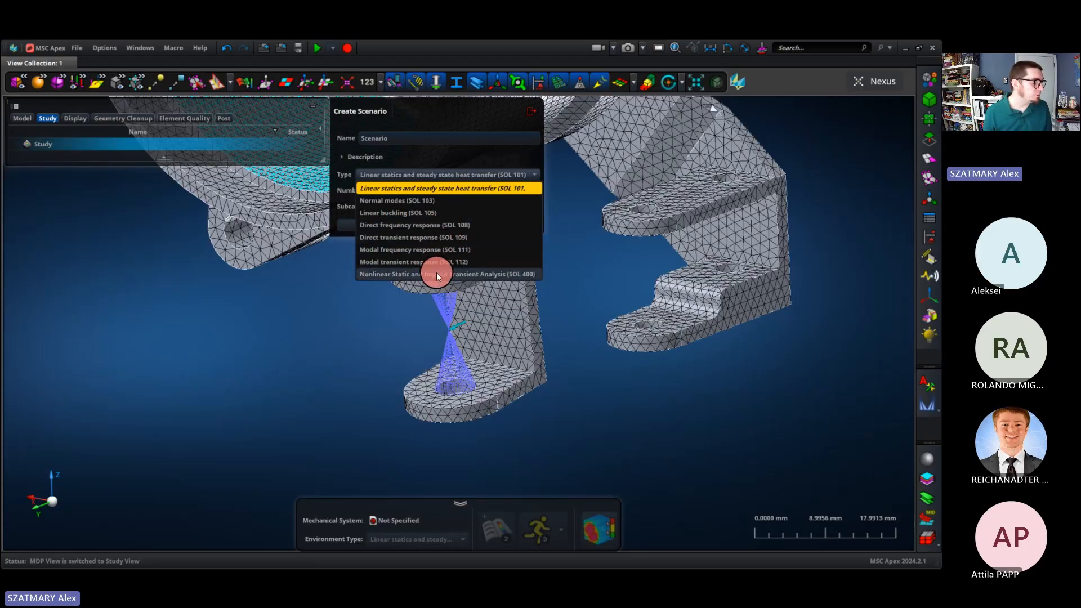
click(394, 189)
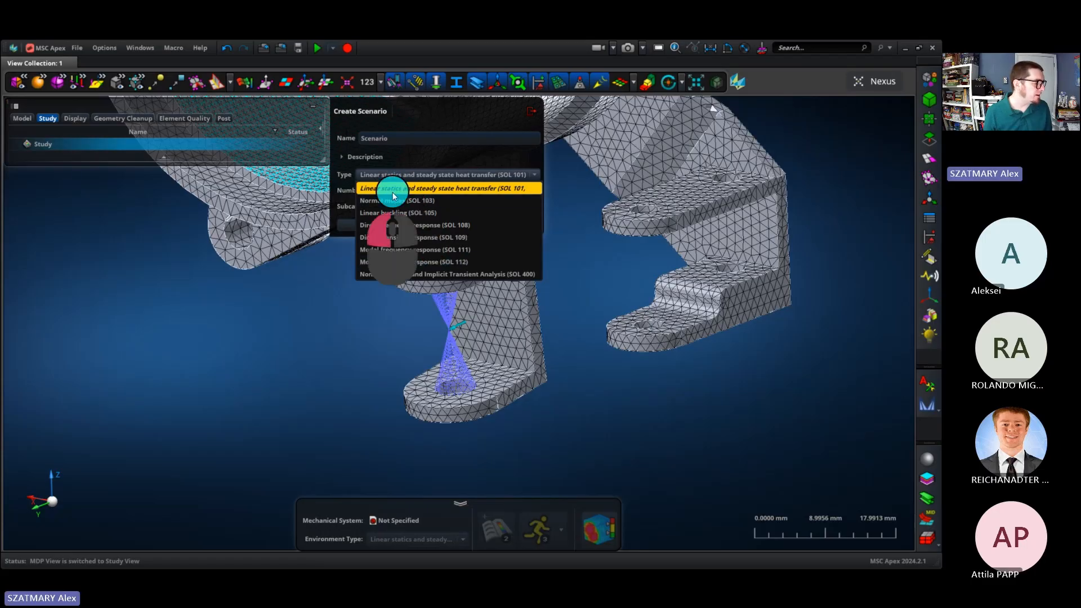
click(370, 223)
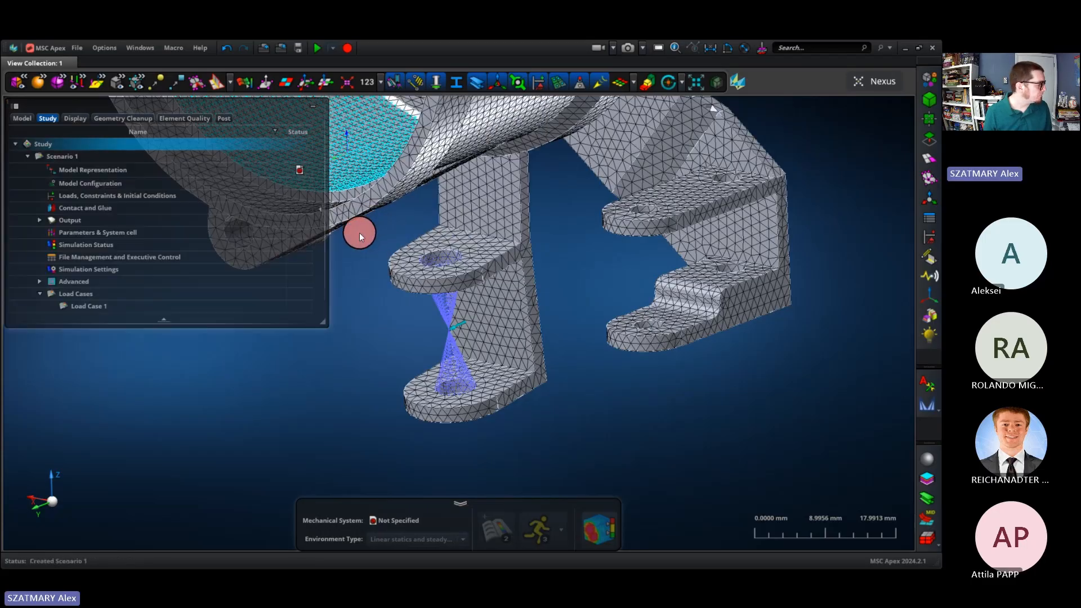
Set upright-2025-08-20 as the model representation of the new scenario.
click(202, 169)
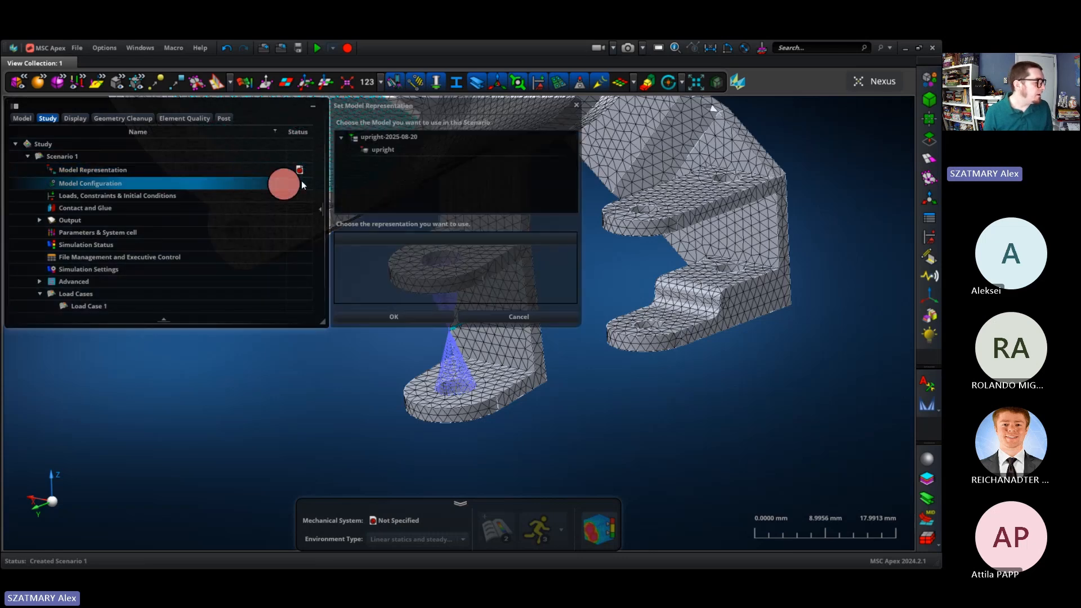
click(375, 138)
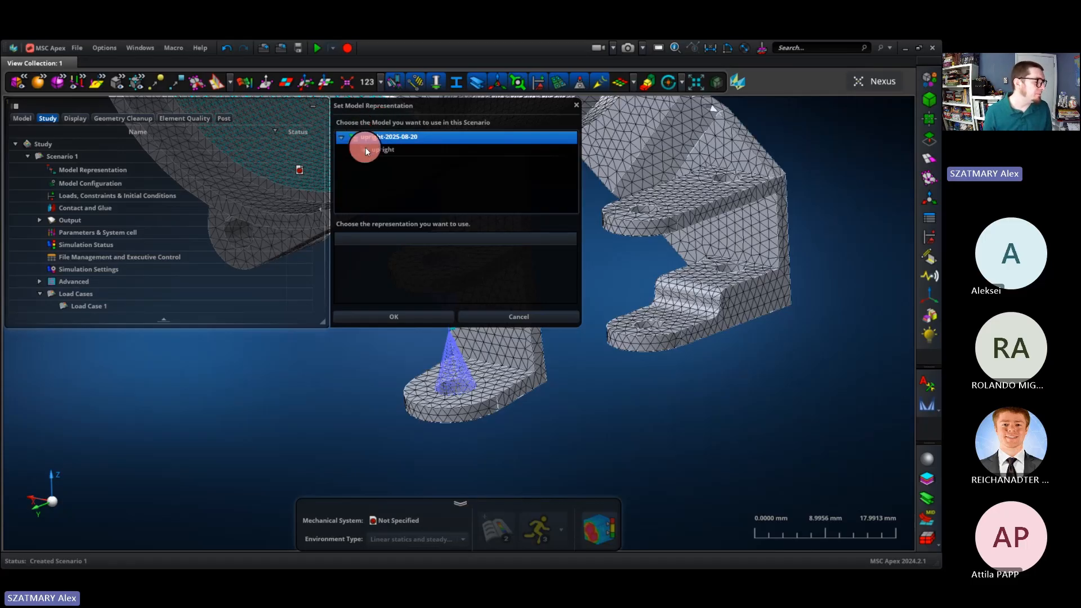
click(380, 316)
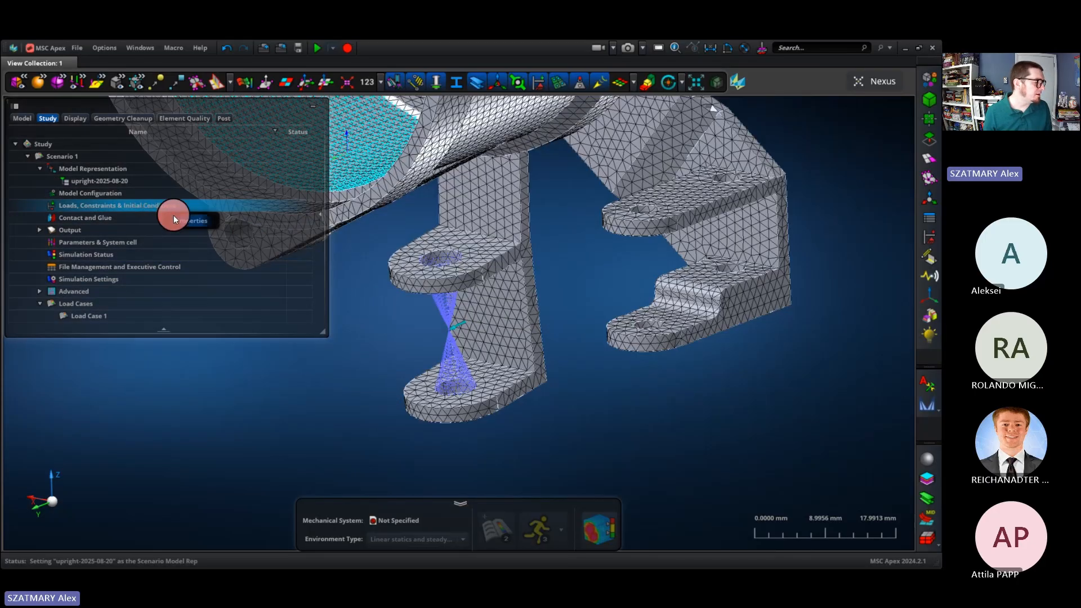
Open the scenario's loads, constraints and initial conditions and activate Constraint 1 as its single point constraint.
click(137, 205)
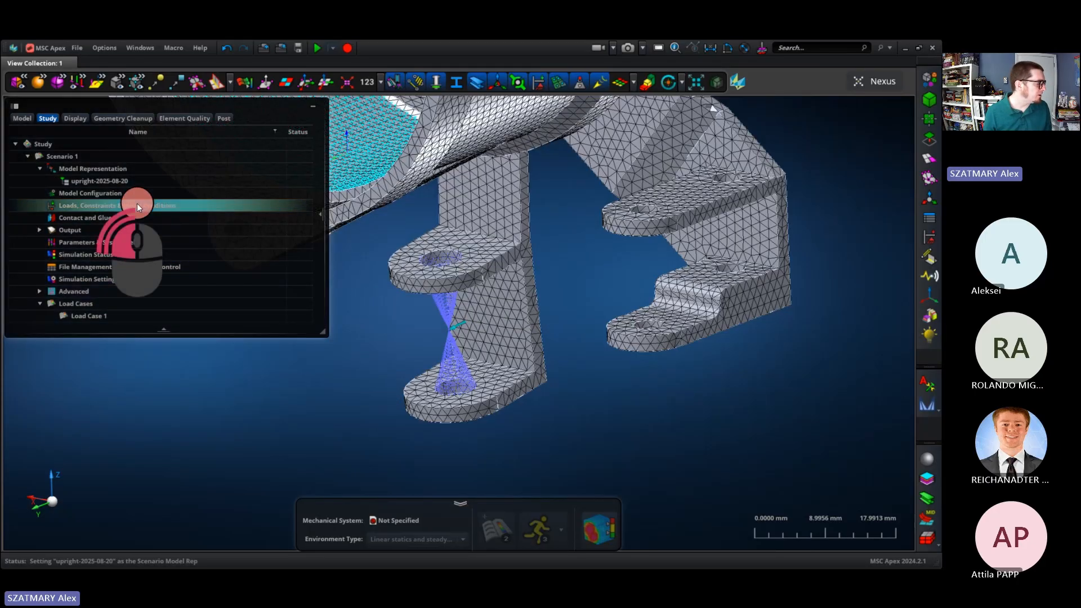
double_click(137, 205)
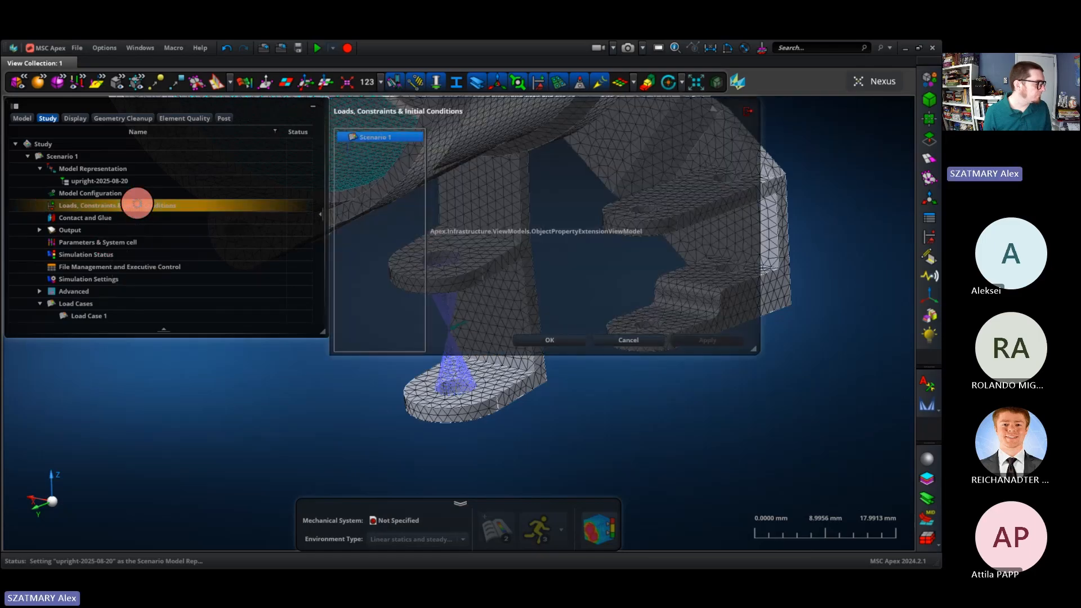
click(437, 140)
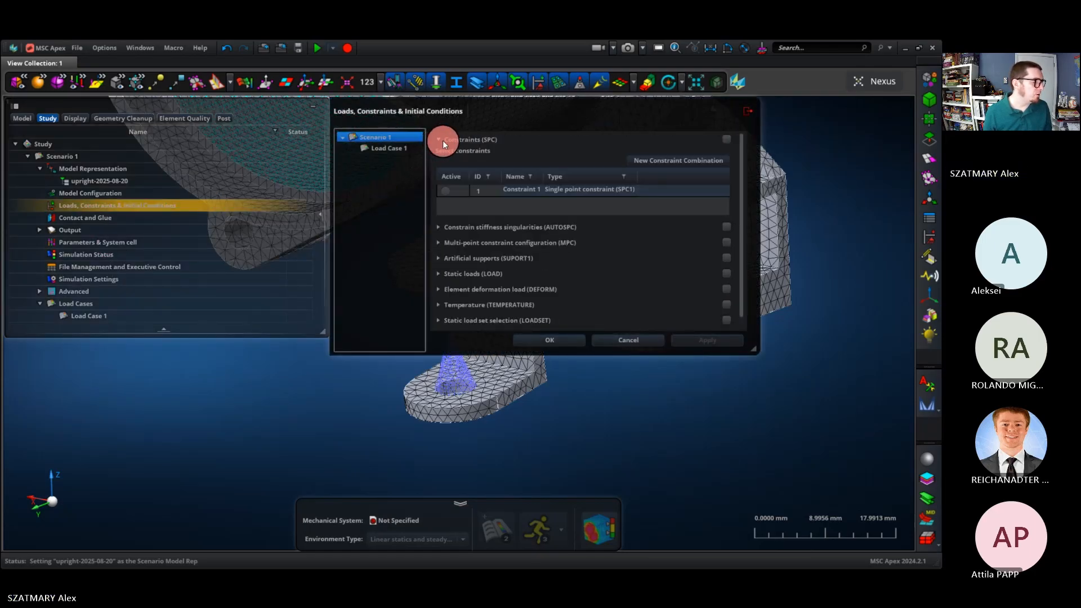
click(447, 193)
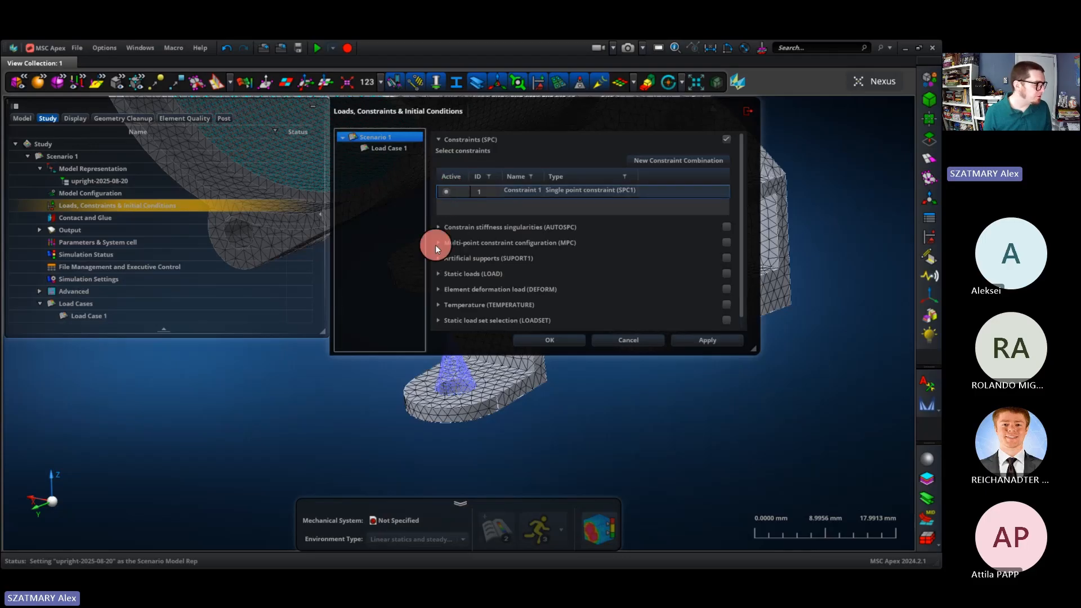
Try to activate both Force 1 and Force 2 as static loads of the scenario.
click(438, 274)
scroll(439, 272, down, 2)
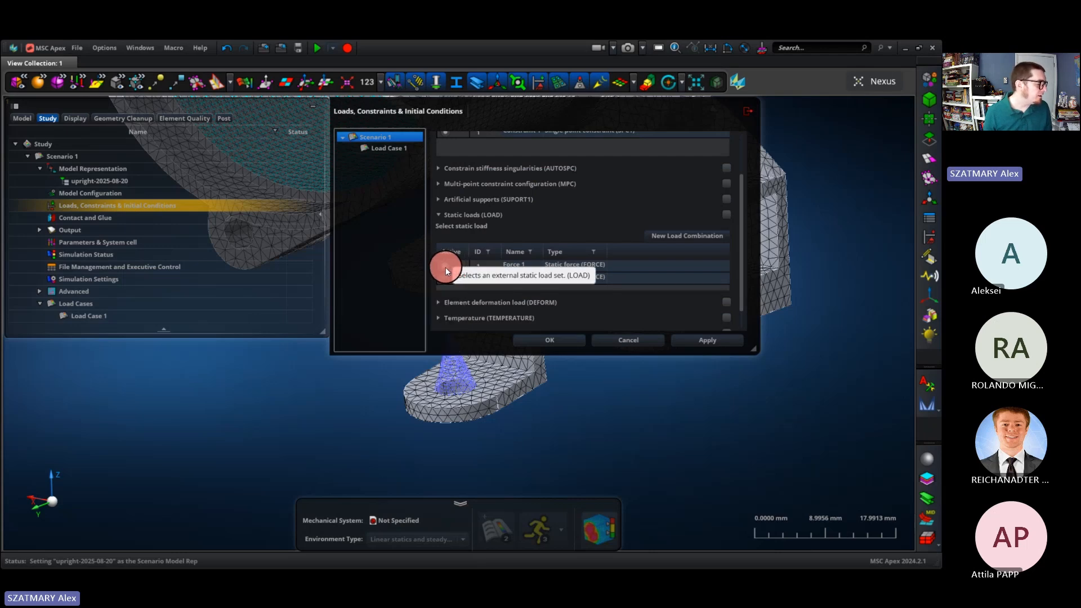
click(446, 268)
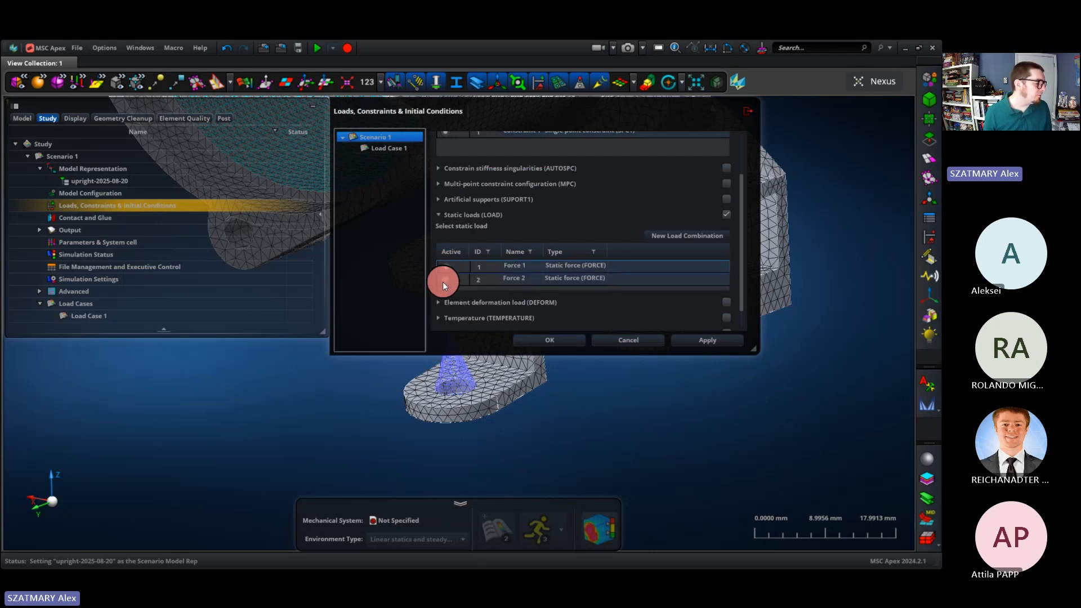
click(444, 280)
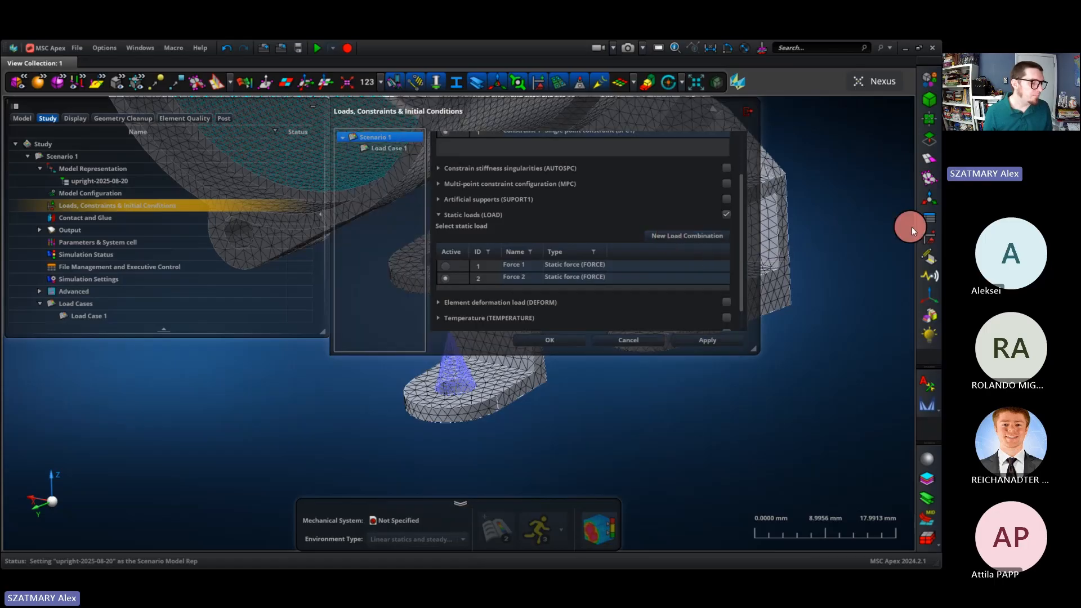
Create a static load combination (LOAD) of Force 1 and Force 2 with an overall scale factor of 1.
click(927, 234)
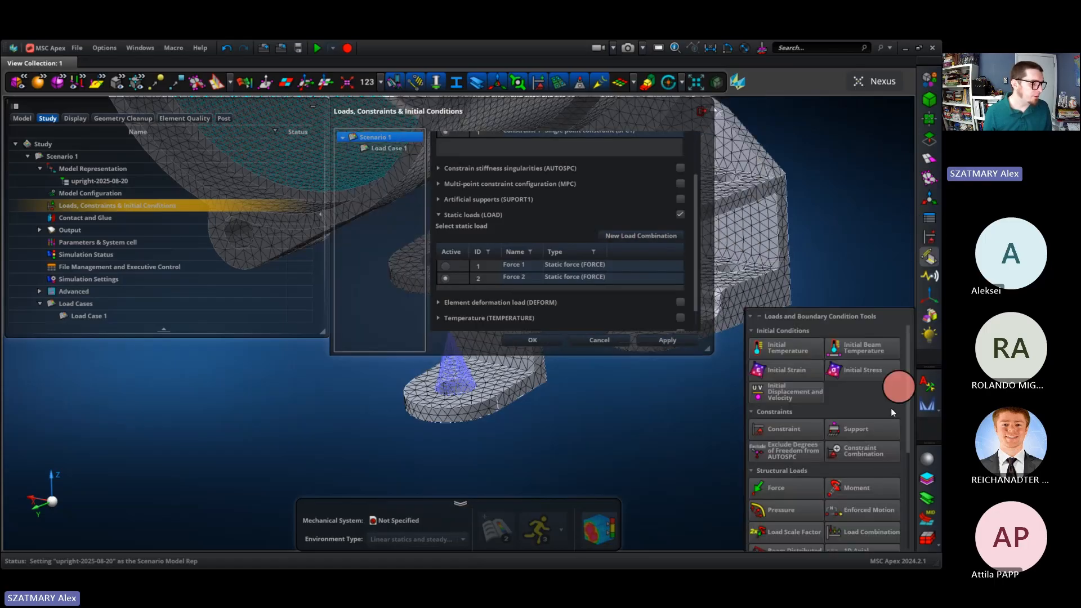
mouse_move(864, 531)
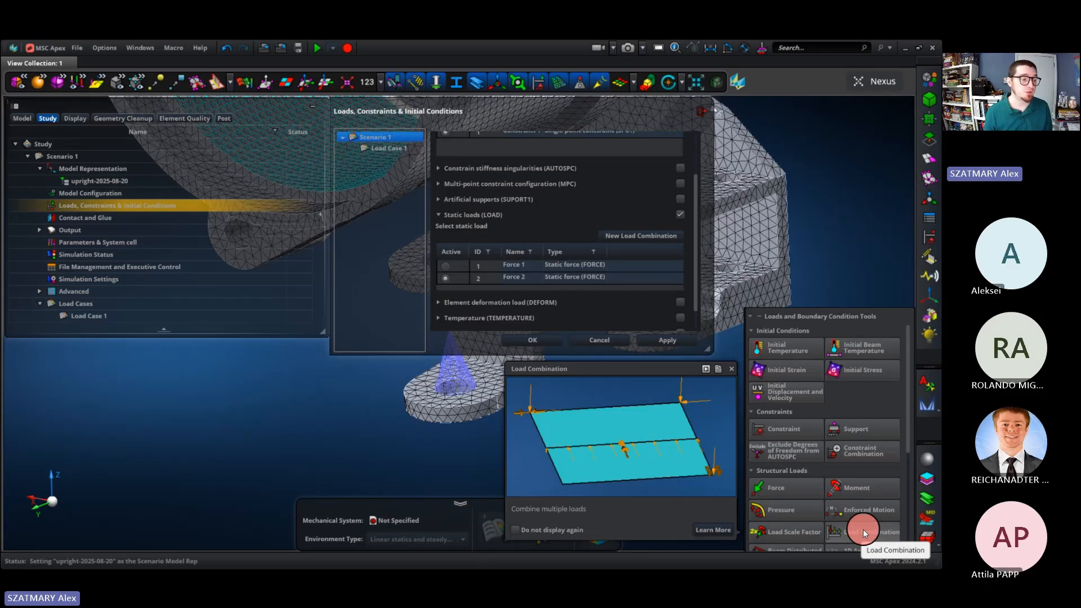
click(614, 234)
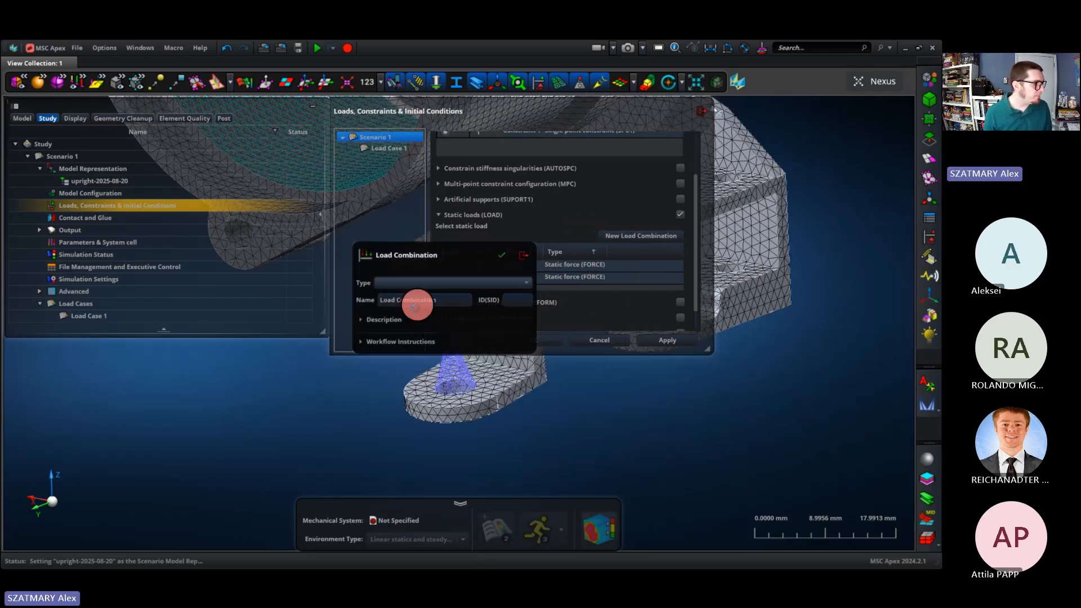
click(367, 387)
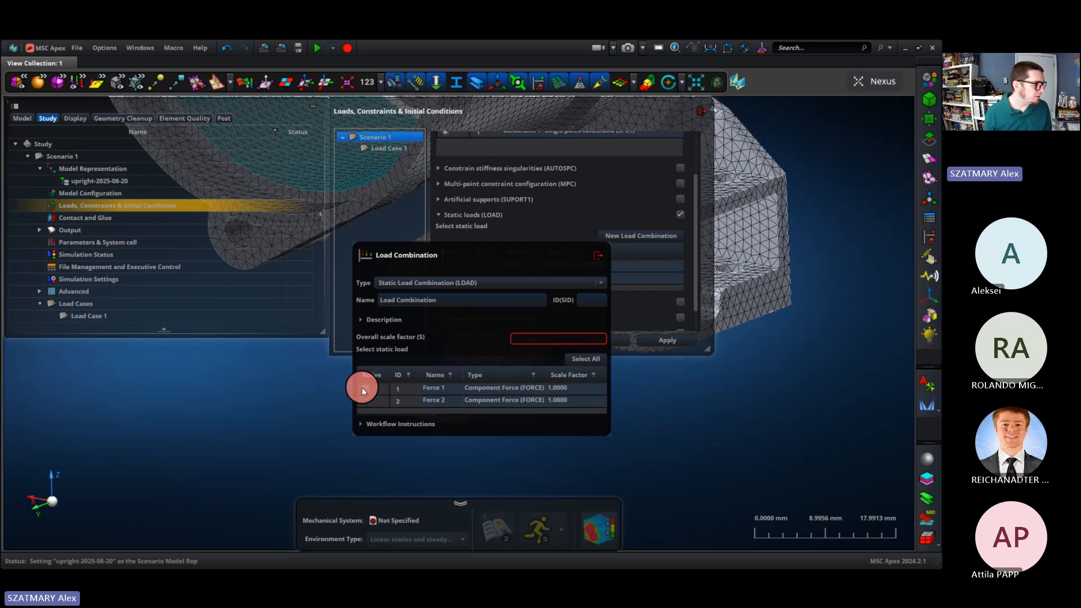
click(366, 401)
click(530, 340)
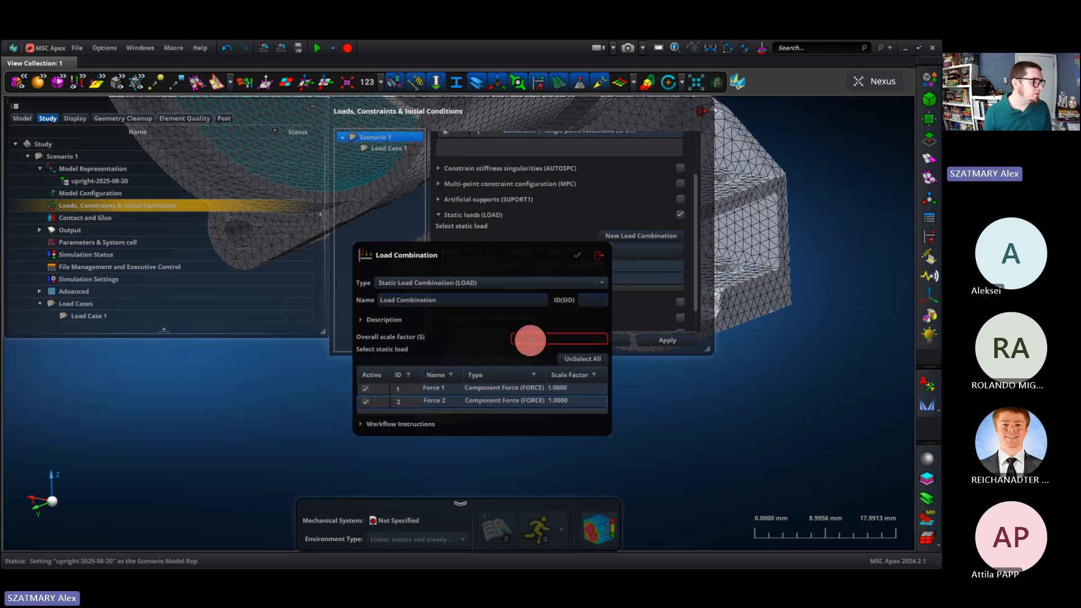
text(1)
key(Return)
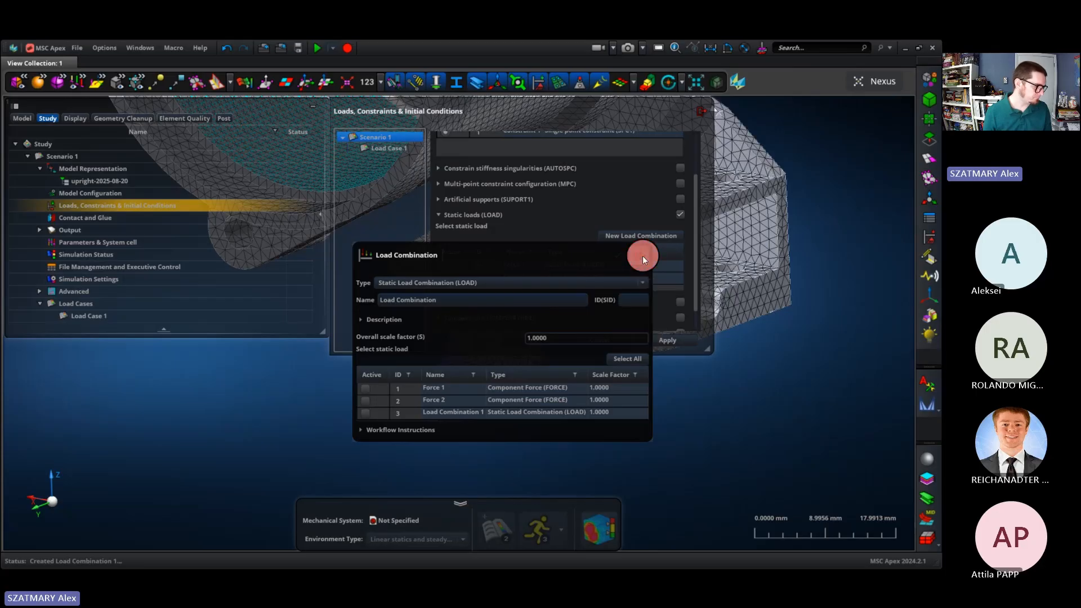
Use the new load combination as the scenario's static load and save the settings together with the active constraint.
click(643, 255)
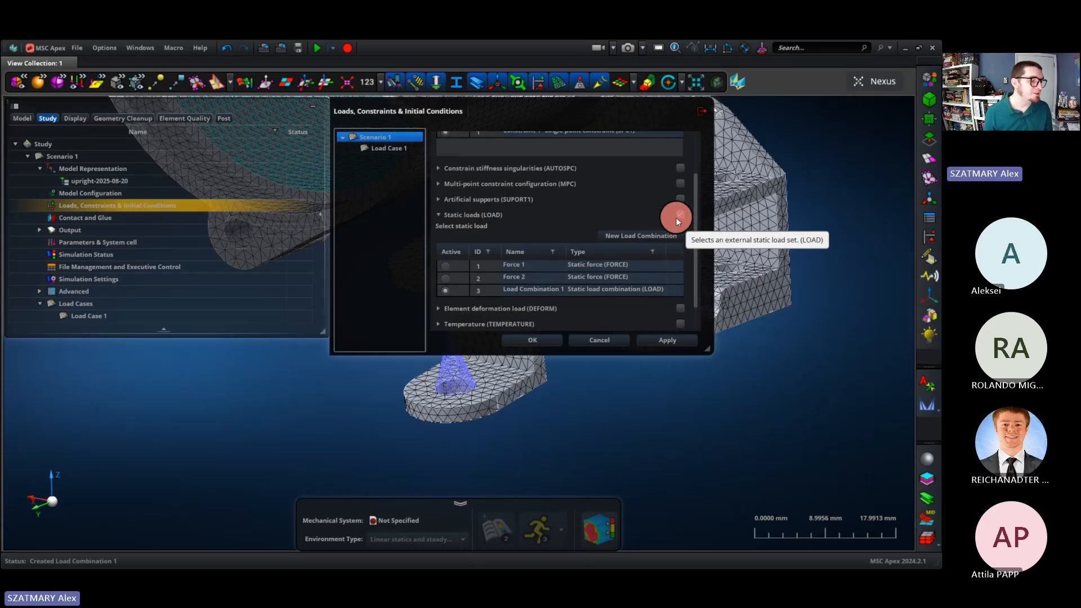
scroll(632, 191, up, 2)
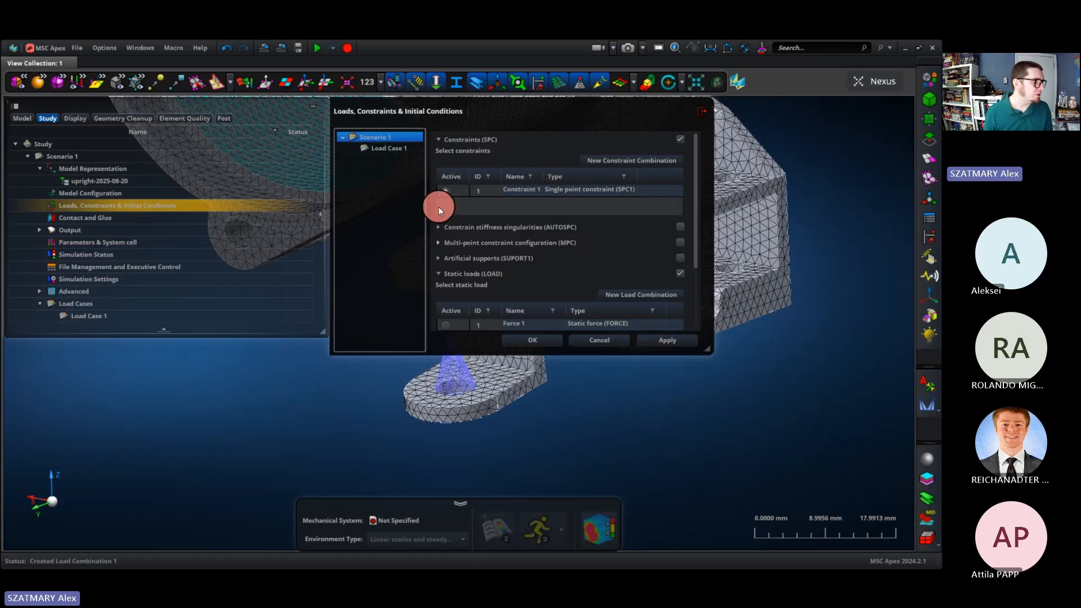
click(525, 340)
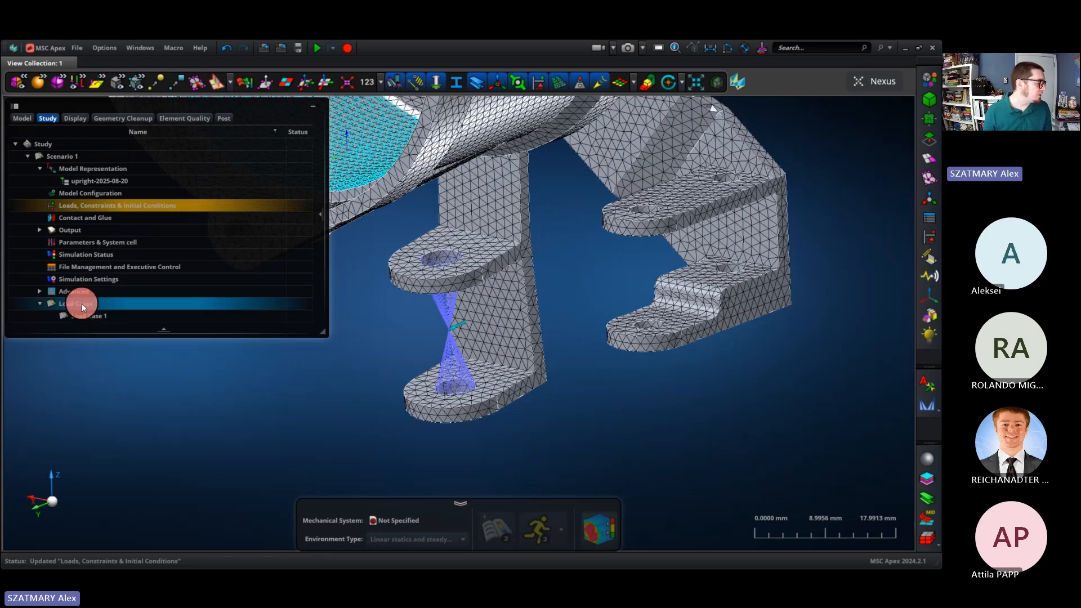
right_click(82, 303)
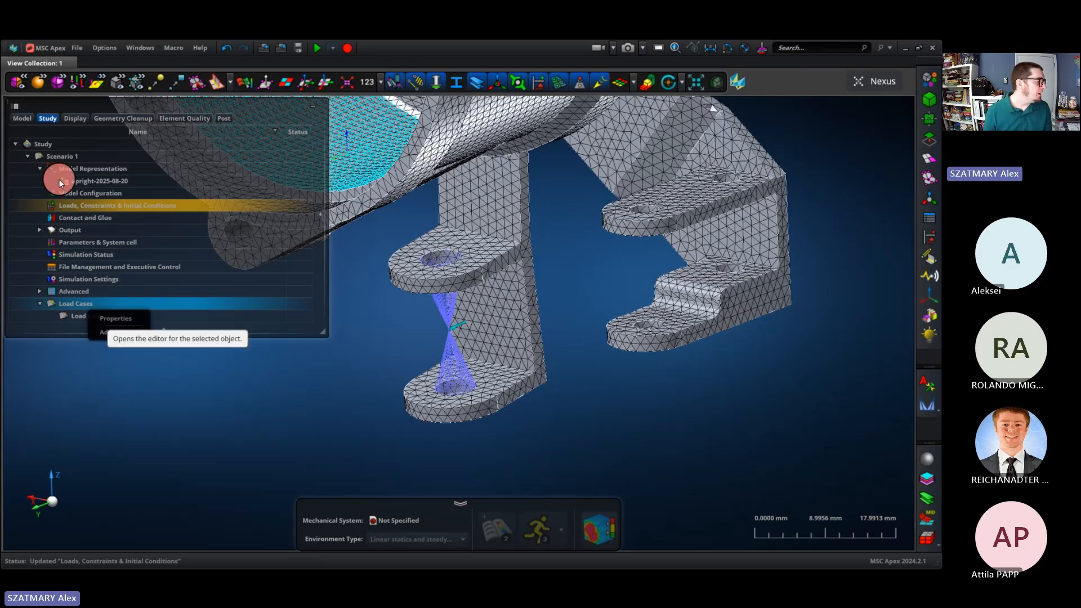
right_click(59, 158)
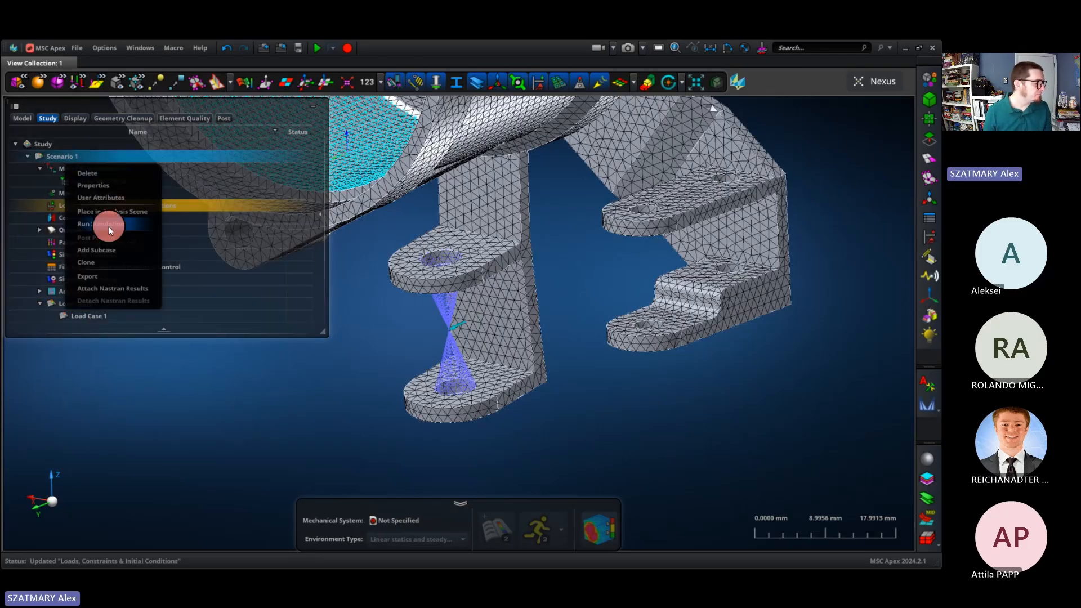
click(312, 246)
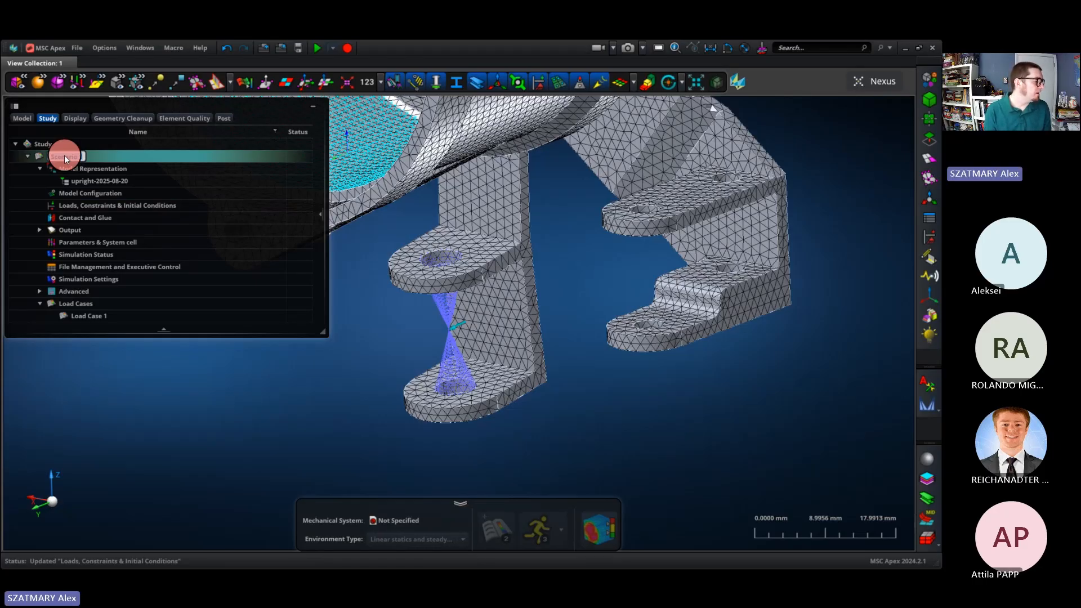
Rename the scenario as upright-linear.
text(upright-linear)
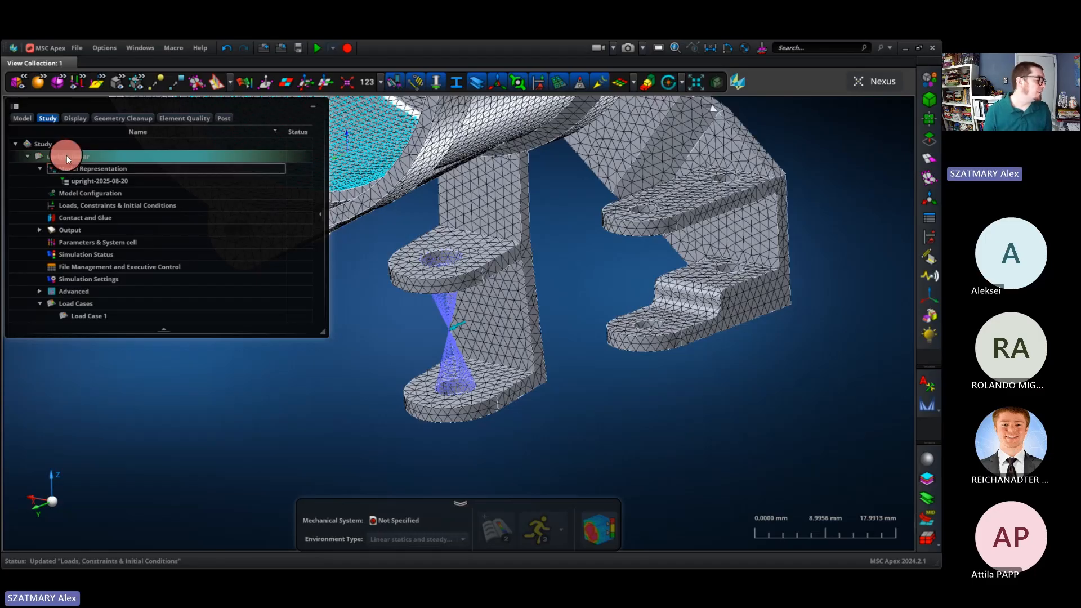
click(90, 168)
click(89, 155)
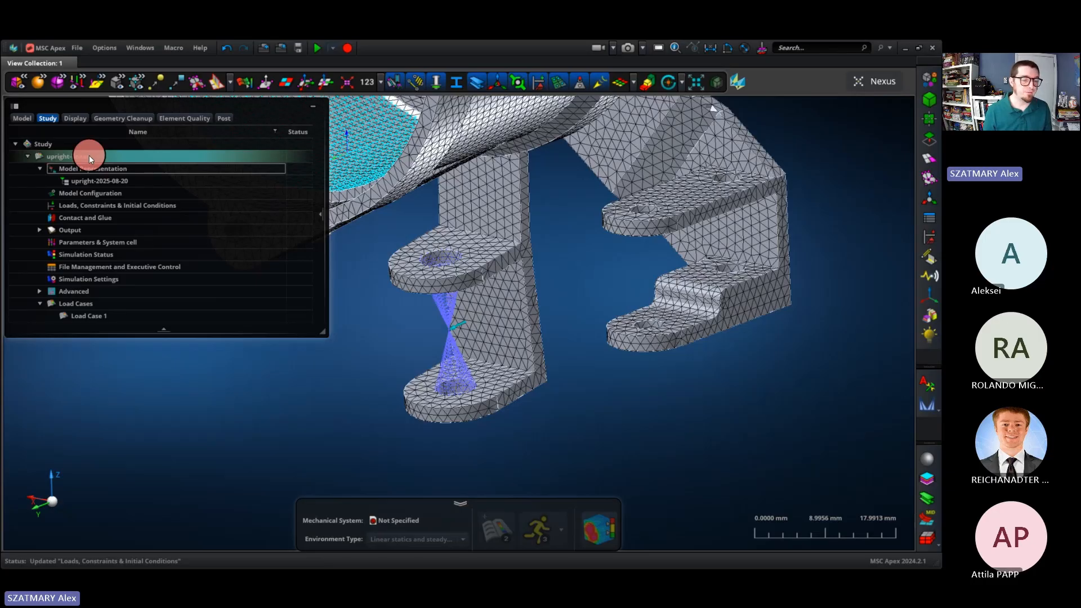
click(89, 157)
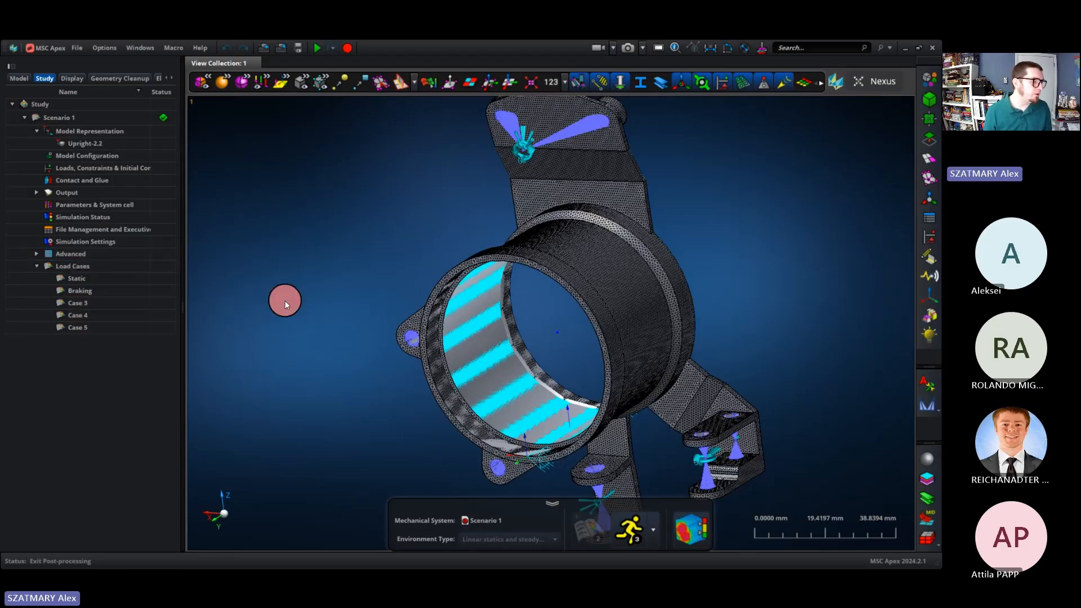
Open the post-processing results of the solved Upright-2.2 scenario and inspect the Von Mises stress of the Static load case.
mouse_move(310, 301)
middle_down()
mouse_move(338, 295)
mouse_move(315, 296)
middle_up()
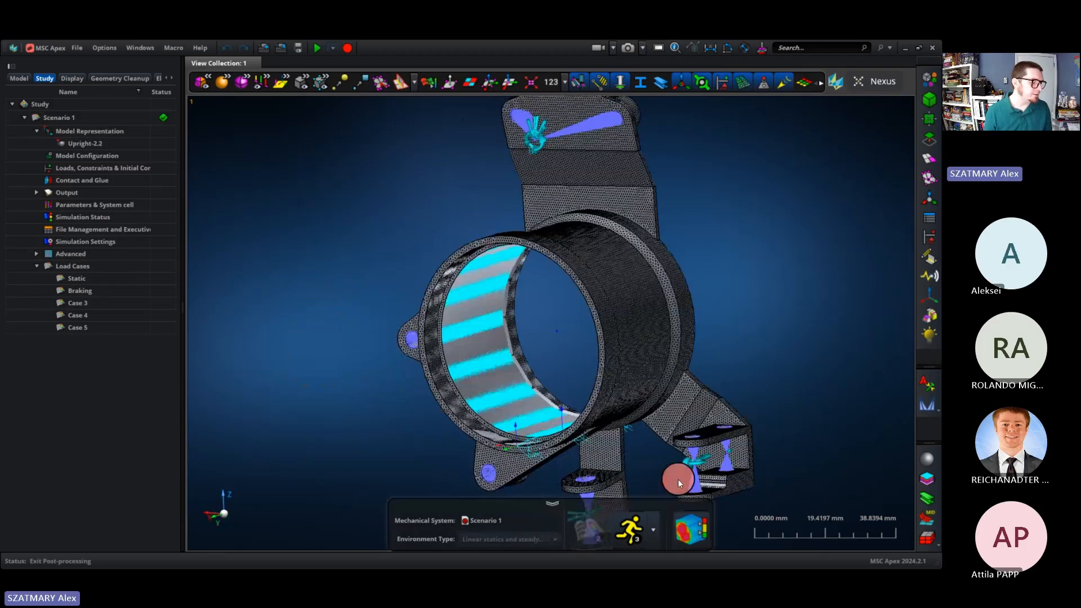
click(695, 526)
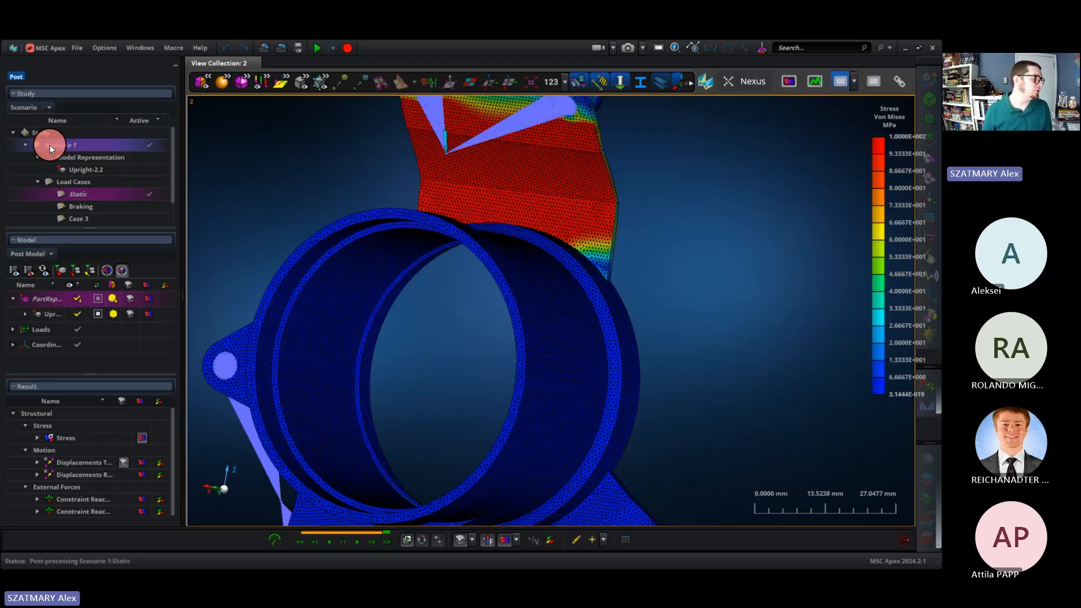
click(93, 207)
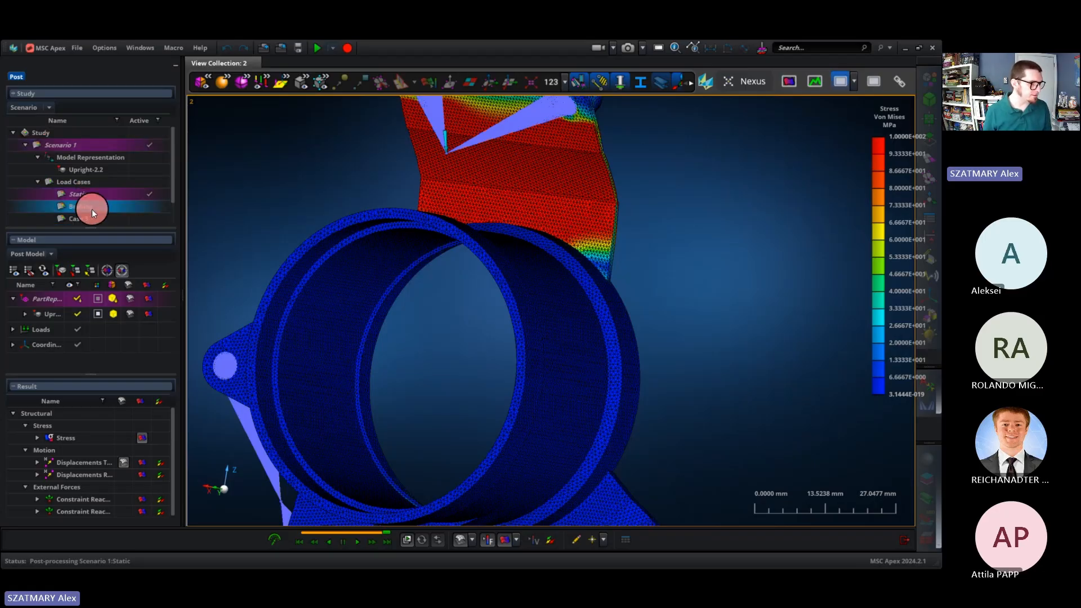
click(84, 197)
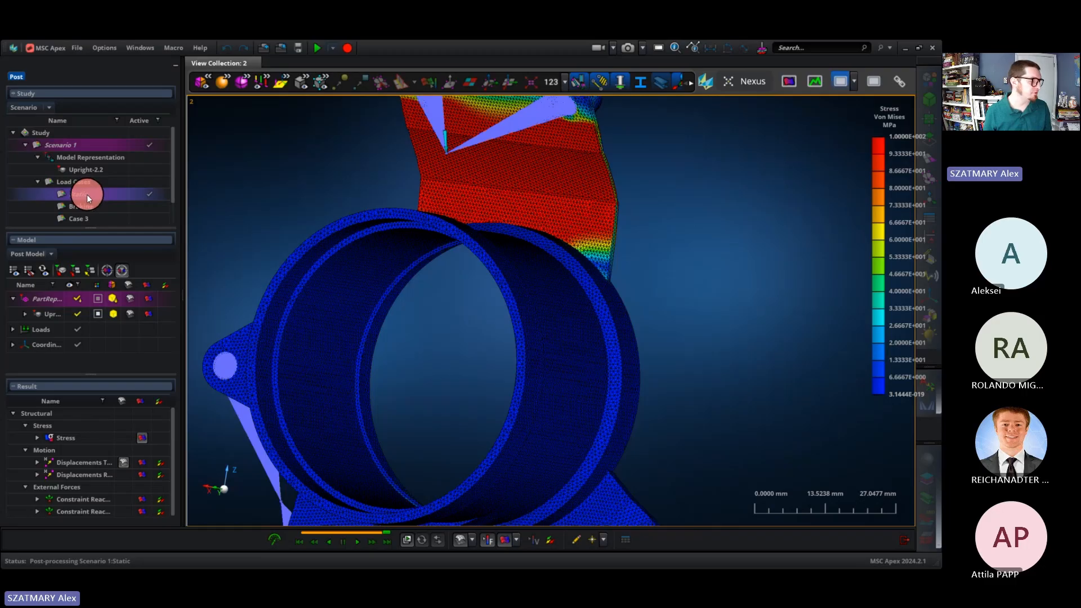
scroll(302, 175, up, 1)
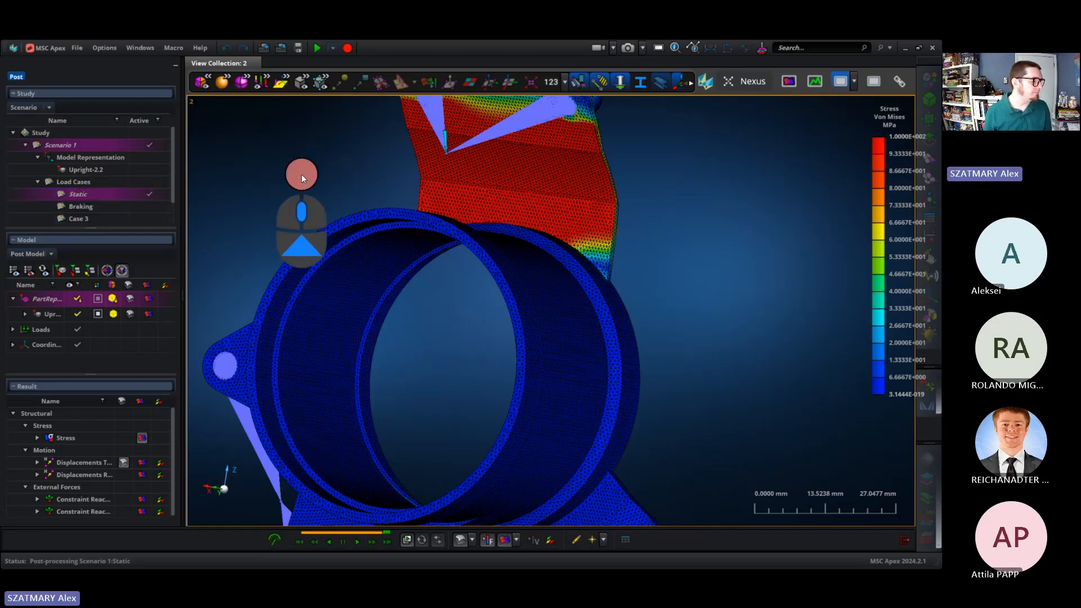
scroll(301, 174, down, 1)
Display the stress results of the Braking load case for the whole upright.
click(85, 208)
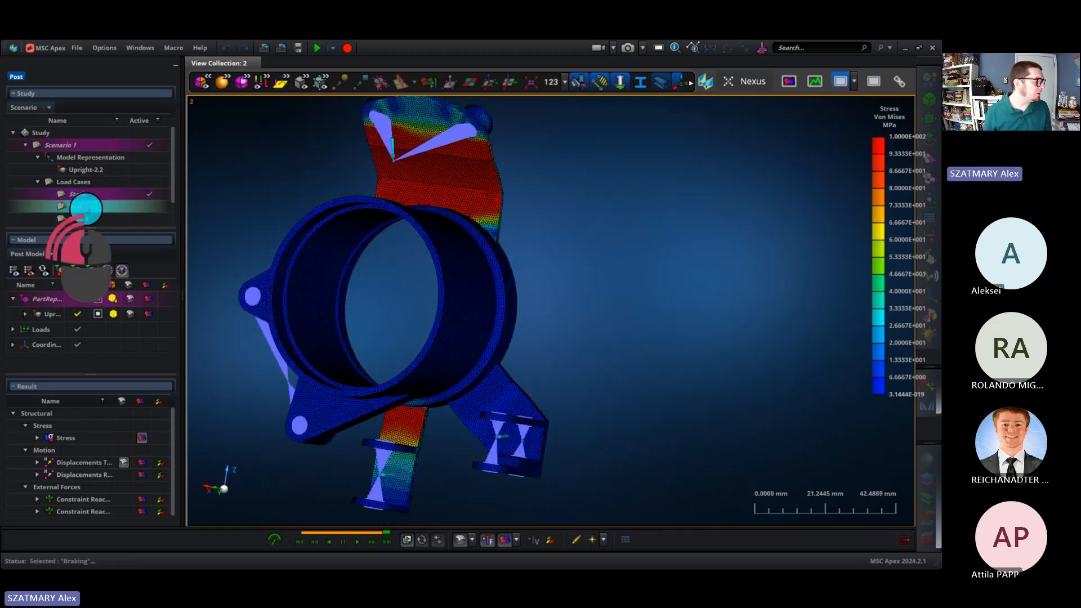
double_click(86, 208)
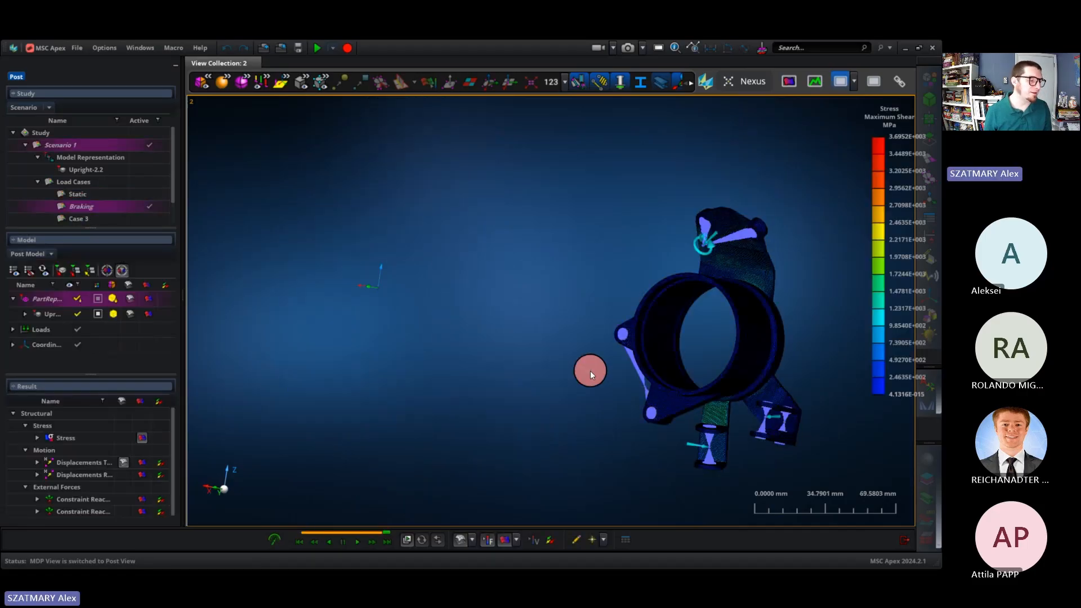
right_drag(590, 371, 475, 340)
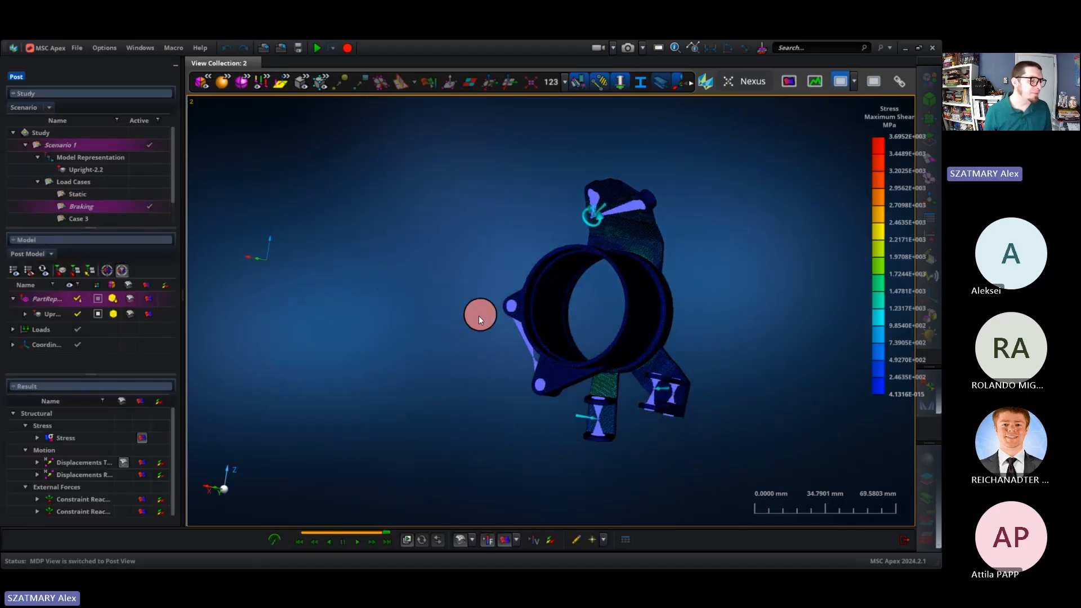
scroll(480, 314, down, 3)
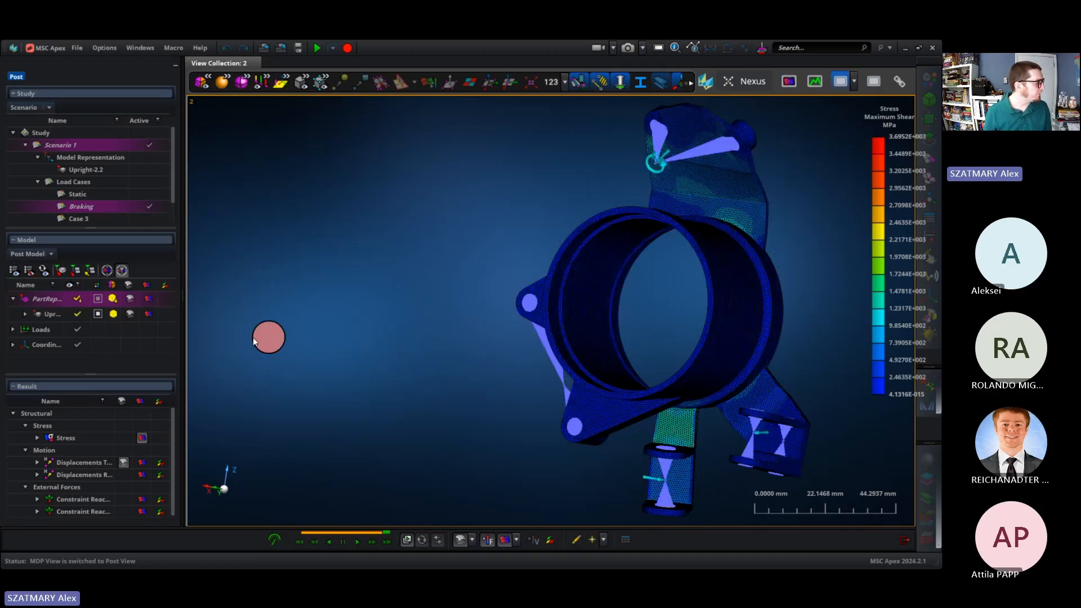
Add a vector plot of the translational displacements for the Braking load case and inspect it around the upper mounting bracket.
click(50, 314)
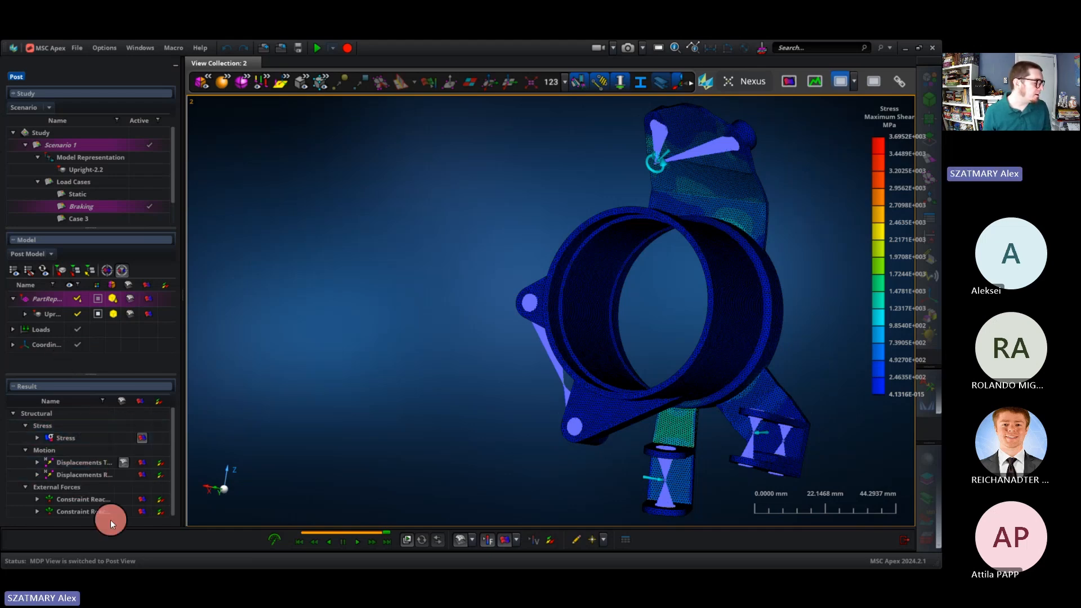
click(160, 462)
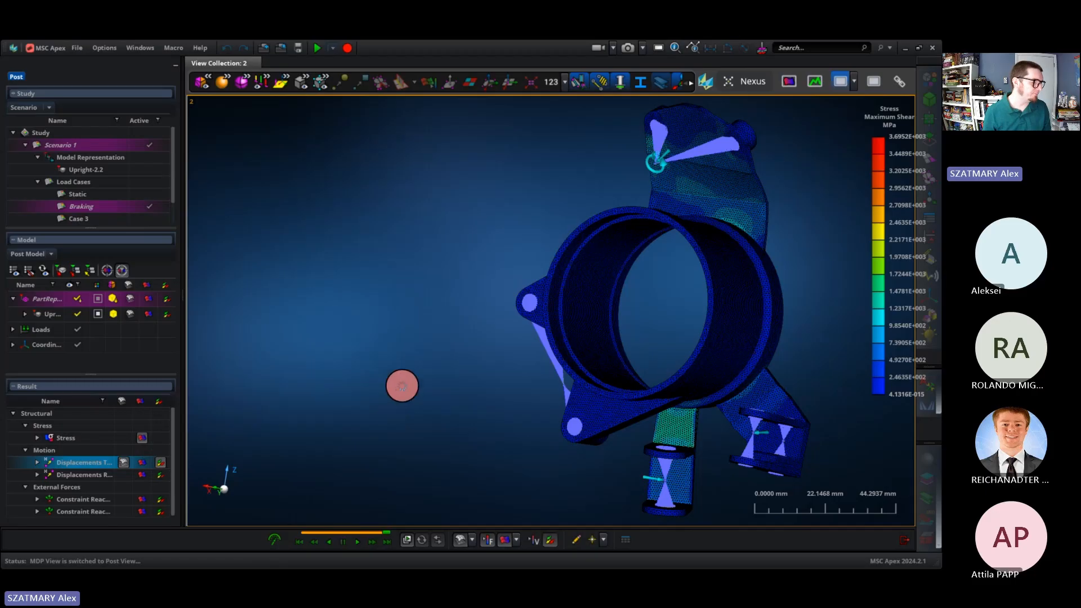
middle_drag(777, 191, 602, 177)
scroll(603, 177, down, 6)
scroll(583, 188, up, 1)
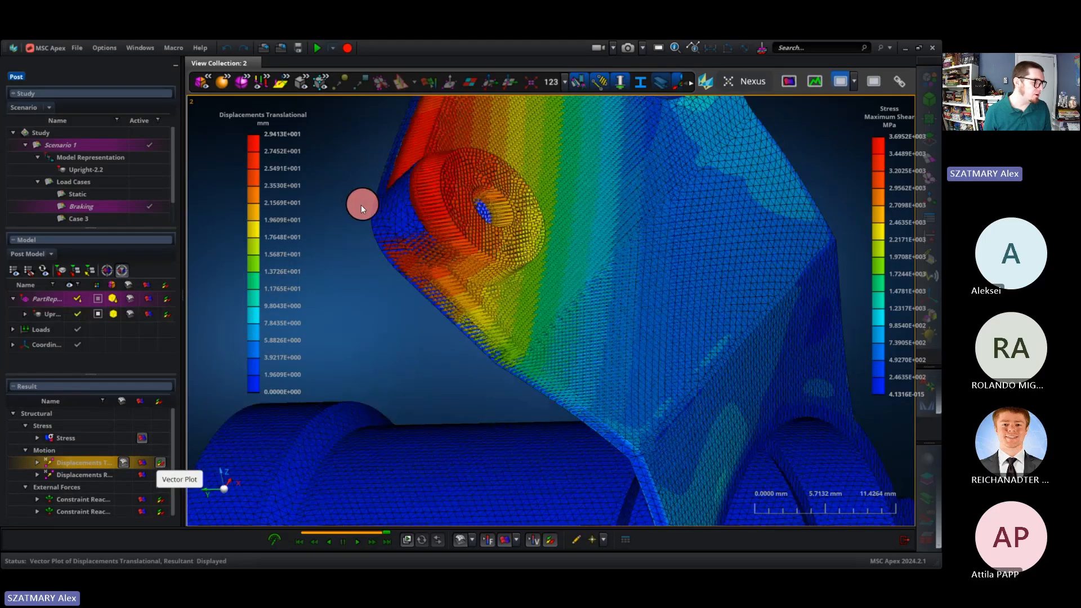
mouse_move(322, 232)
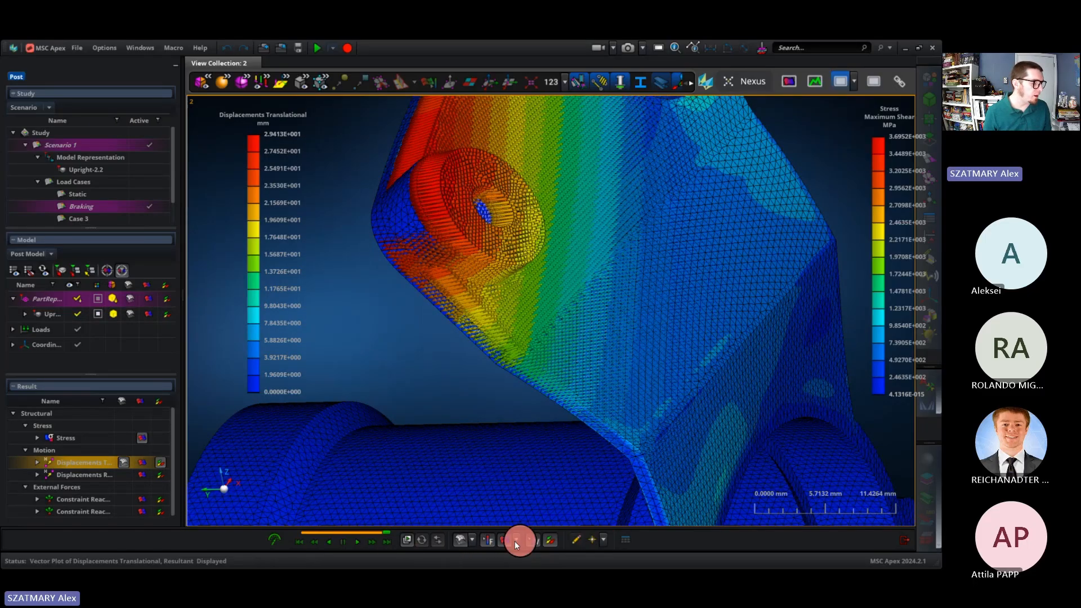
Set the deformed shape of the upright to True Scaling.
click(474, 541)
click(508, 459)
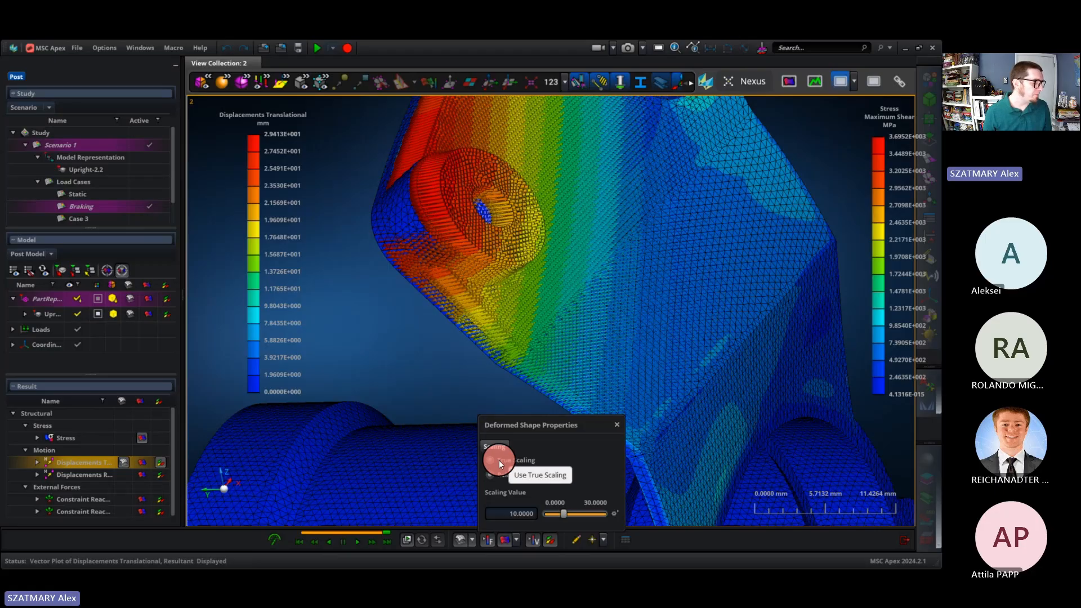
click(499, 461)
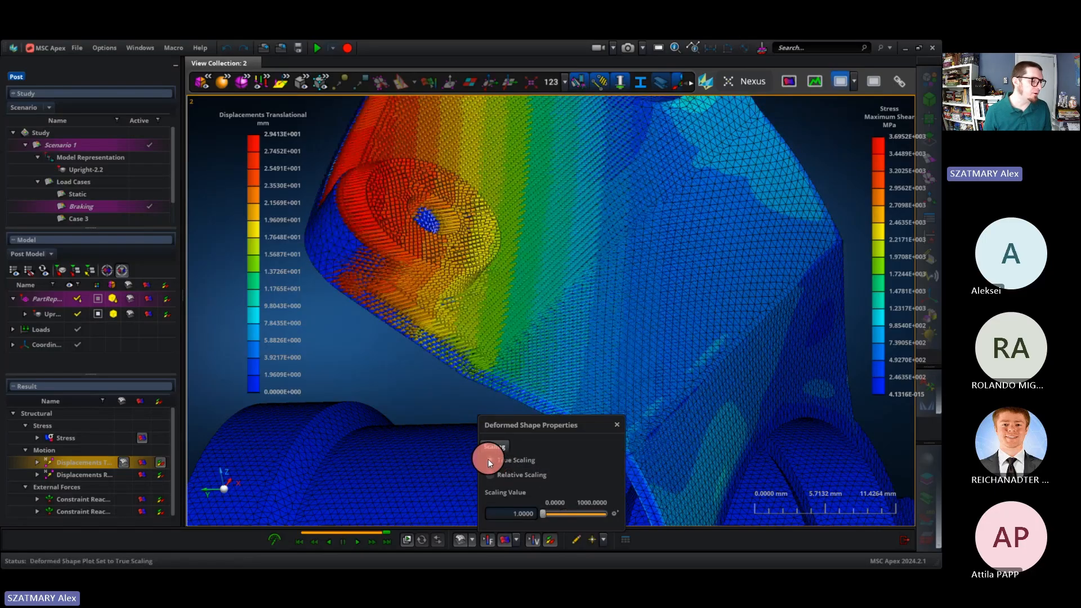
Hide the displacement vector plot and keep the stress fringe plot displayed on the upright.
middle_drag(407, 380, 430, 356)
right_click(418, 363)
click(500, 540)
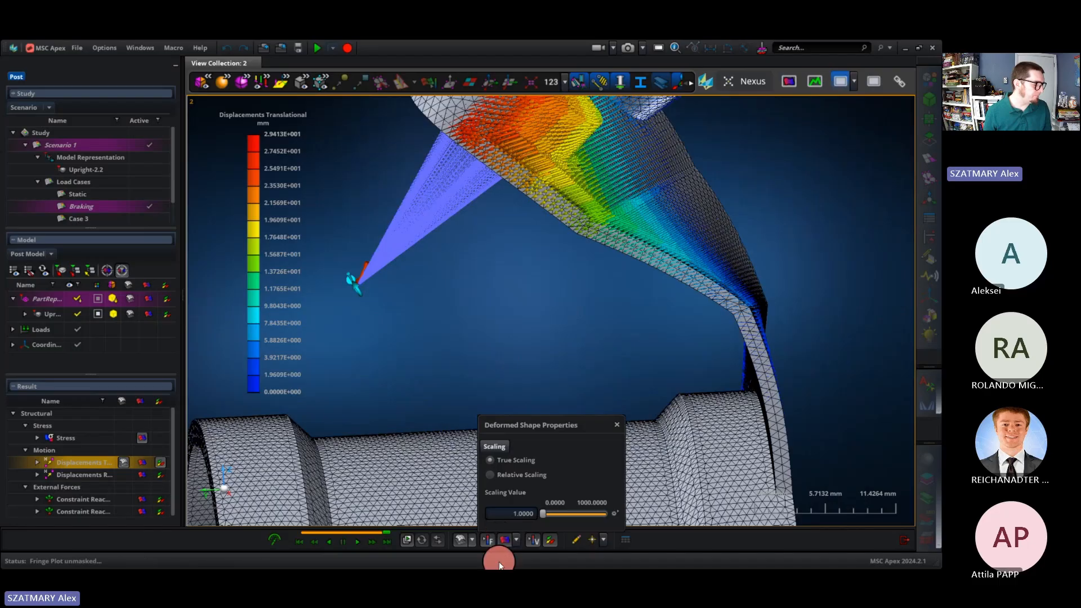
click(545, 541)
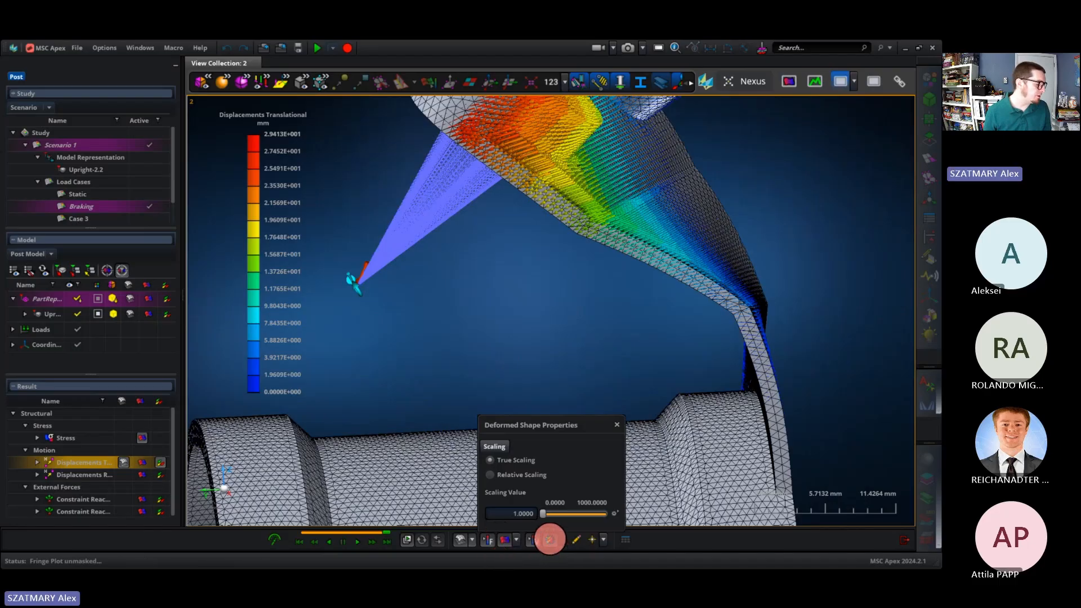
click(550, 540)
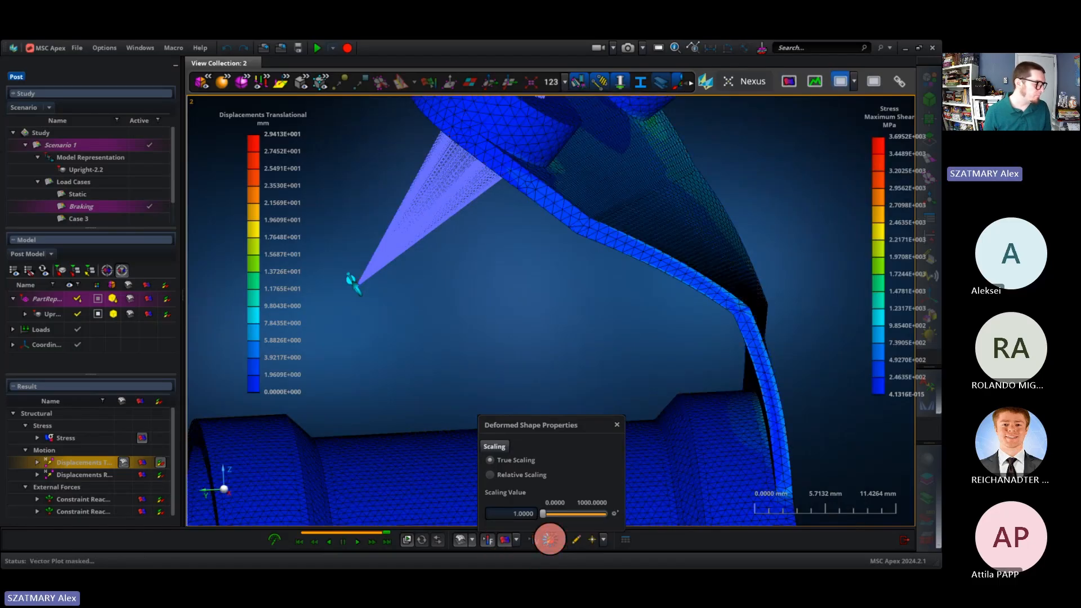
Expand the stress legend, set its maximum value to 100 MPa, and view the whole upright.
mouse_move(847, 160)
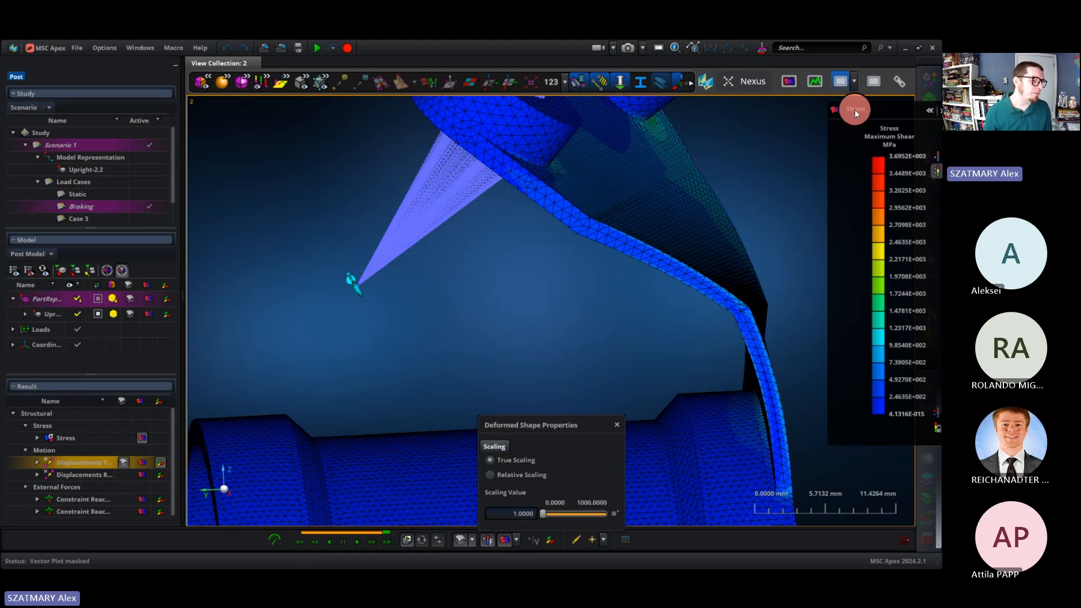
drag(854, 108, 735, 124)
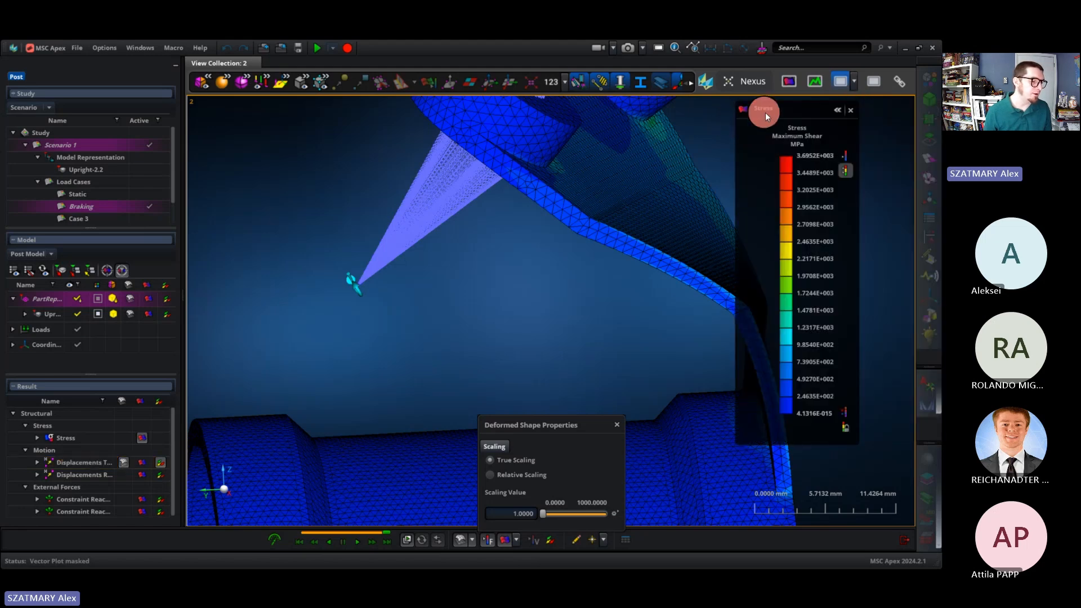
click(839, 109)
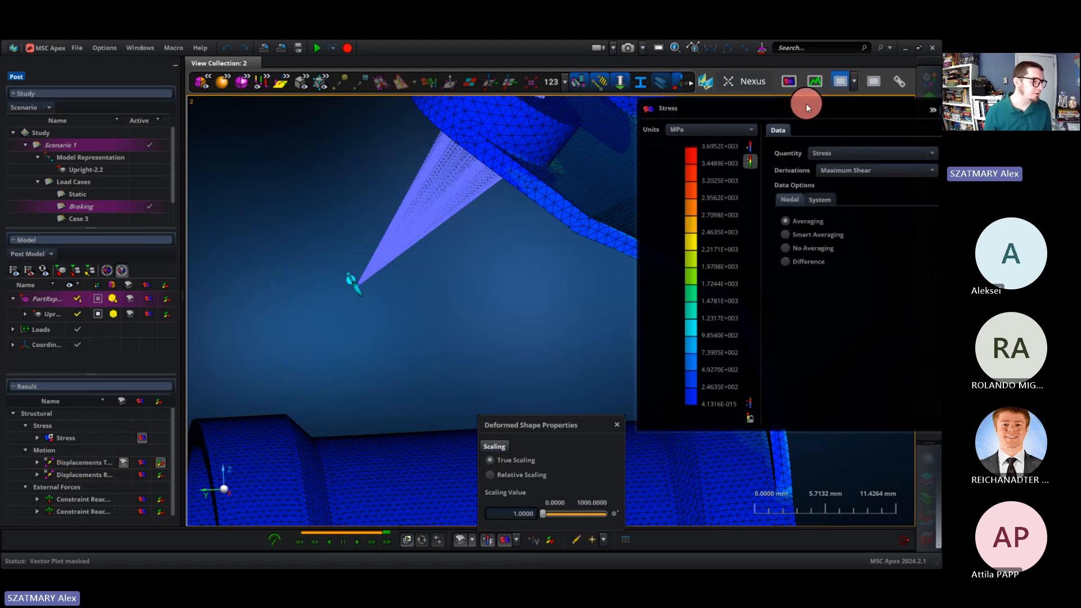
drag(803, 104, 727, 137)
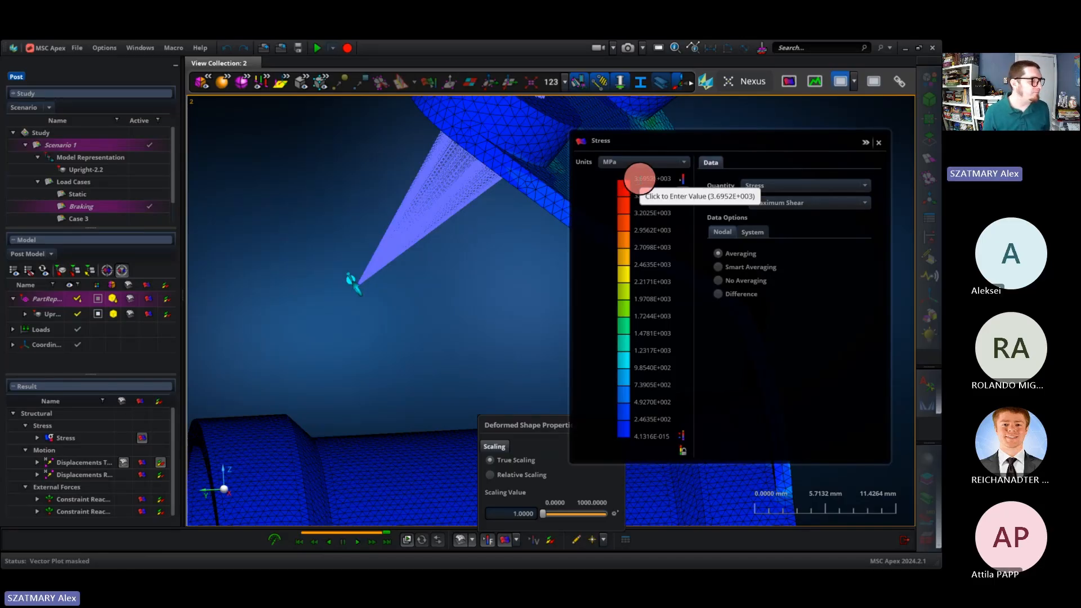
click(641, 177)
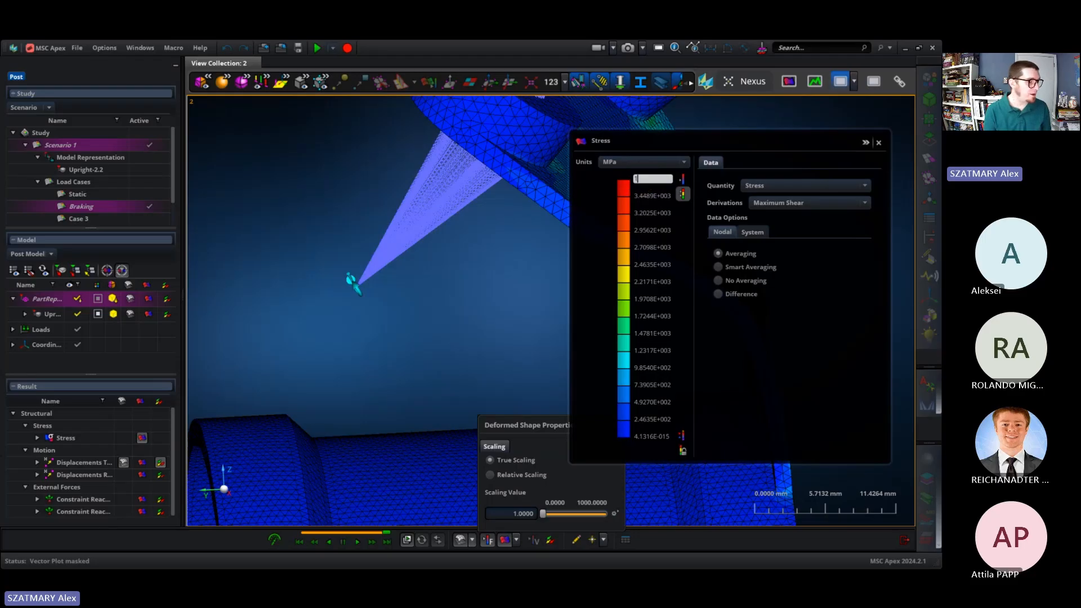
text(100)
key(Return)
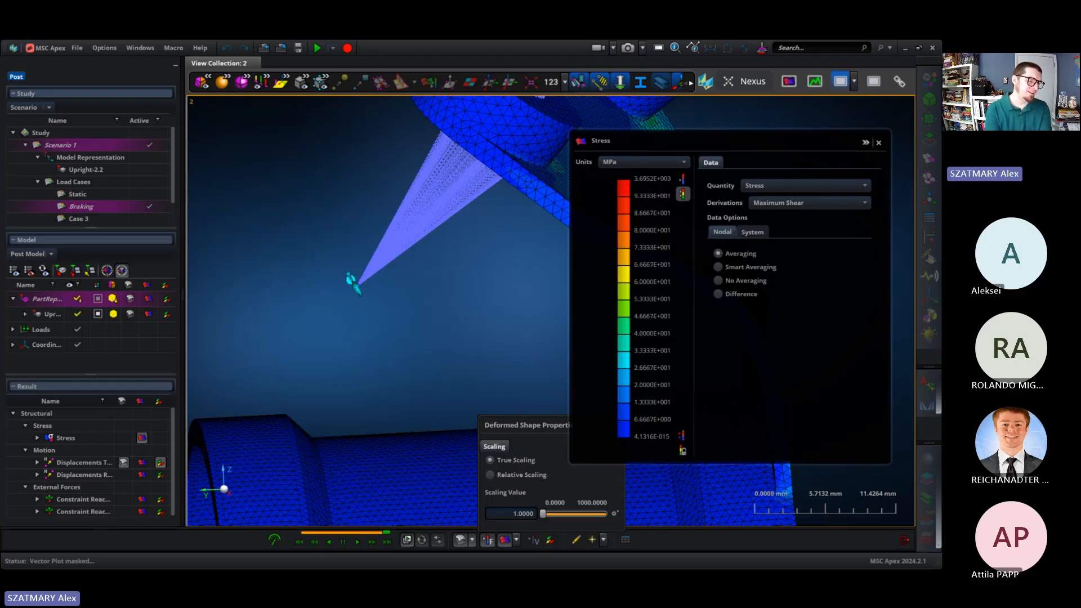
click(641, 178)
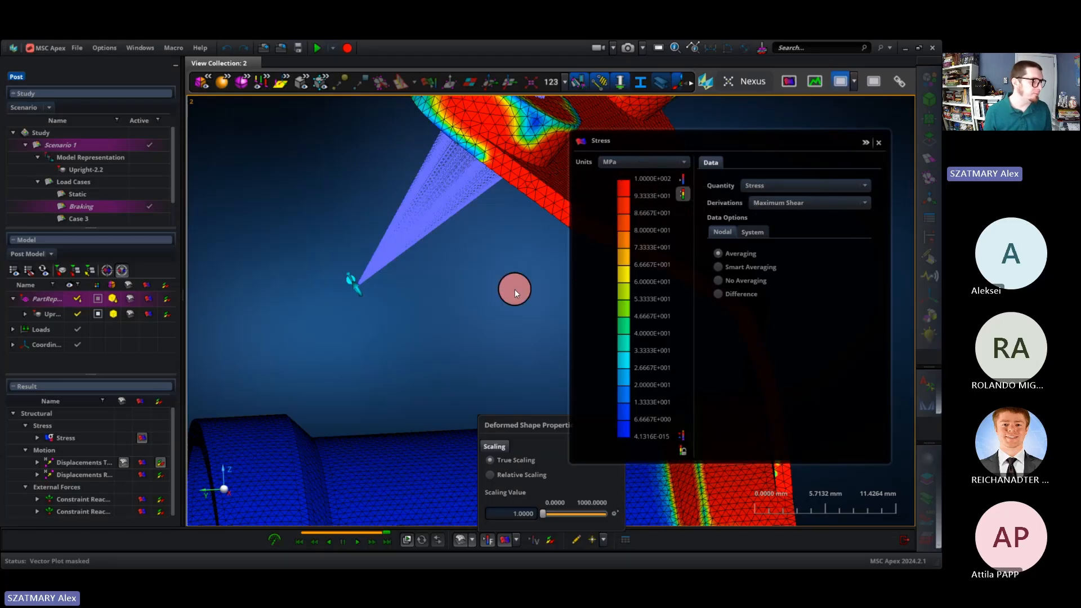
middle_drag(515, 289, 465, 187)
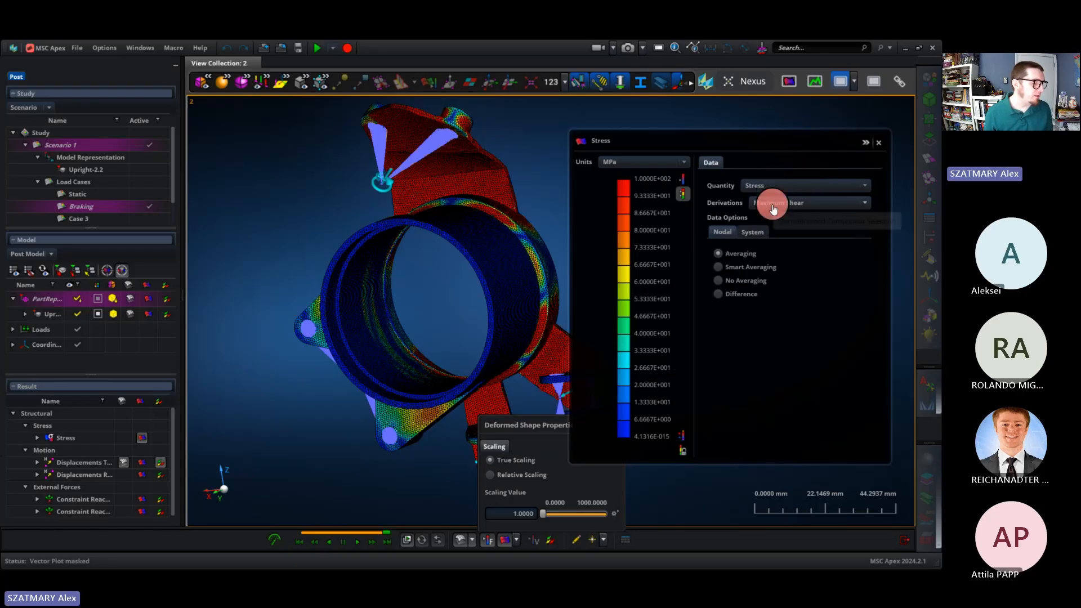
Review the available result quantities and change the stress derivation to Von Mises.
click(765, 187)
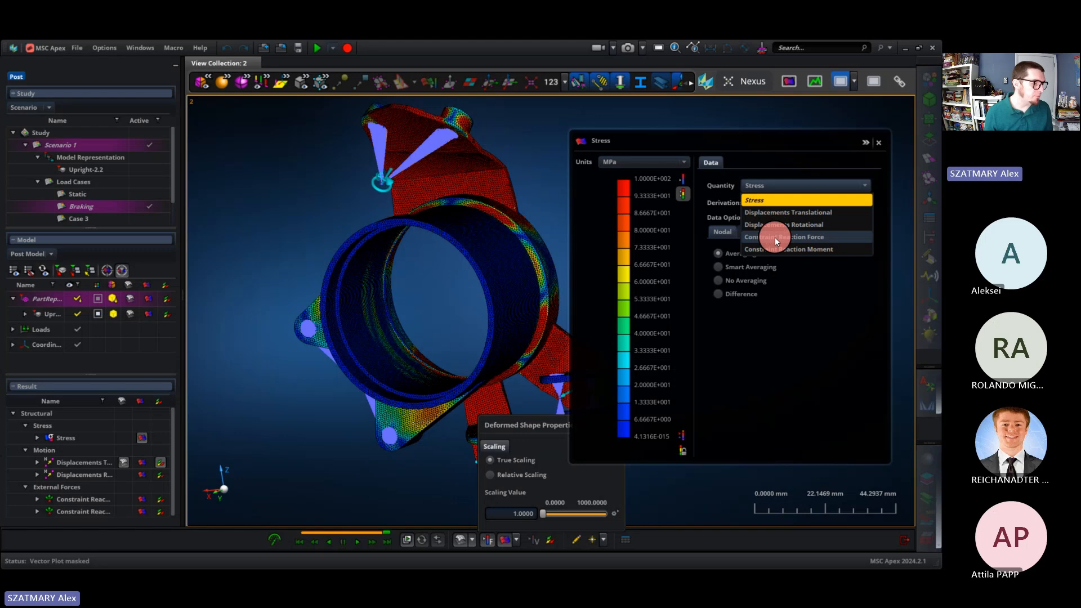
scroll(775, 237, down, 2)
scroll(762, 213, up, 2)
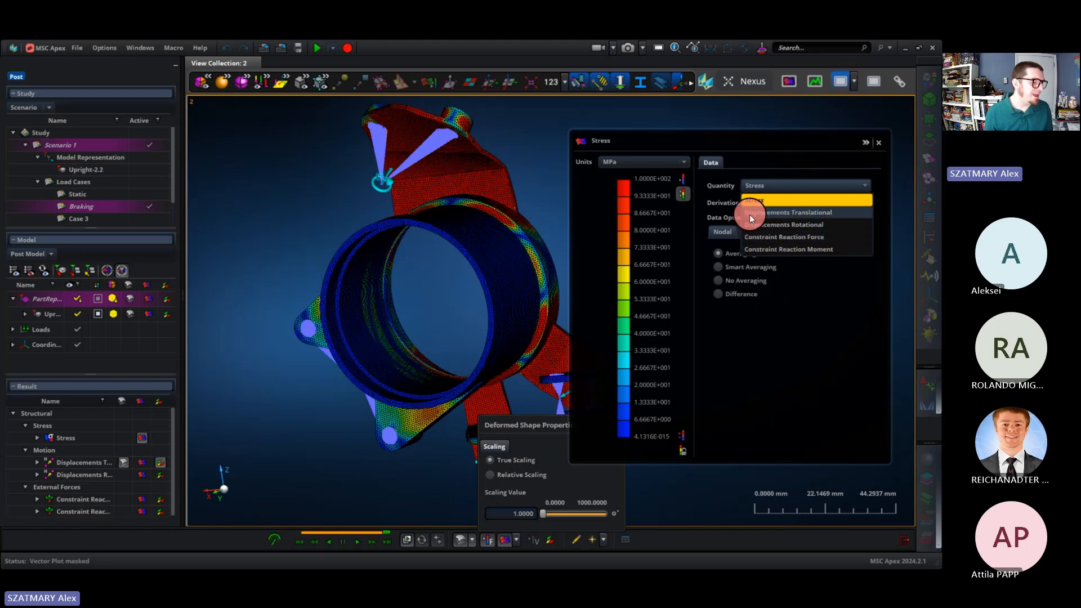
click(716, 204)
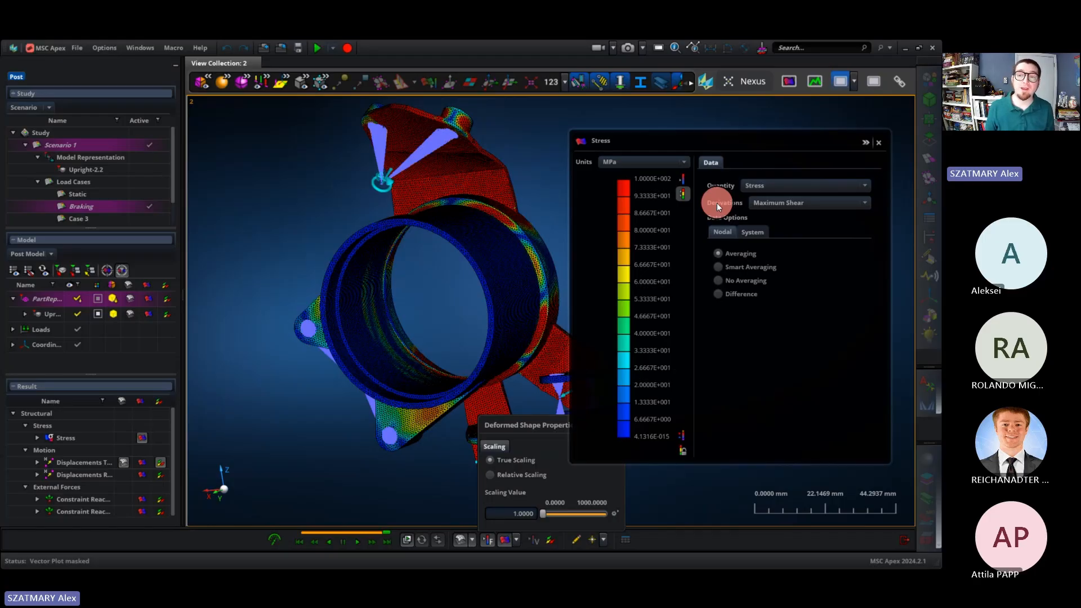
click(766, 205)
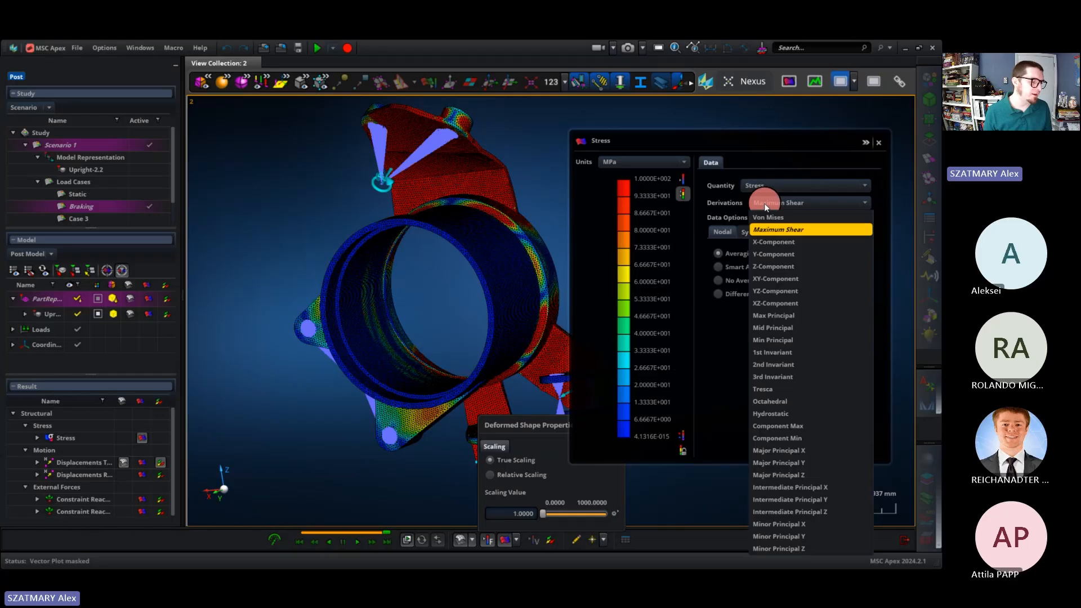
click(759, 216)
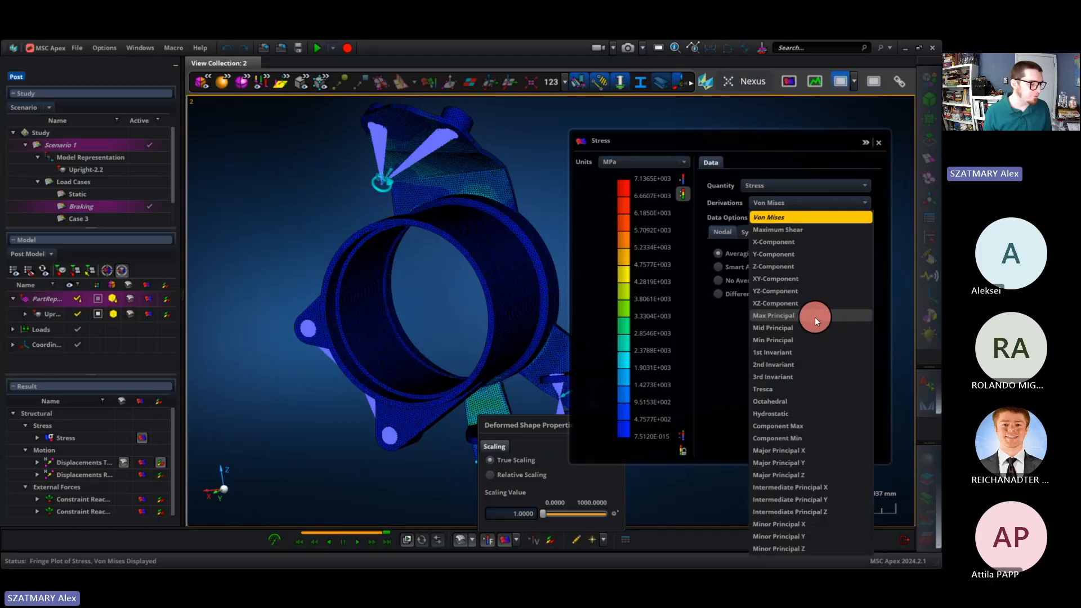
click(729, 394)
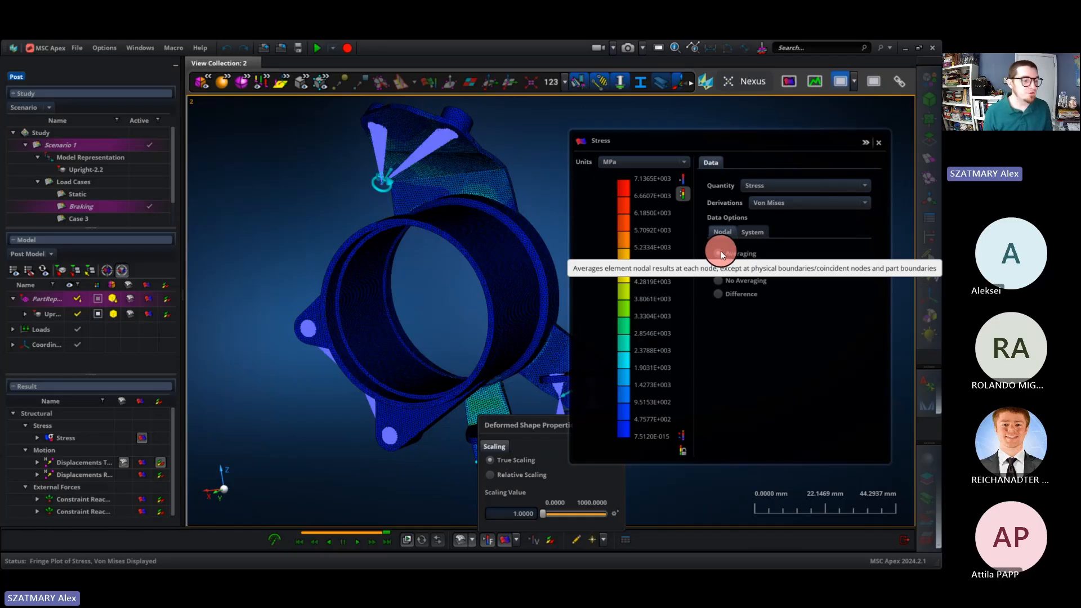
Set the nodal data option to No Averaging and inspect the Von Mises stress where the upper bracket meets the bearing ring.
click(720, 280)
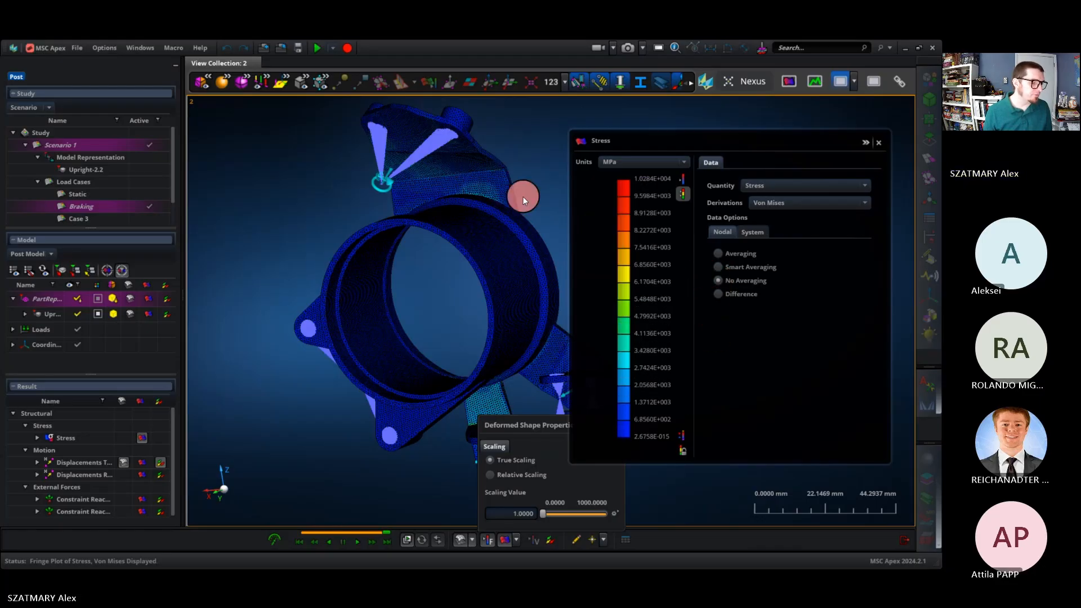
scroll(523, 196, up, 8)
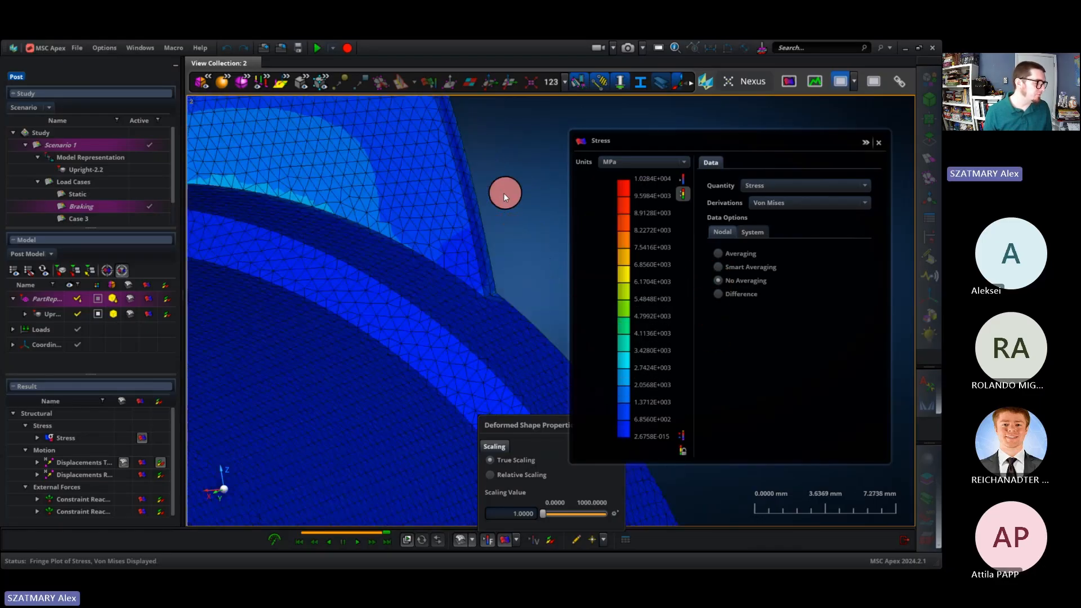
middle_drag(470, 178, 458, 190)
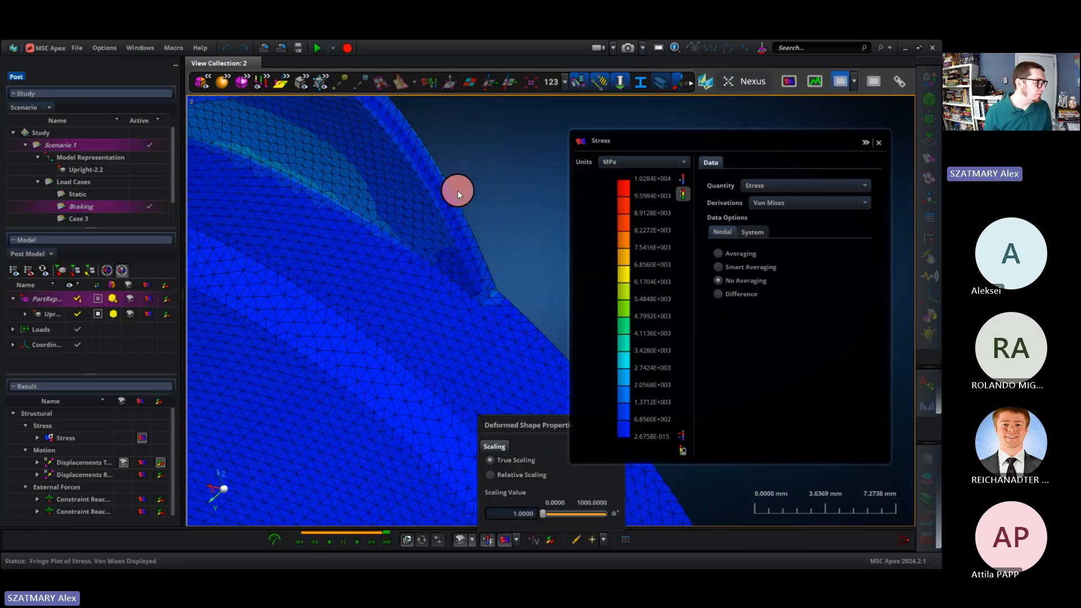
scroll(229, 171, up, 8)
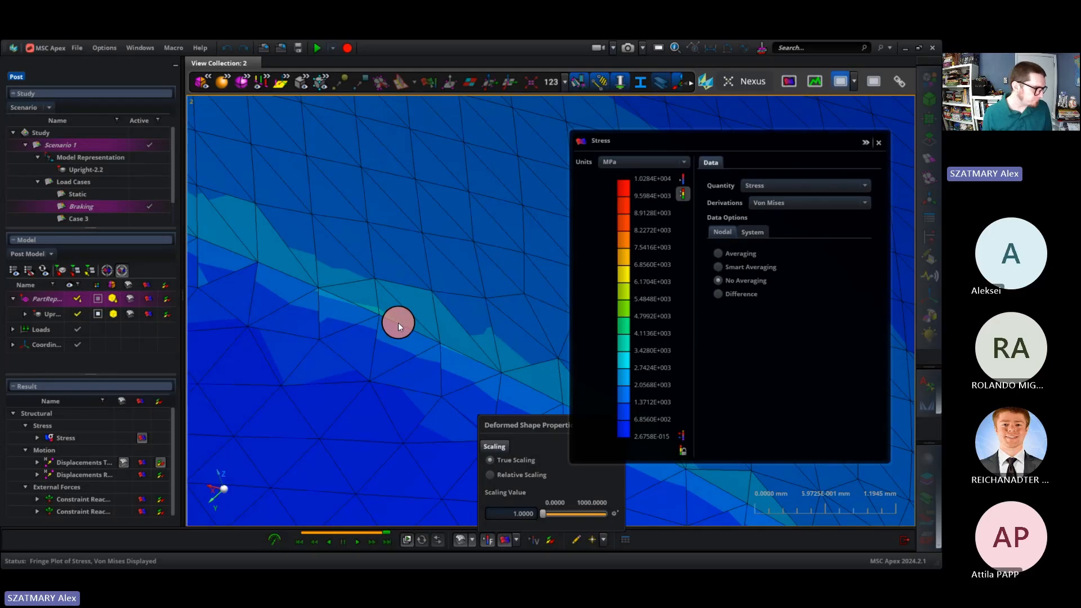
scroll(398, 323, down, 4)
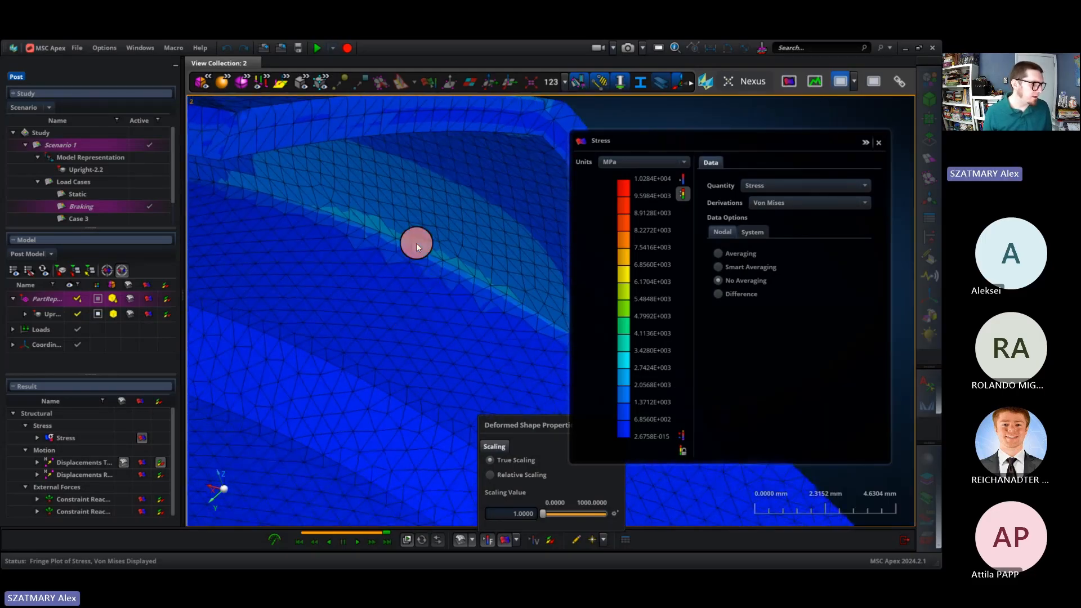
scroll(417, 242, down, 3)
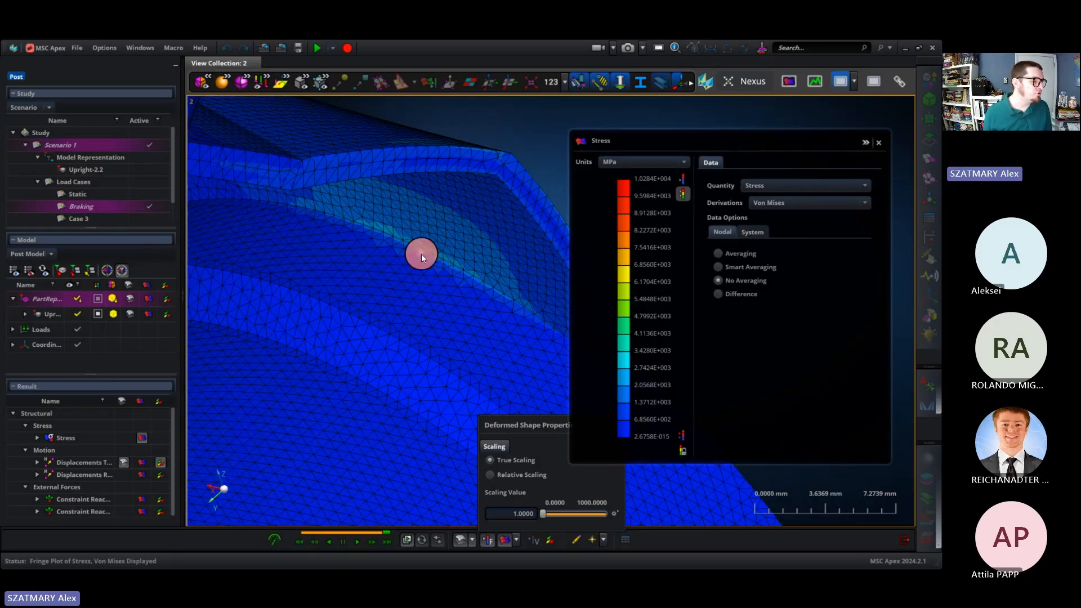
middle_drag(370, 225, 379, 212)
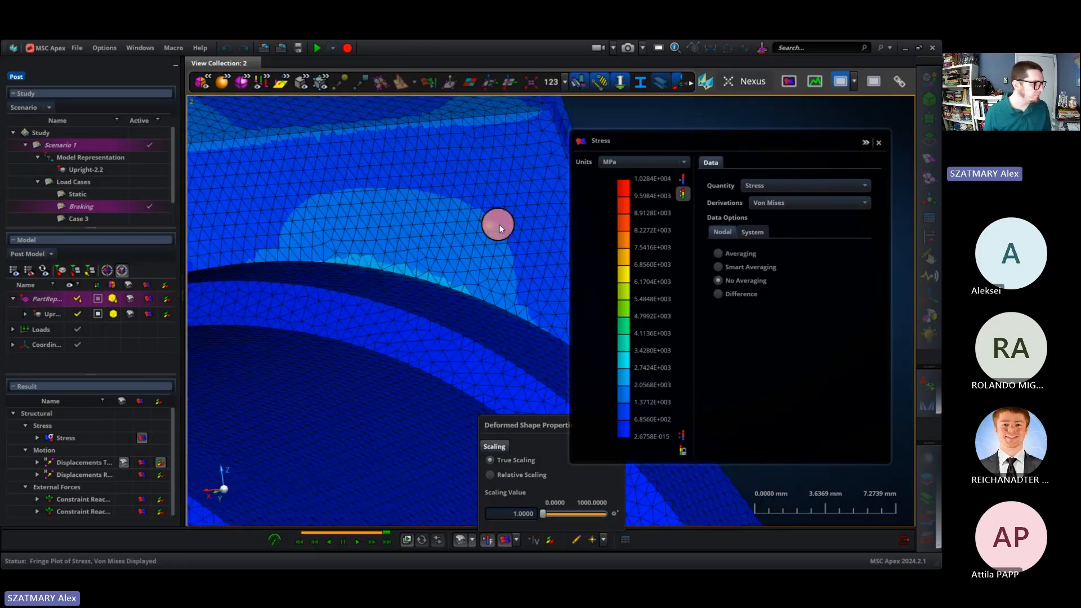
Switch the nodal data option back to Averaging and close the stress legend settings.
click(714, 252)
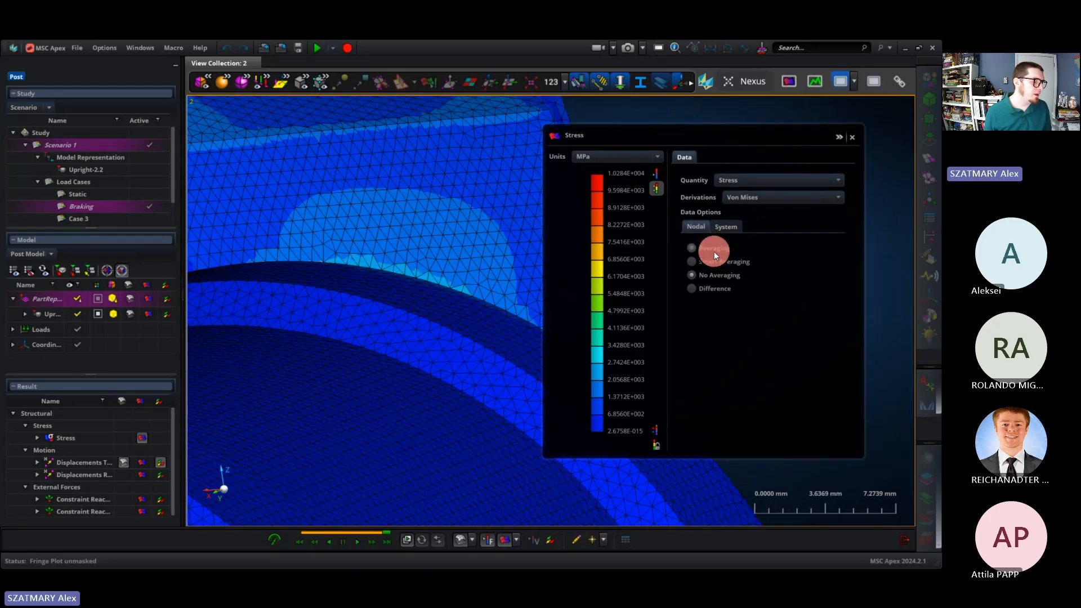
click(714, 249)
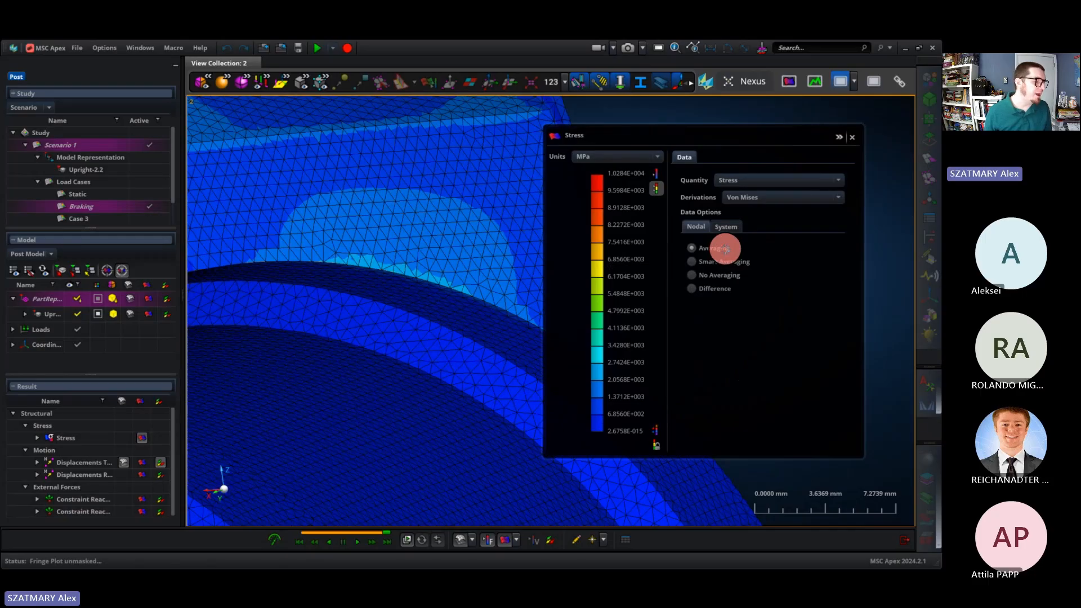
click(666, 48)
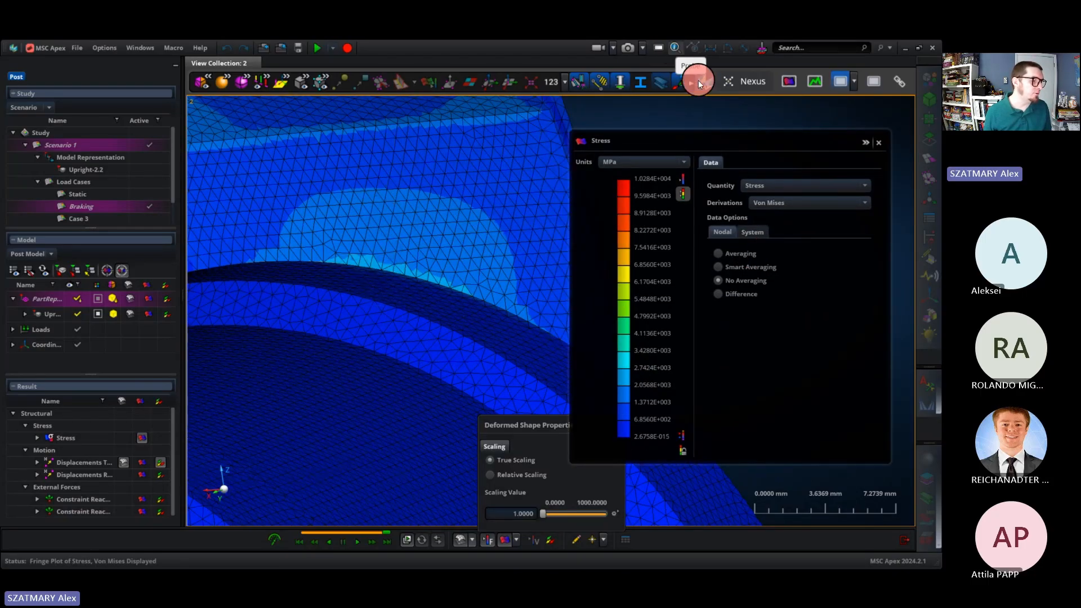
click(879, 143)
click(655, 51)
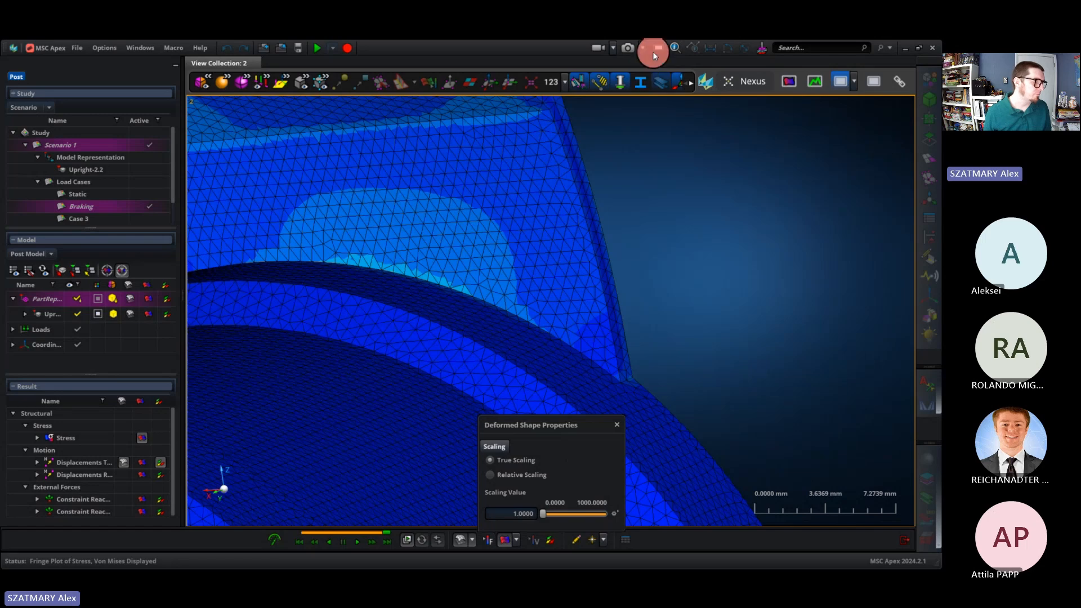
Probe the stress fringe plot at a node on the bracket face above the bearing ring.
click(675, 48)
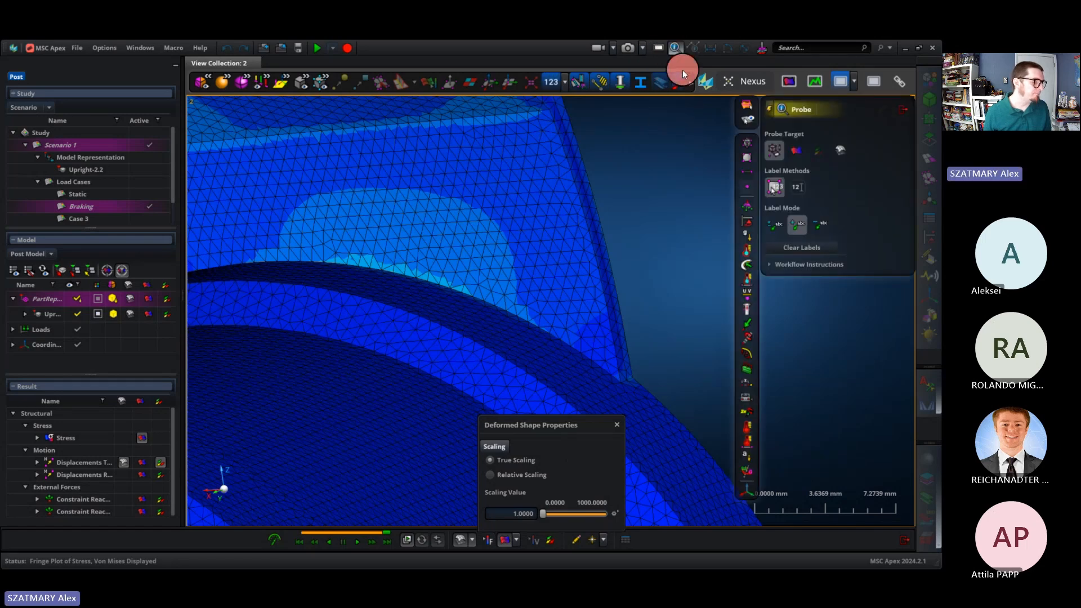
click(799, 147)
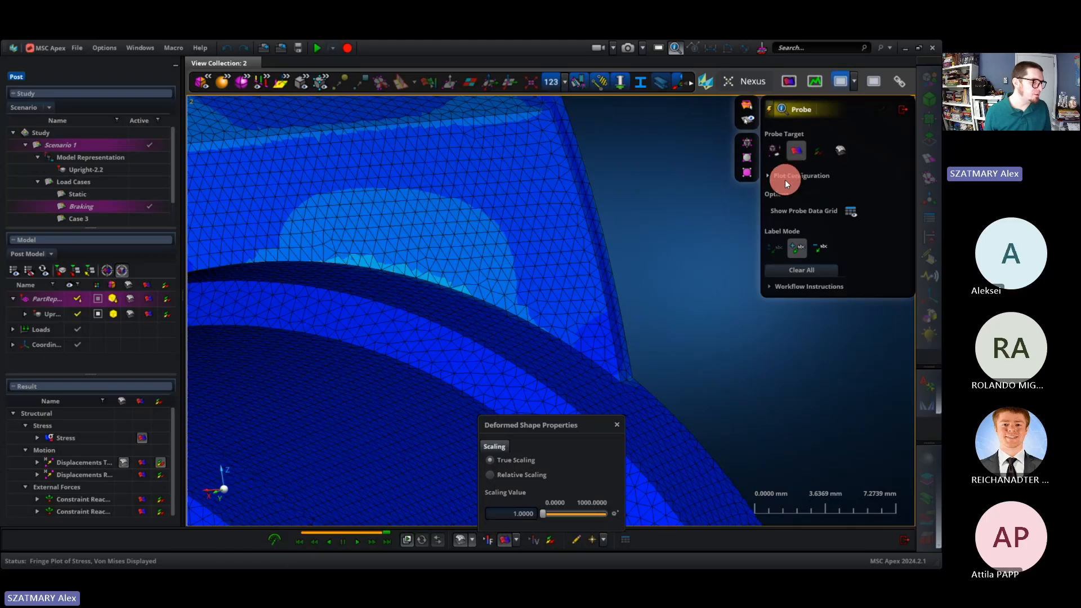
mouse_move(465, 187)
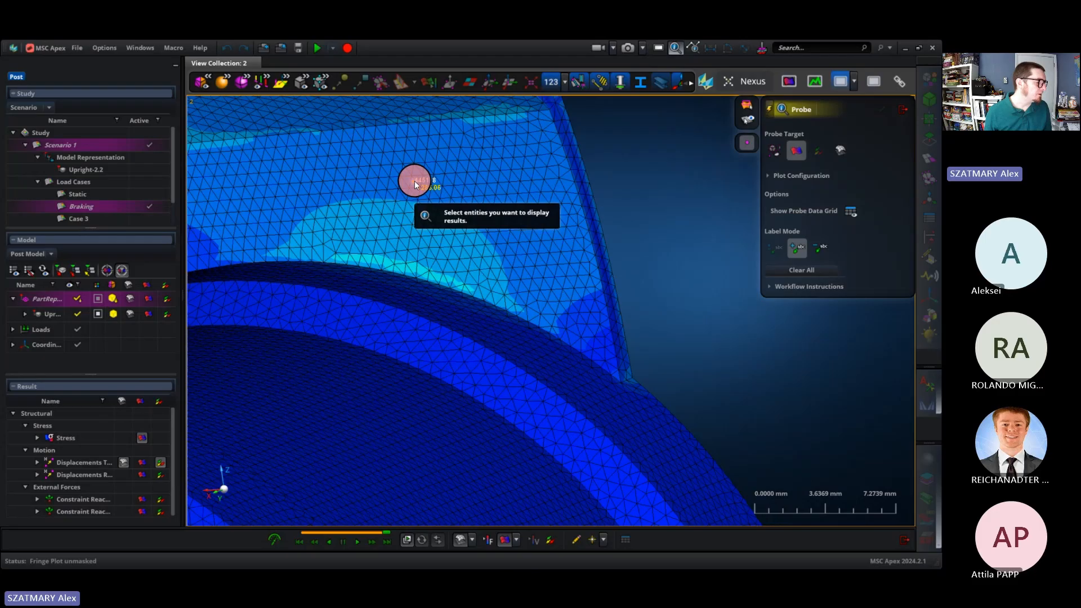
click(440, 188)
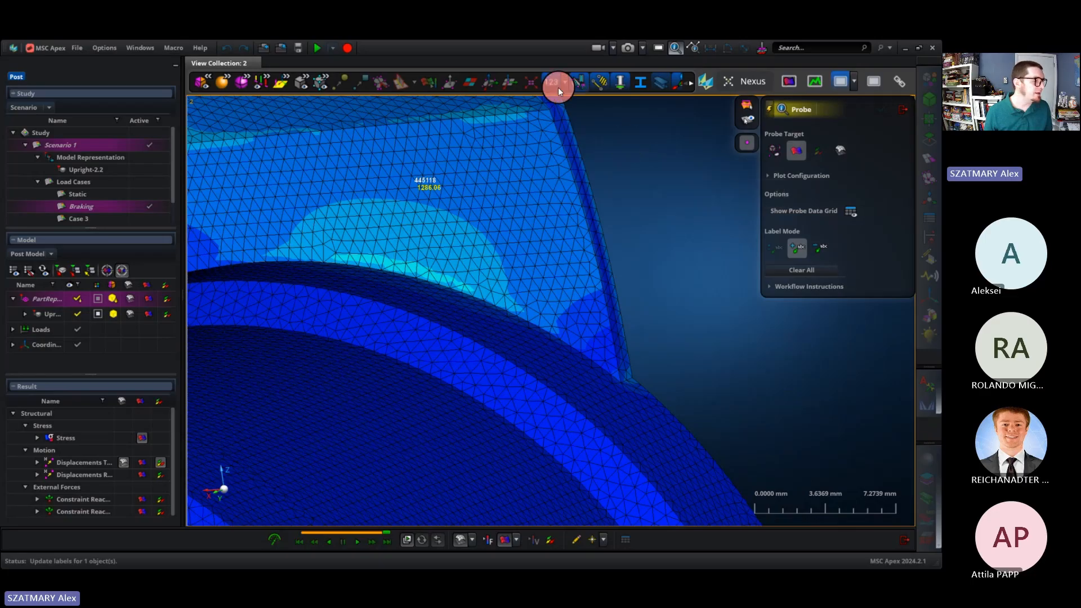
click(540, 56)
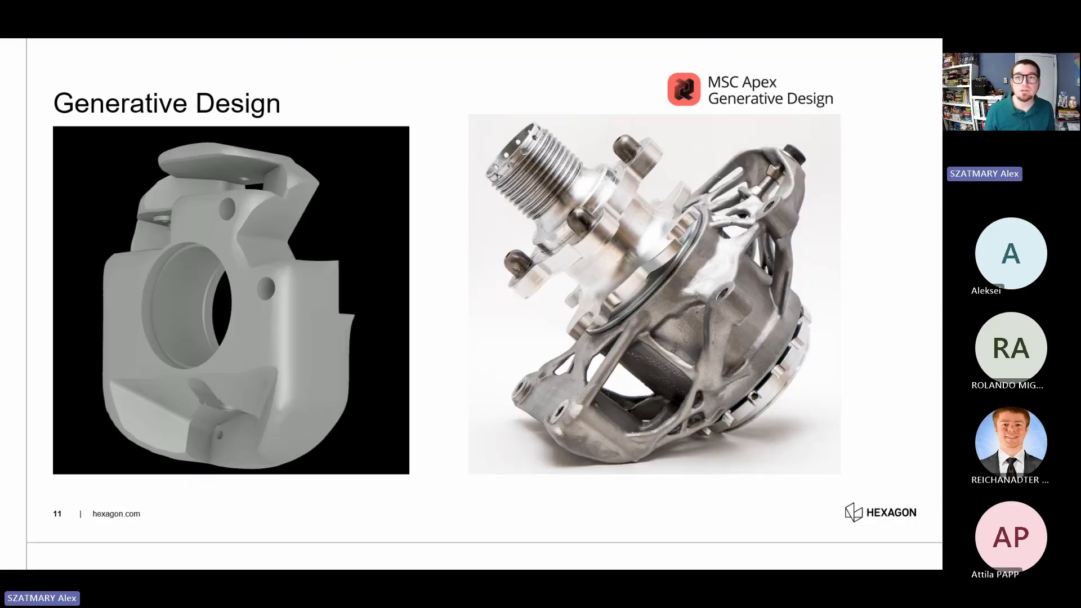
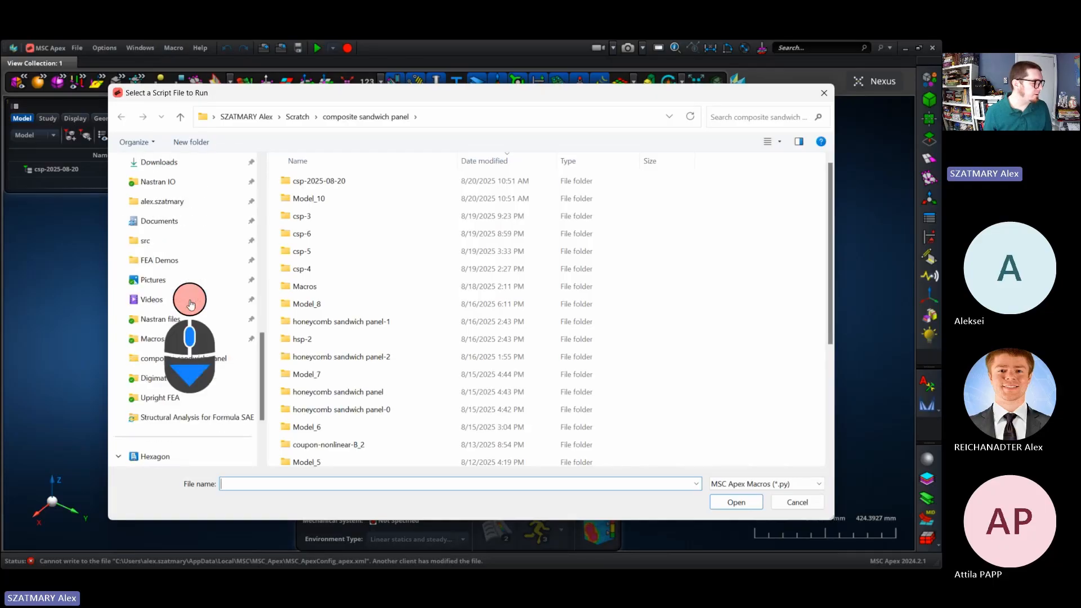
Run the honeycomb.py script from the Structural Analysis for Formula SAE folder.
click(185, 301)
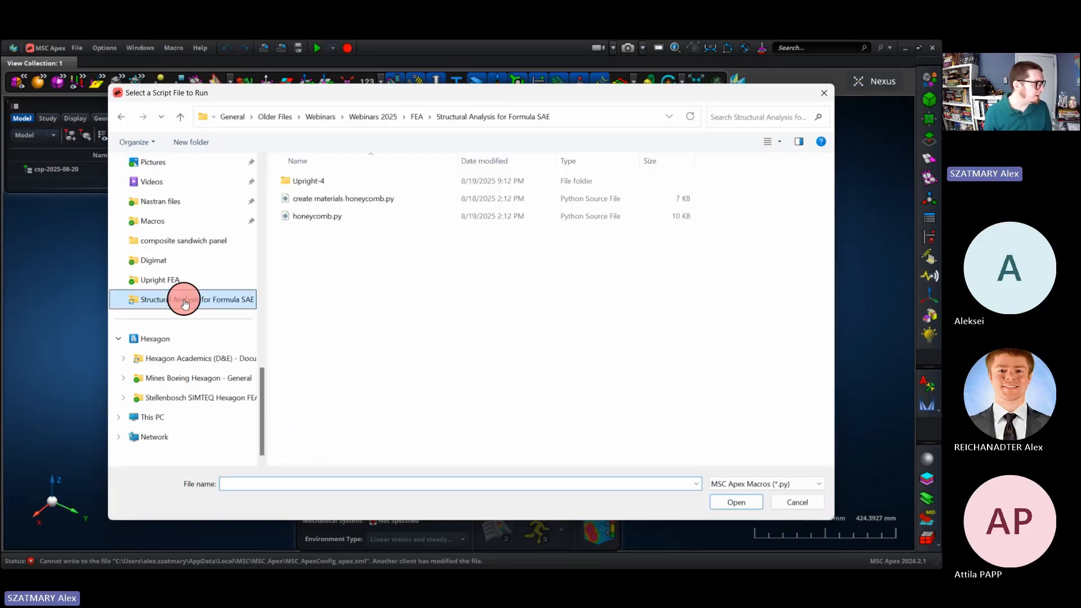
double_click(302, 216)
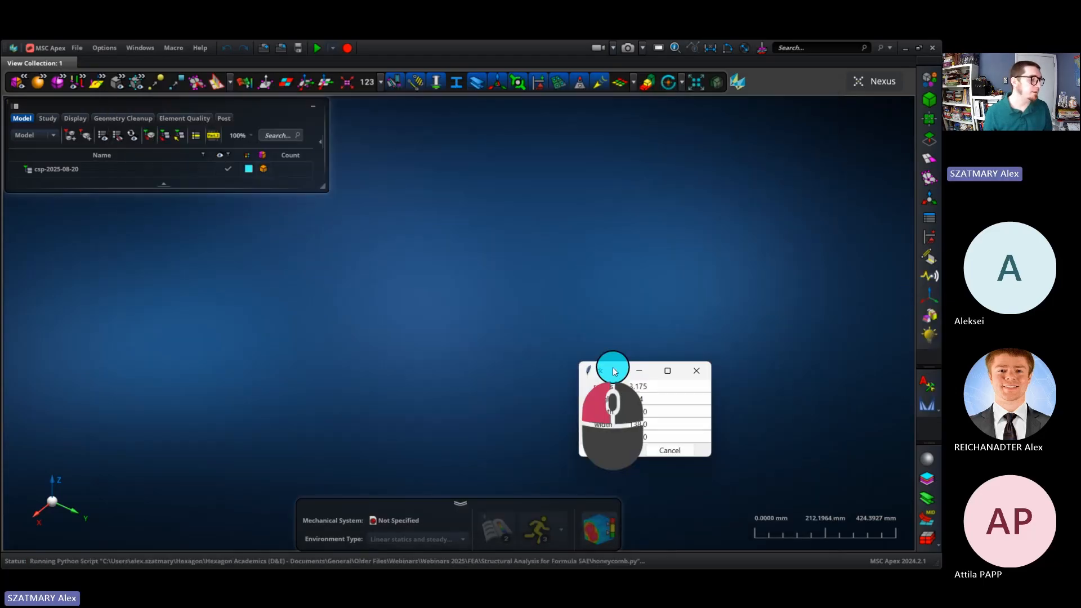
drag(611, 365, 447, 262)
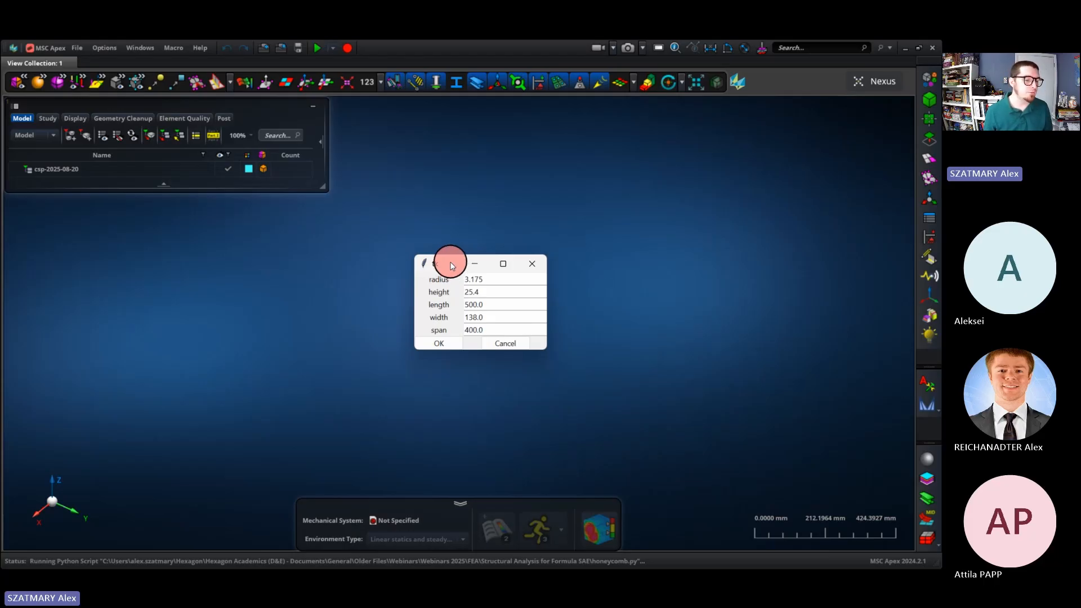
Generate the honeycomb sandwich panel with radius 6, height 10, length 250, width 96 and span 220.
click(478, 280)
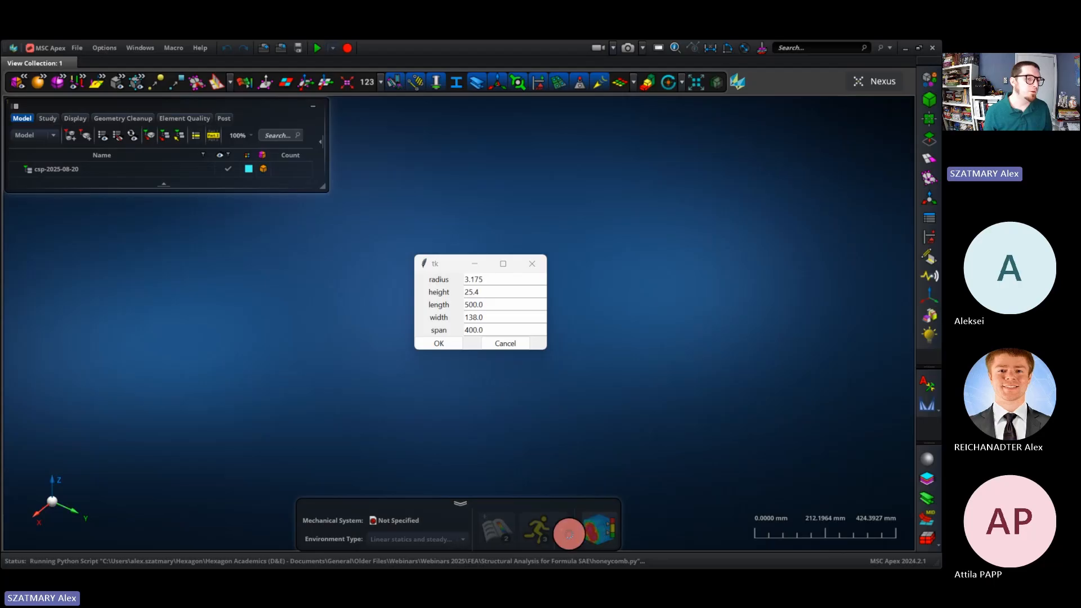
double_click(484, 279)
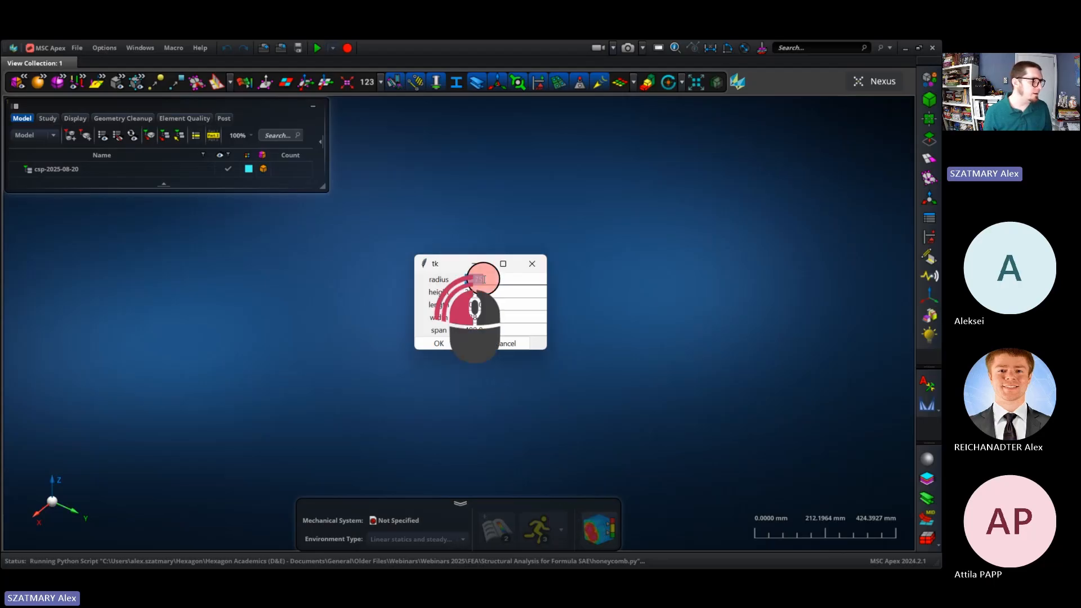
text(6)
key(Tab)
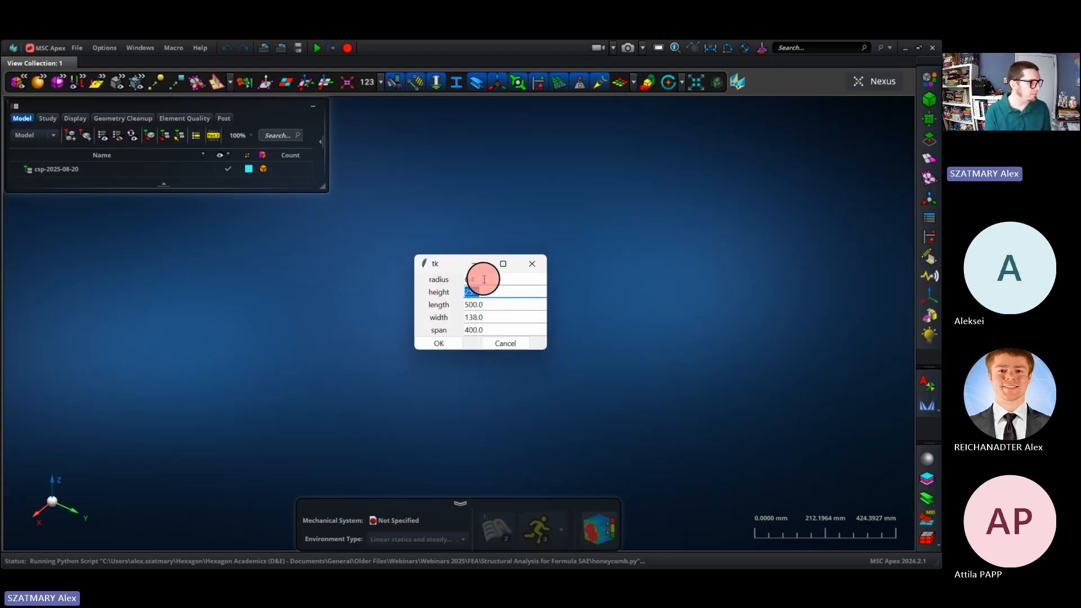
text(10)
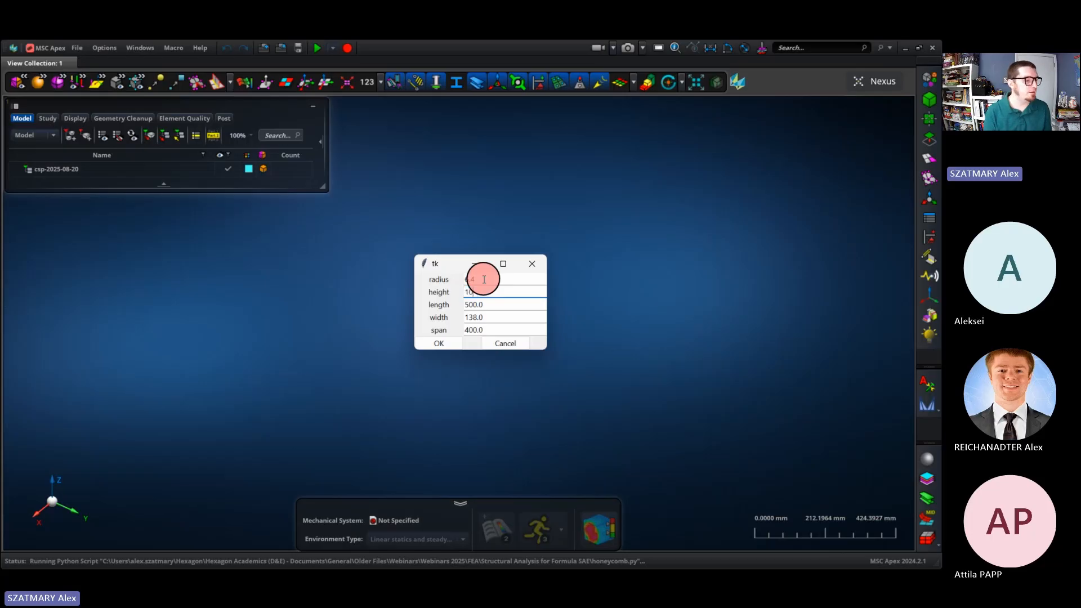
key(Tab)
text(250)
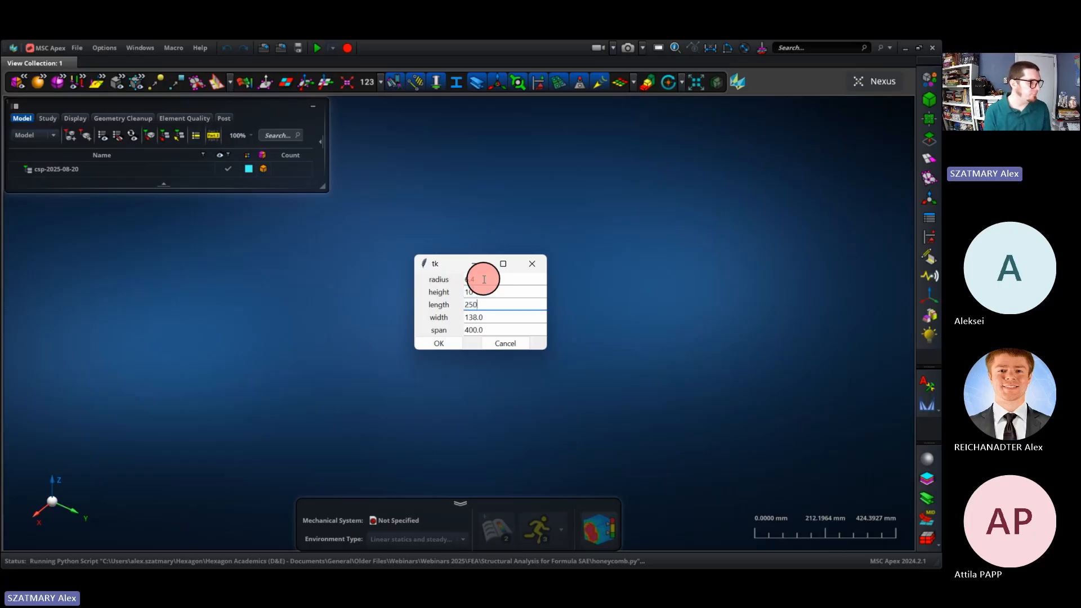
key(Tab)
text(96)
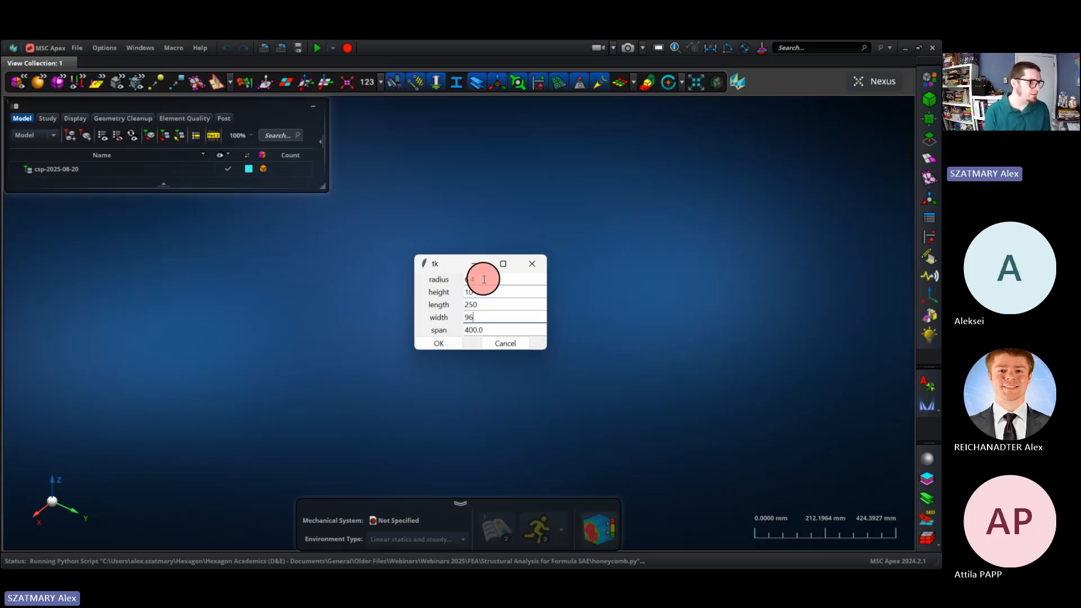
key(Tab)
text(220)
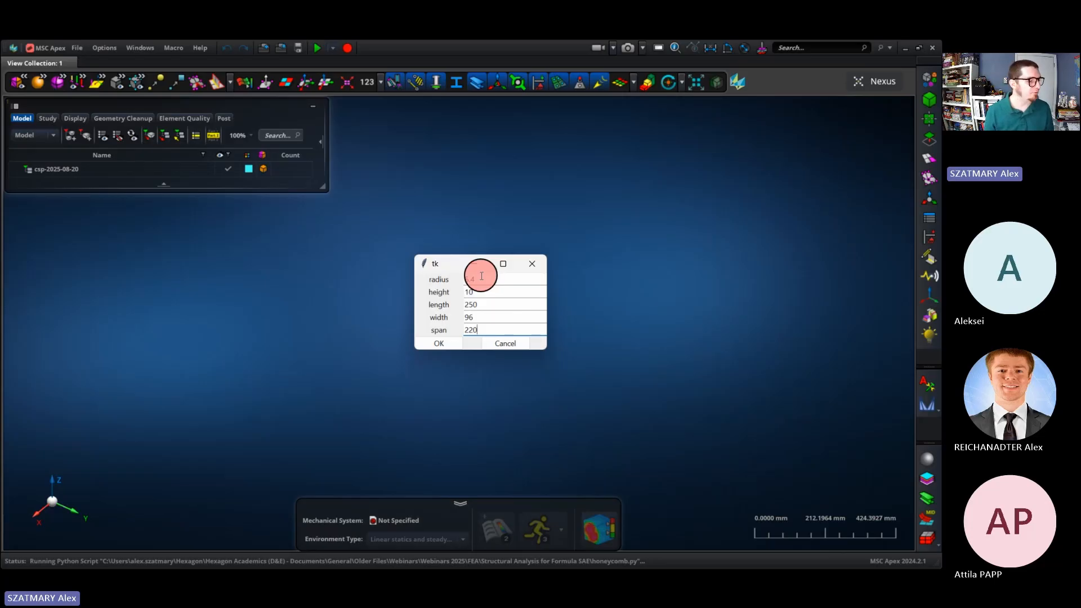
click(438, 342)
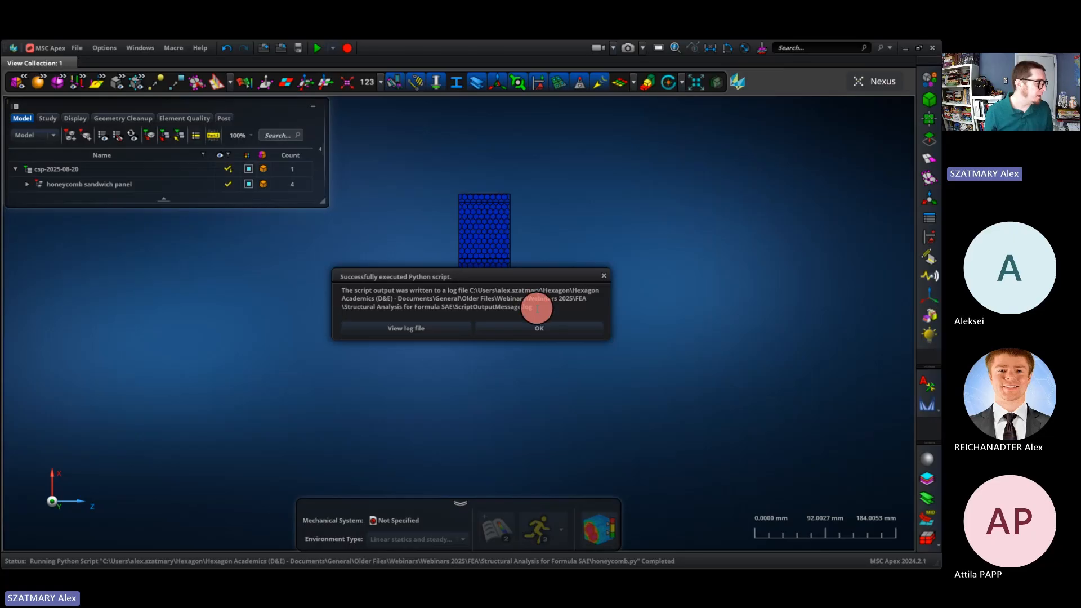
click(534, 326)
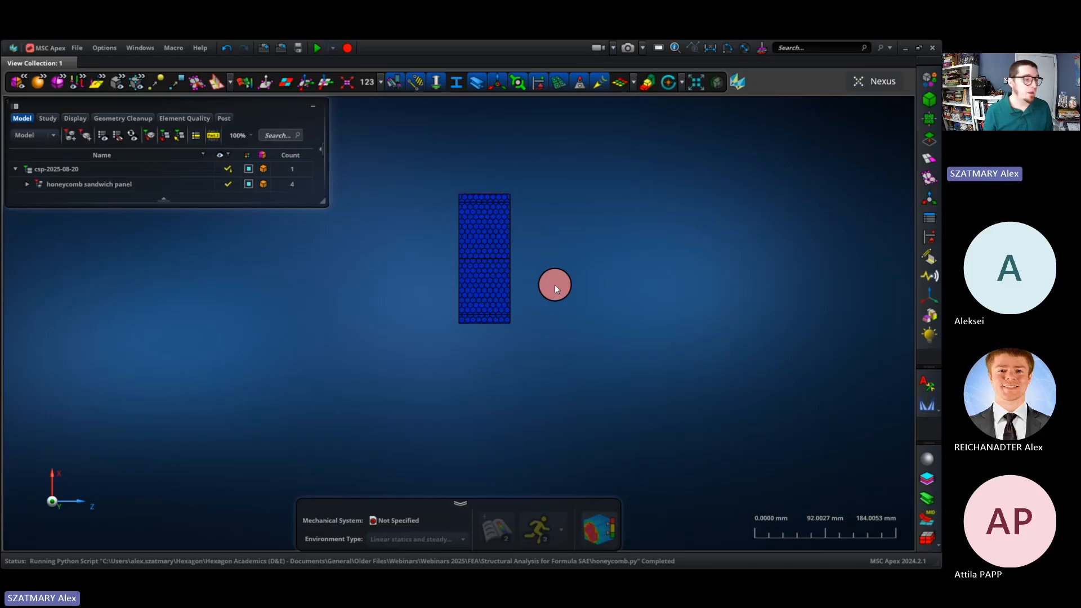
Expand the honeycomb sandwich panel assembly and inspect which walls belong to the horizontal and zig zag parts.
middle_drag(556, 283, 524, 251)
scroll(524, 252, down, 5)
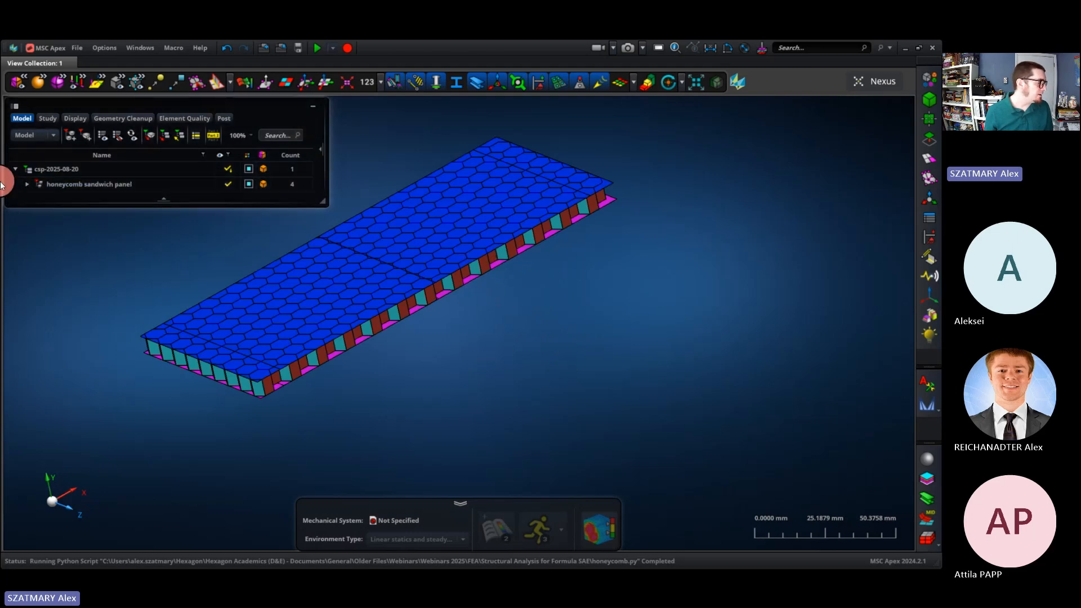
click(25, 184)
click(26, 185)
click(24, 211)
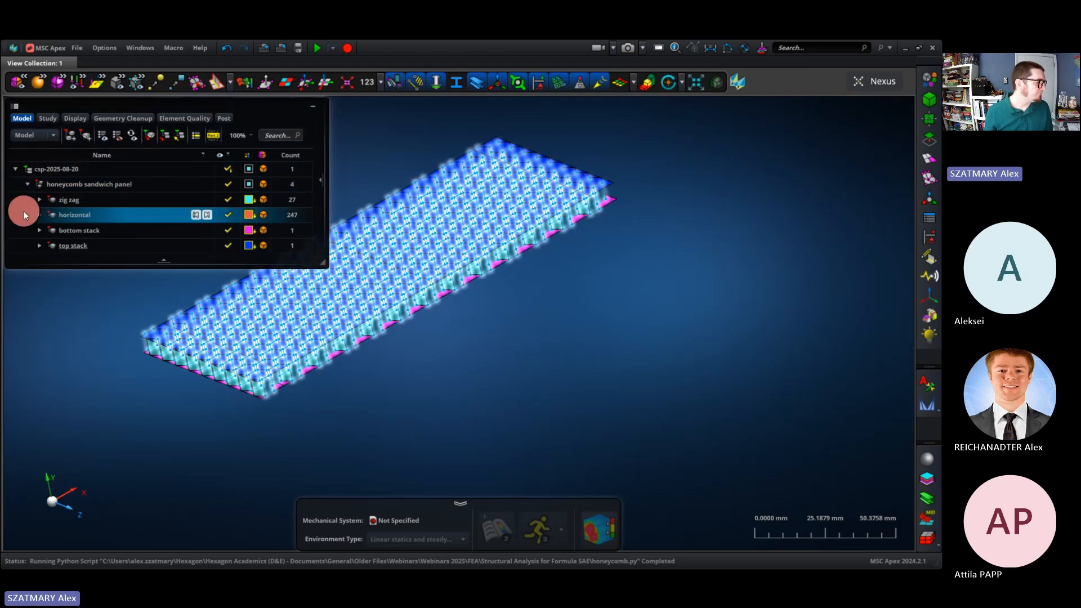
click(71, 201)
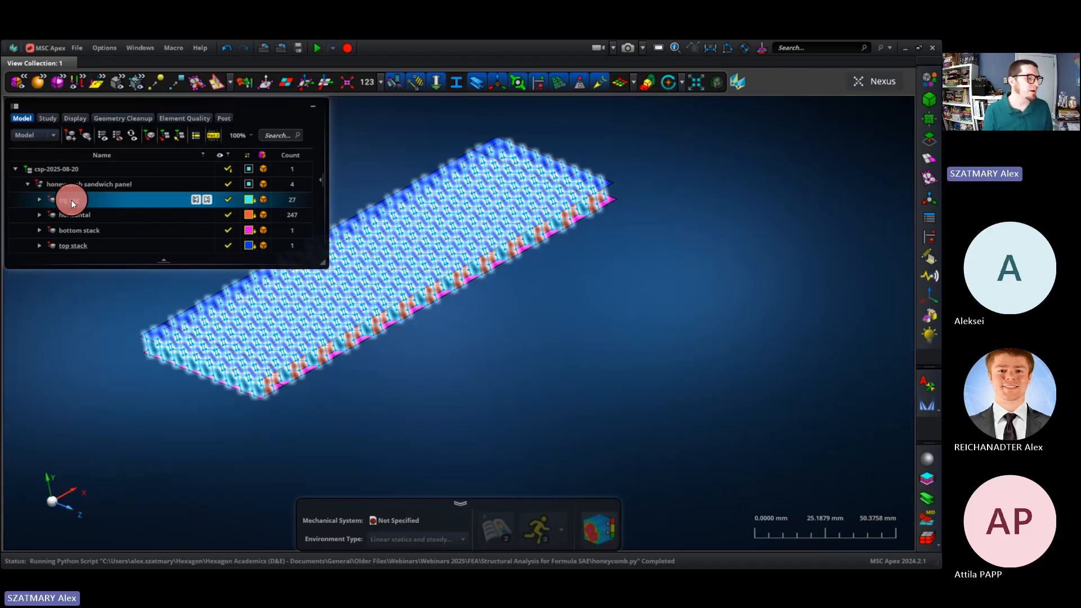
click(625, 289)
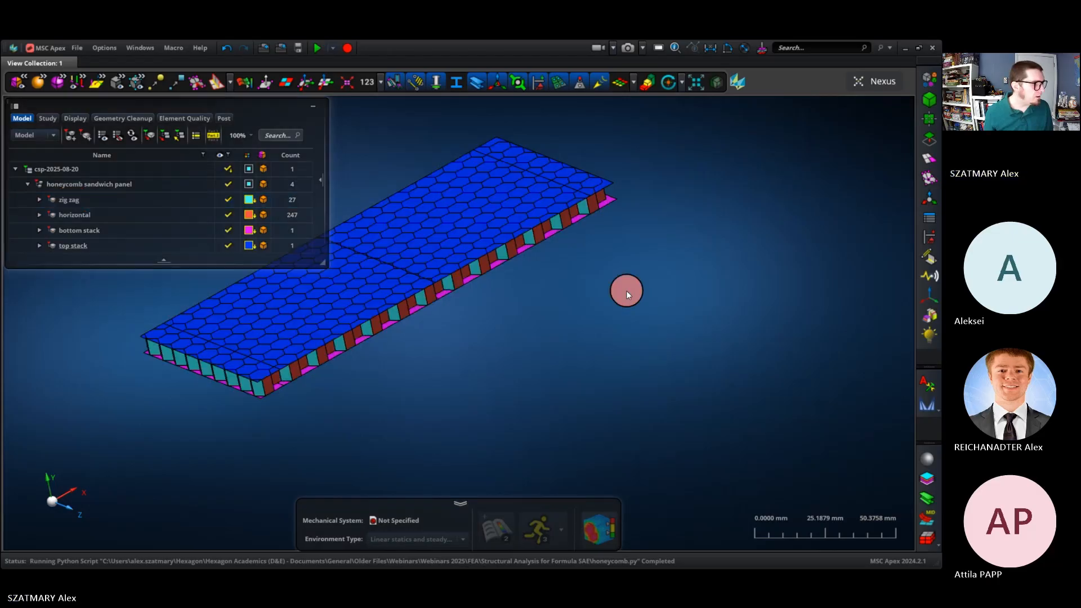
Check the session unit system in the Units & Parameters preferences without changing it.
click(101, 45)
click(112, 69)
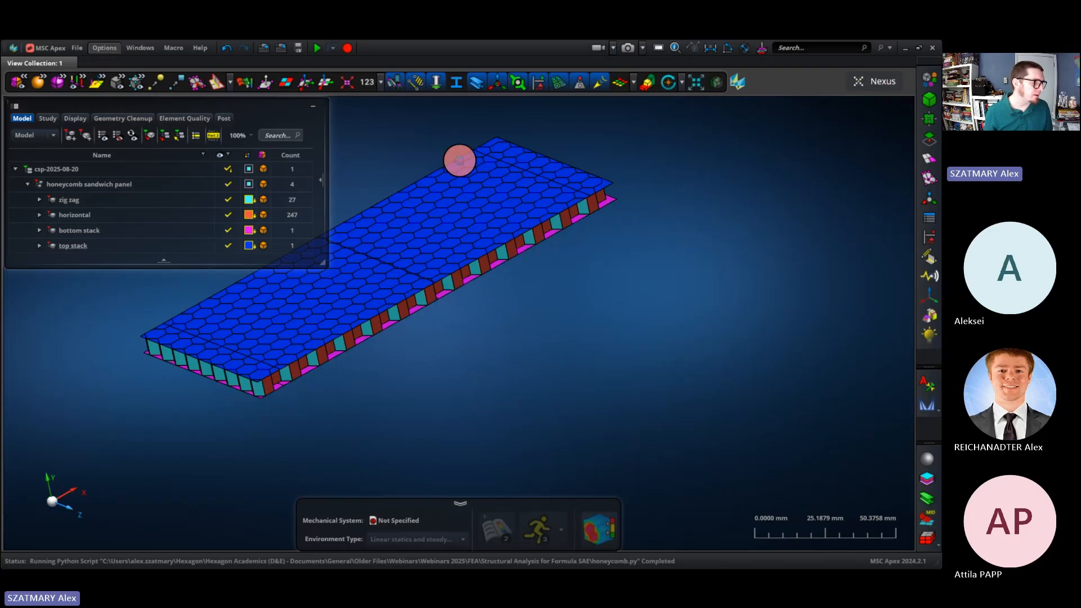
click(277, 200)
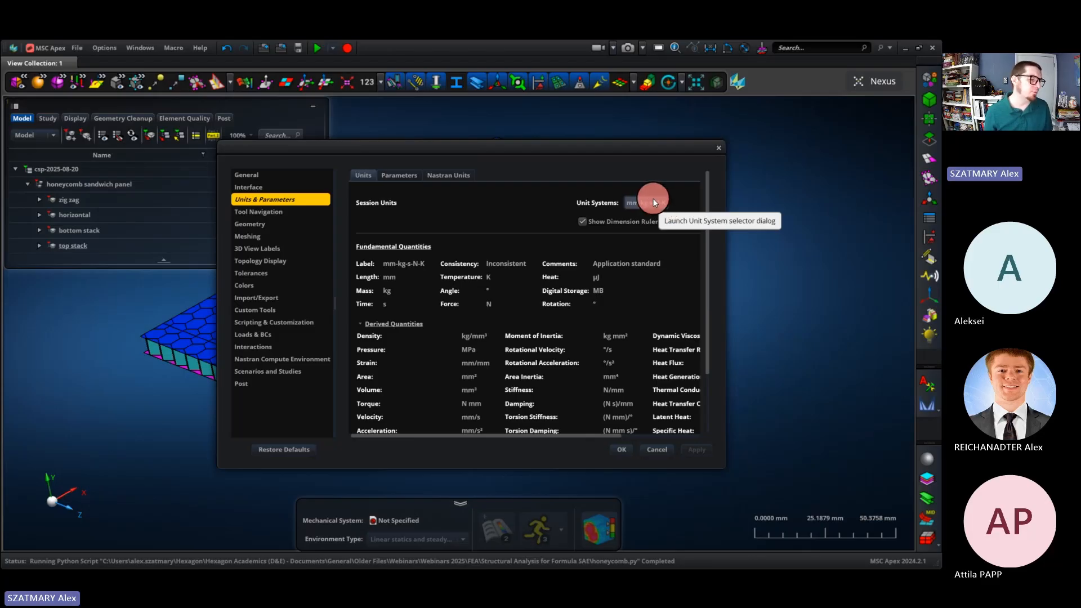
click(659, 449)
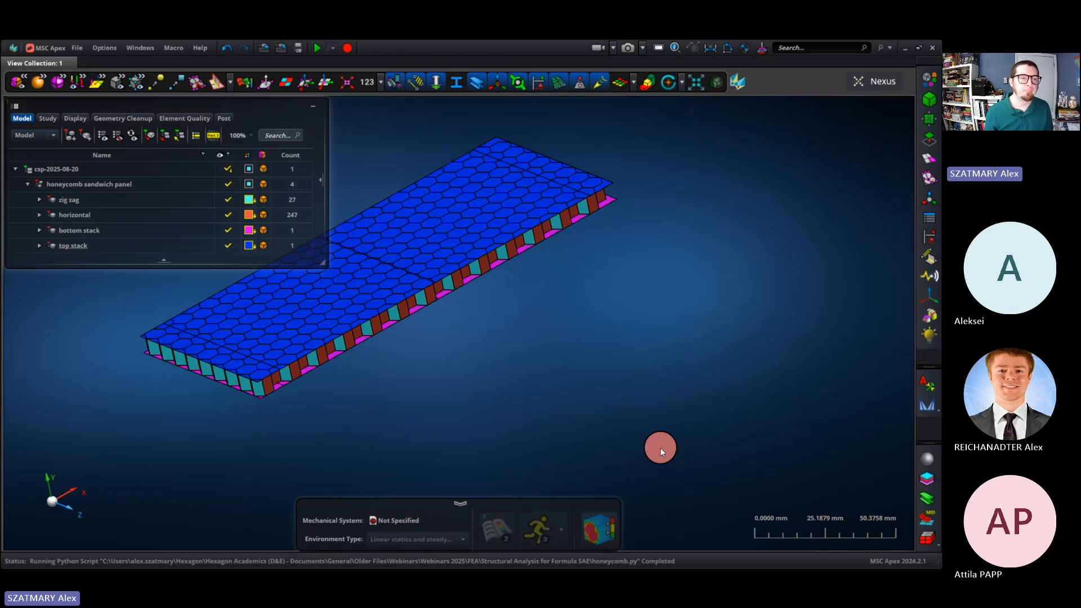
Surface mesh the entire sandwich panel with quad-only elements at a mesh size of 4 mm.
click(927, 157)
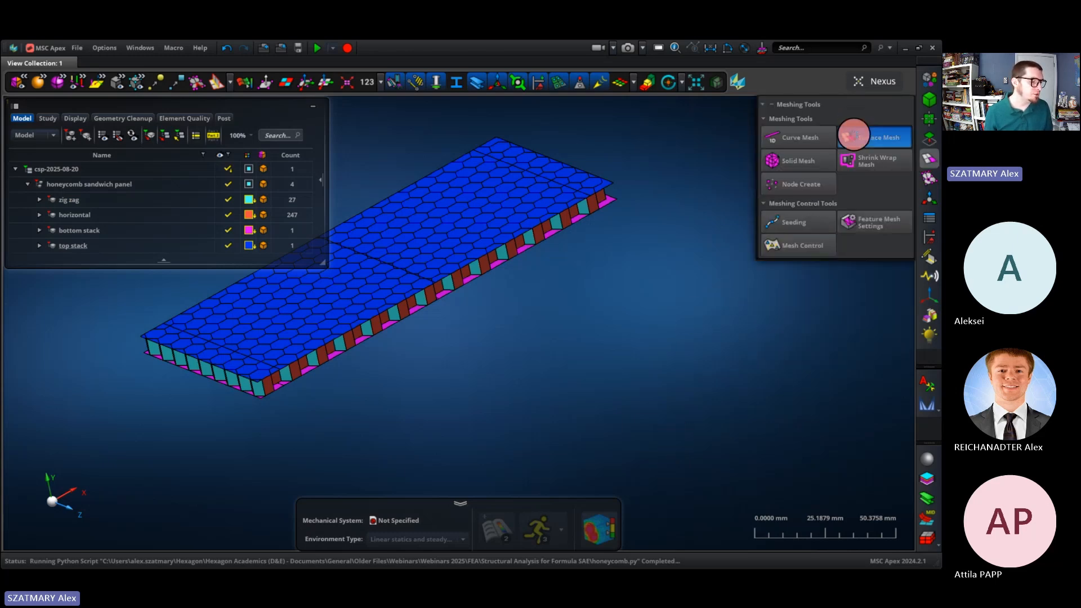
click(854, 135)
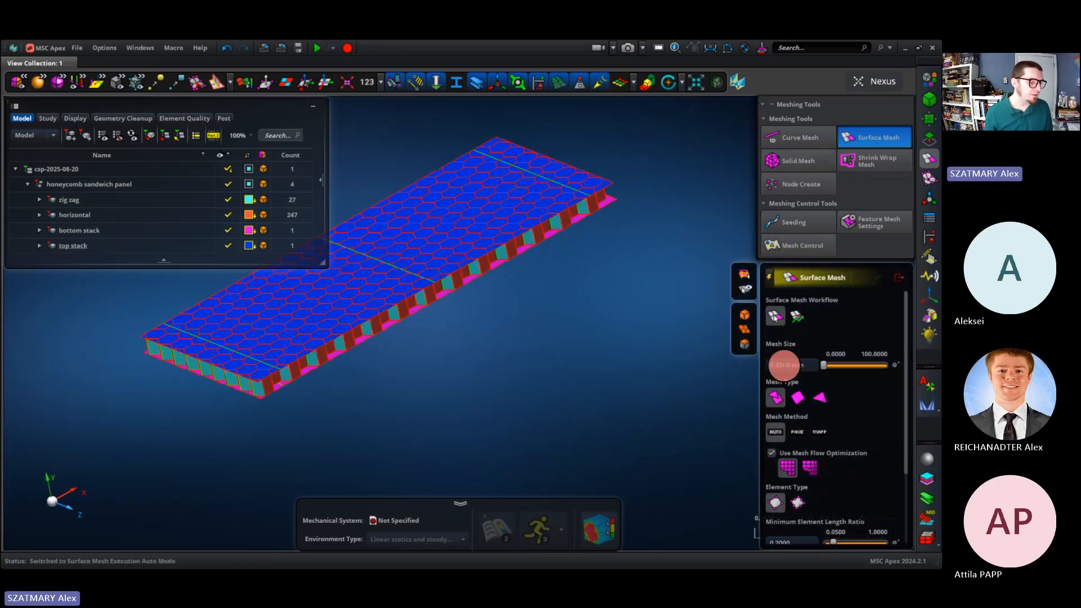
click(785, 366)
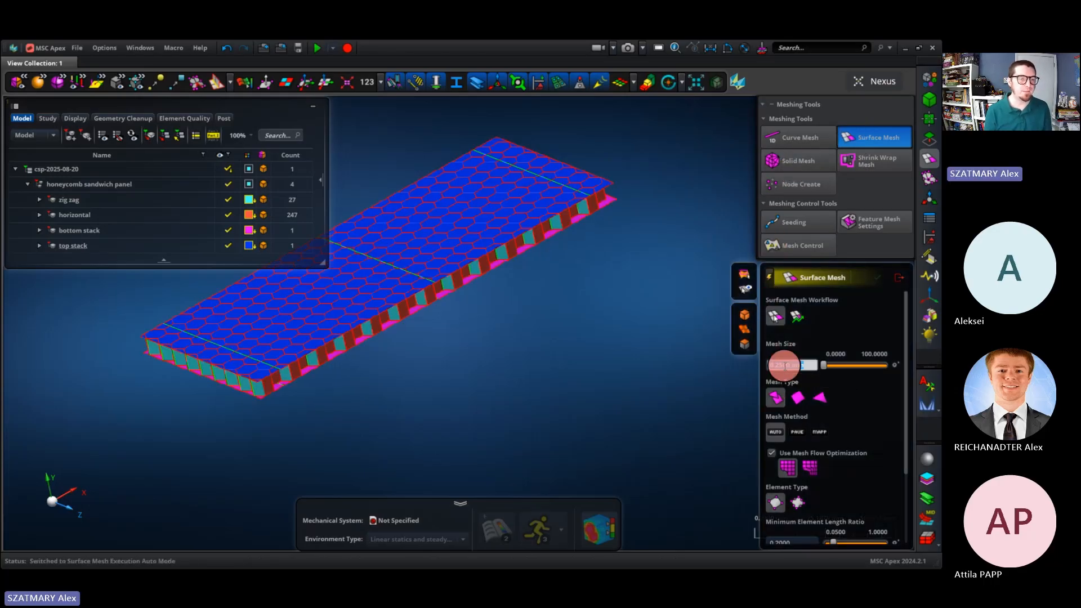
text(4)
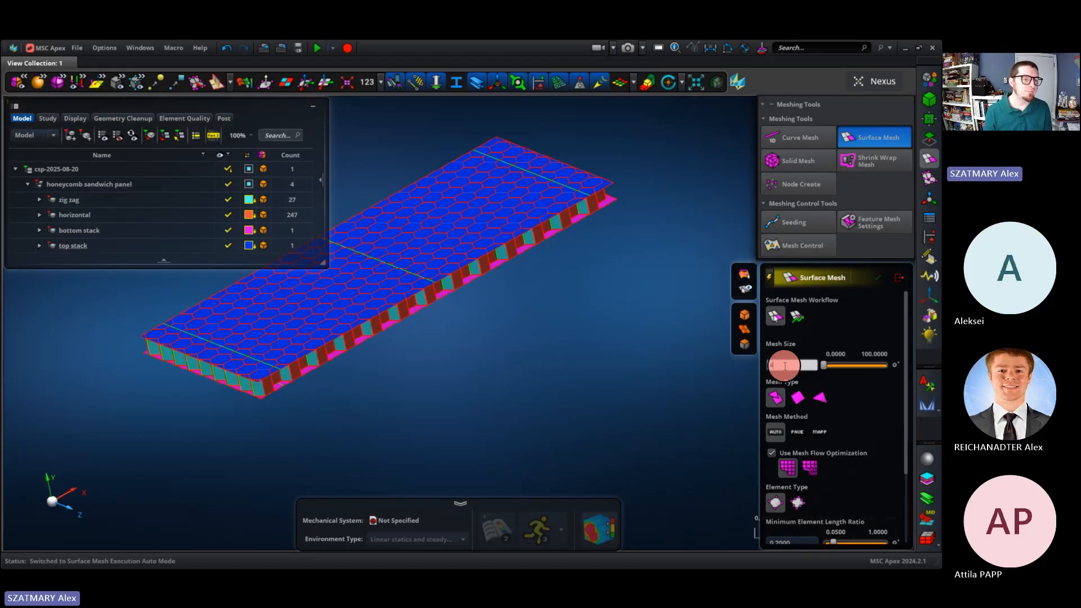
key(Tab)
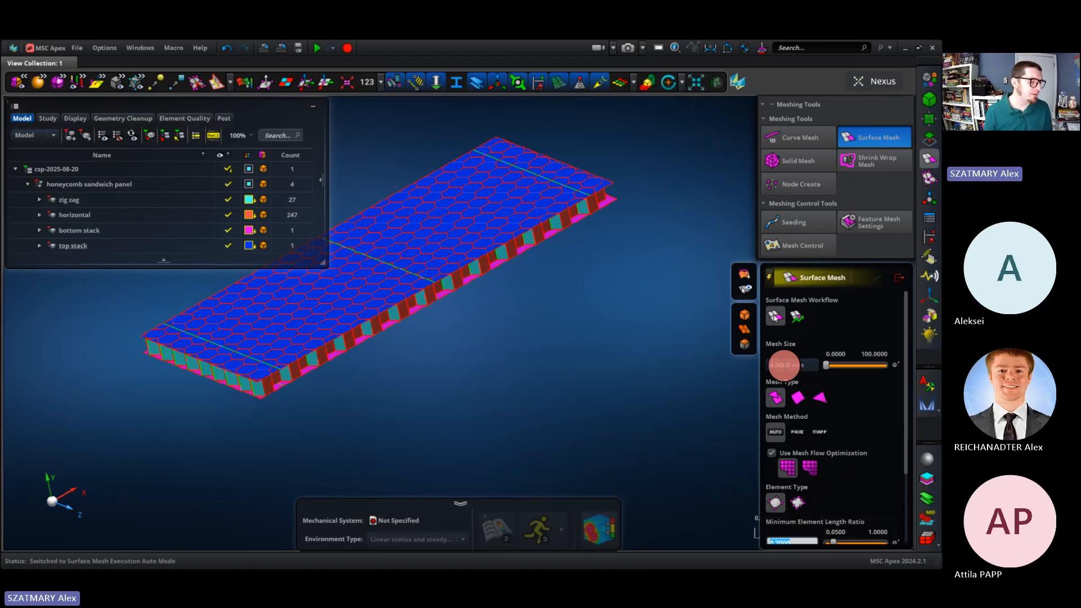
click(799, 398)
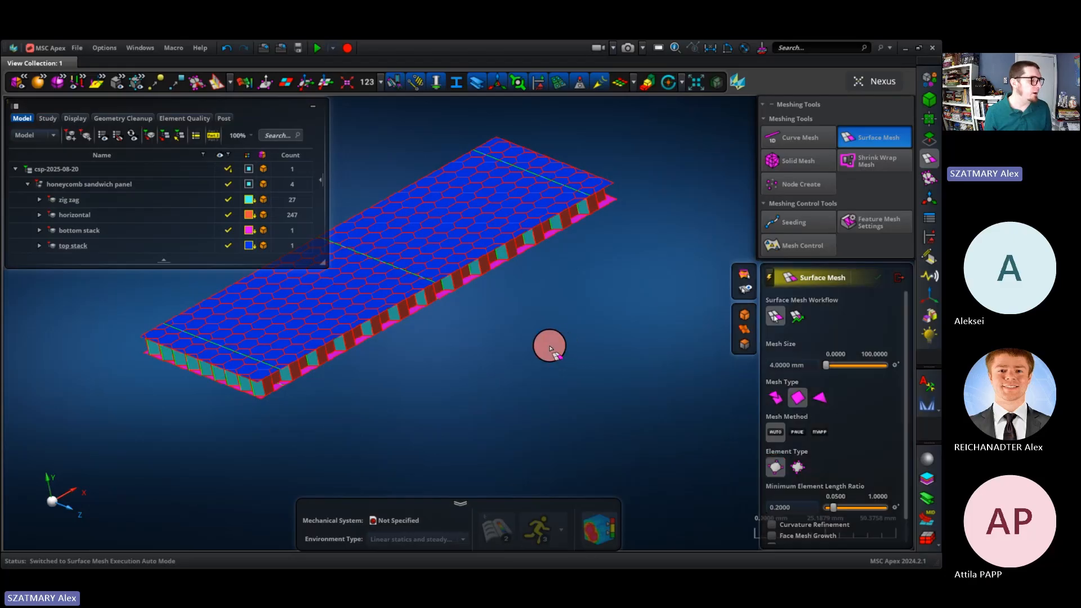
right_drag(578, 382, 602, 389)
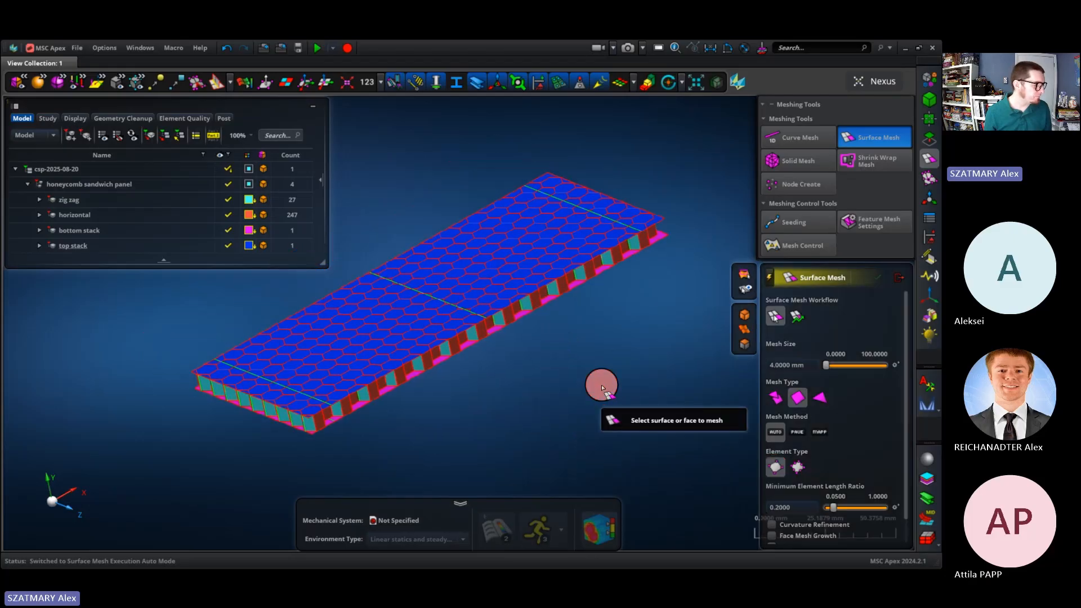
scroll(602, 389, down, 3)
drag(682, 194, 455, 484)
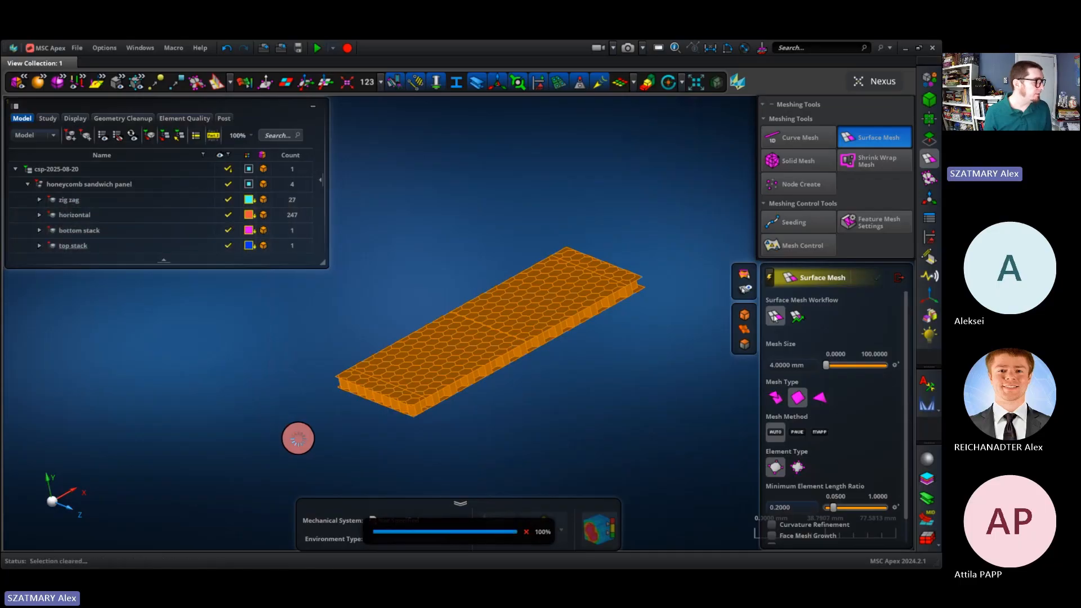
Highlight the meshed horizontal and zig zag core parts to examine where each lies in the panel.
click(89, 216)
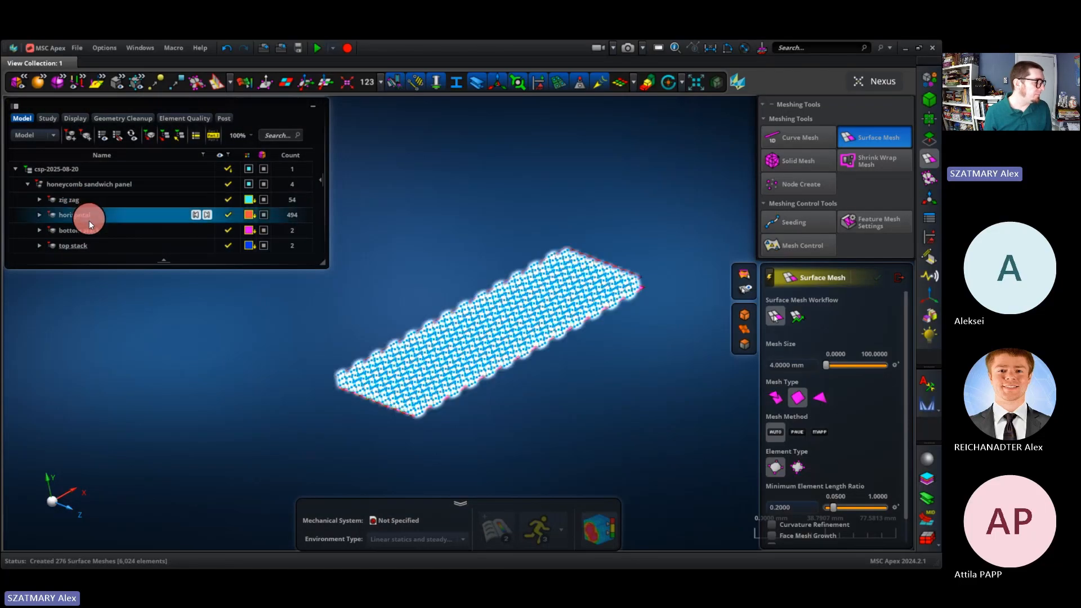
click(338, 379)
click(142, 312)
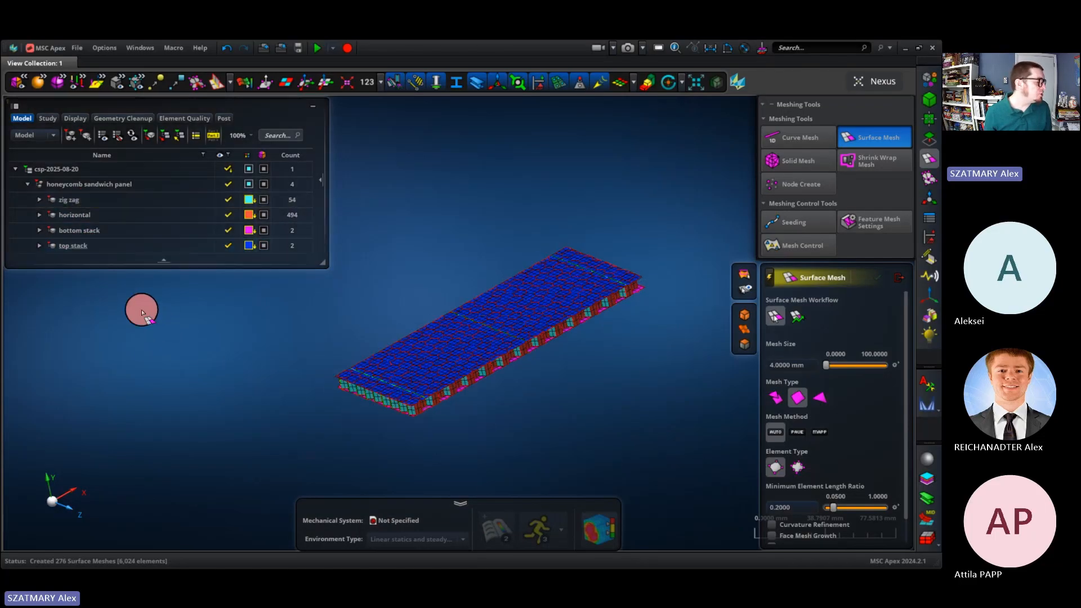
click(66, 203)
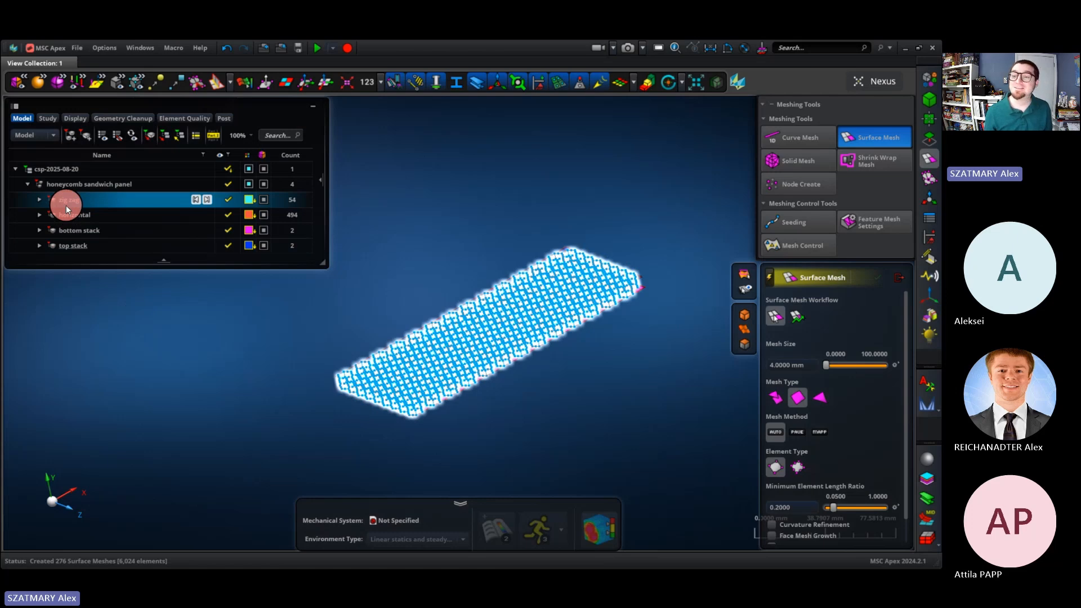
click(65, 215)
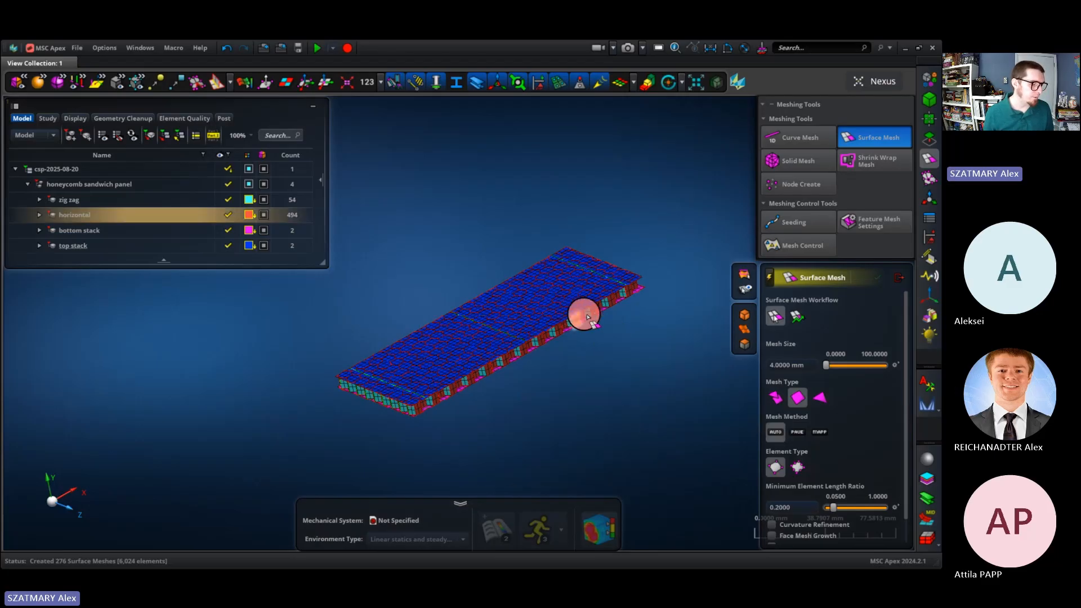
Create mesh dependent ties between all faces and all edges of the honeycomb sandwich panel with a 0.1 mm cleanup tolerance.
click(929, 257)
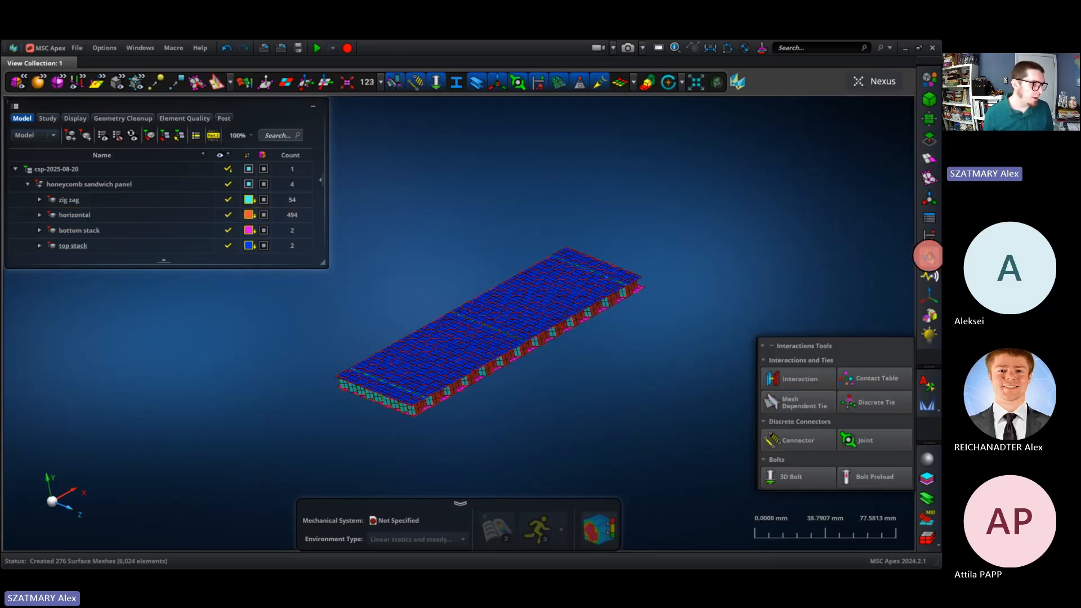
click(811, 401)
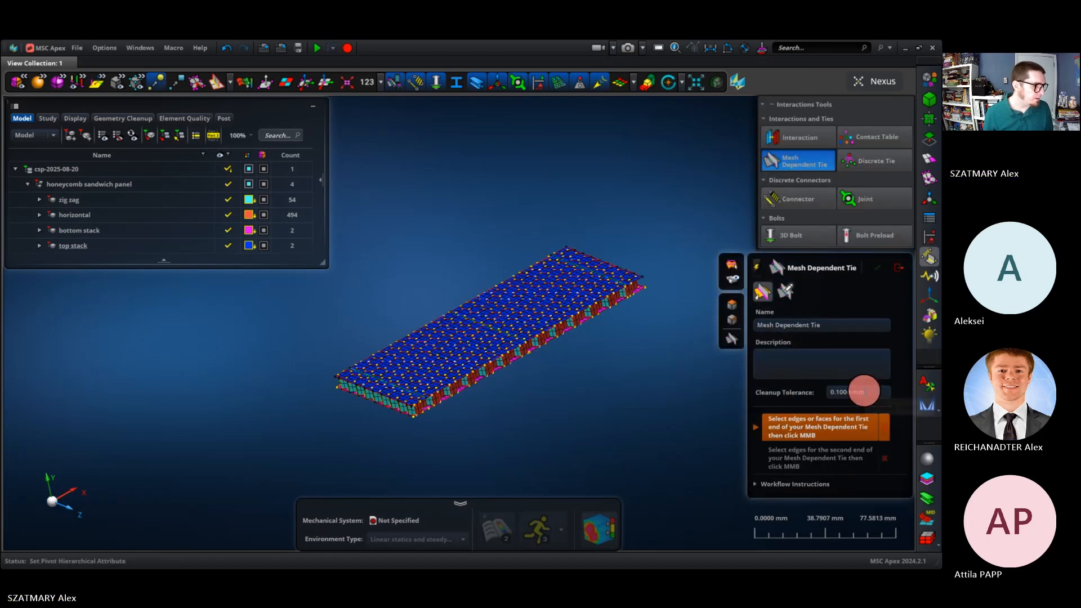
drag(677, 198, 299, 449)
middle_click(326, 414)
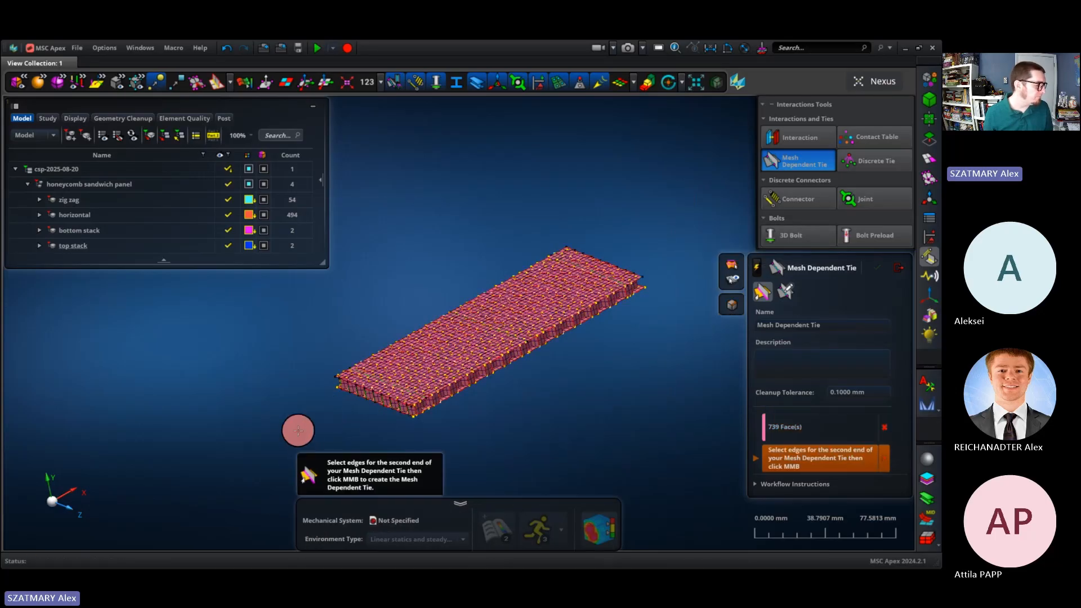
drag(689, 195, 221, 514)
middle_click(316, 377)
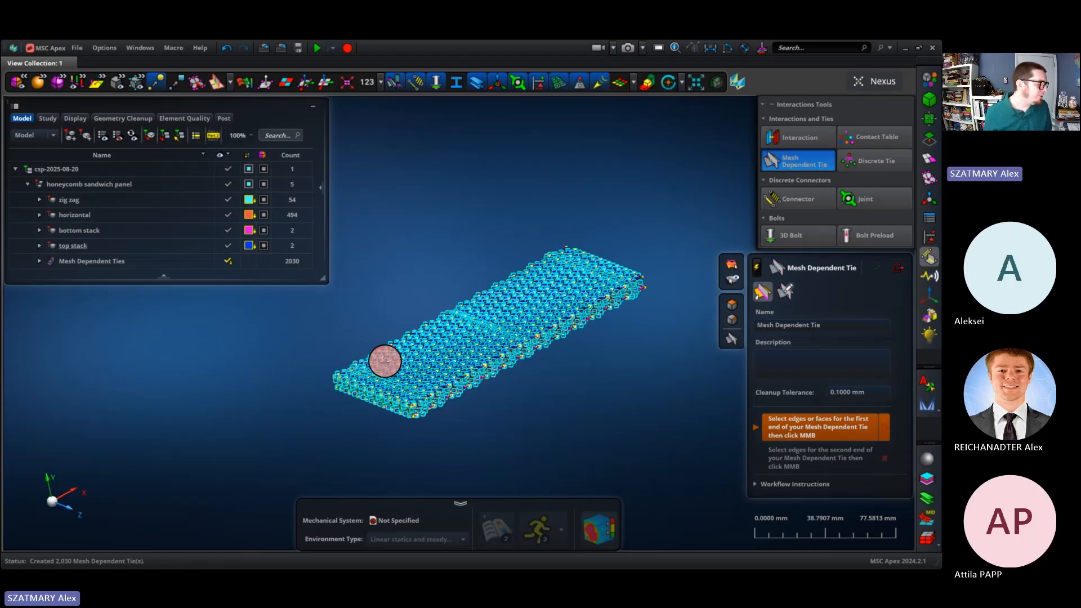
Inspect the tie symbols along the honeycomb pattern on the top face sheet and hide them from the display.
scroll(520, 364, down, 3)
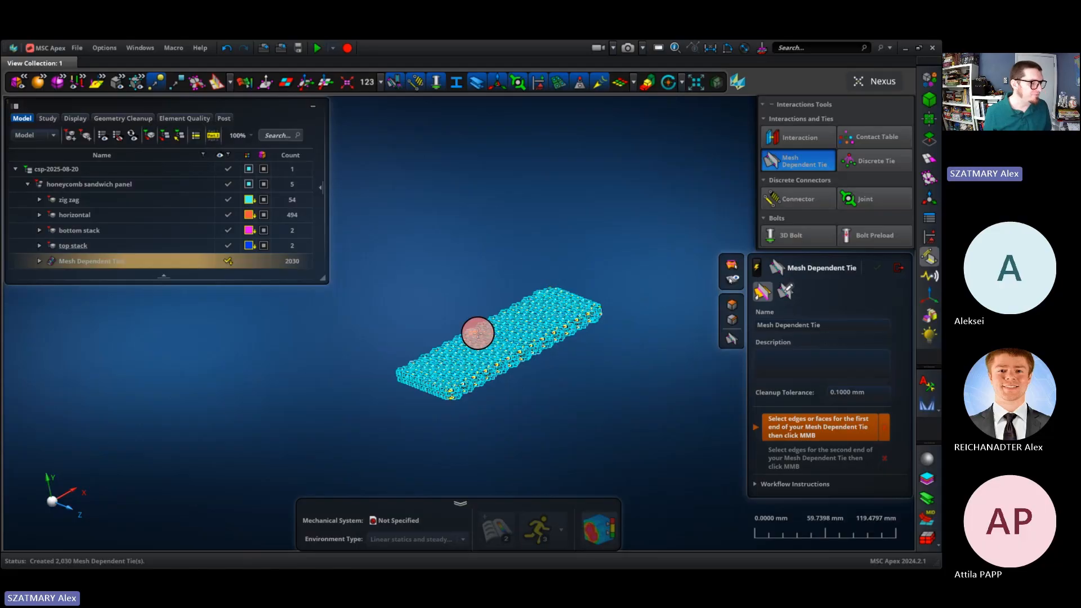
scroll(477, 334, up, 5)
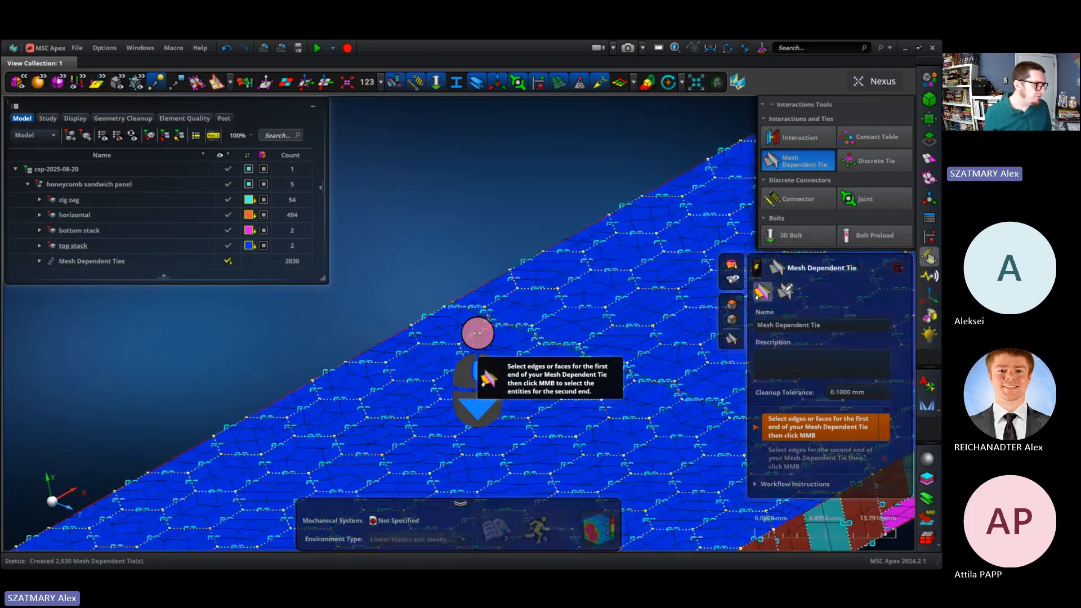
scroll(471, 333, up, 2)
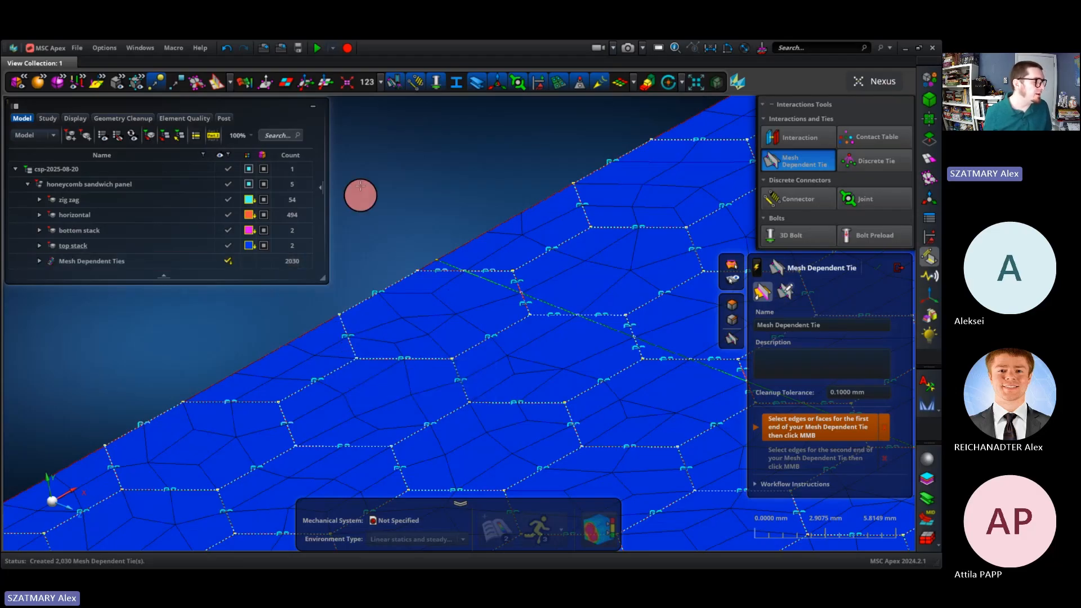
click(394, 83)
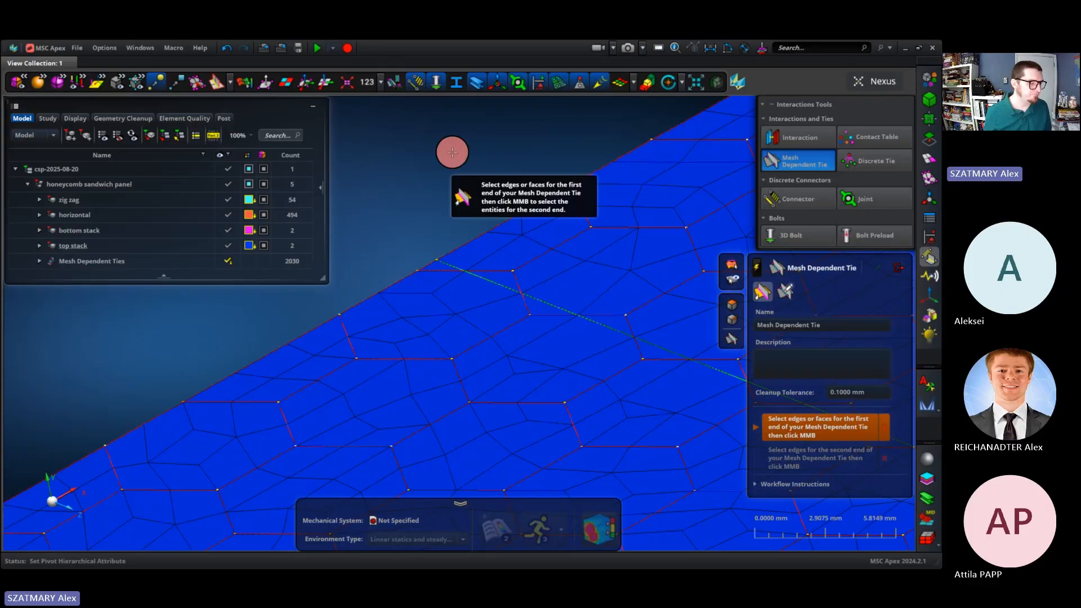
click(898, 267)
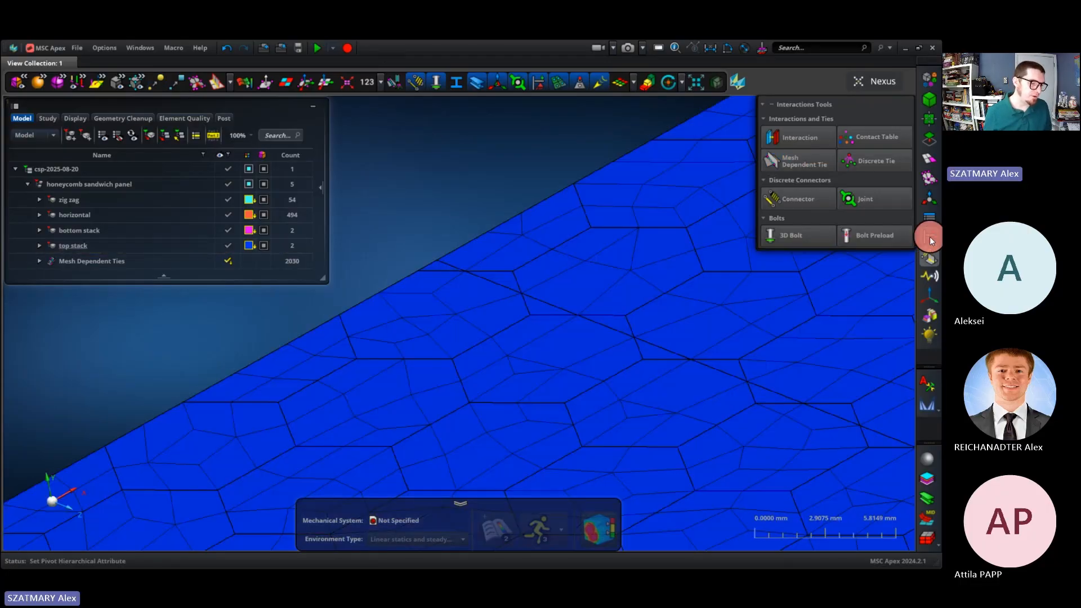
Apply a general constraint fixing X, Y and Z translation to the transverse edge near the negative-X end of the bottom face sheet.
click(930, 236)
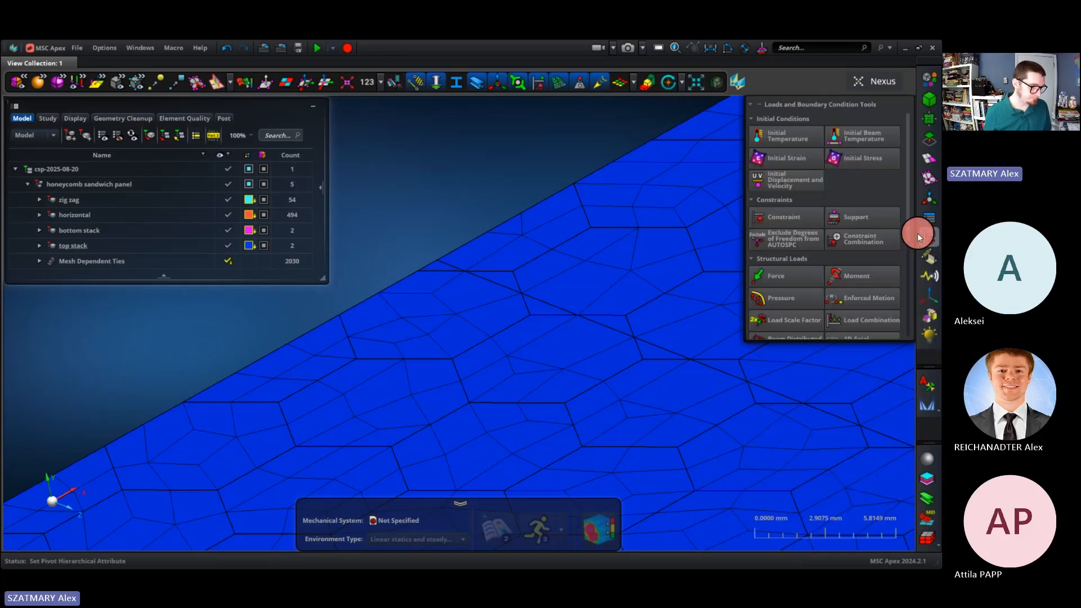
click(773, 217)
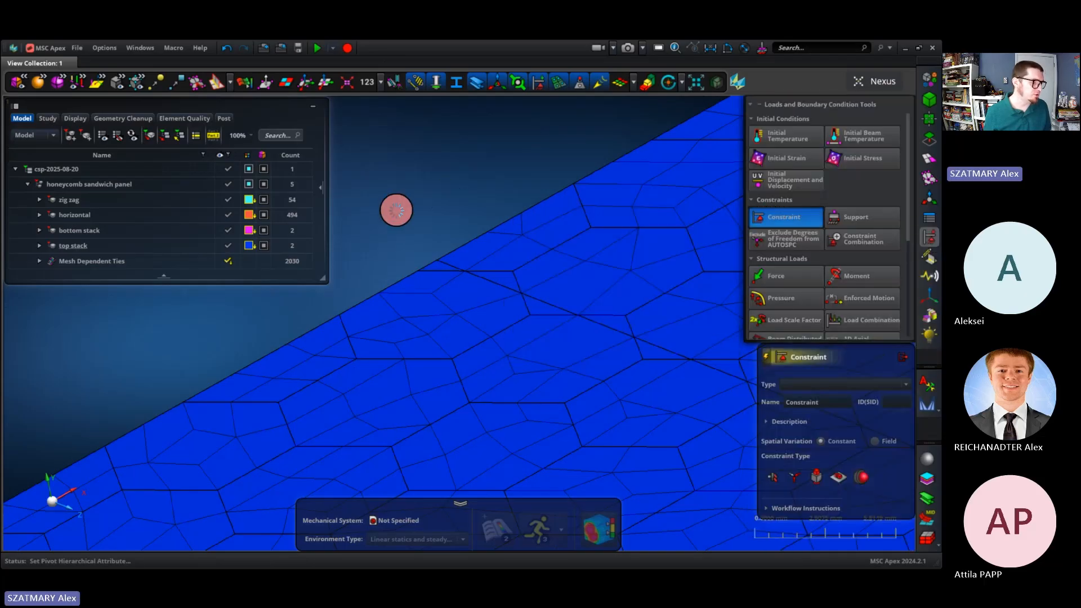
scroll(399, 212, down, 5)
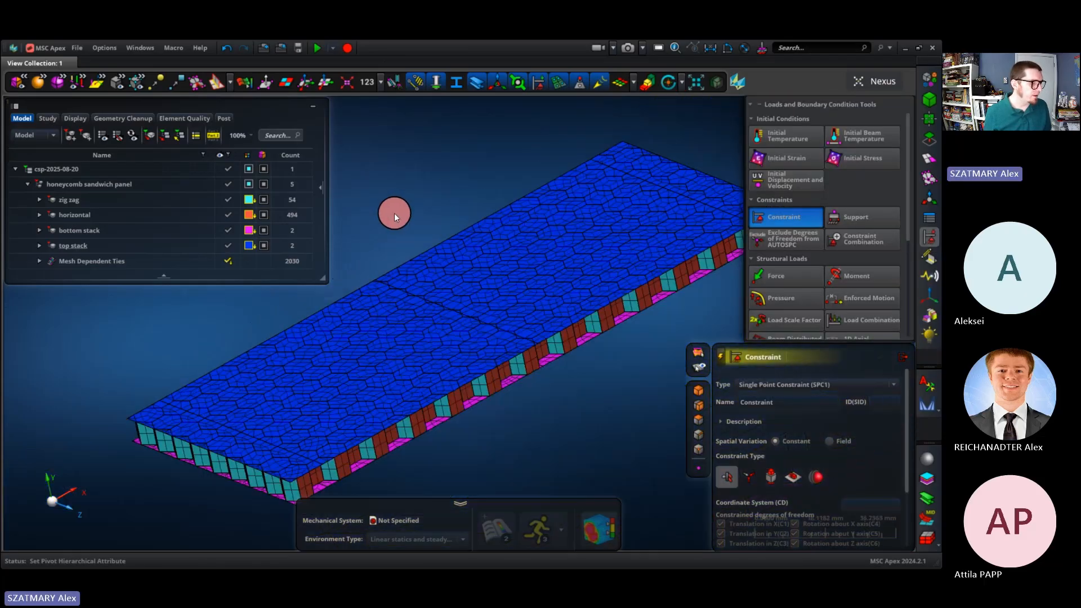
middle_drag(528, 404, 507, 387)
click(735, 480)
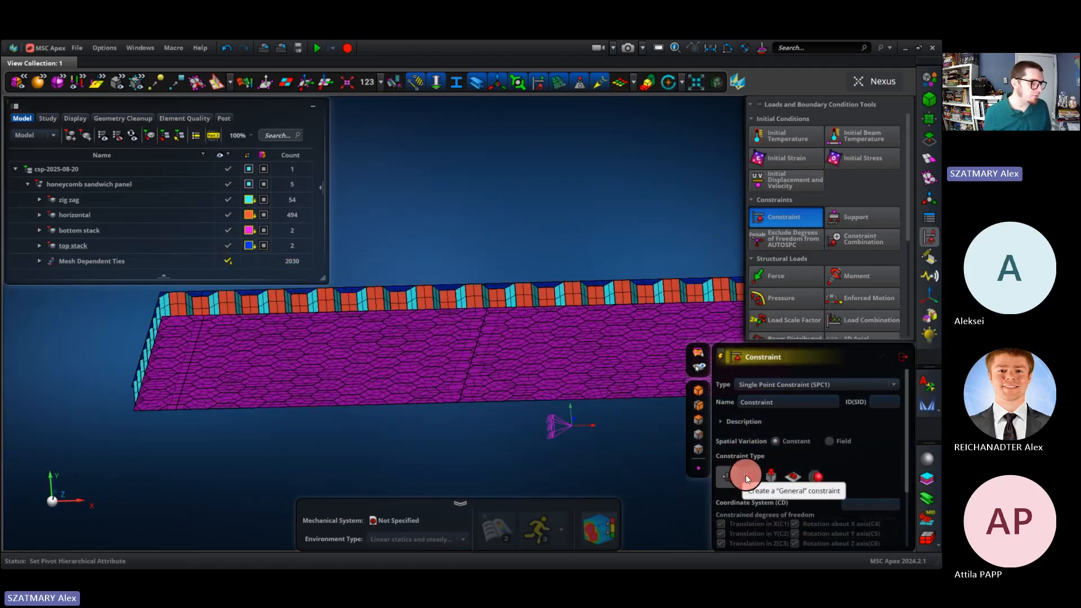
click(746, 475)
click(753, 525)
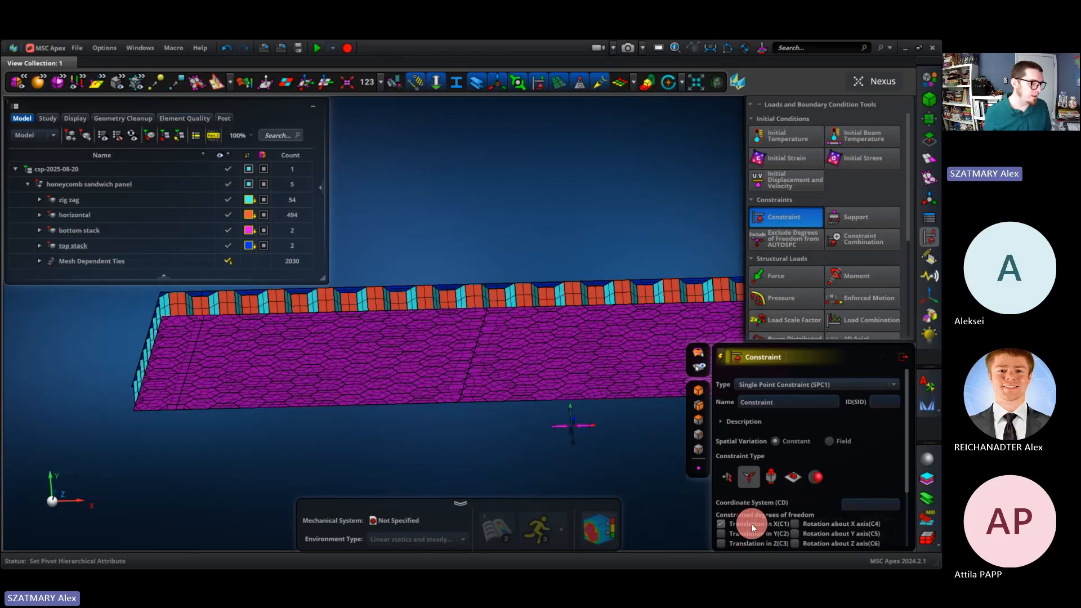
click(743, 534)
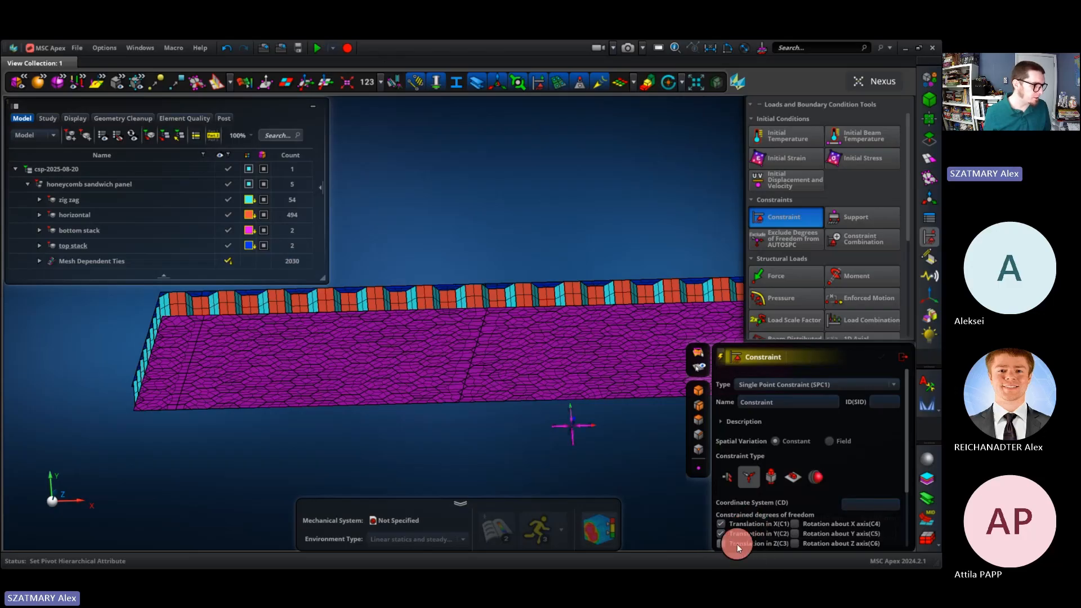
click(738, 544)
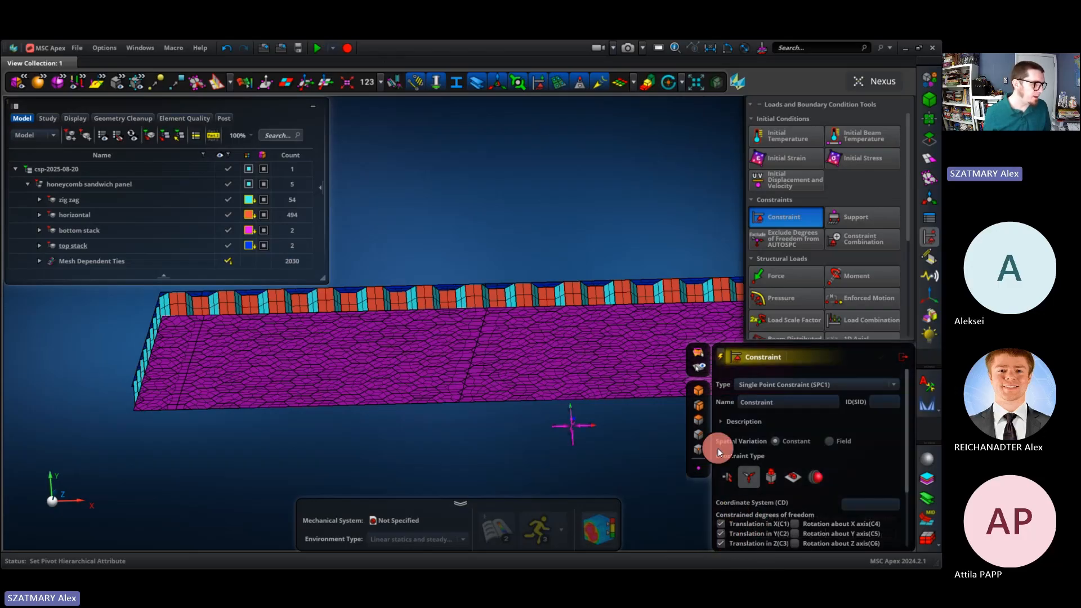
click(695, 436)
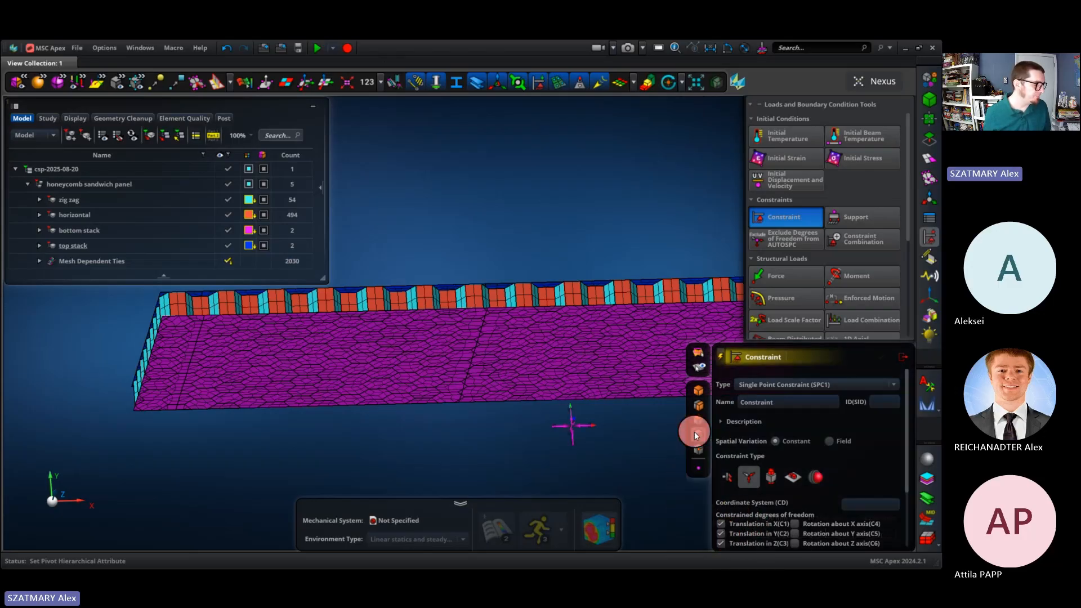
click(200, 333)
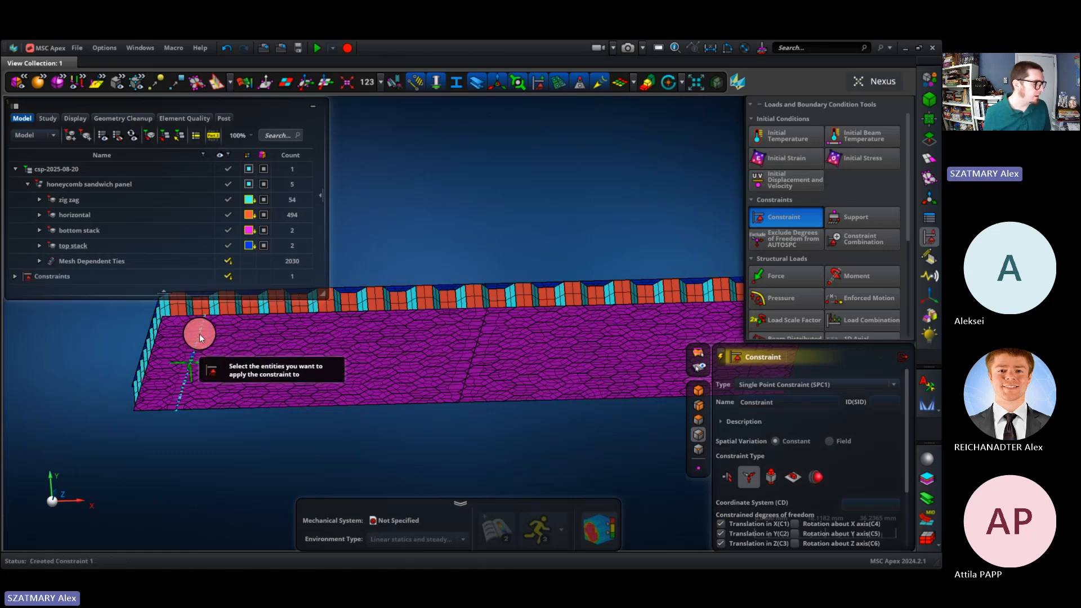
Constrain the transverse edge near the positive-X end of the bottom face sheet in Y and Z translation only.
right_drag(616, 430, 425, 441)
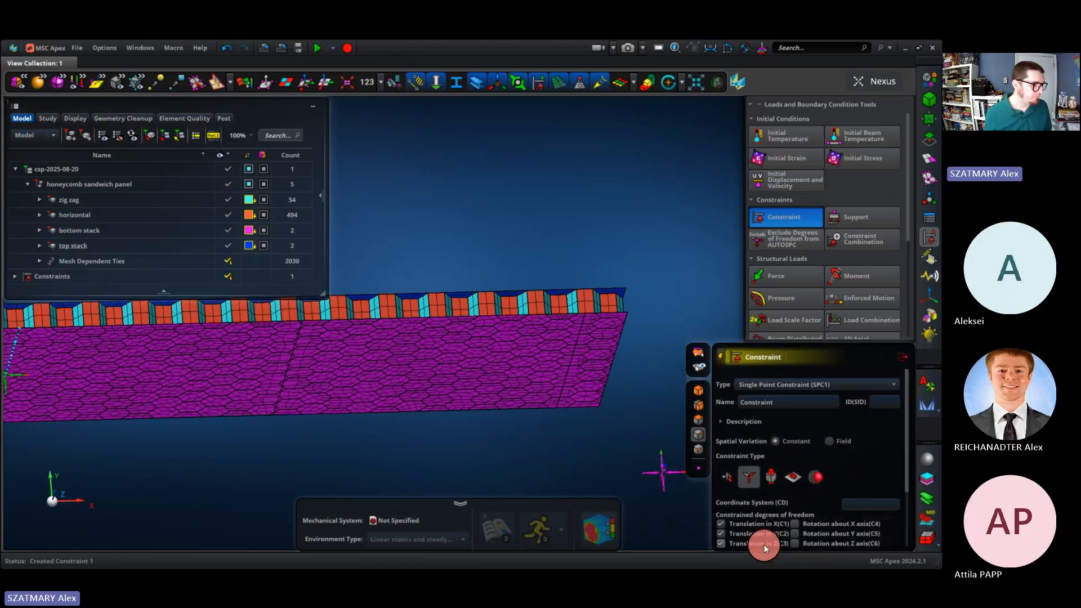
click(754, 526)
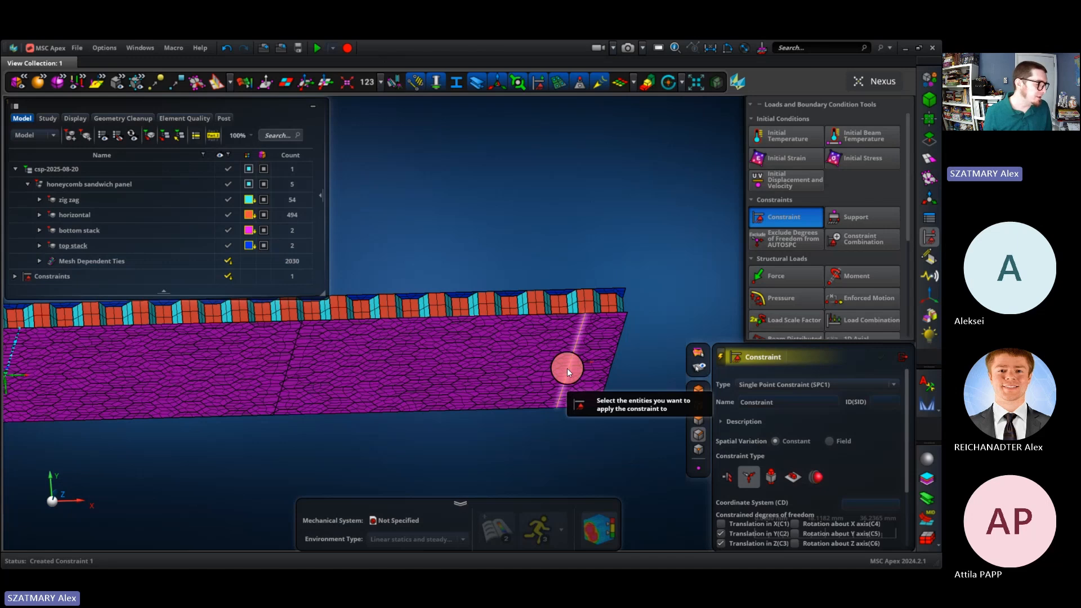
click(566, 368)
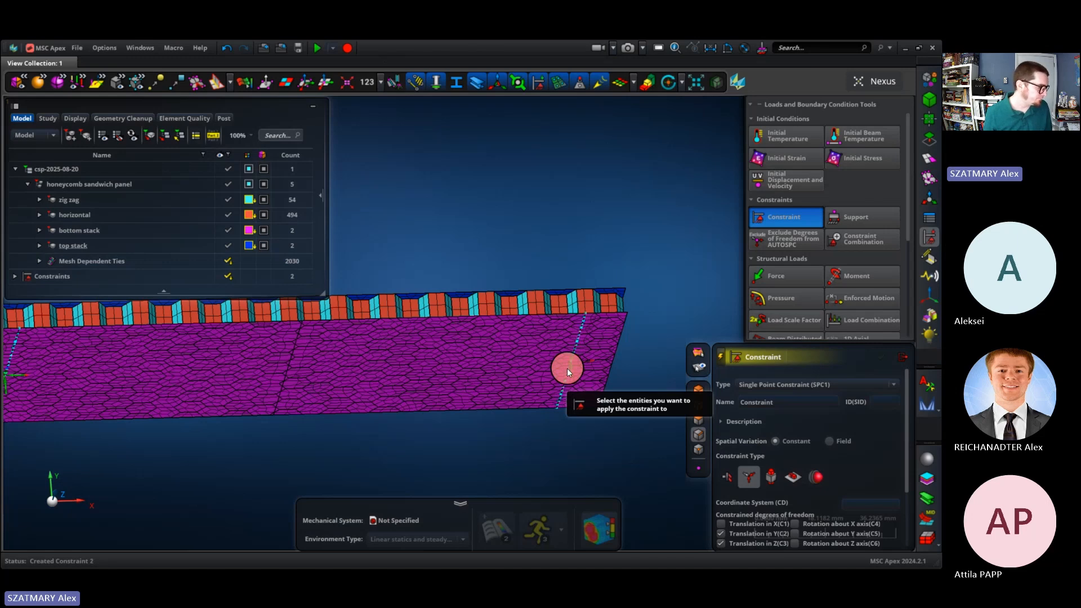
Apply an enforced motion of -30 mm in Y to the transverse middle edge of the top face sheet.
middle_drag(535, 259, 545, 290)
right_drag(500, 310, 561, 346)
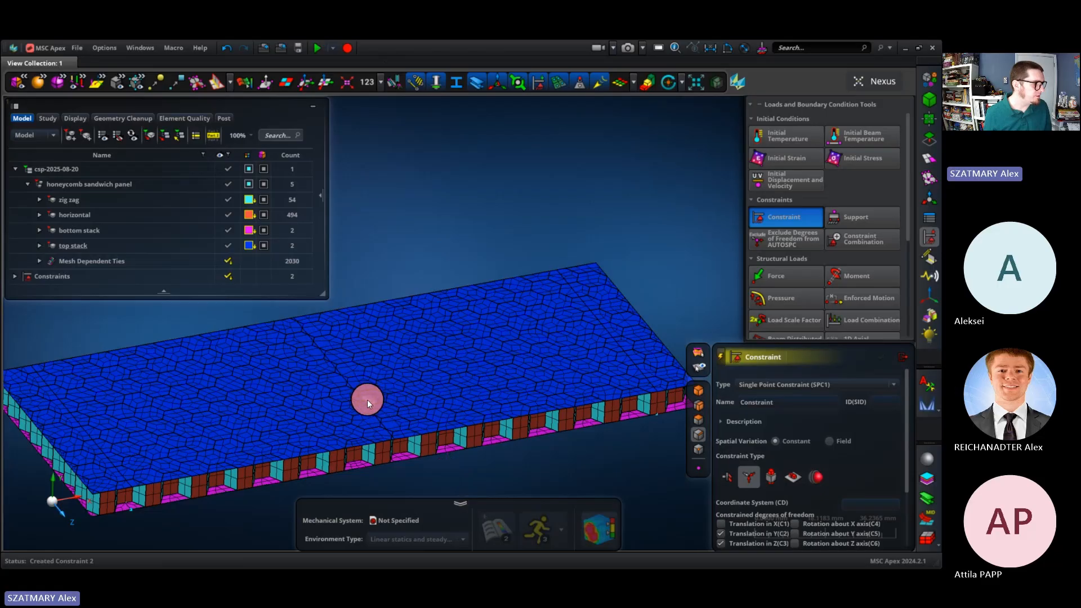
click(859, 299)
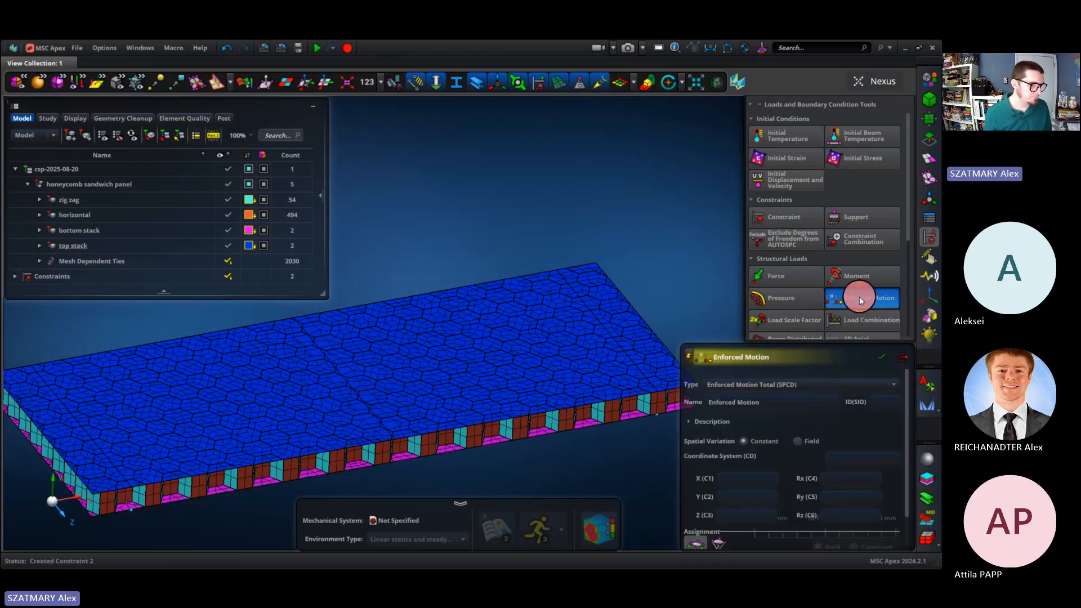
click(743, 497)
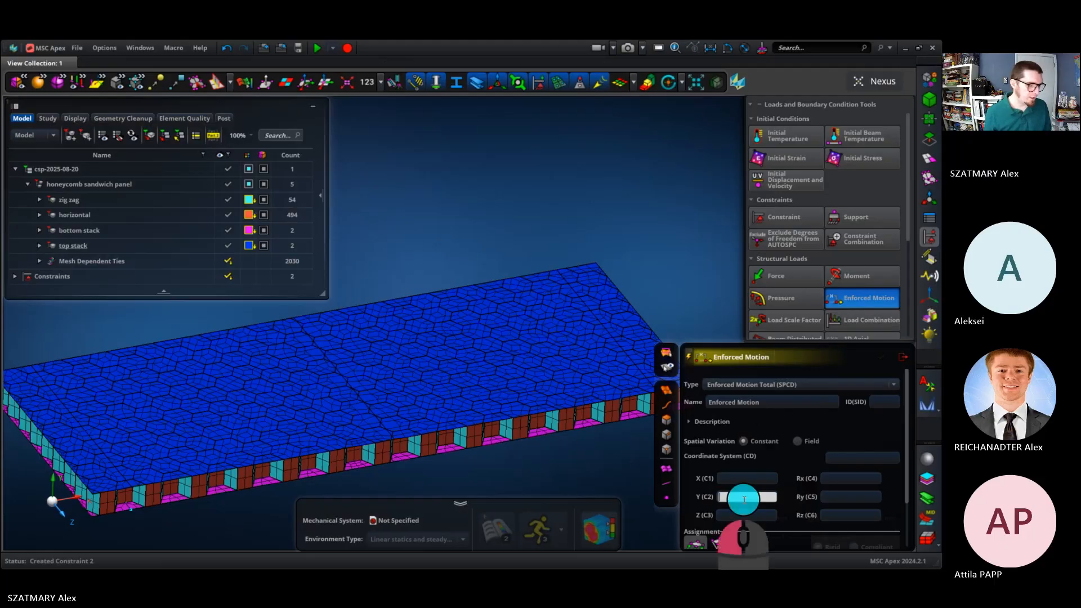
text(-30)
key(Tab)
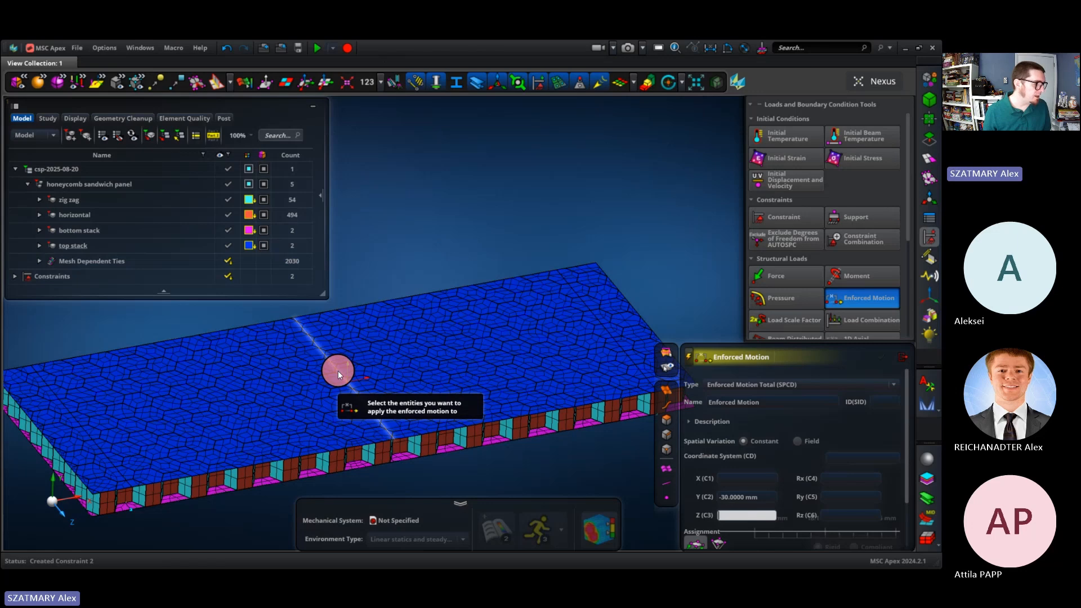
click(338, 370)
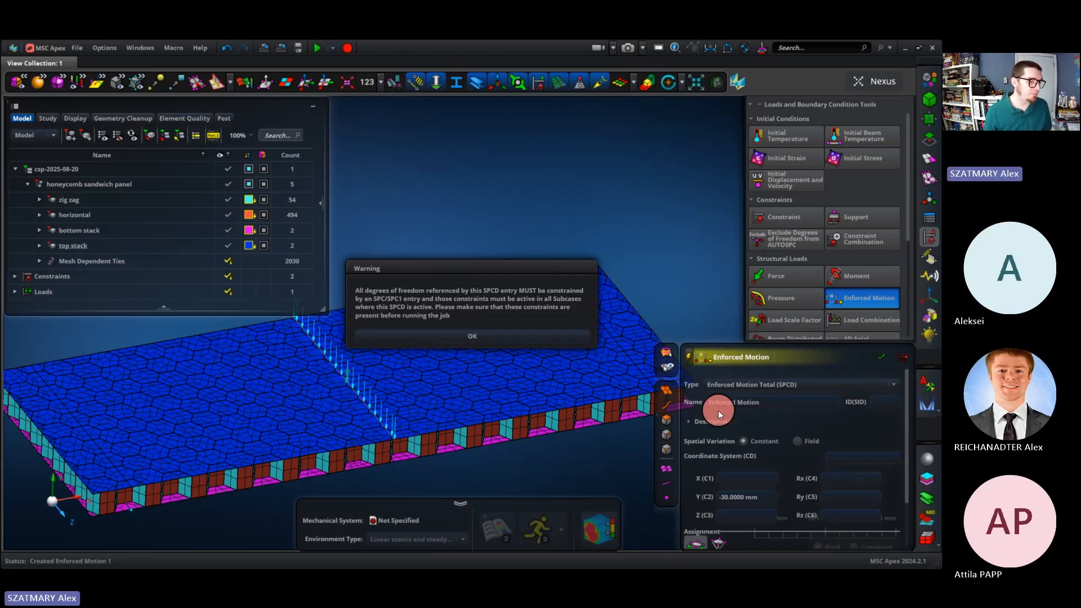
click(488, 339)
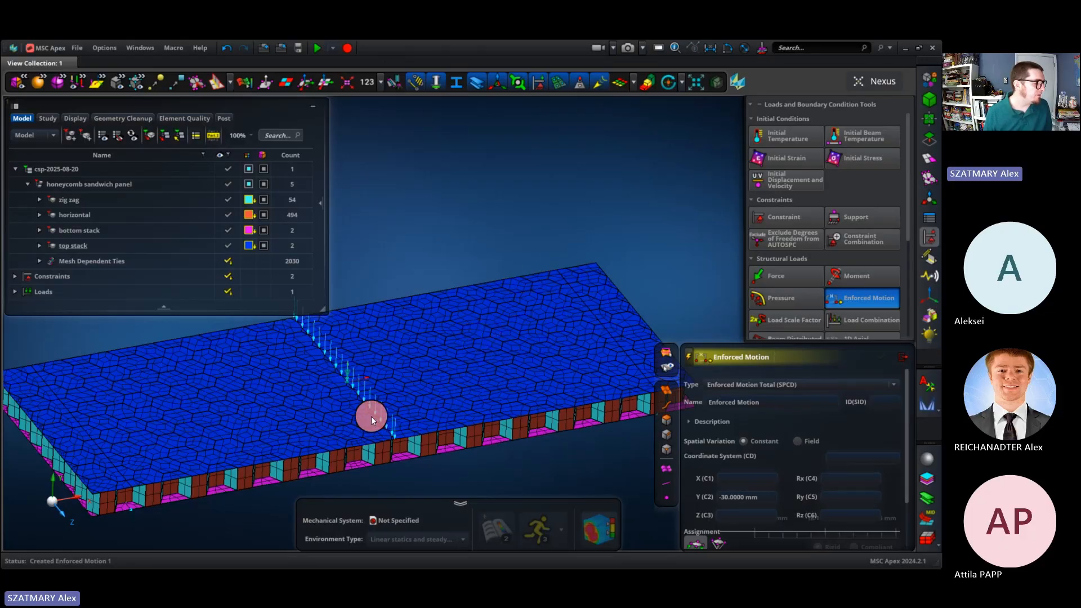
Add a general constraint in Y translation only to the top face sheet's middle edge carrying the enforced motion.
click(784, 217)
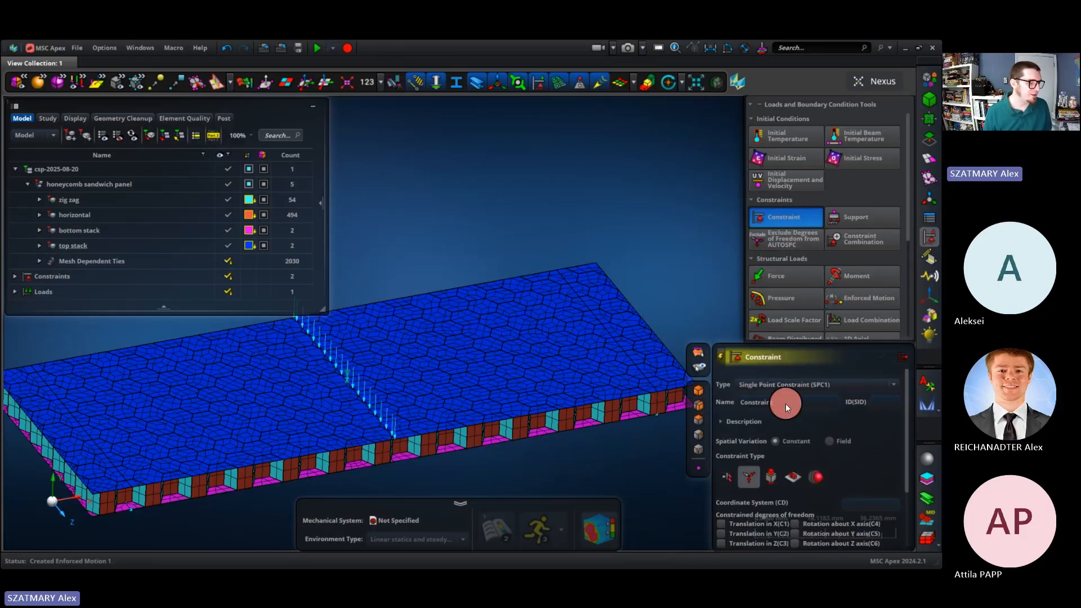
click(748, 534)
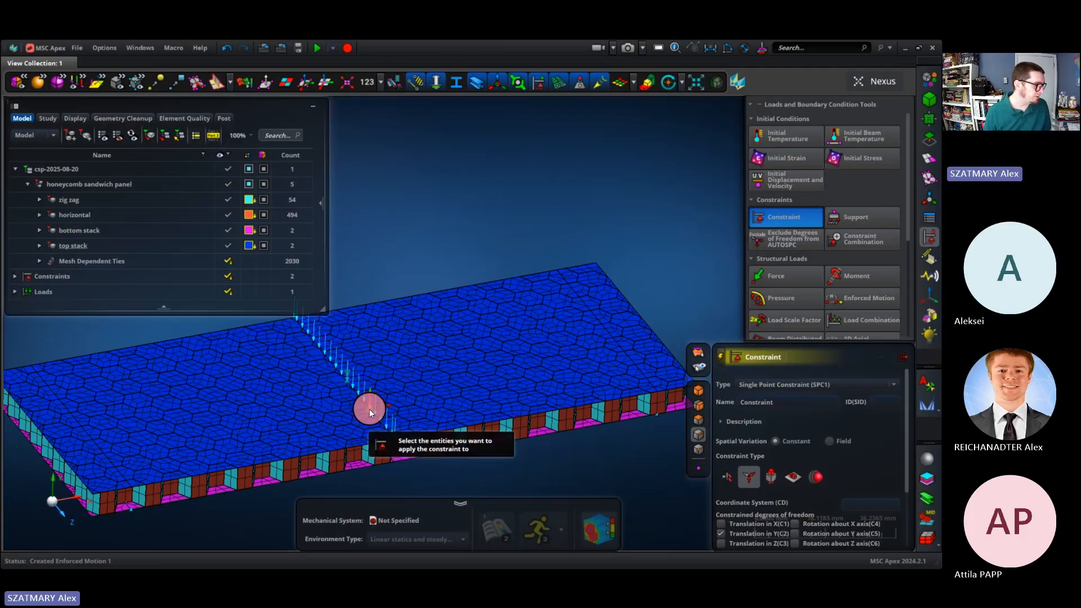
scroll(370, 409, up, 5)
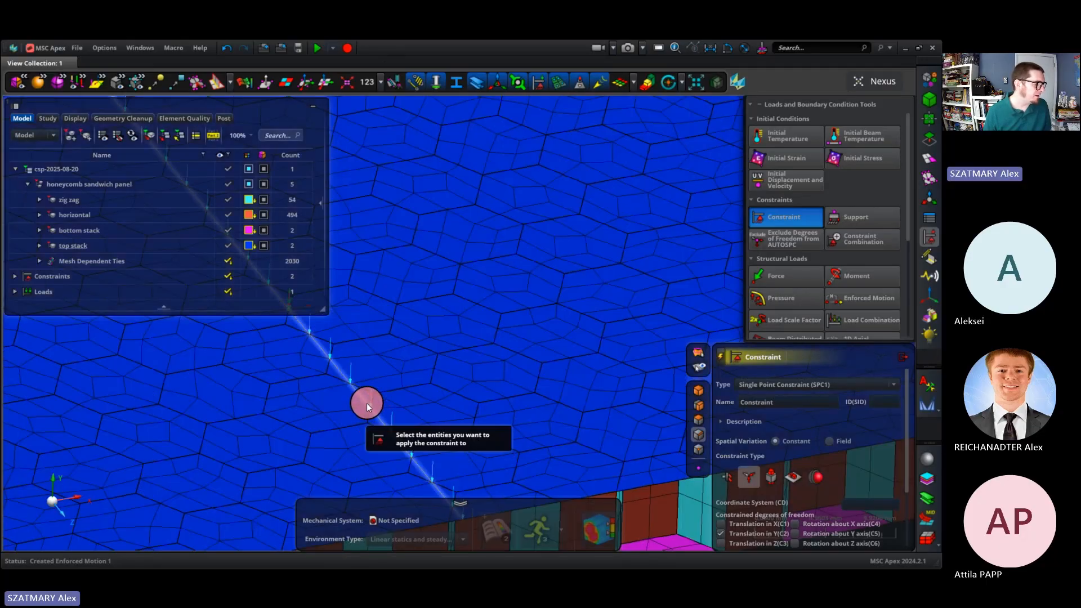
click(367, 403)
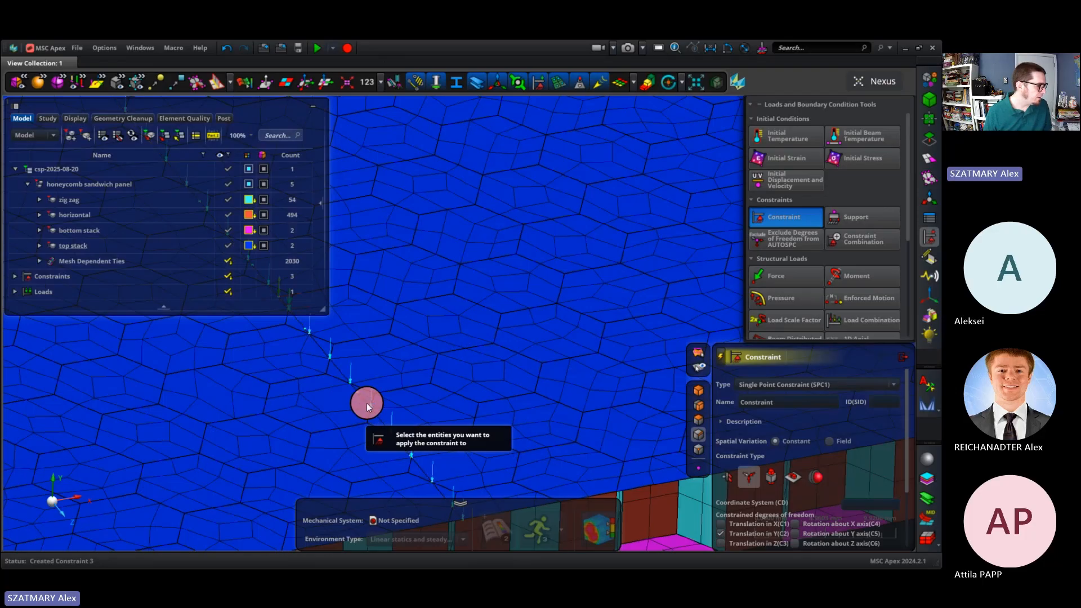
Leave the constraint tool and run the macro script "create materials honeycomb.py" to create the panel materials.
click(347, 378)
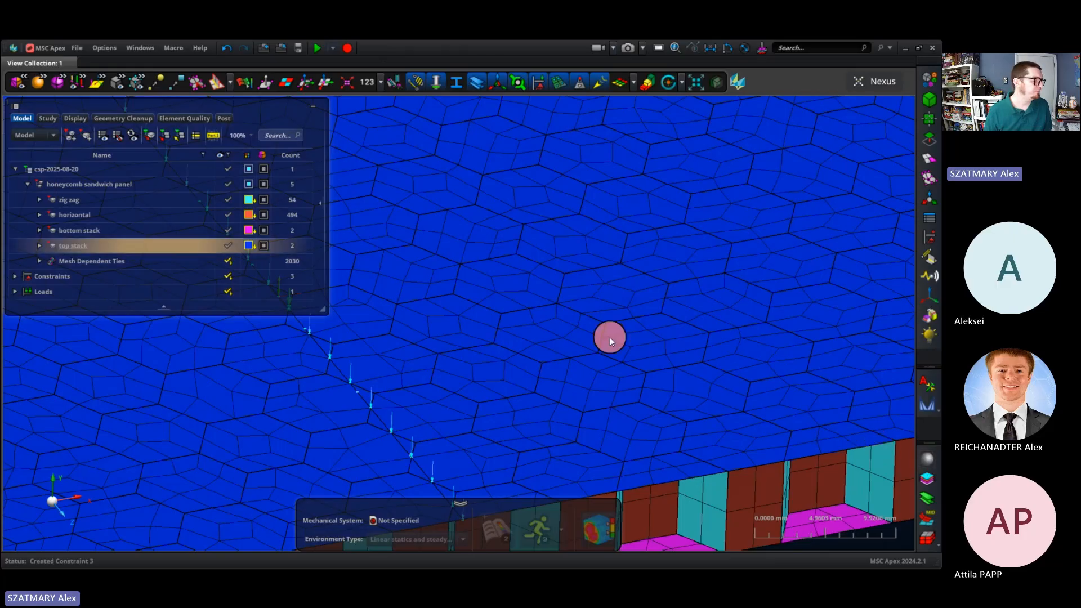
click(170, 47)
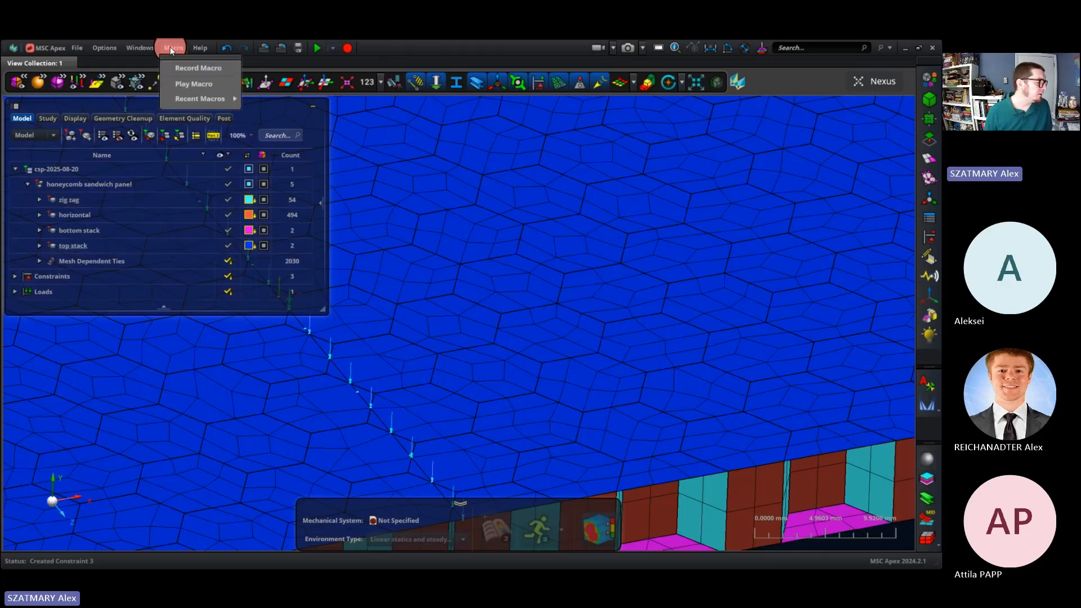
click(188, 83)
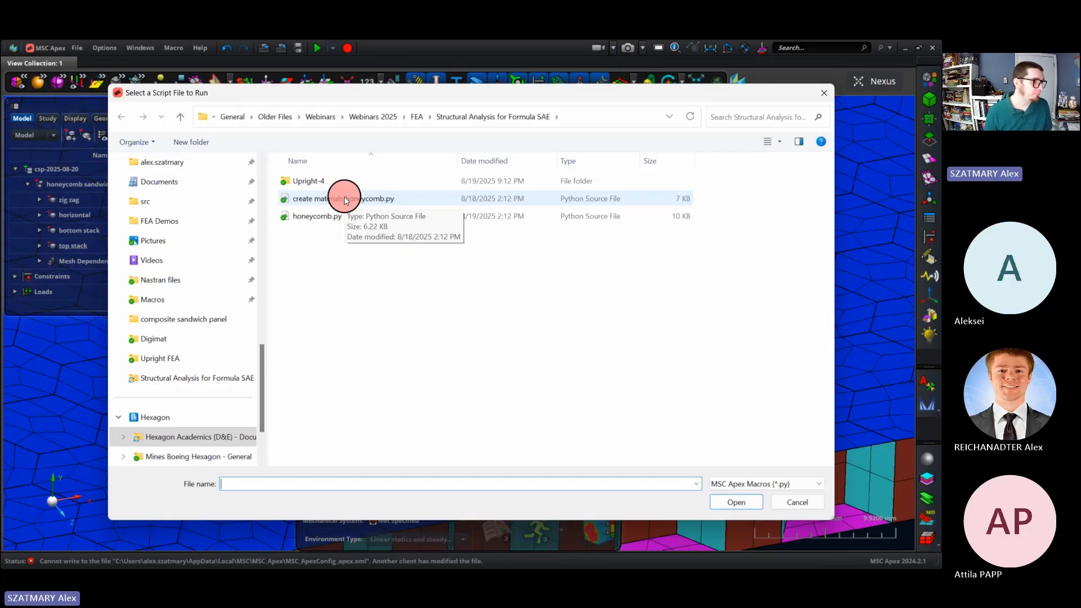
double_click(345, 198)
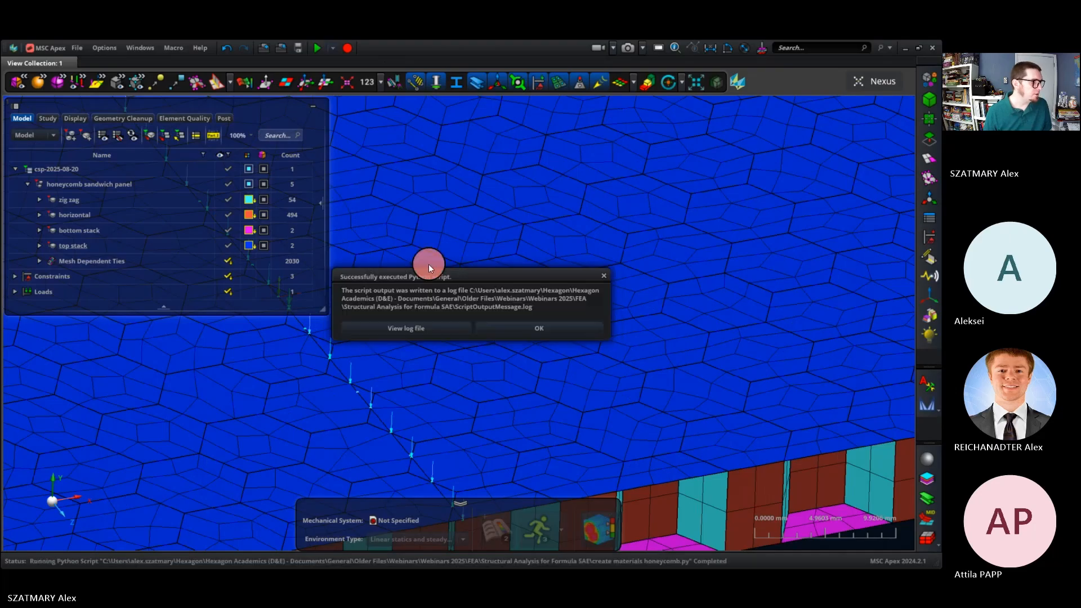
click(569, 329)
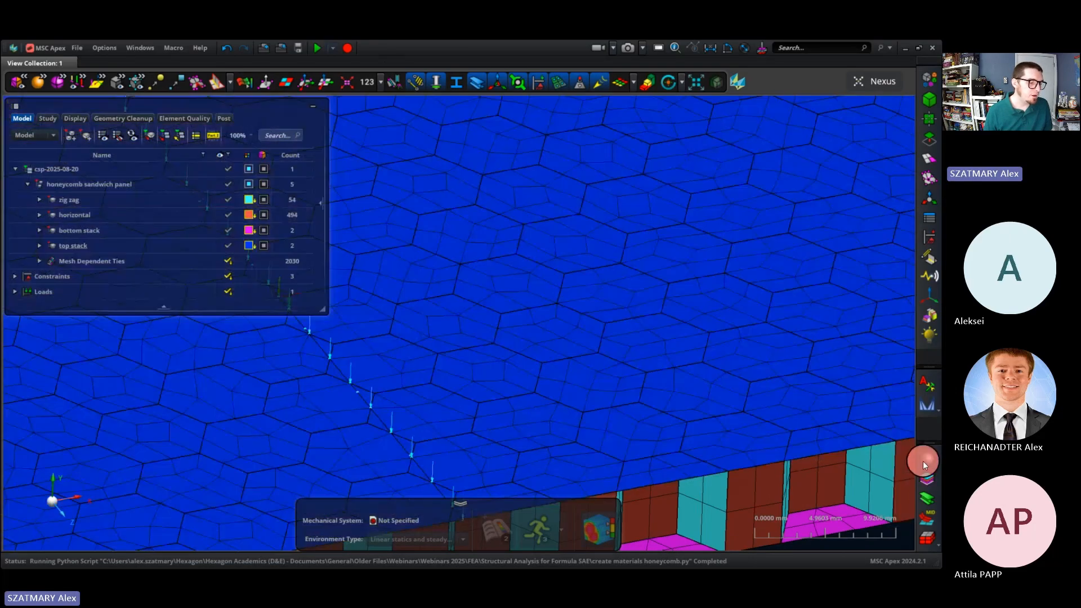
Open the Aluminum material, check its selectable constitutive models, and show its Elasto-Plastic (MATEP) properties.
click(923, 461)
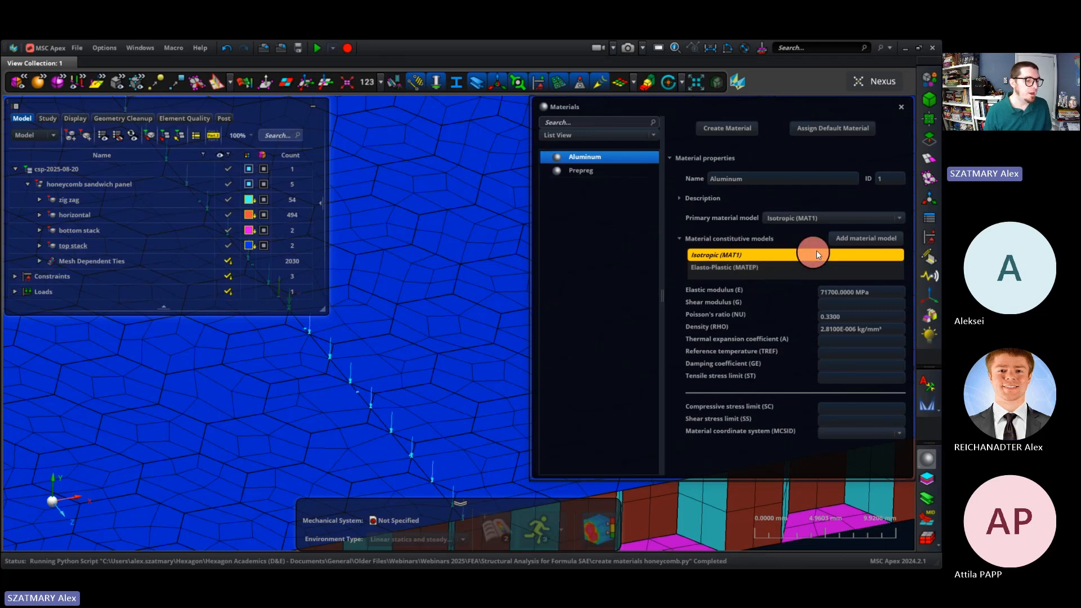
click(846, 238)
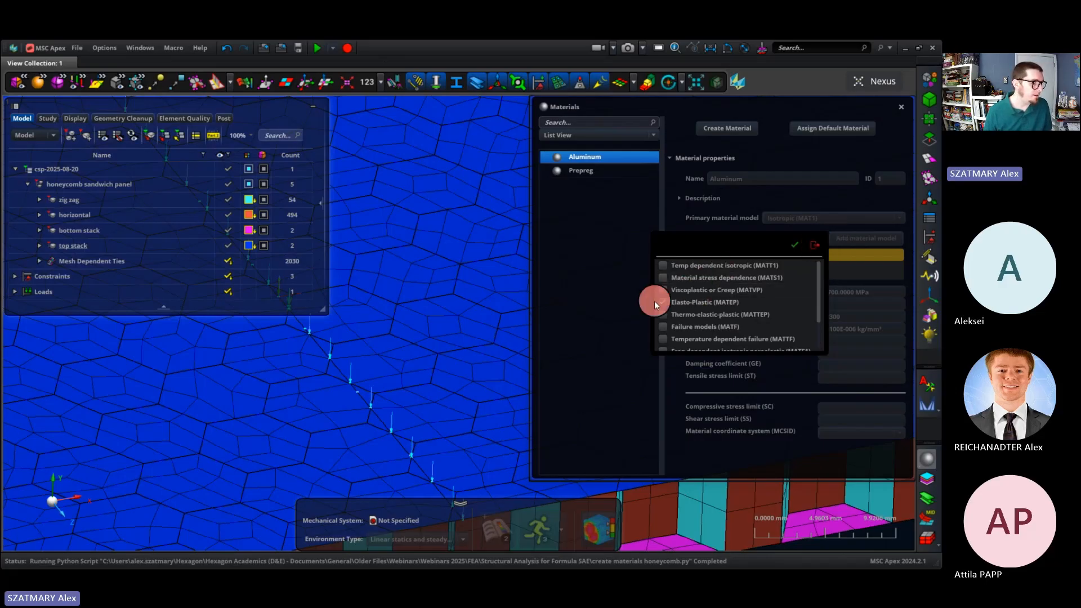
click(887, 251)
click(806, 248)
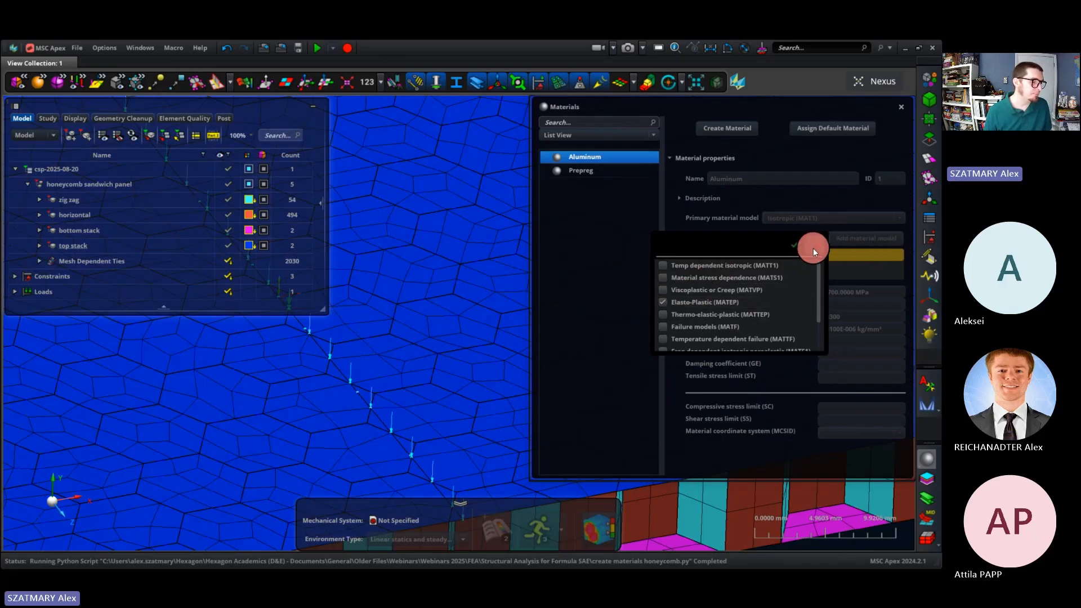
click(712, 267)
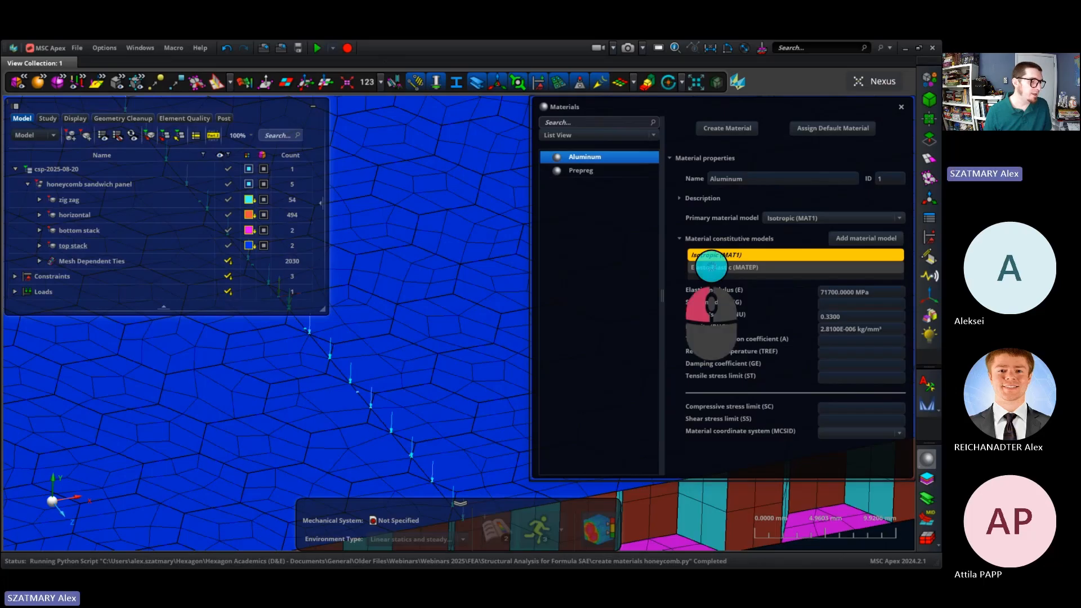
click(704, 267)
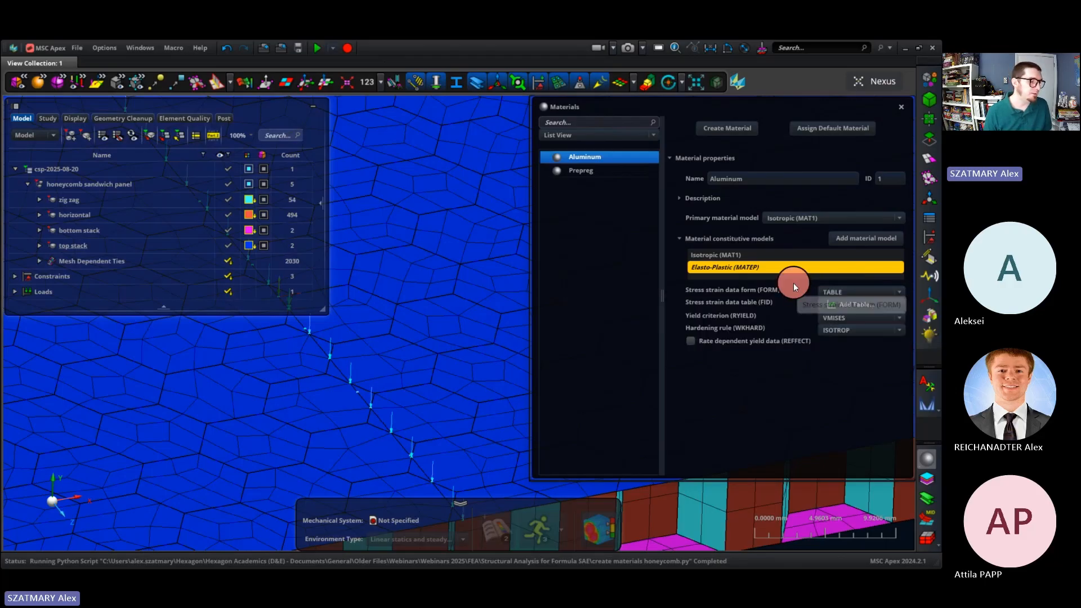
Add a stress-strain table to Aluminum from AluminiumPlasticity.csv, using the curve type Cauchy (true) stress vs. plastic true strain.
click(834, 305)
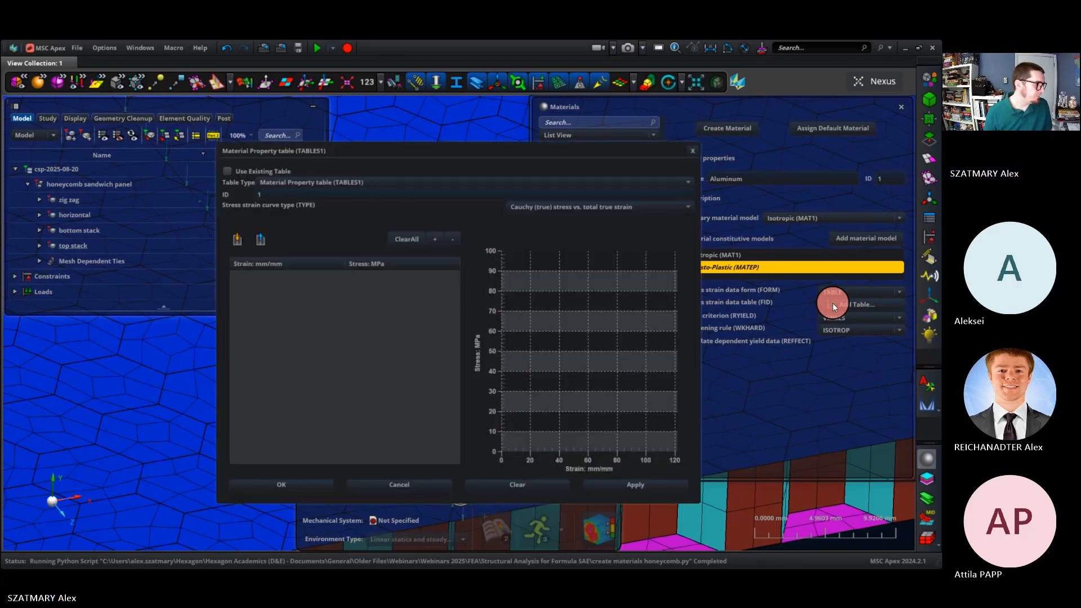
click(235, 237)
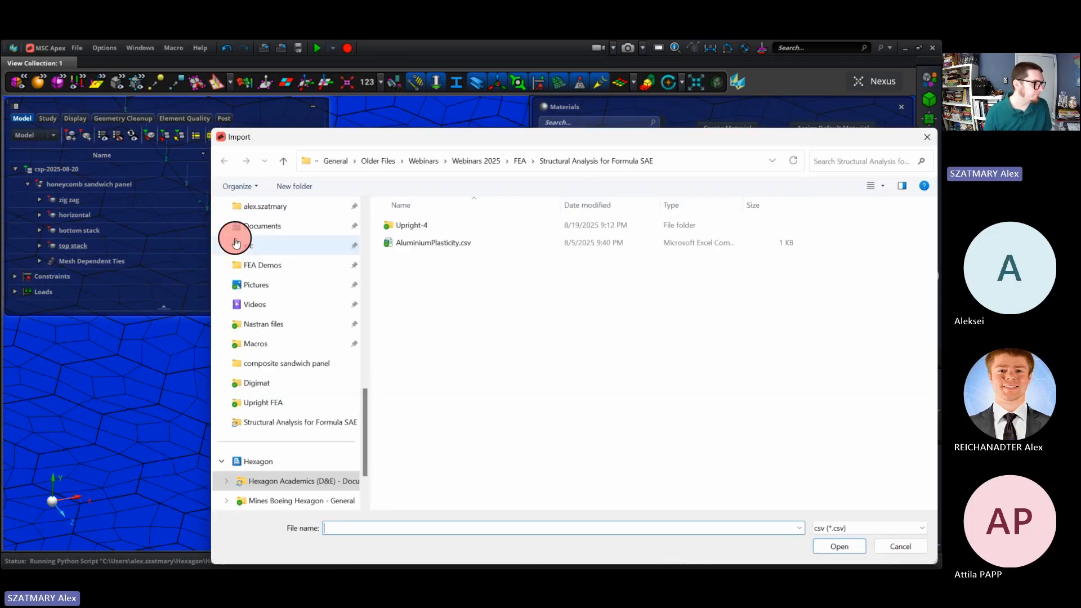
double_click(433, 242)
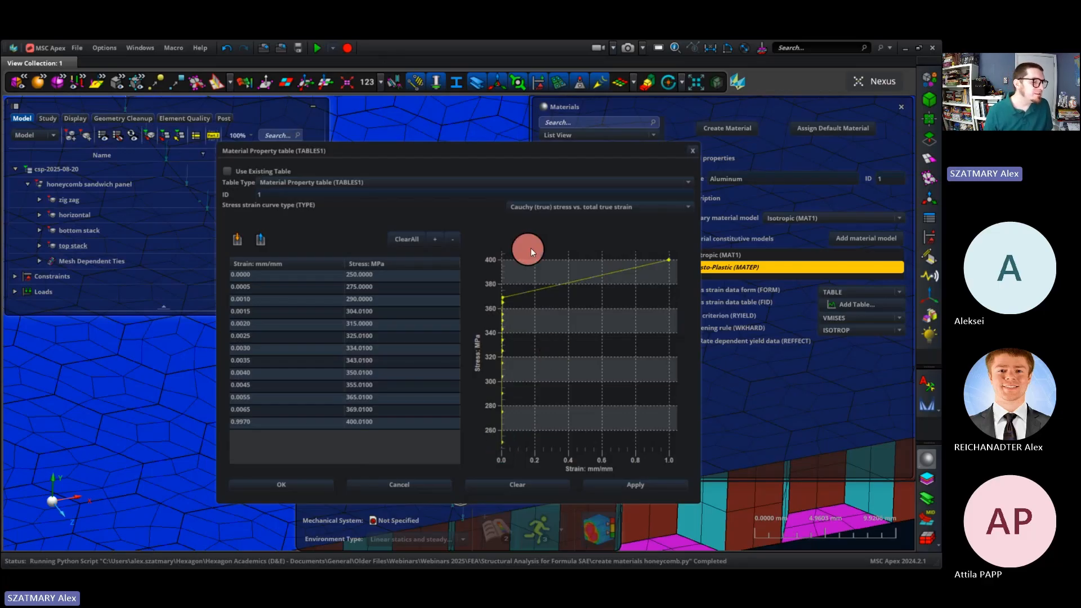
click(594, 208)
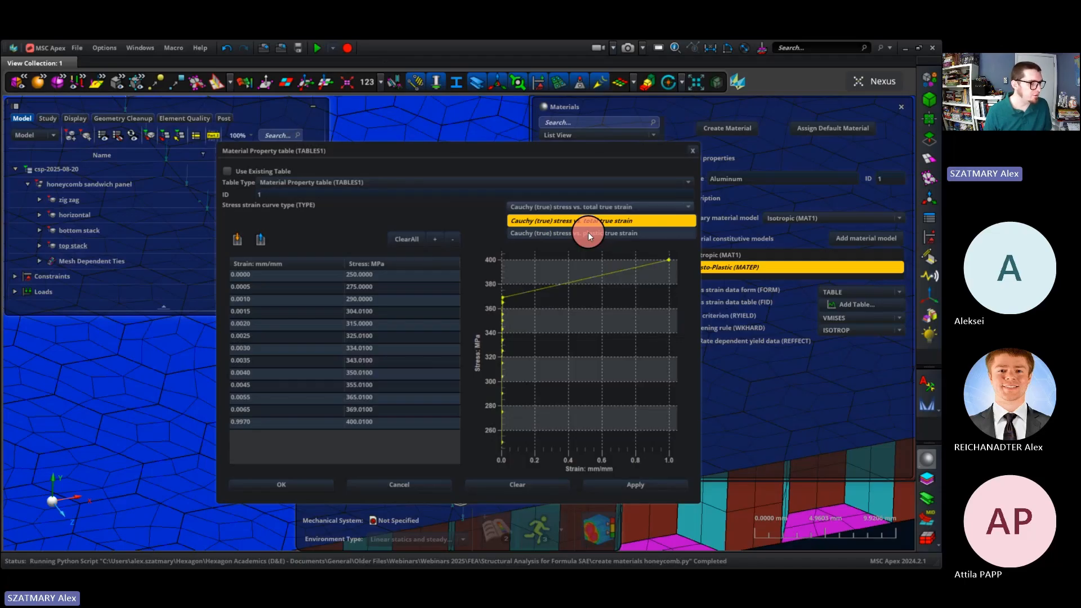
click(588, 232)
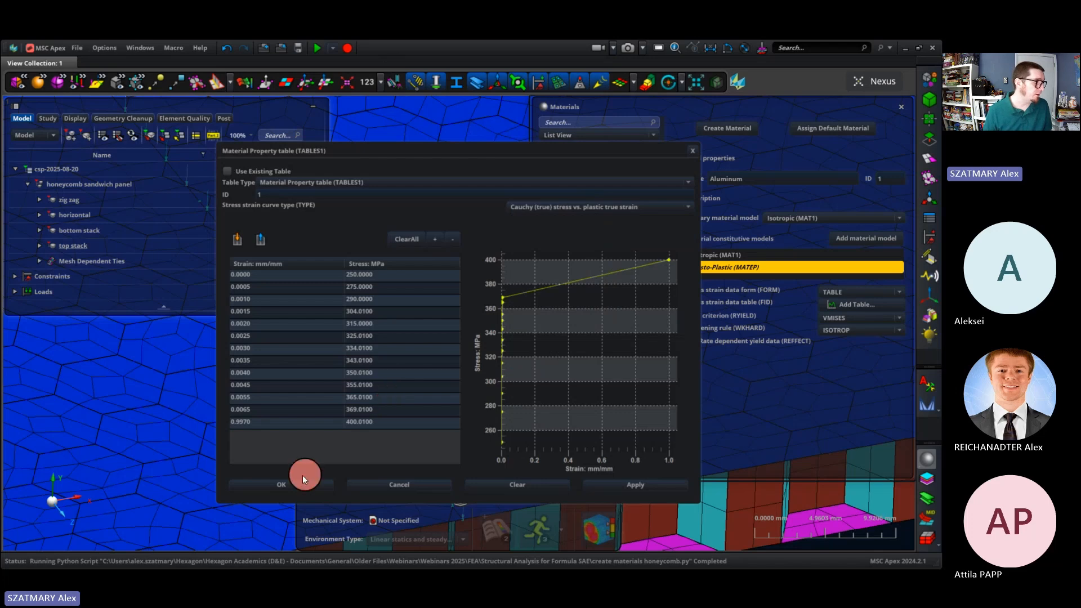
click(293, 486)
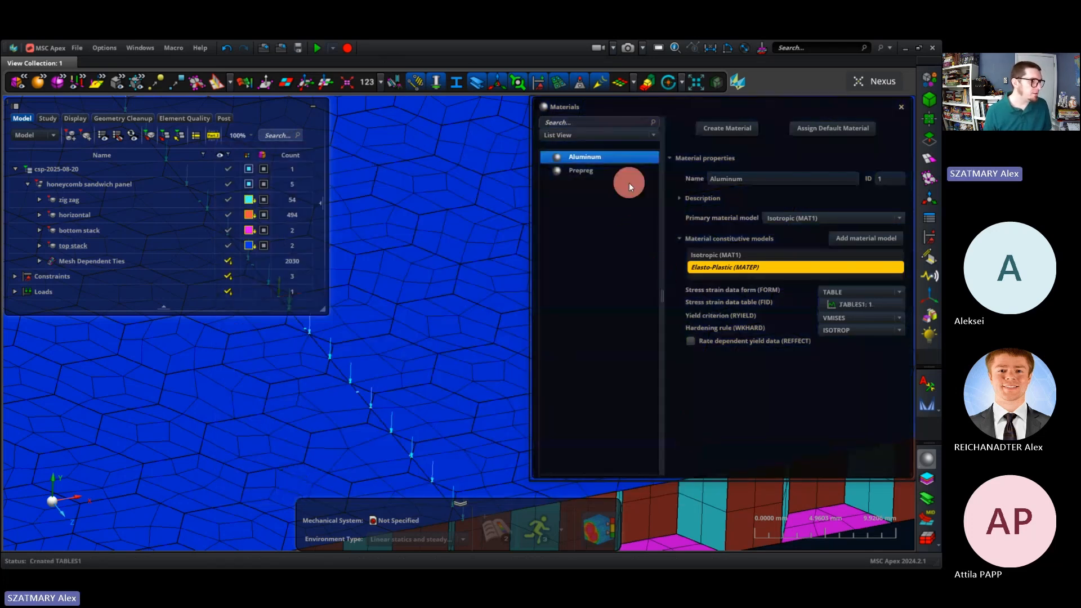
Examine the Prepreg material's Shell orthotropic (MAT8) properties and the available primary material models.
click(603, 171)
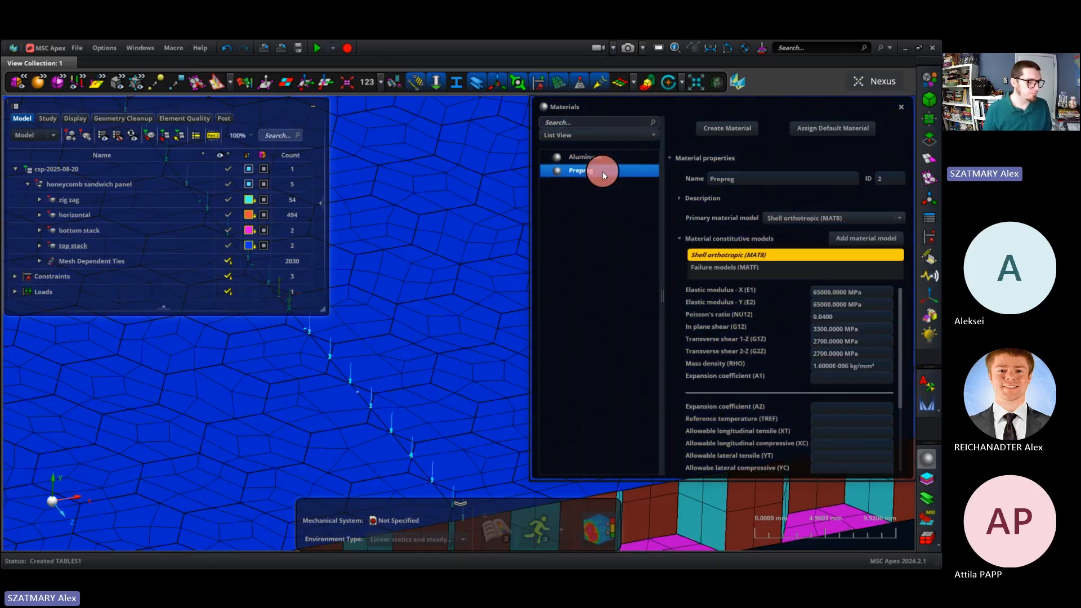
click(778, 223)
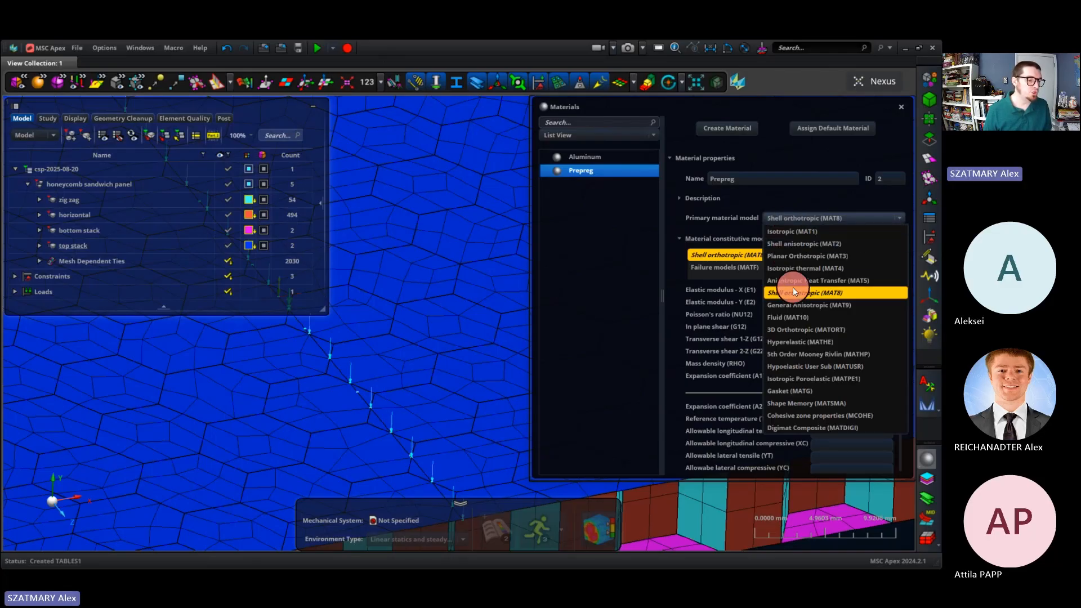
click(702, 215)
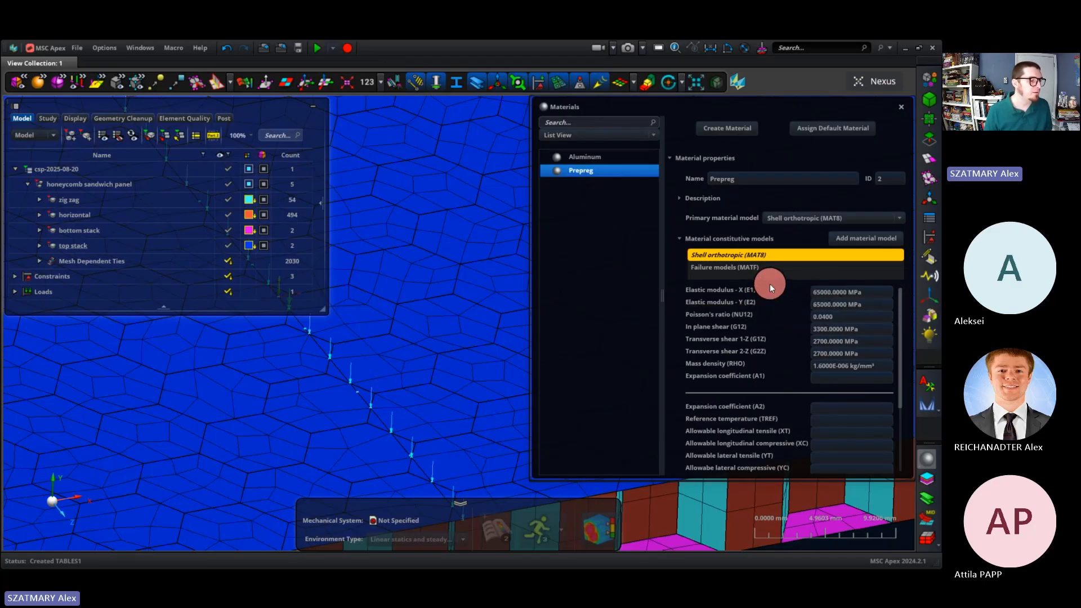
Examine Prepreg's Failure models (MATF) settings, including progressive failure type, first failure criteria, allowable stresses and progressive failure options.
click(709, 268)
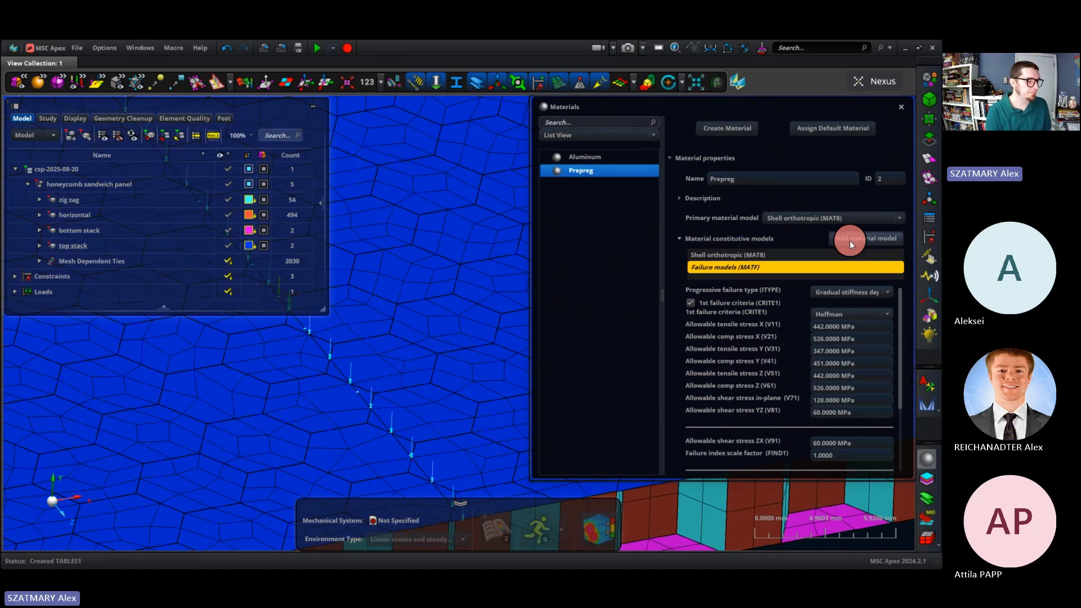
click(837, 293)
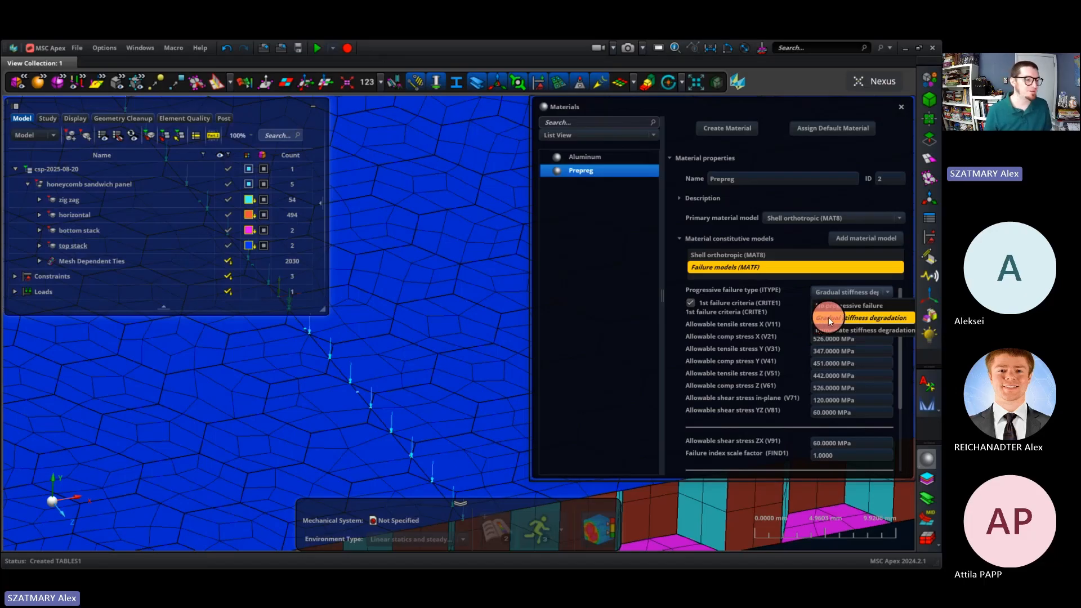
click(732, 334)
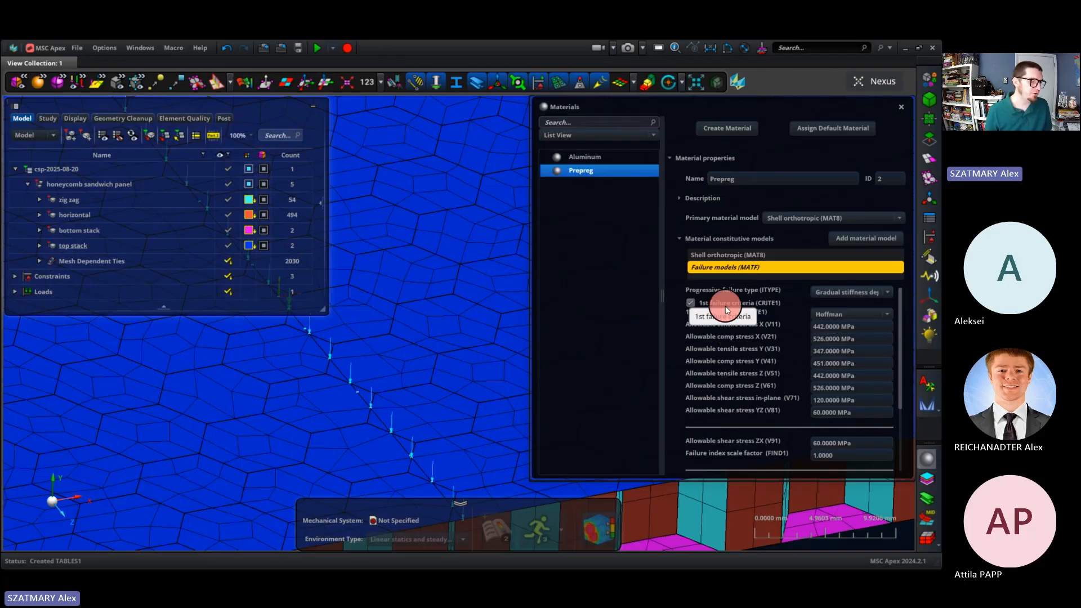
click(822, 315)
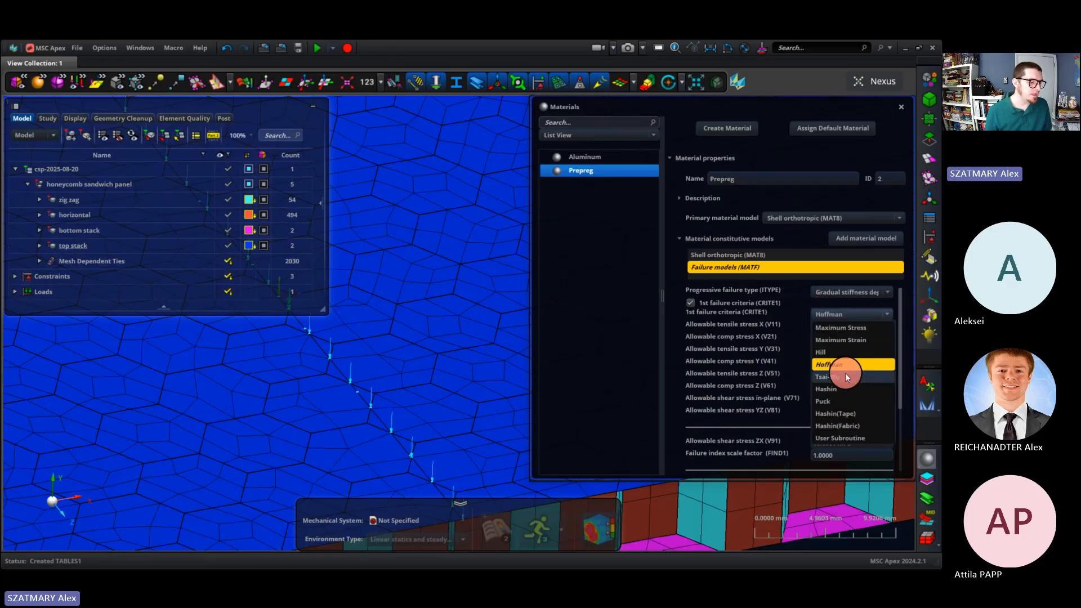
click(772, 322)
scroll(771, 322, down, 2)
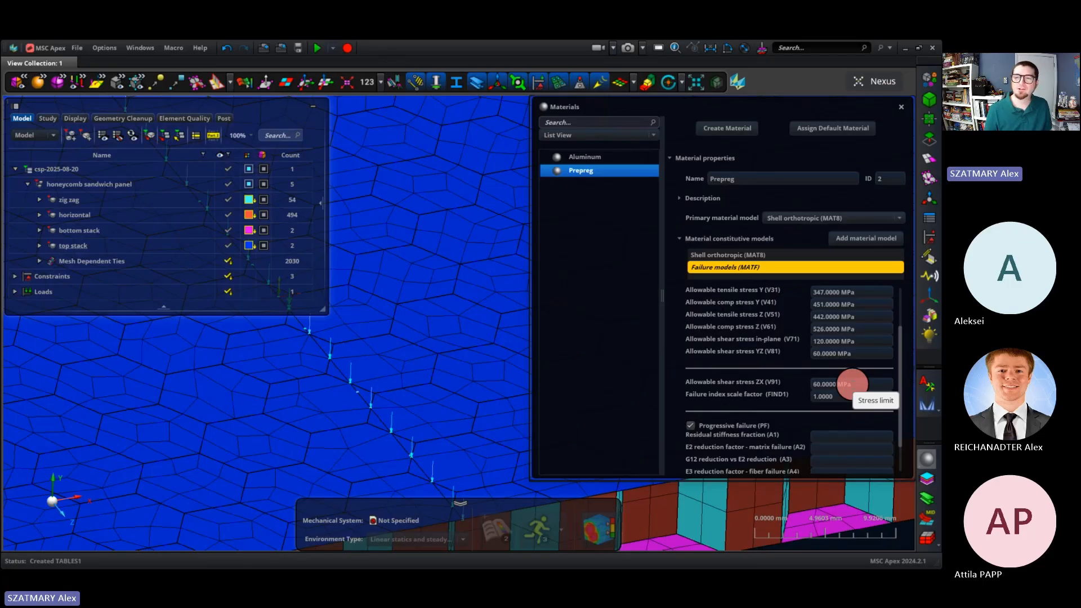
click(690, 427)
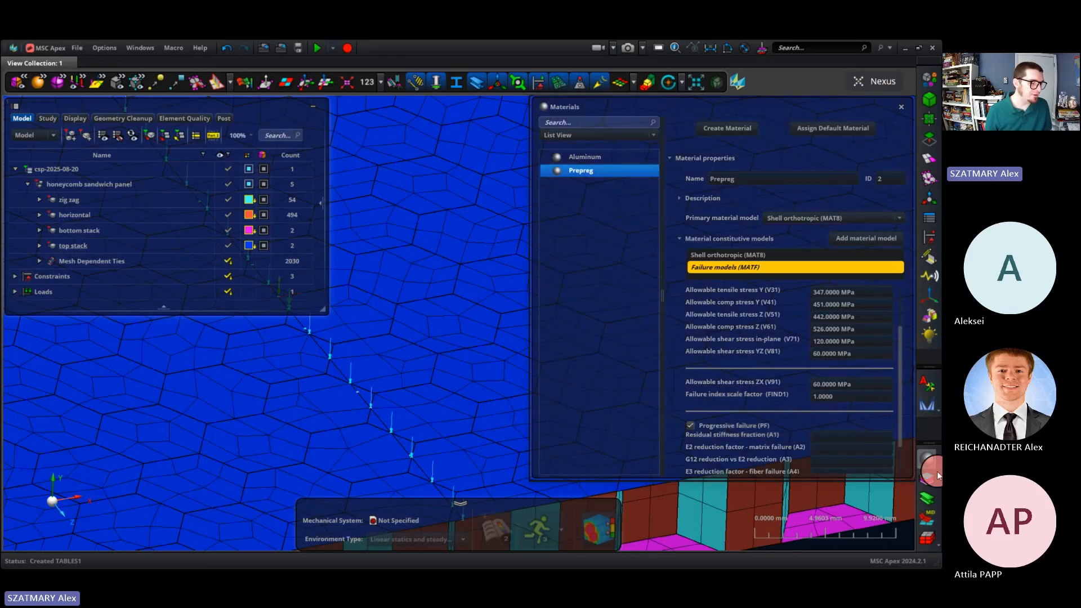
Create a composite sheet using the Prepreg material with a thickness of 0.25 mm.
click(926, 479)
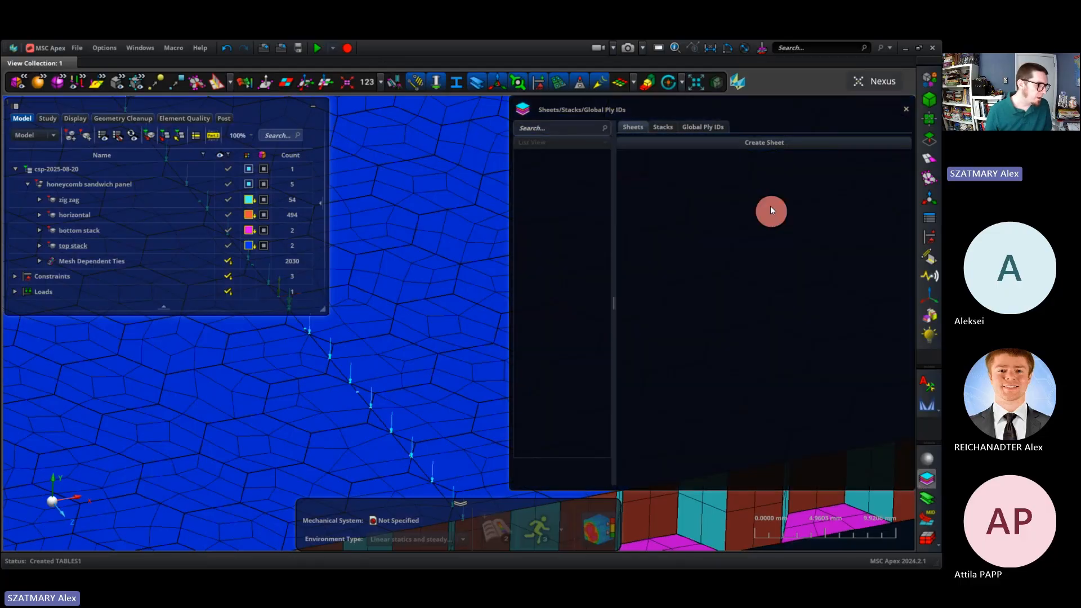
click(735, 142)
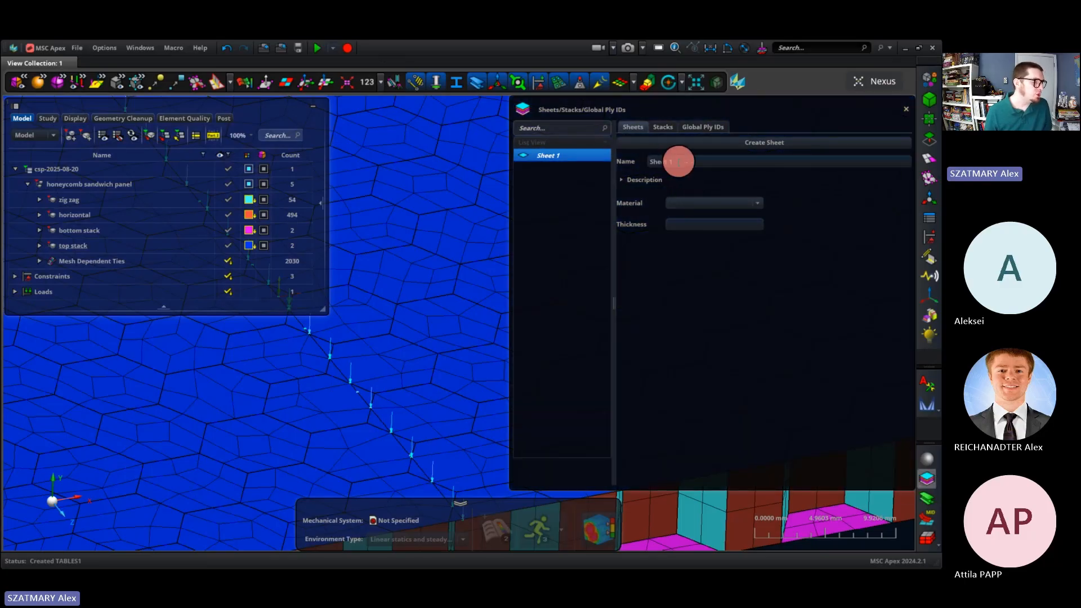
click(687, 209)
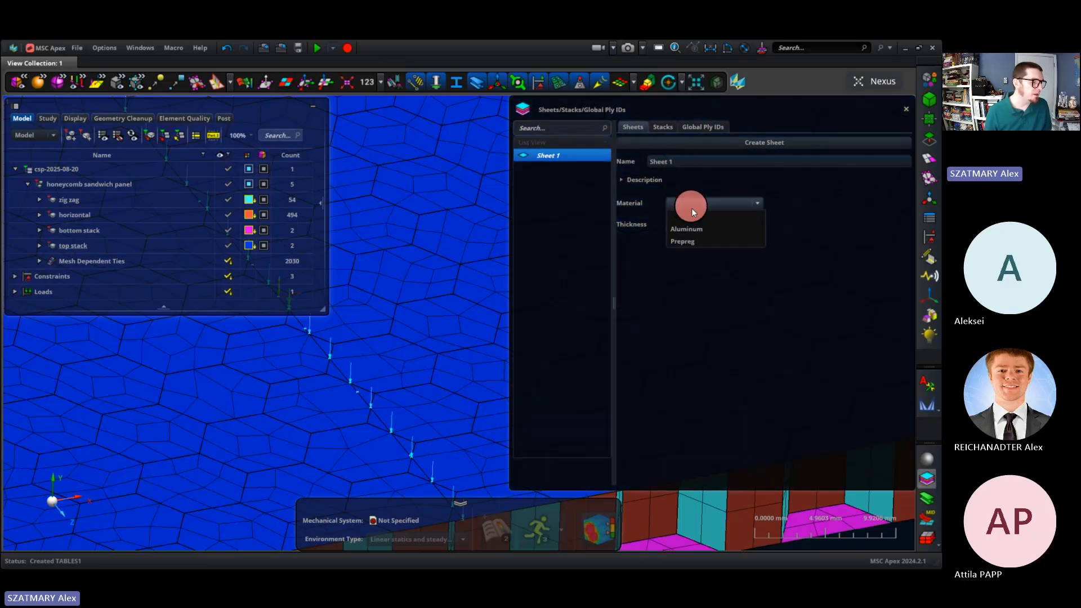
click(692, 242)
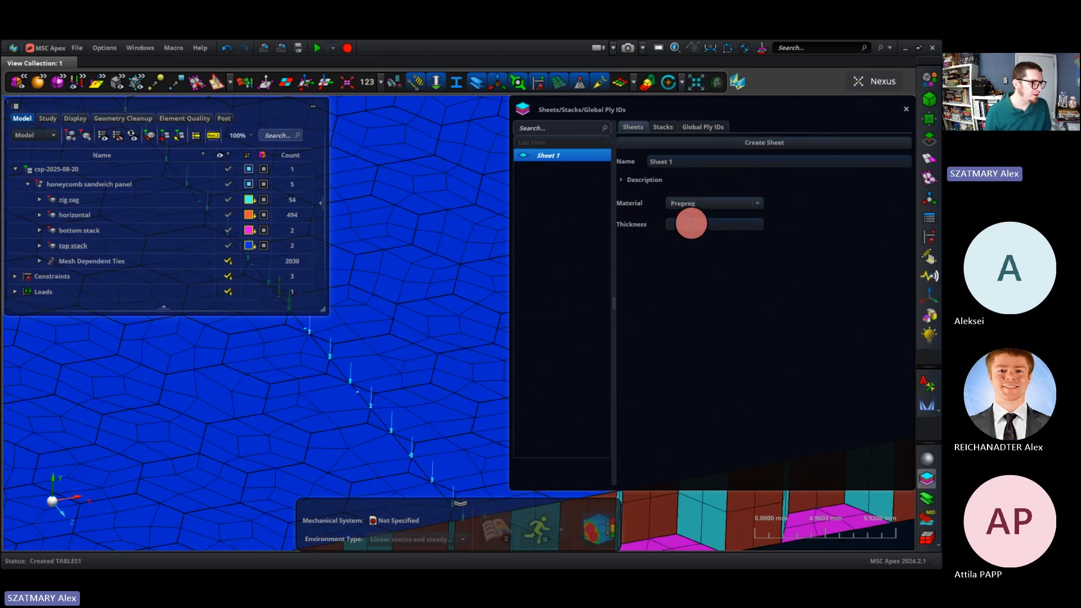
click(692, 224)
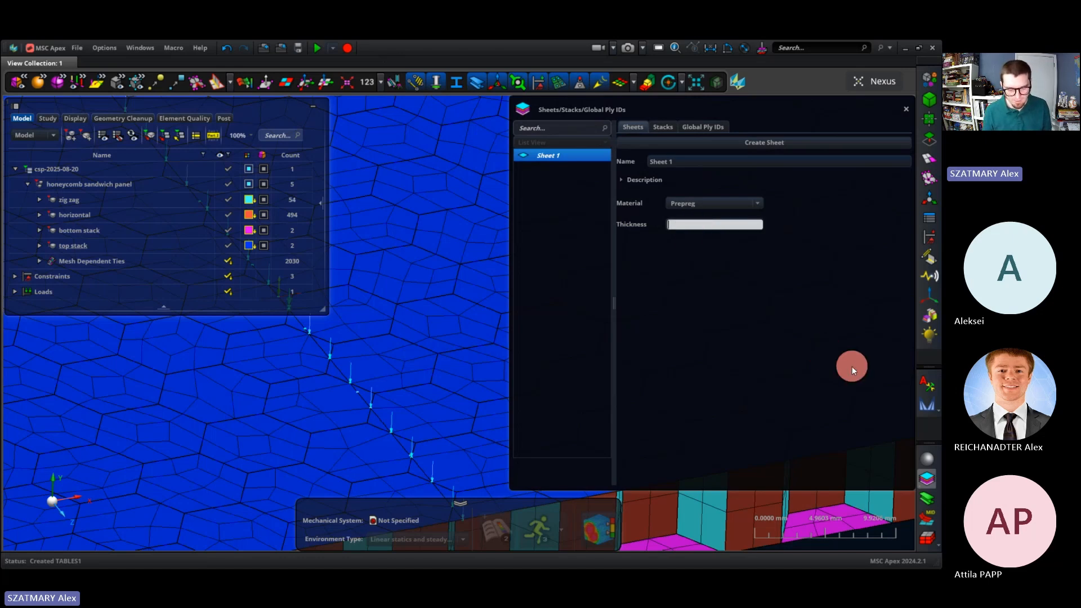
text(0.25)
key(Return)
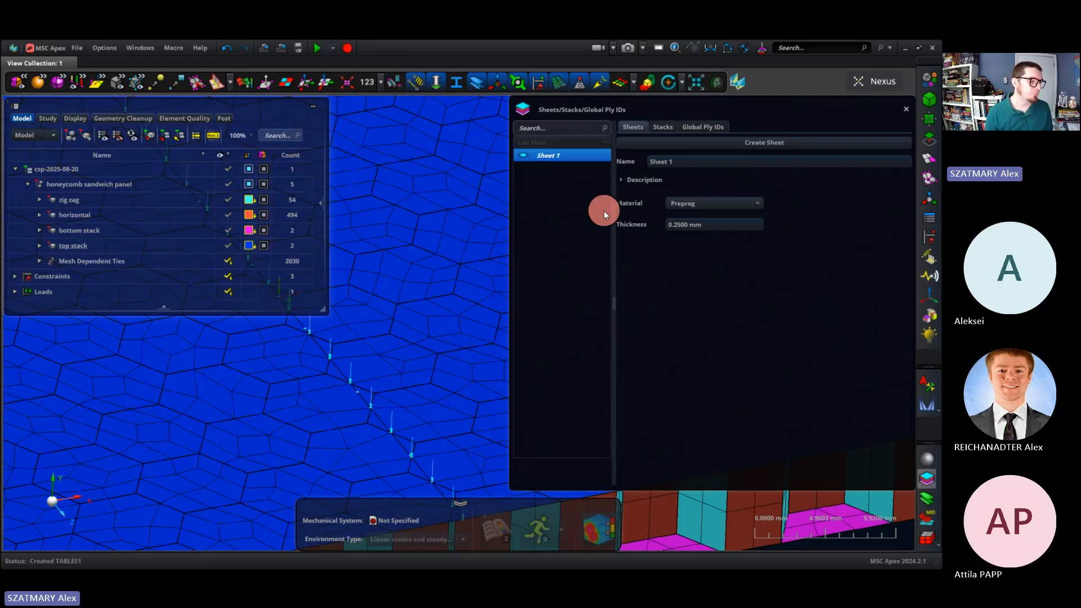
Create a composite stack and add Sheet 1 to it as the first layer.
click(661, 127)
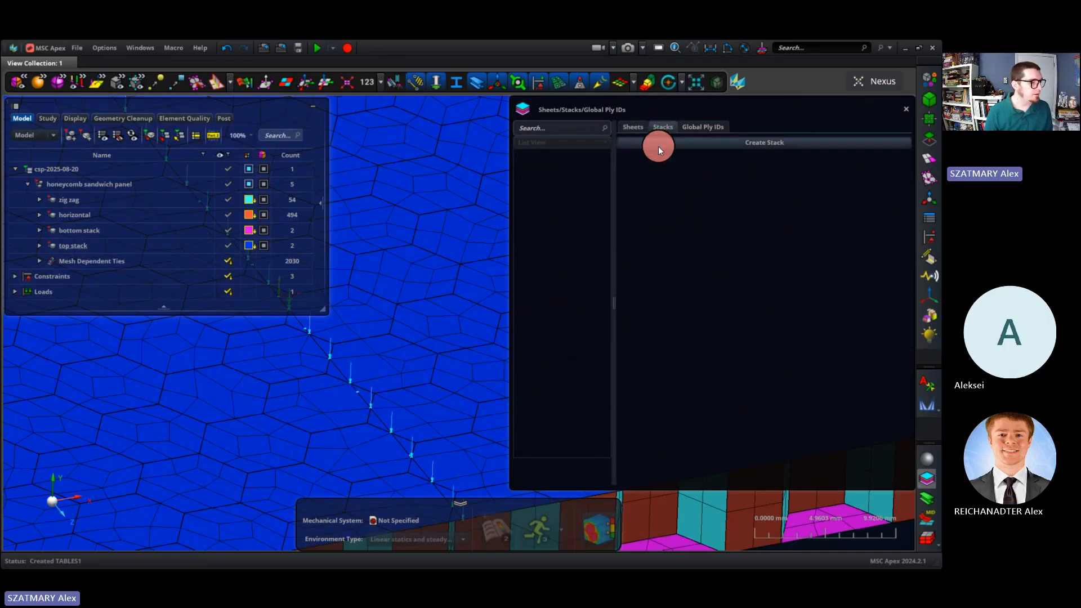
click(660, 141)
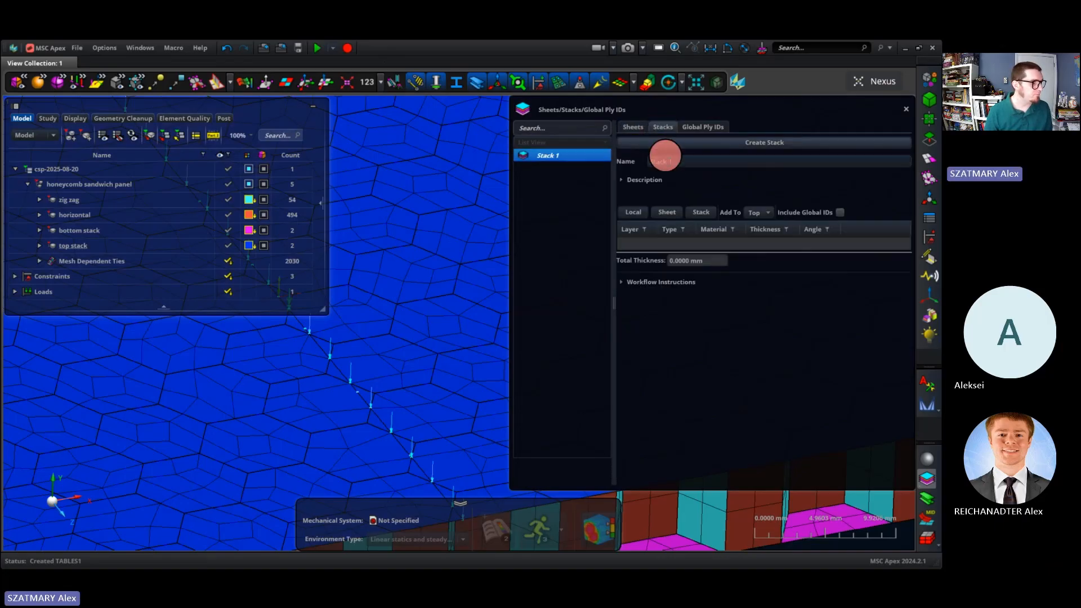
click(672, 213)
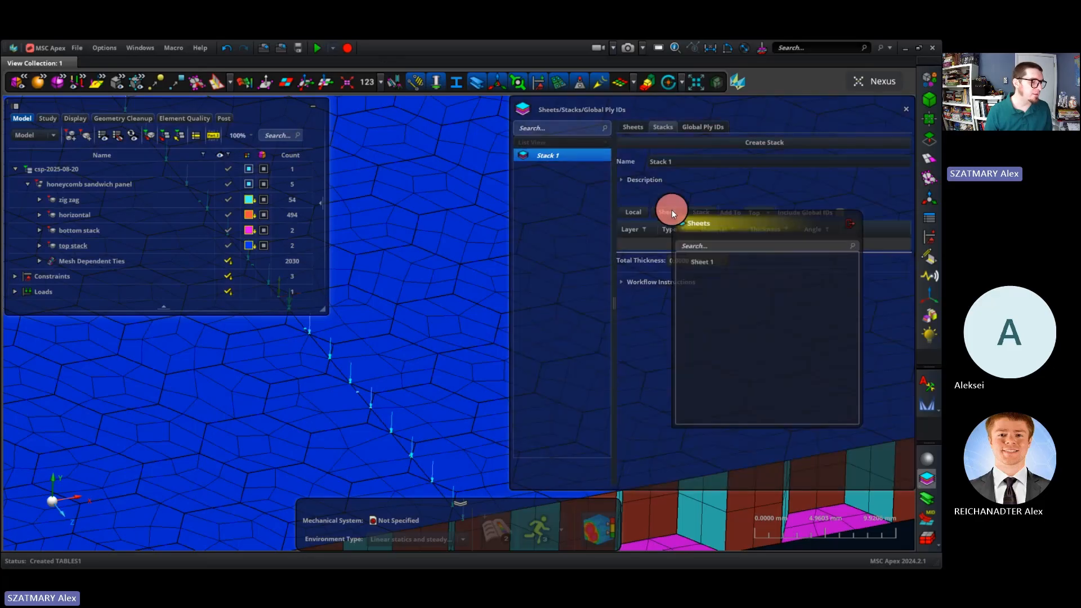
double_click(691, 261)
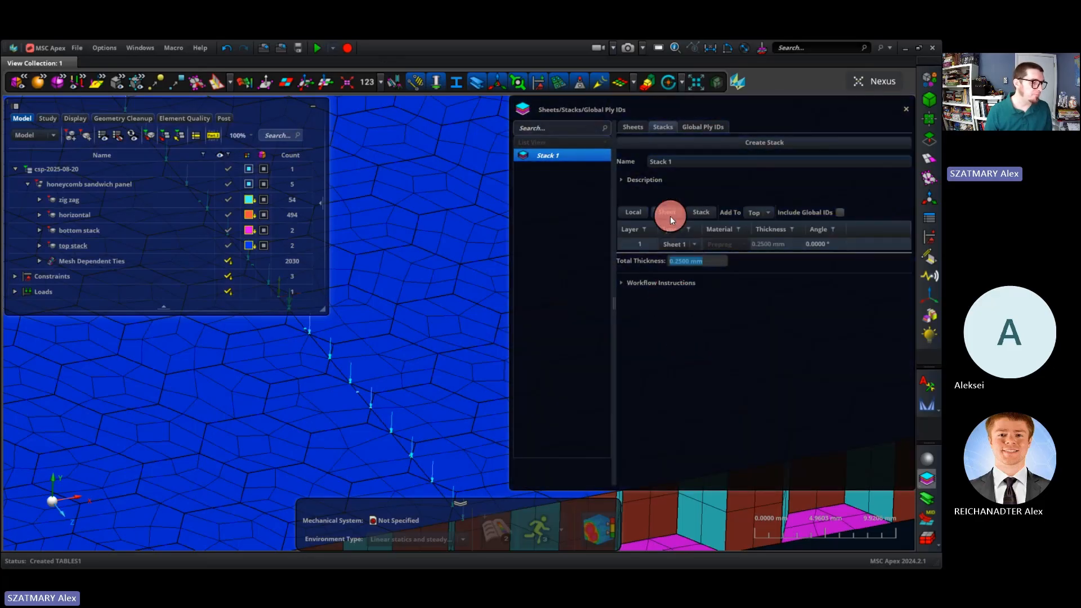
Add a second Sheet 1 layer to Stack 1 and duplicate both layers above to make four layers.
click(670, 211)
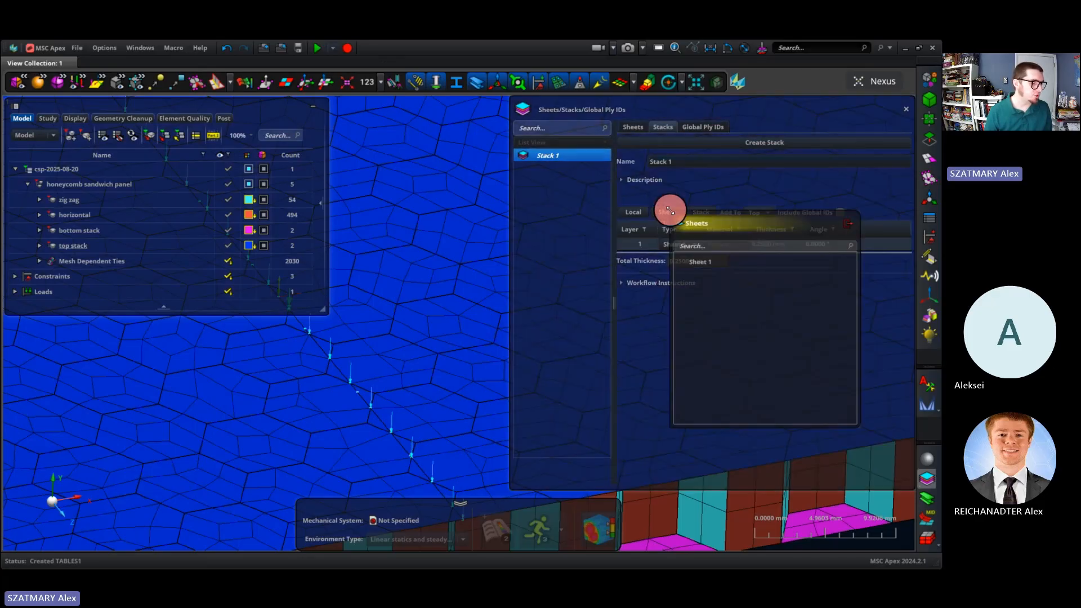
double_click(696, 264)
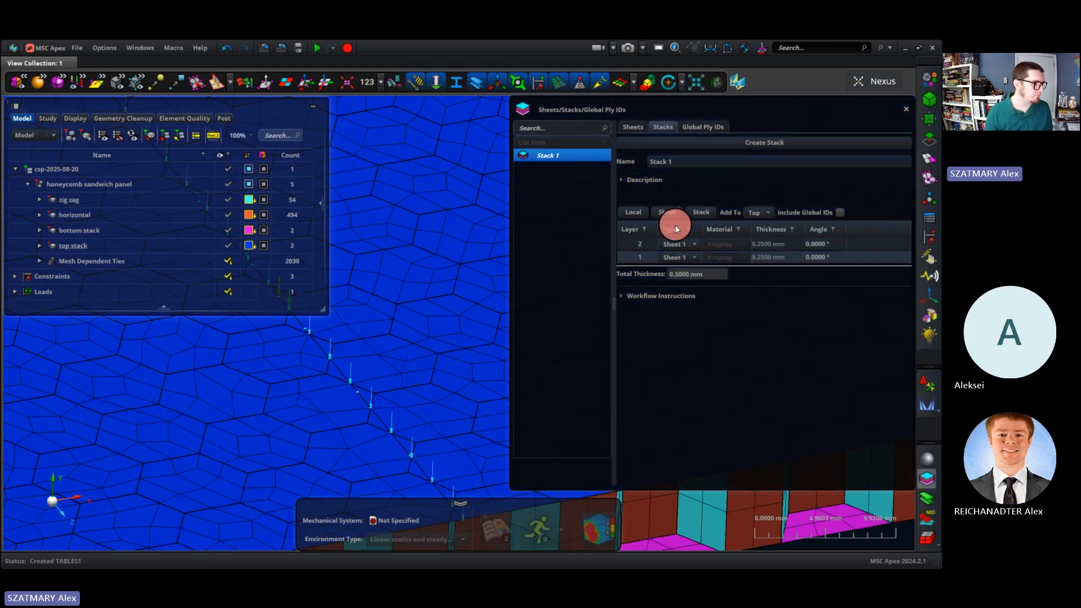
drag(650, 243, 633, 259)
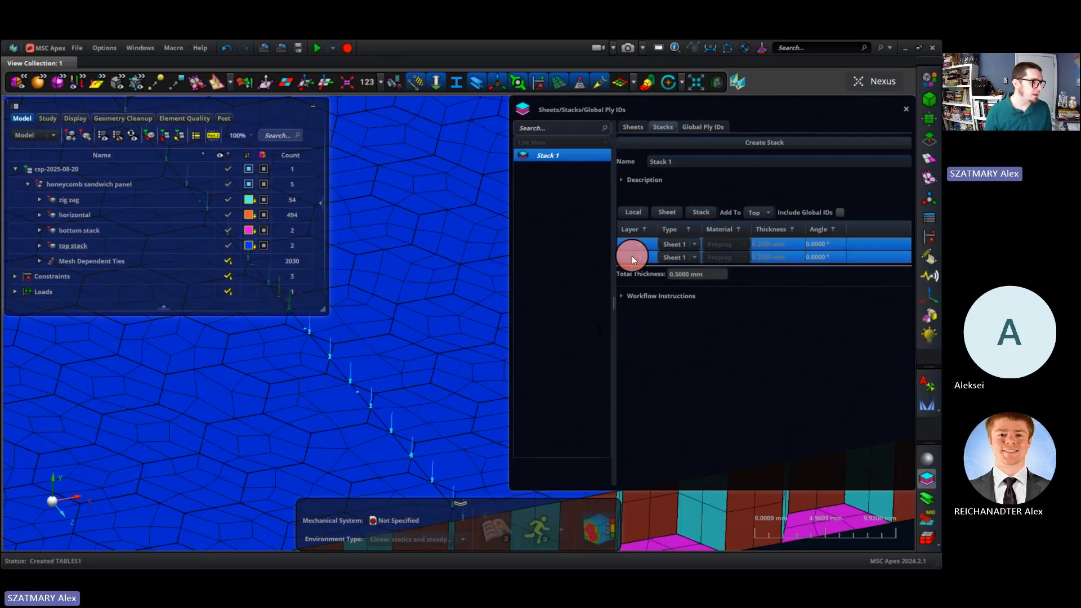
right_click(633, 258)
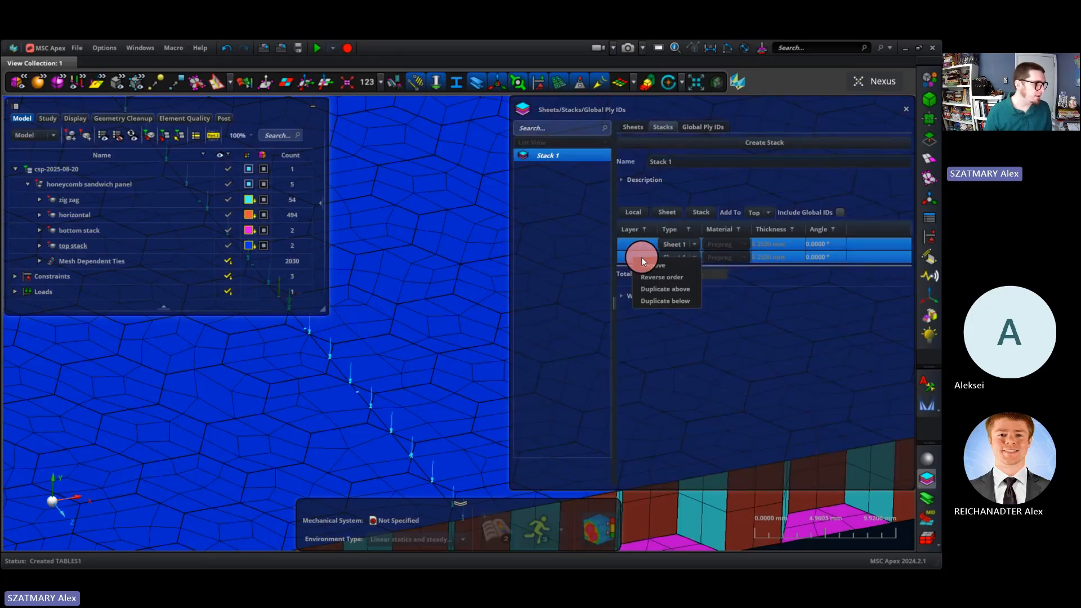
click(673, 292)
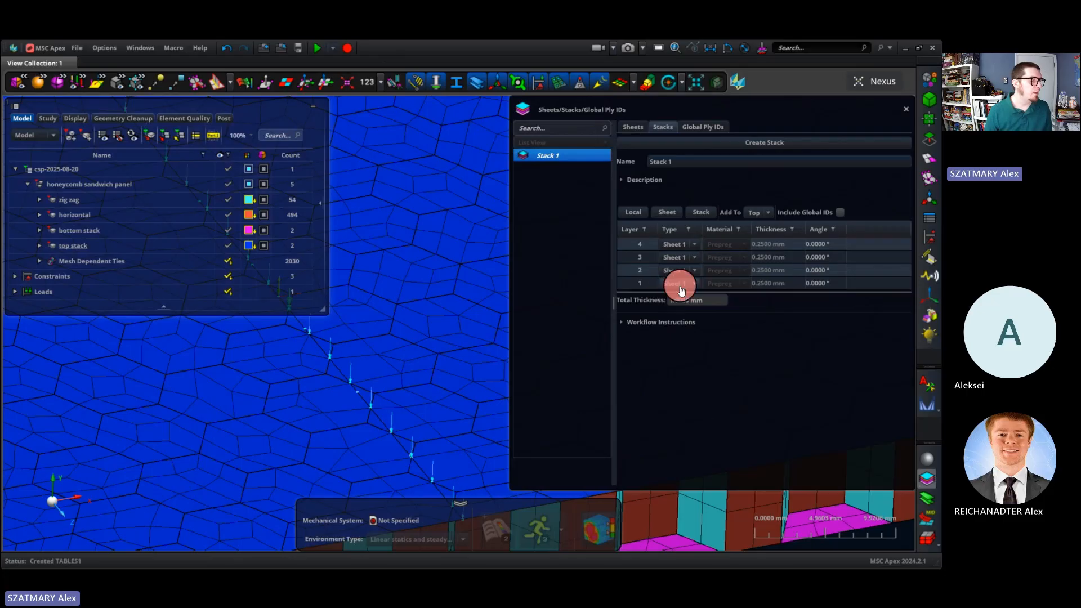
Set the angles of layers 2 and 4 to 45° and add a fifth Sheet 1 layer on top.
click(815, 269)
click(816, 269)
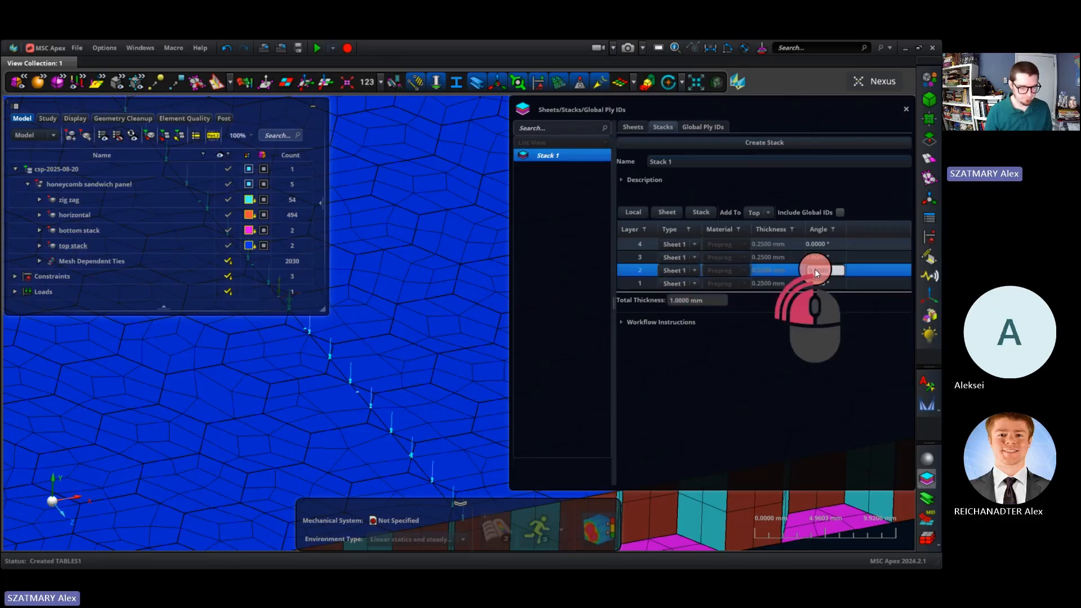
text(45)
click(814, 242)
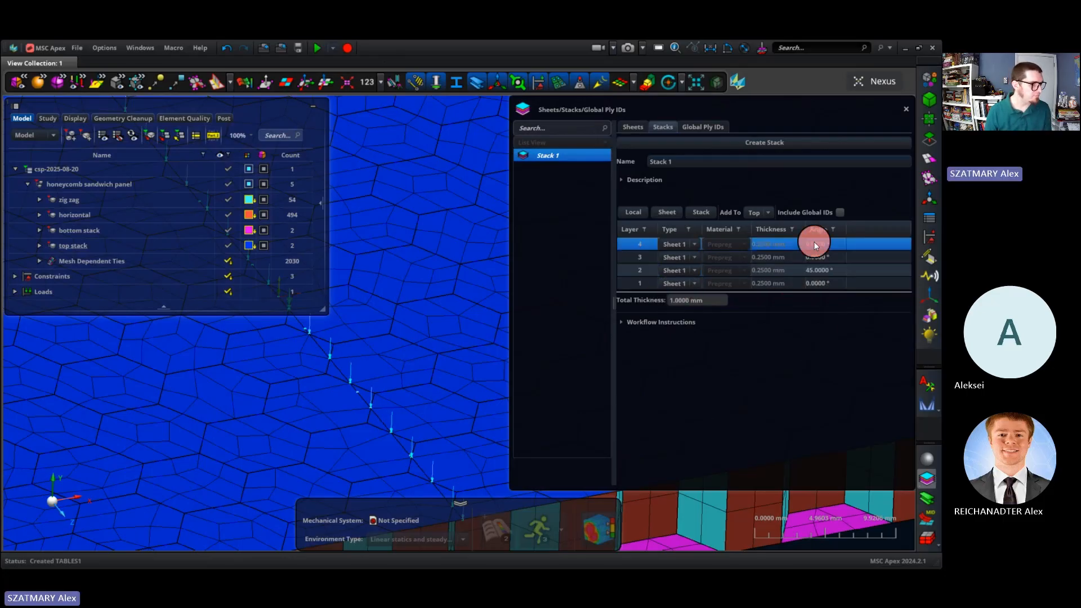
text(45)
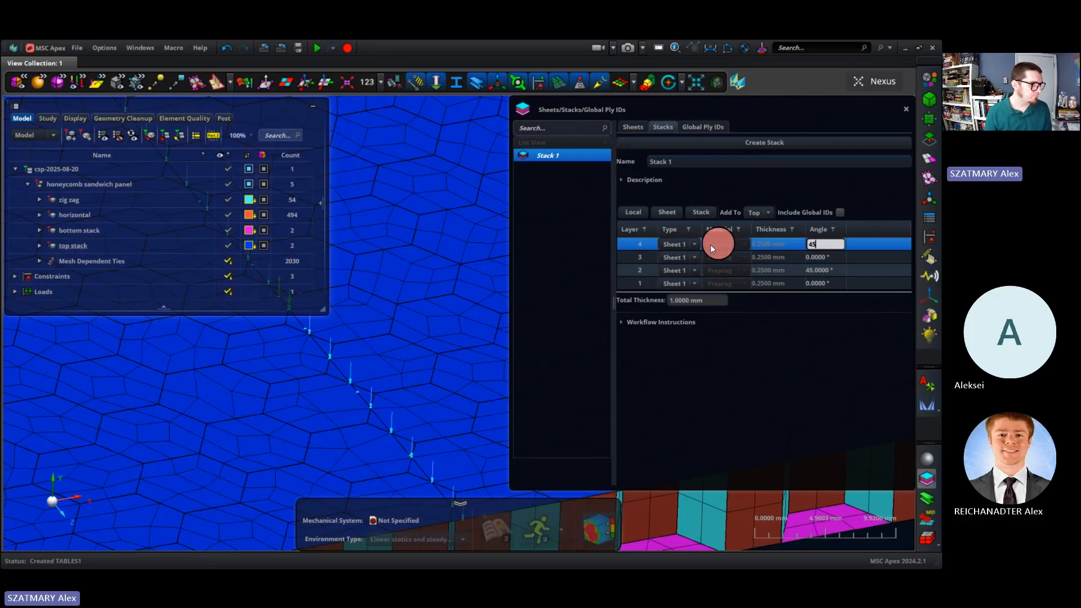
click(640, 243)
click(657, 212)
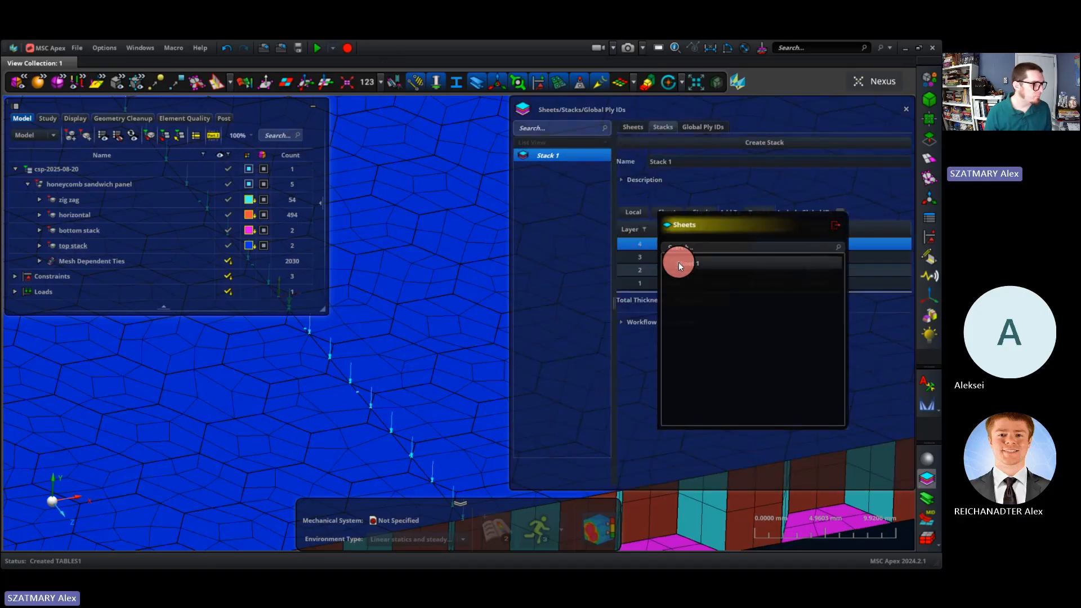
double_click(678, 262)
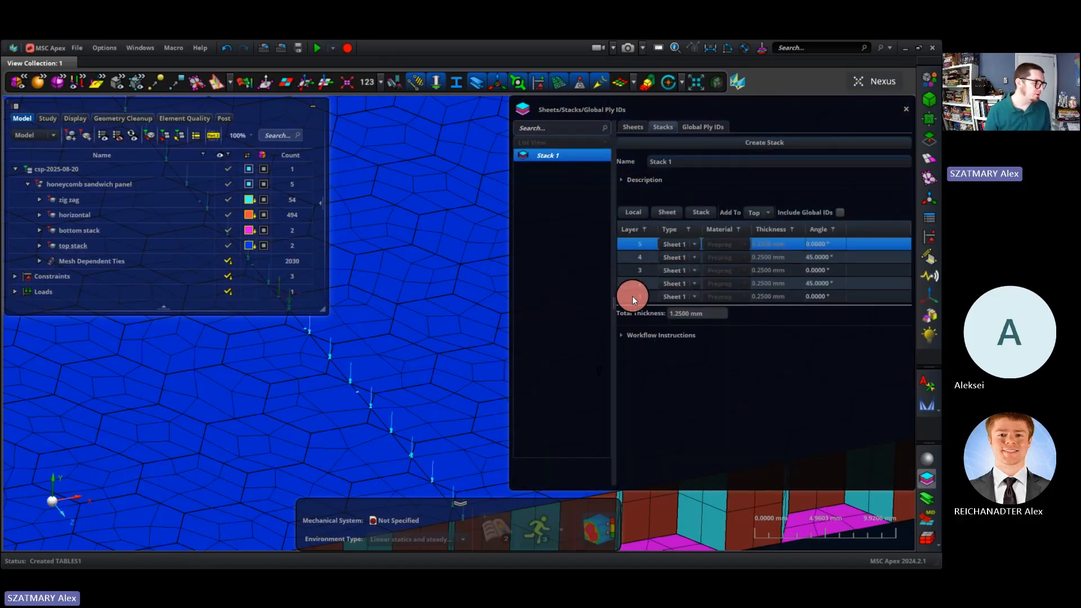
shift+click(636, 268)
right_click(637, 269)
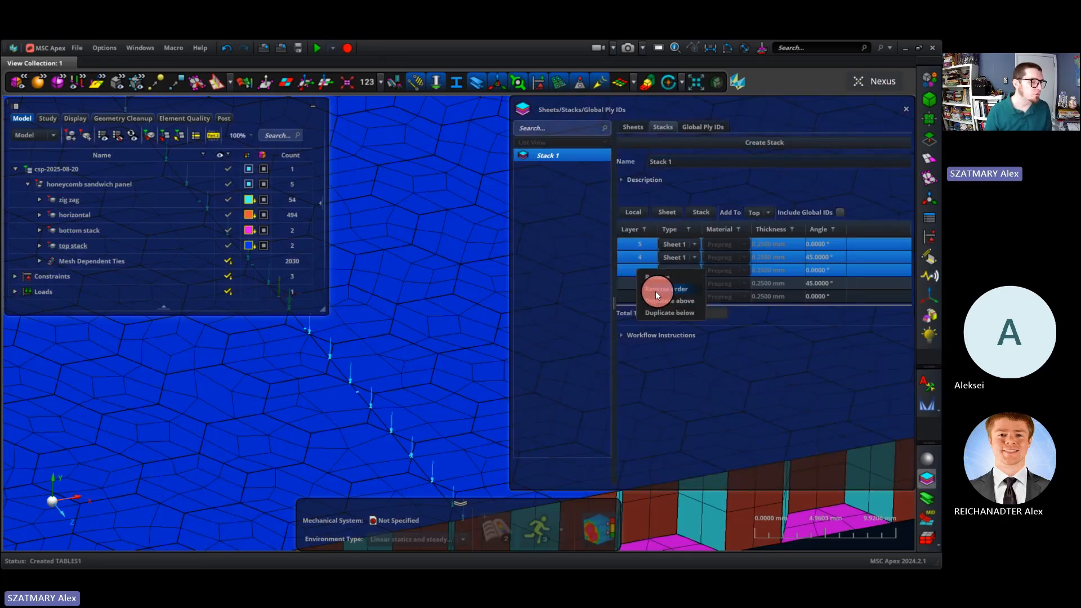
click(640, 401)
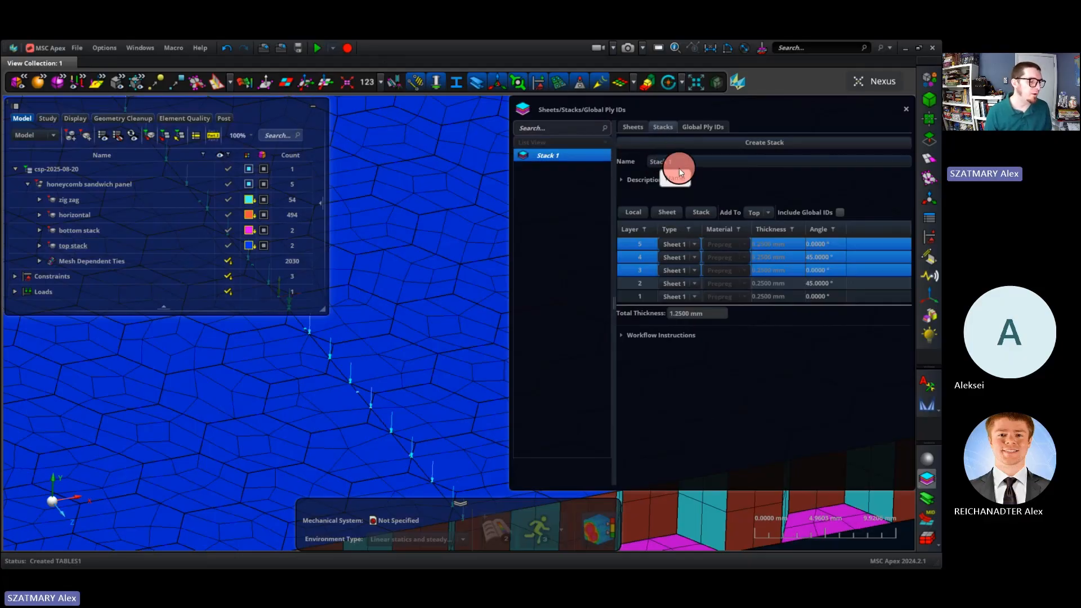
Create a 2D shell element property named Aluminum T with Aluminum as membrane material and a default thickness of 0.01 mm.
click(904, 109)
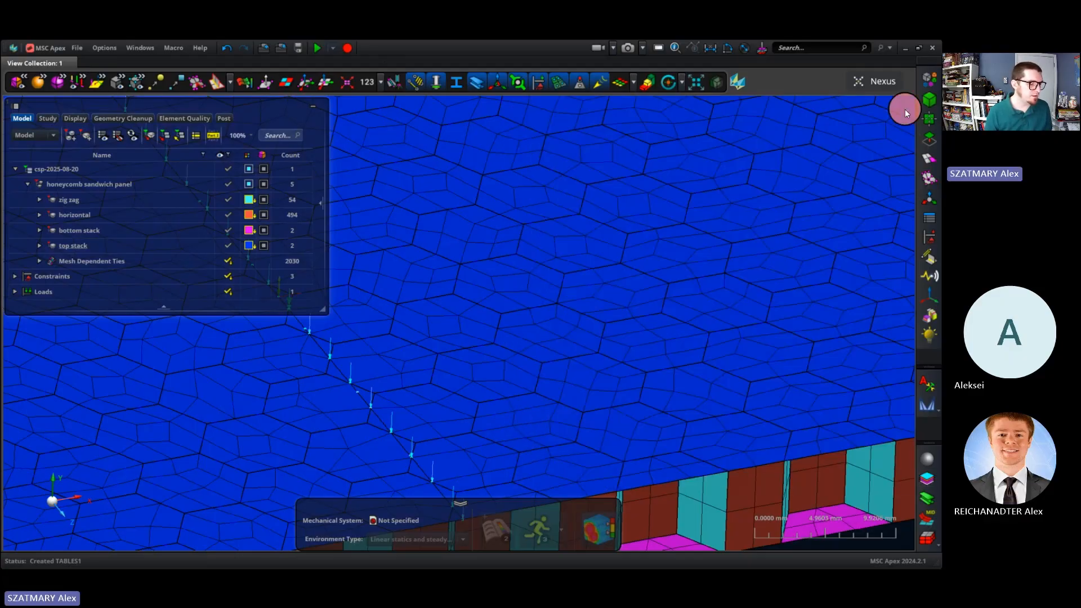
click(924, 519)
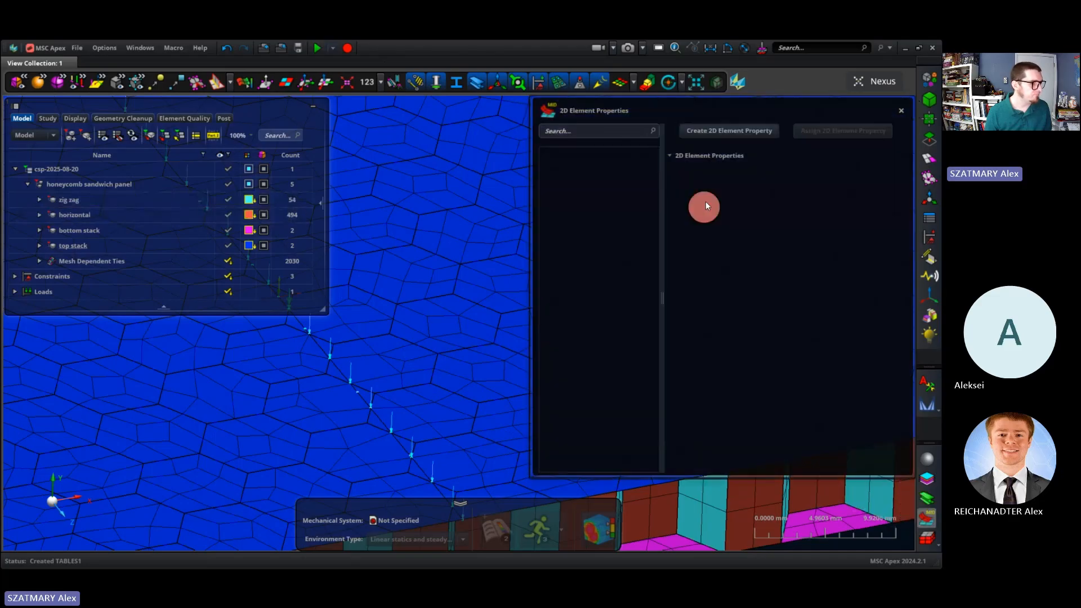
click(731, 130)
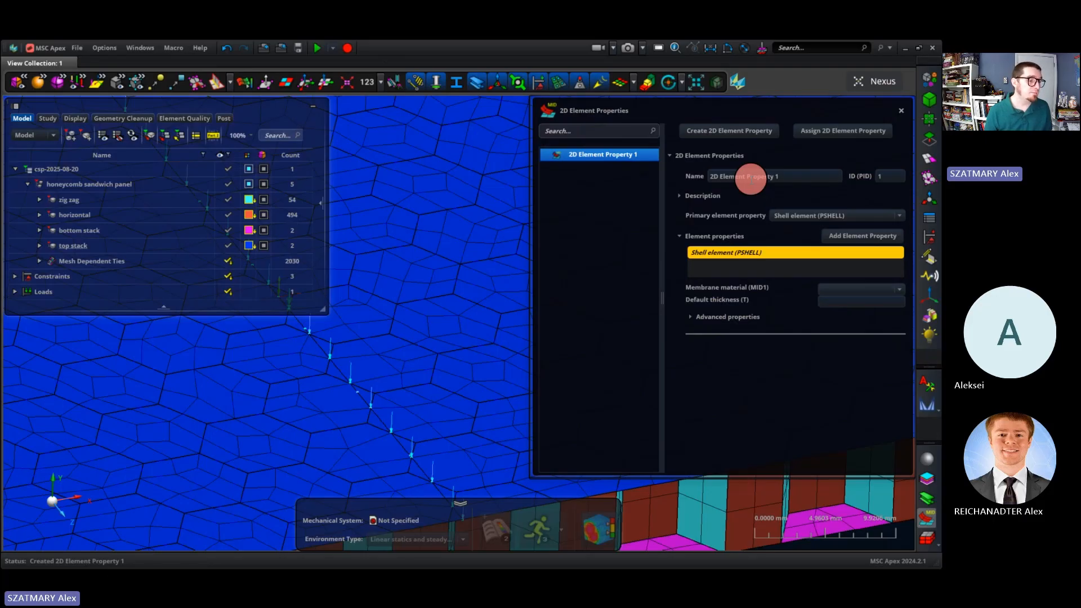
triple_click(750, 177)
text(Aluminum T)
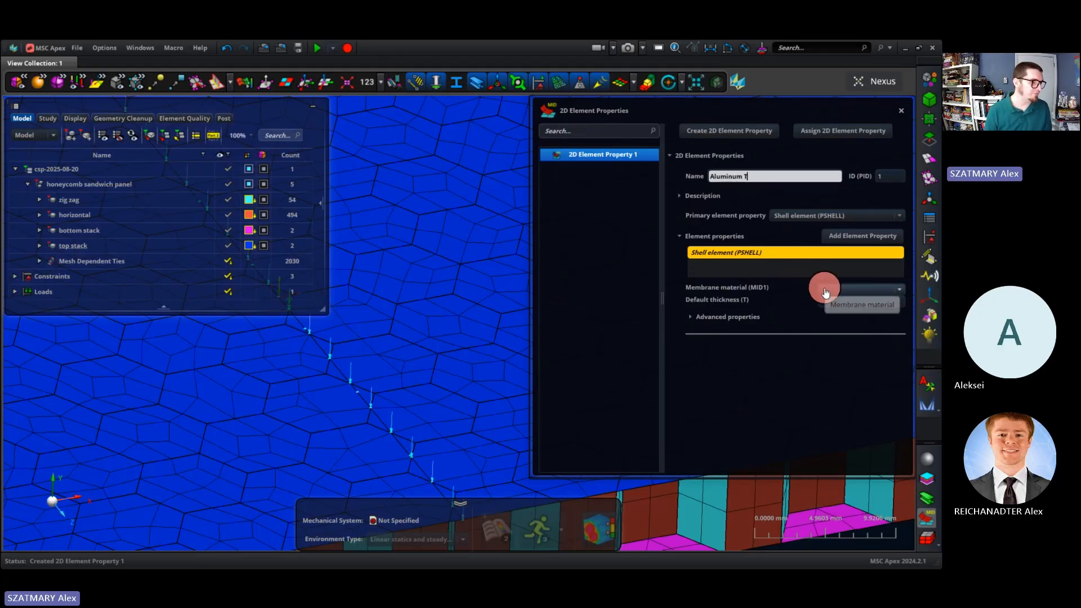
click(825, 288)
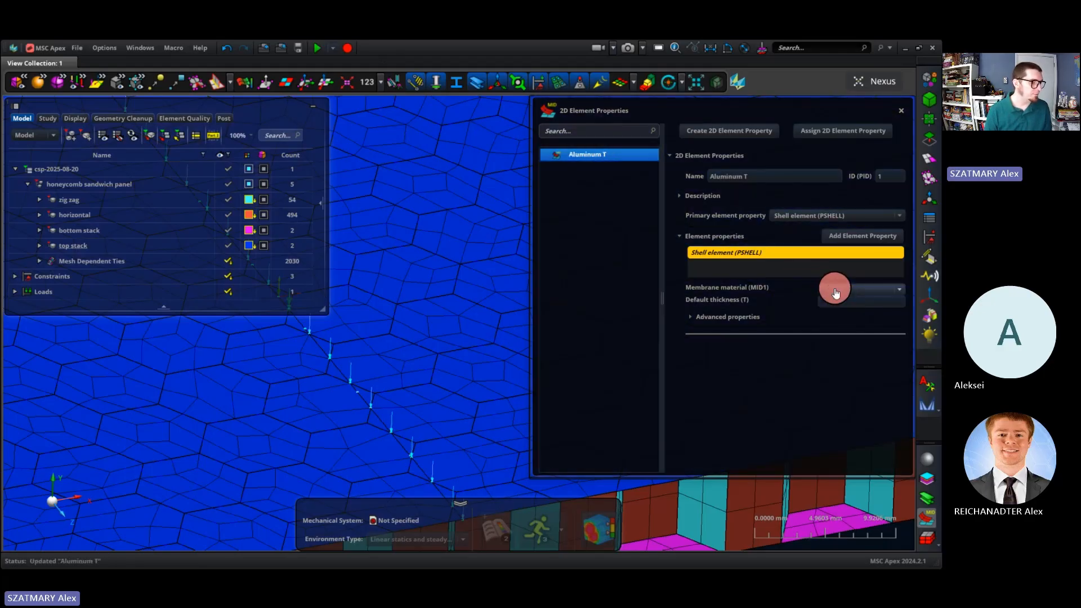
click(842, 302)
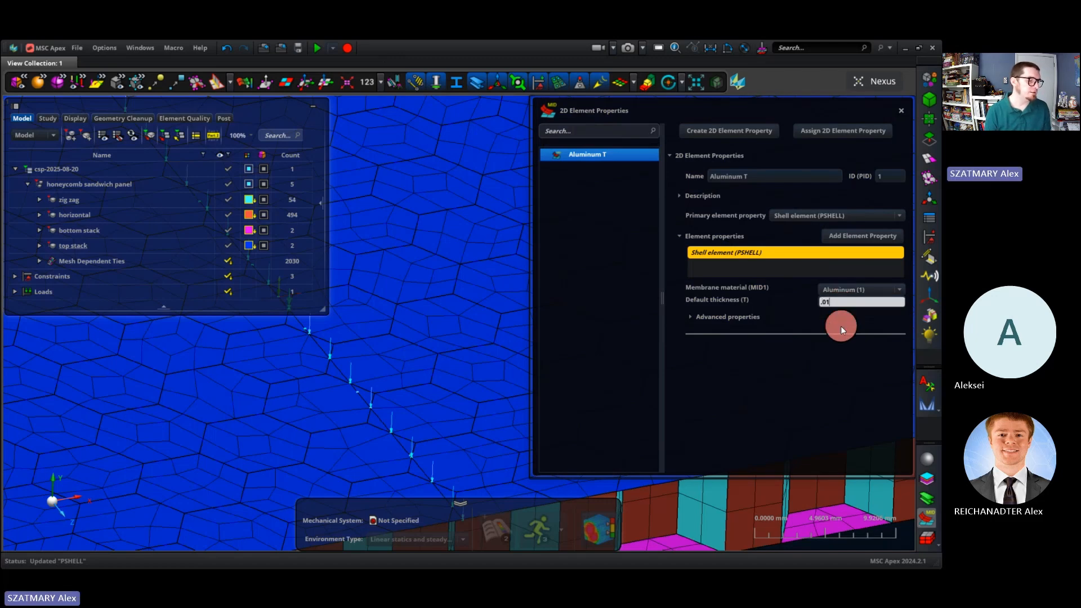
text(.01)
key(Return)
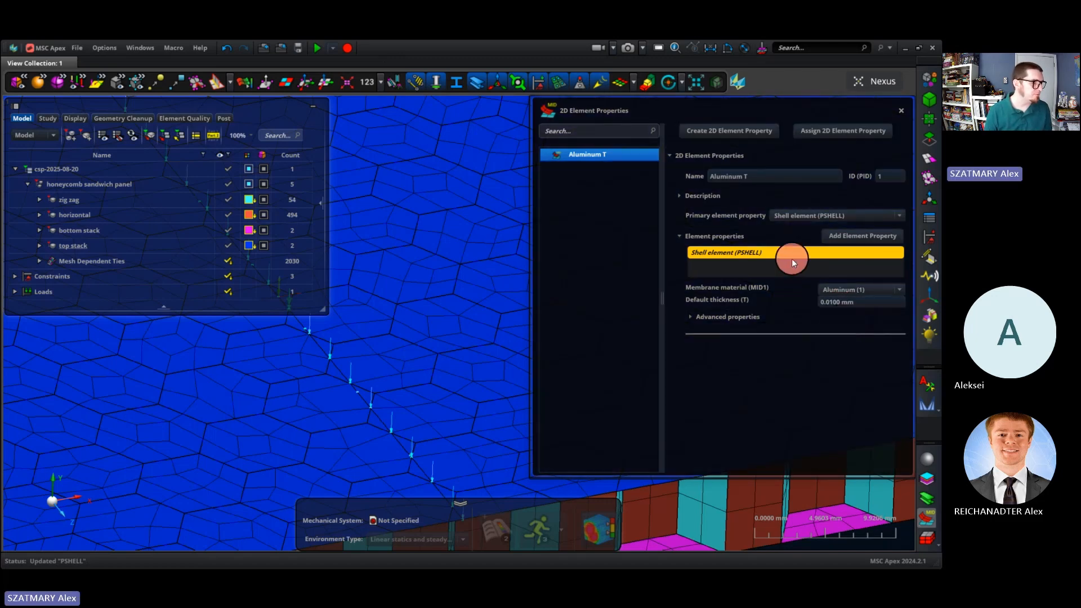
Create a second 2D shell element property named Aluminum 2T with Aluminum as its membrane material.
click(738, 132)
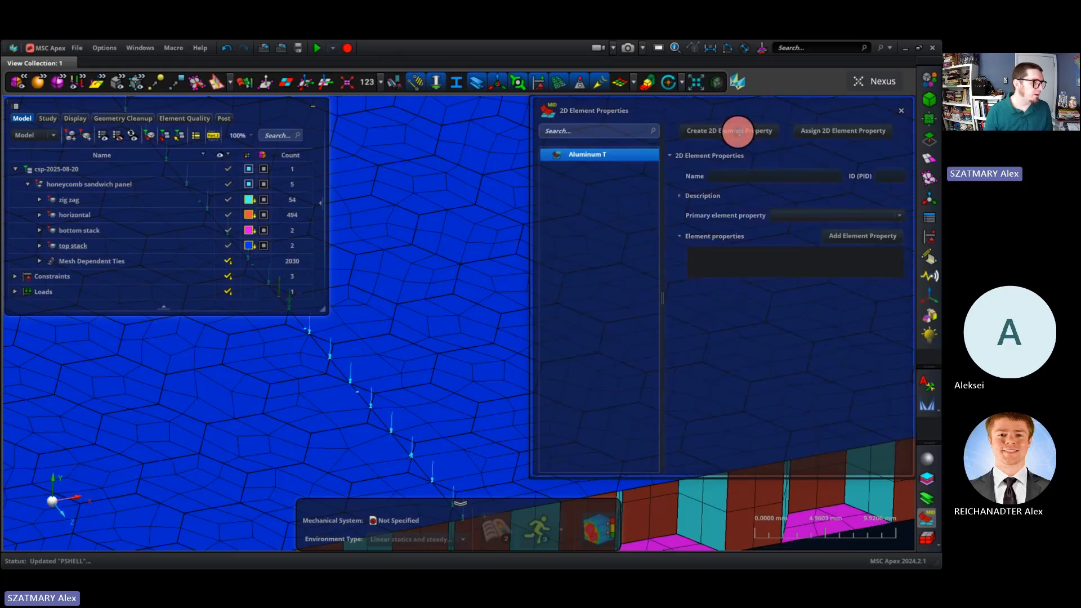
click(751, 177)
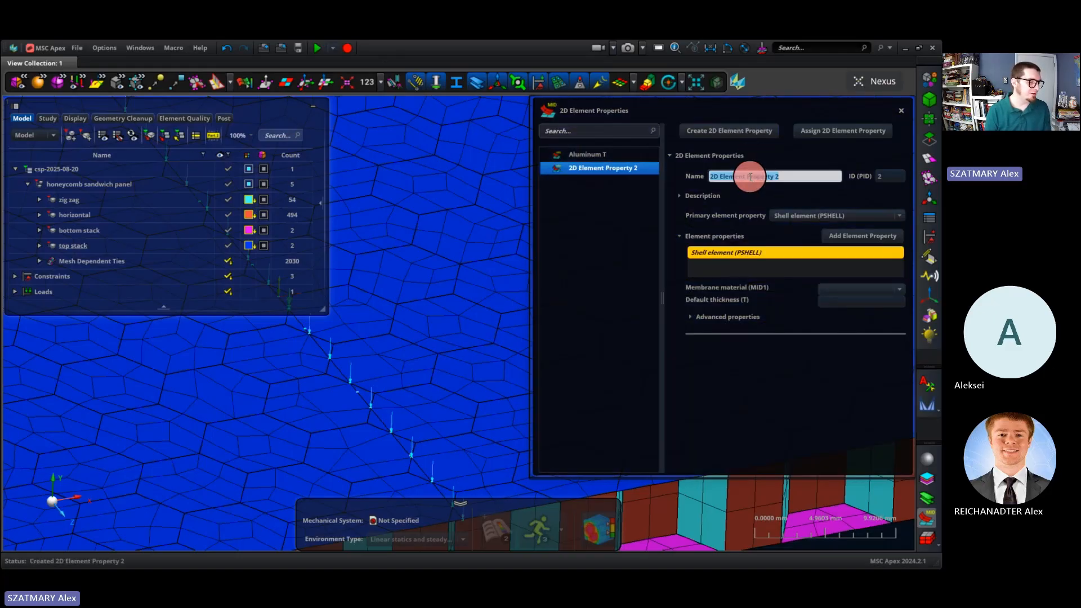
text(Alum)
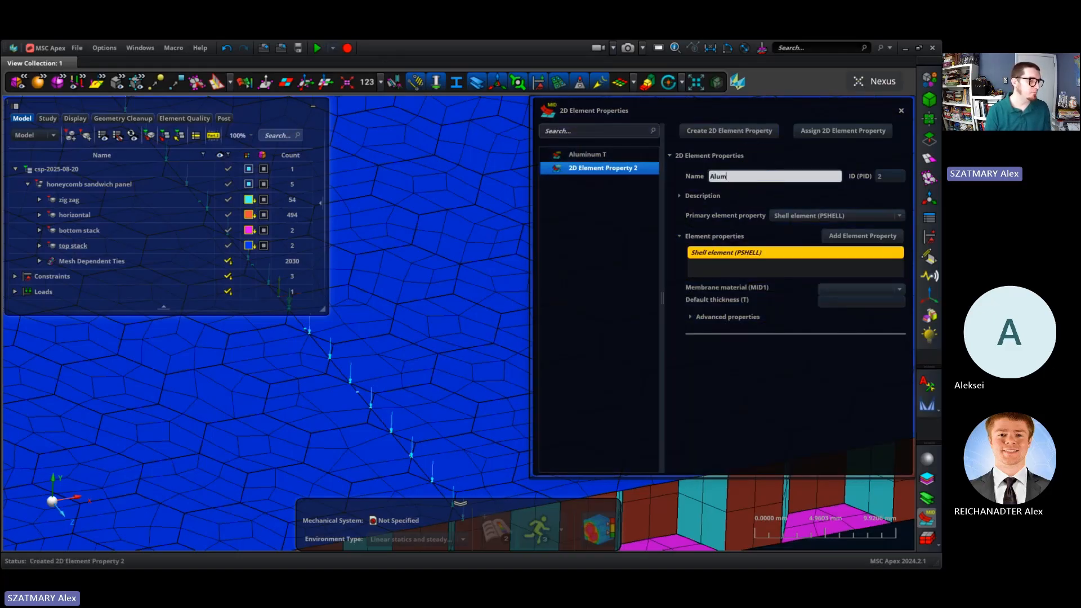
text(inum 2T)
click(845, 289)
click(839, 312)
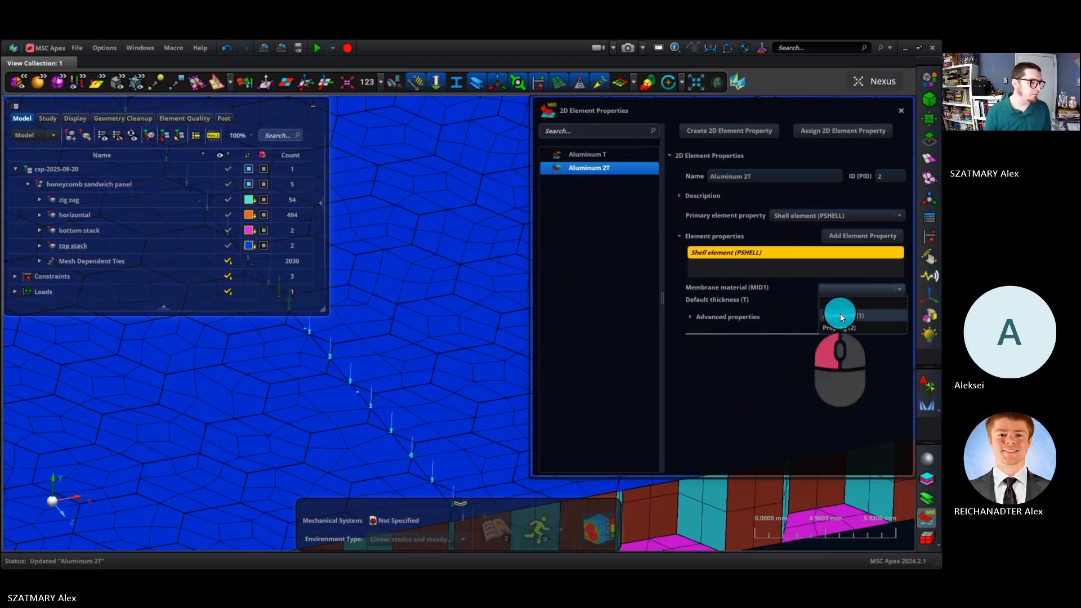
Assign the Aluminum 2T property to the horizontal walls of the honeycomb core.
click(844, 127)
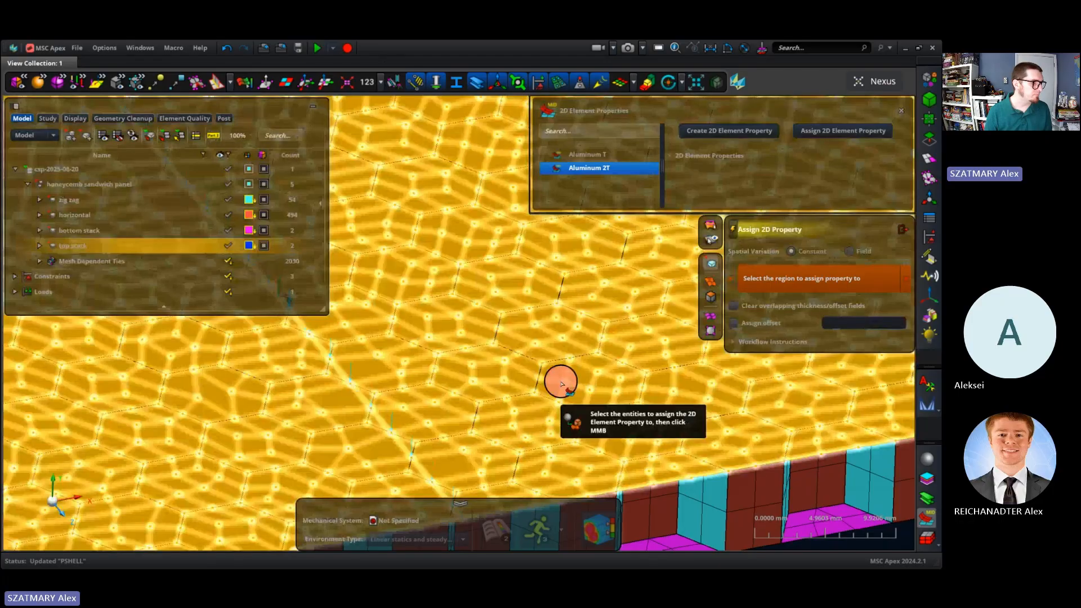
scroll(561, 383, down, 5)
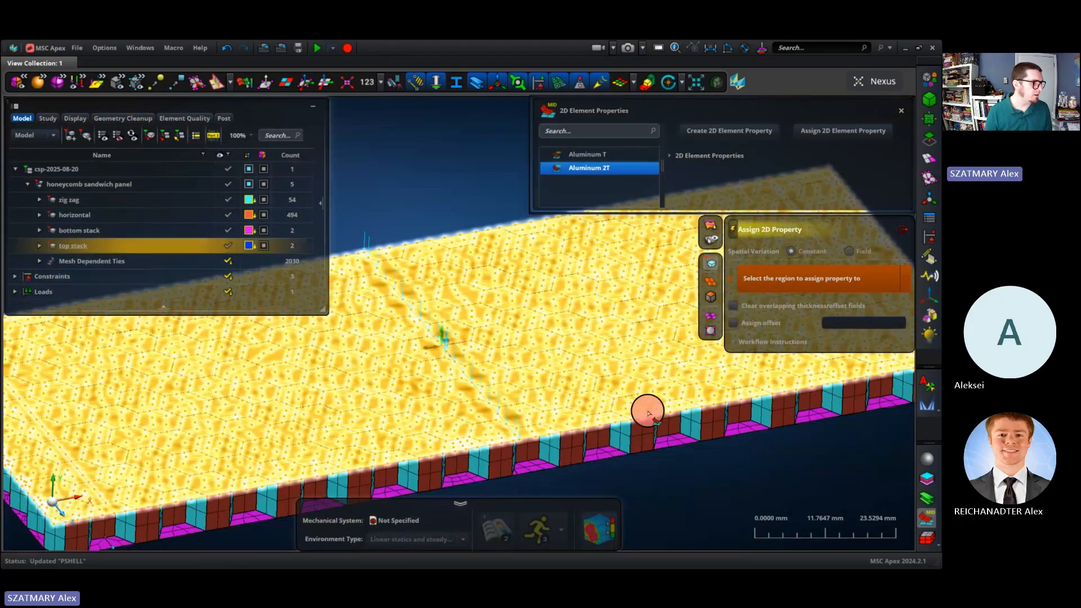
click(646, 441)
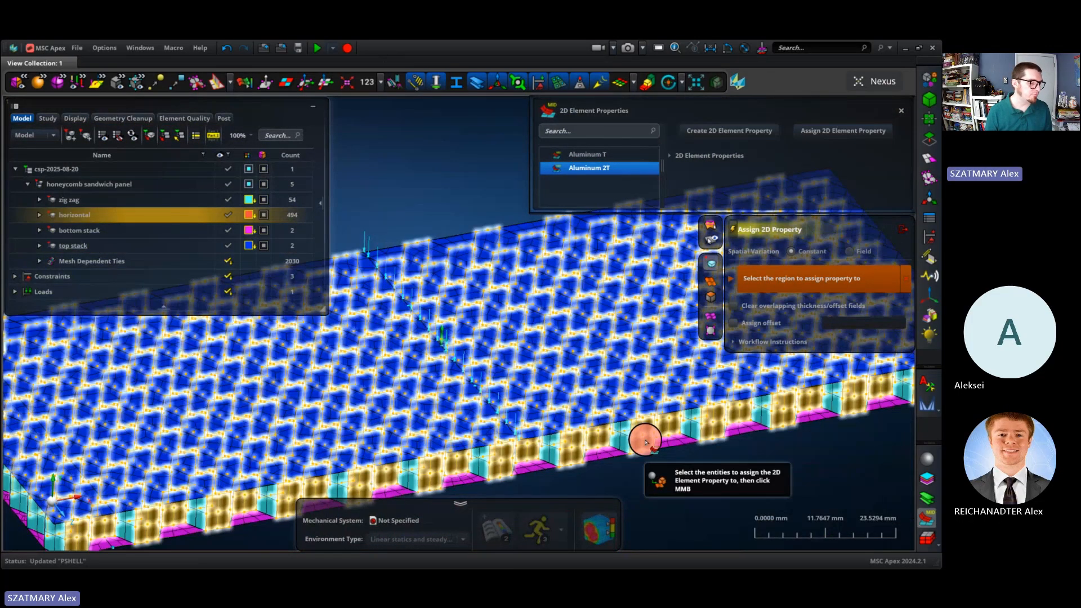
middle_click(645, 440)
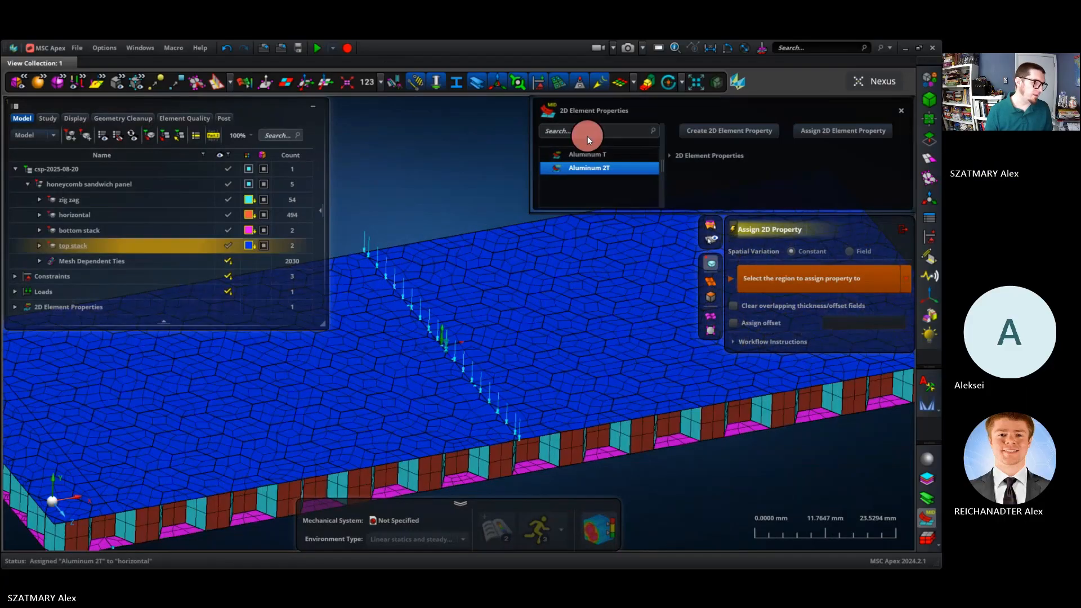
Assign the Aluminum T property to the zig zag walls of the honeycomb core.
click(589, 152)
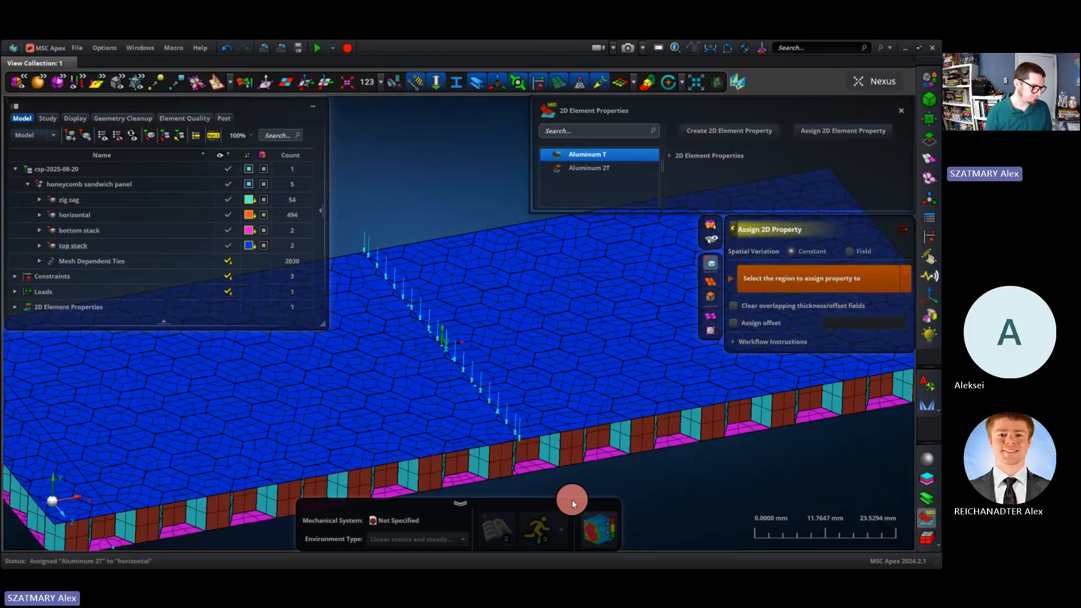
click(553, 452)
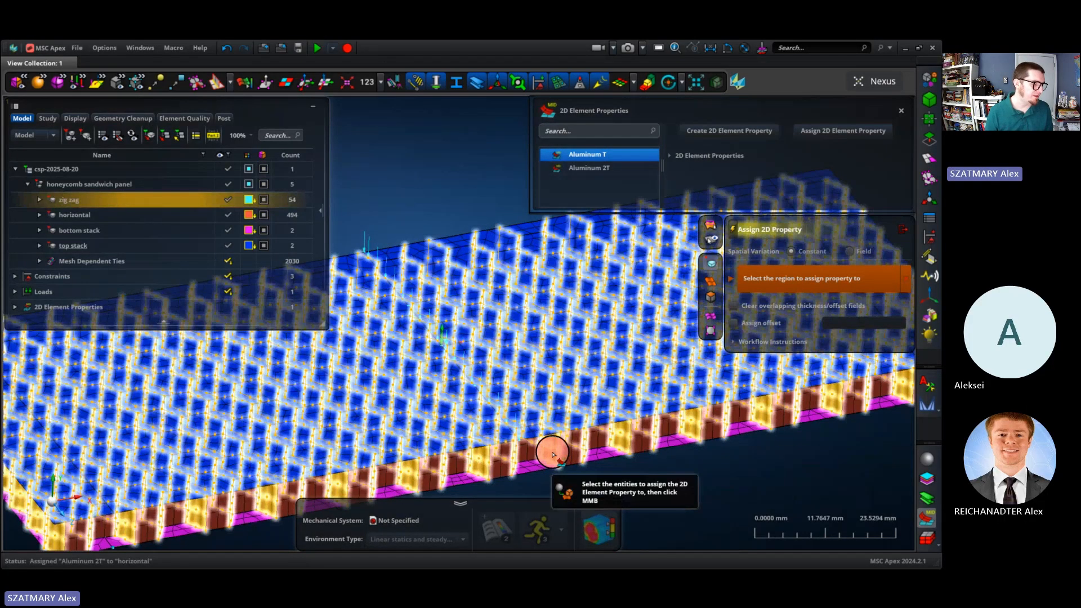
middle_click(553, 454)
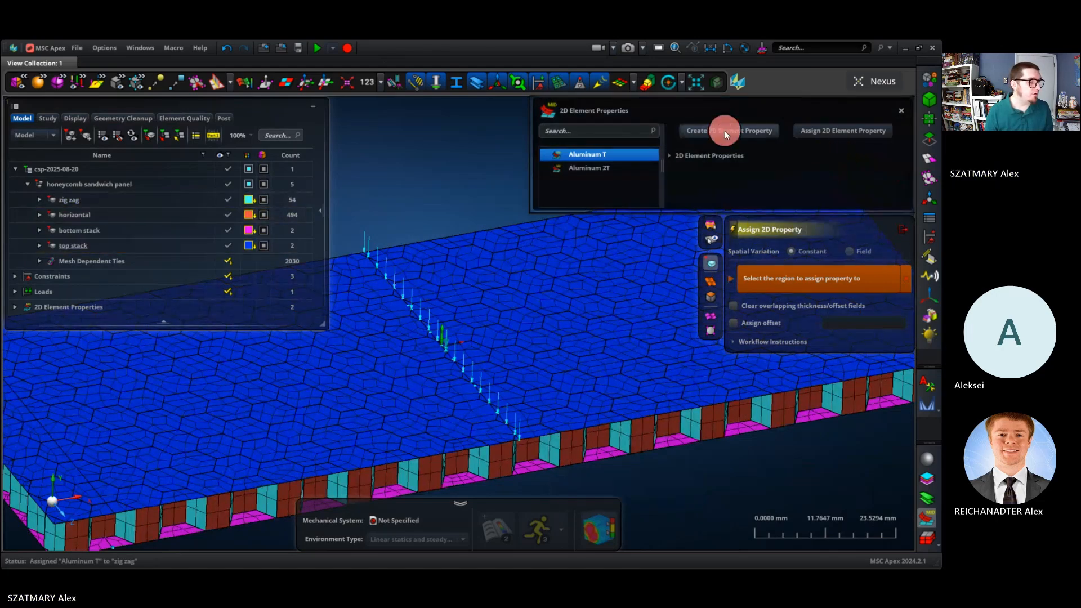
Create a 2D element property named Composite stack with Layered composite element (PCOMP) as its primary element property.
click(725, 130)
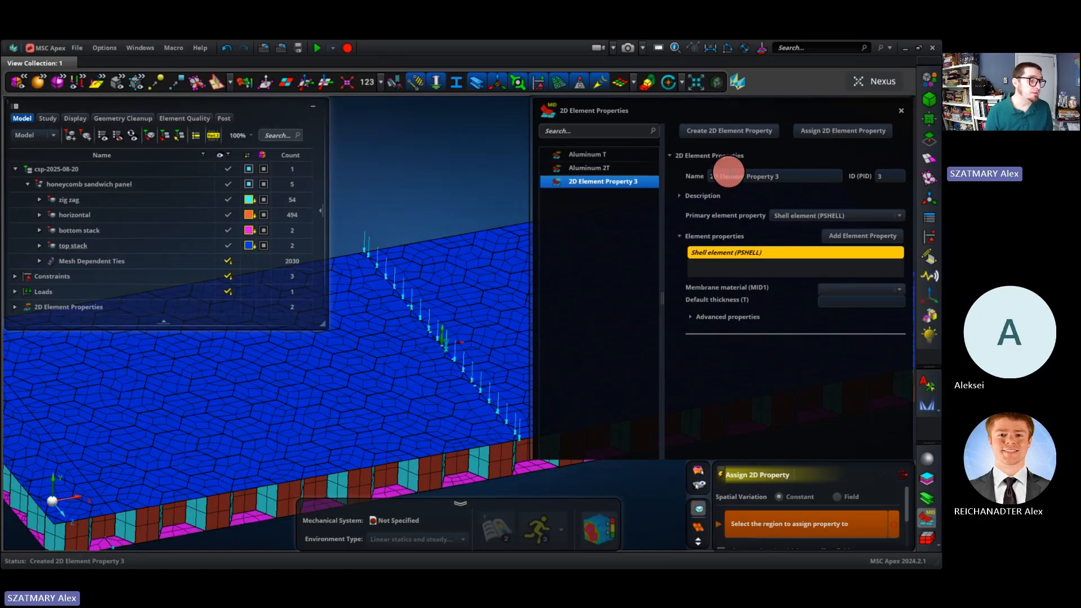
click(730, 174)
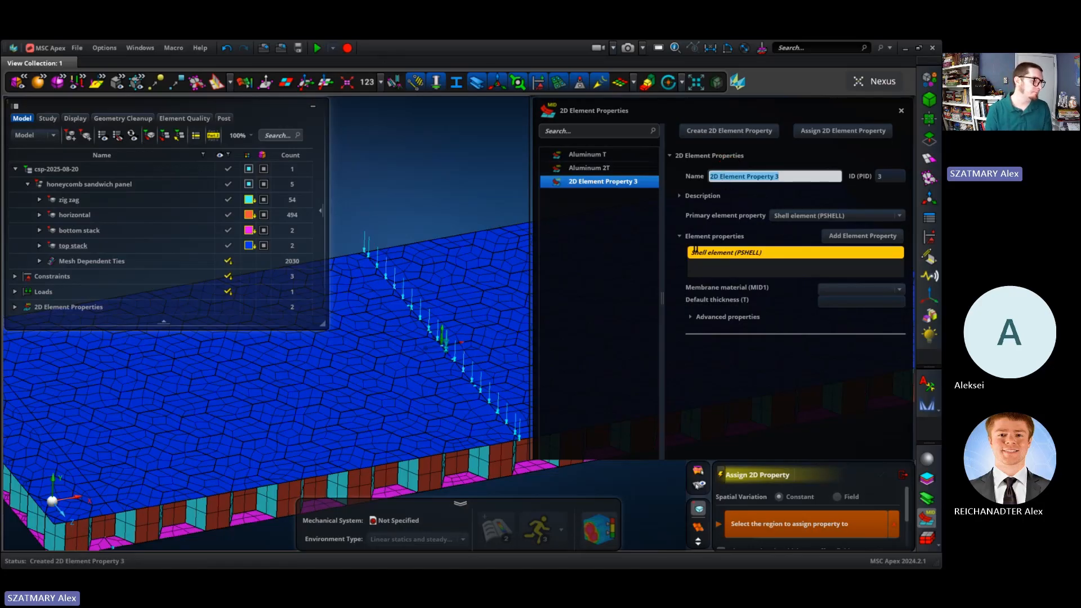
text(Composite stack)
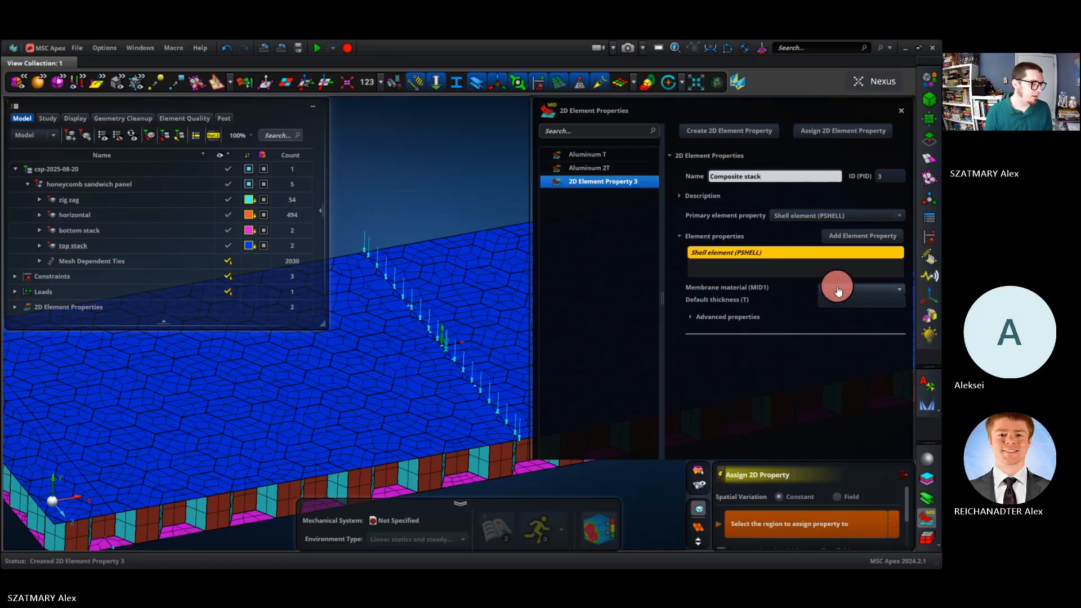
click(795, 219)
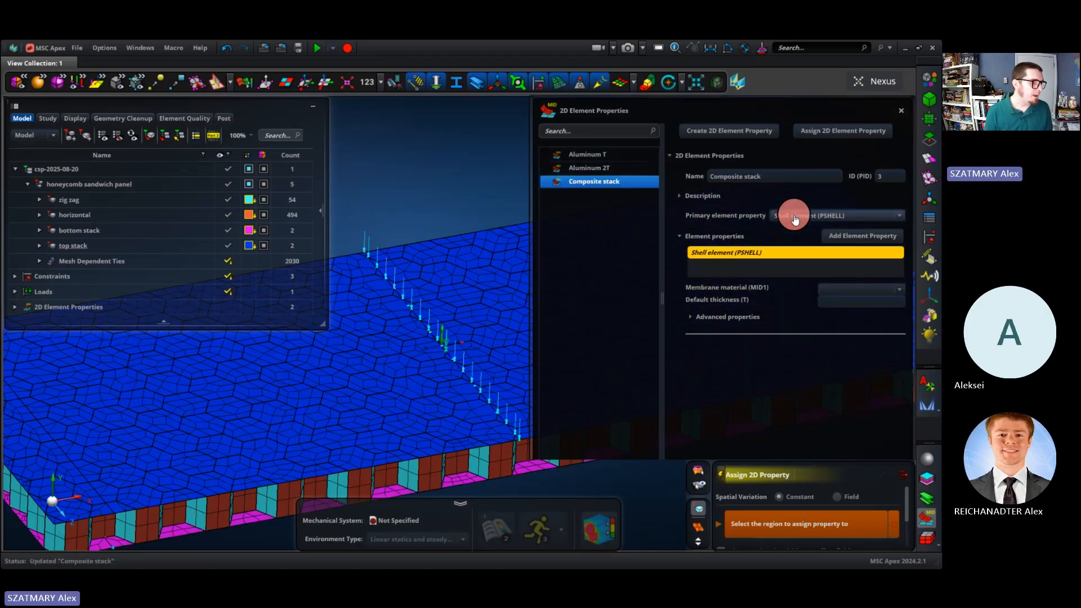
click(847, 266)
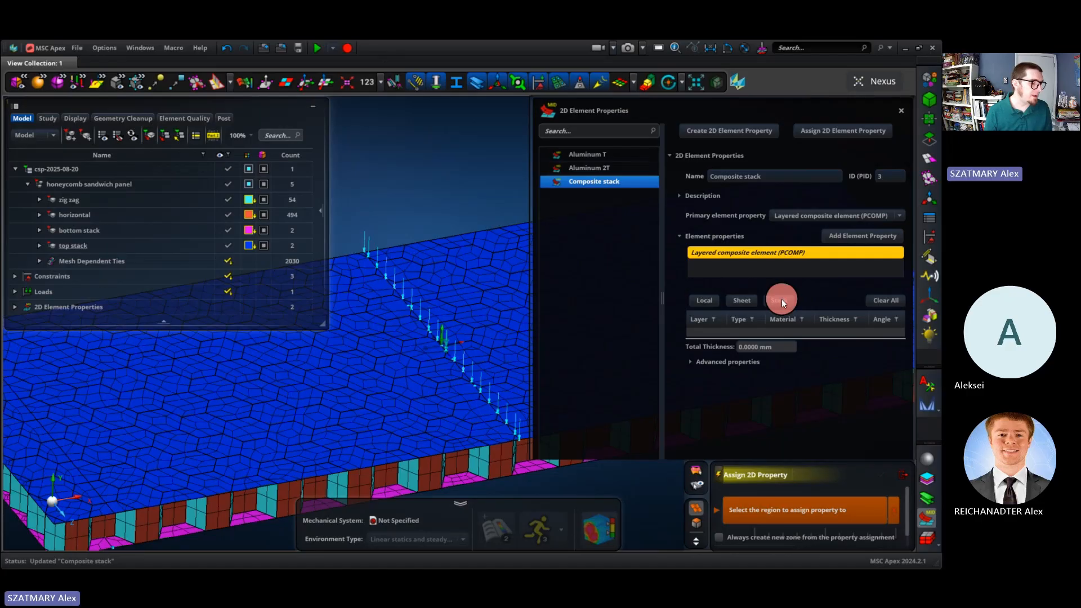
Add the predefined ply stack to the Composite stack property and set its stress/strain output to Yes (YES).
click(781, 299)
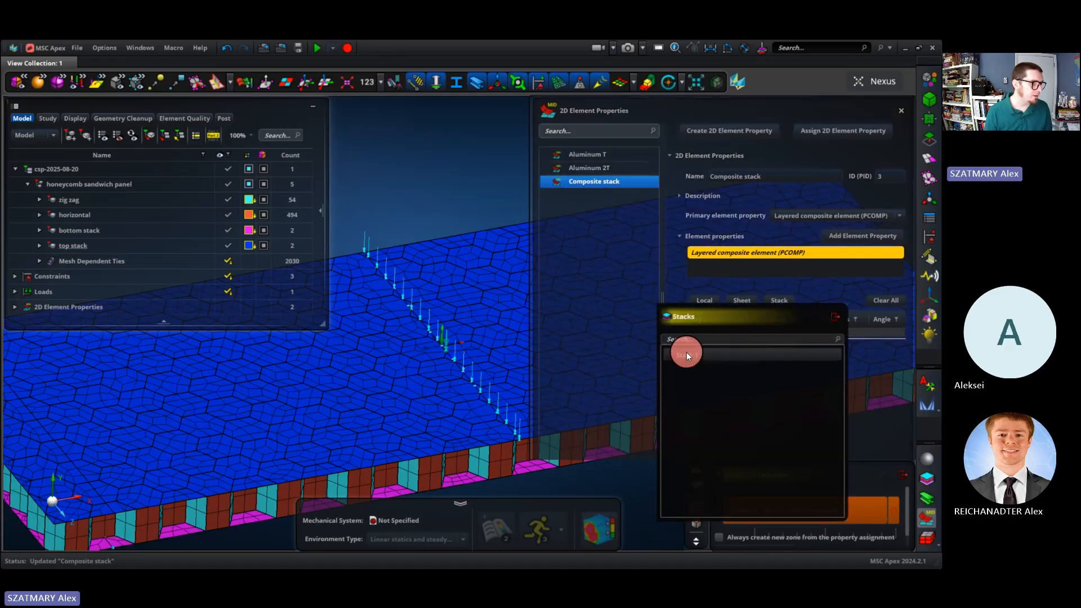
click(685, 355)
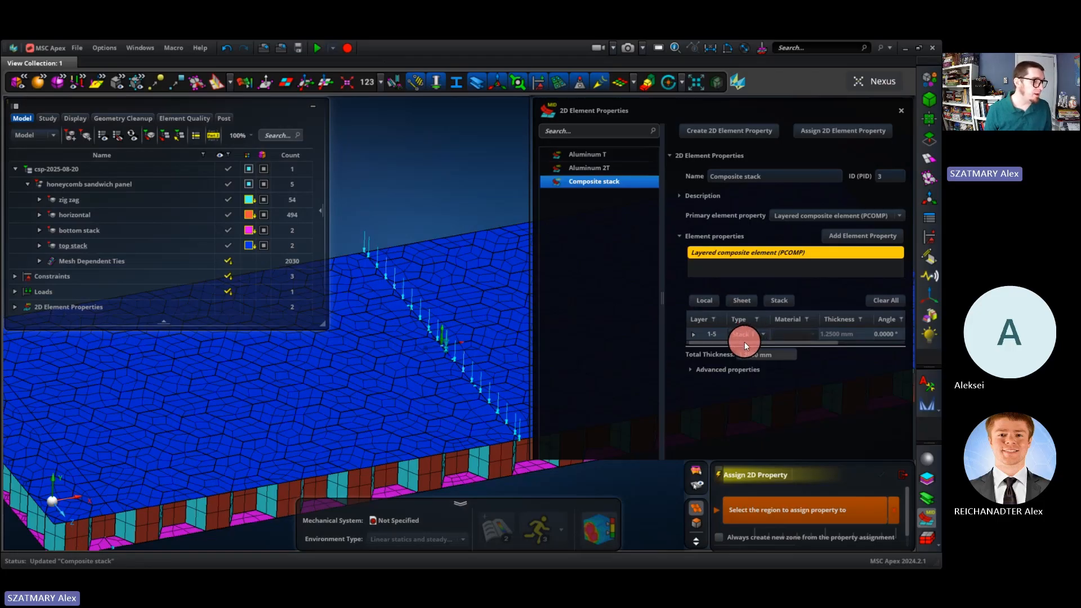
drag(745, 342, 845, 341)
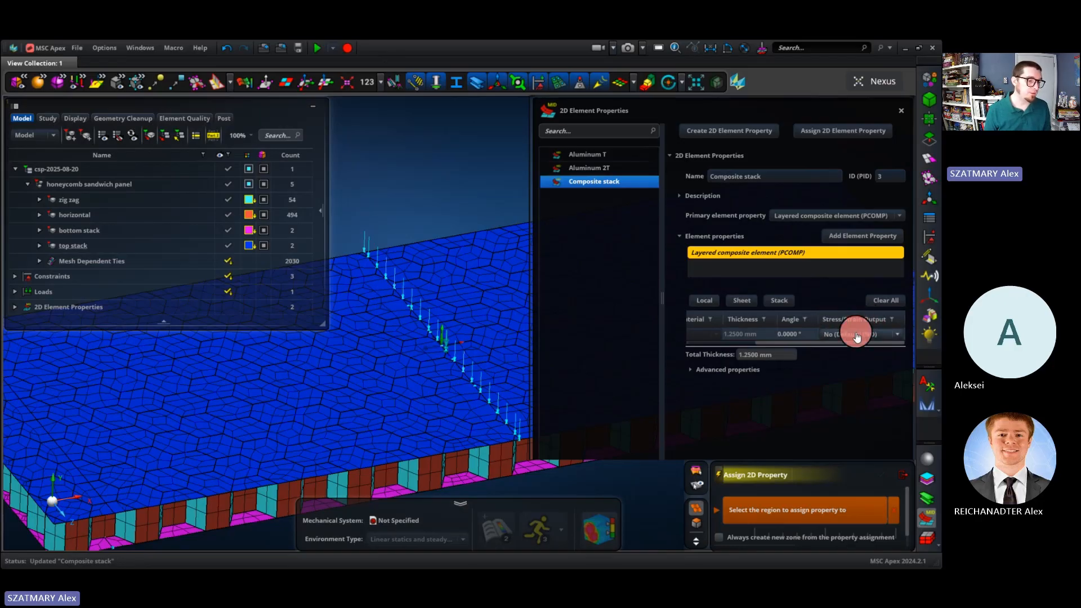
click(853, 335)
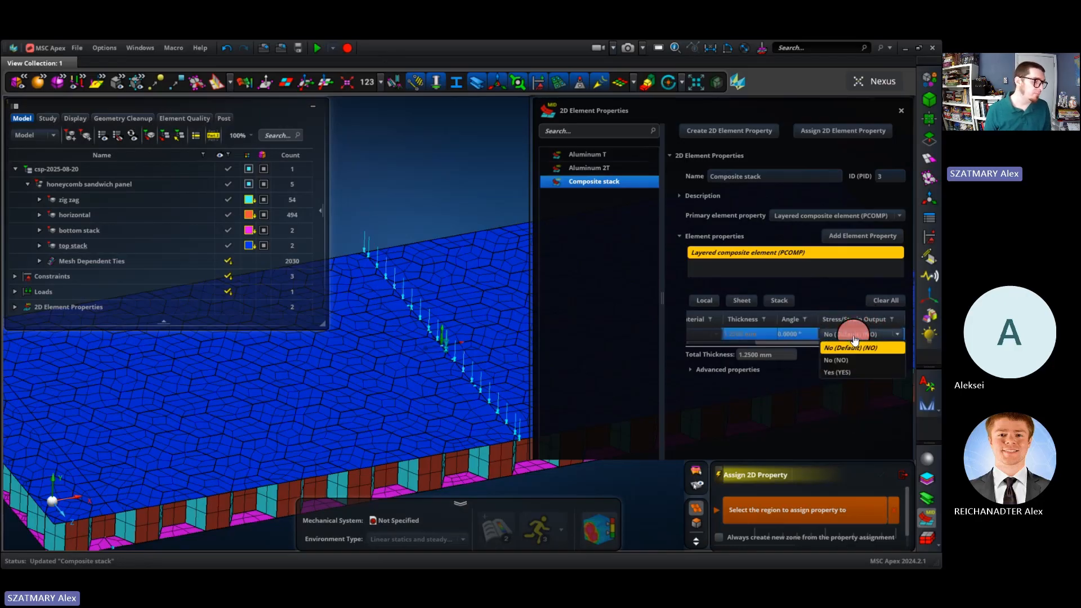
click(839, 371)
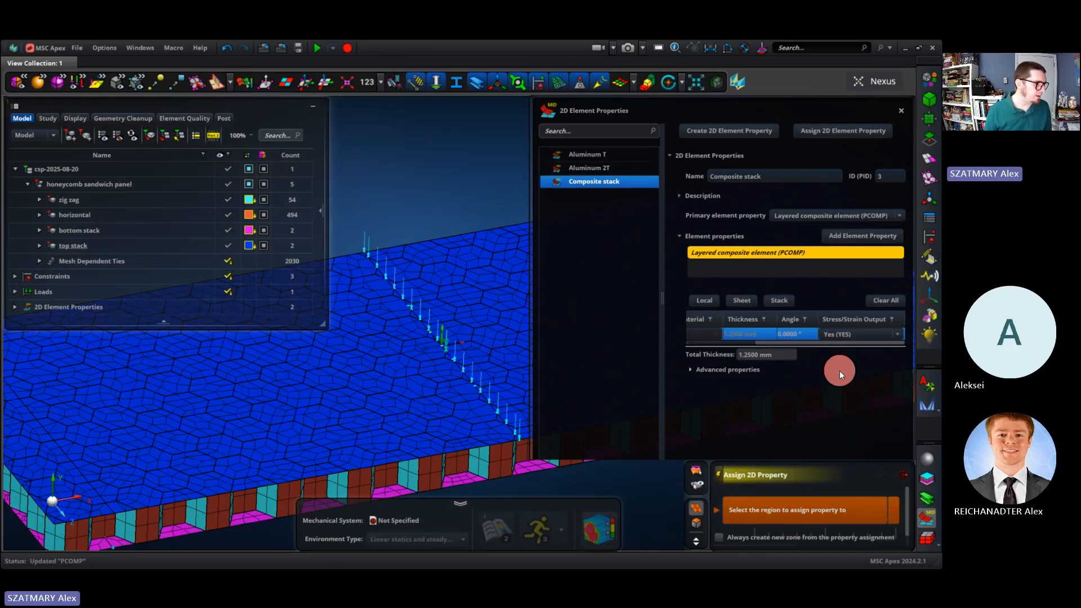
Assign the Composite stack property to the bottom stack and top stack surfaces of the sandwich panel.
click(817, 130)
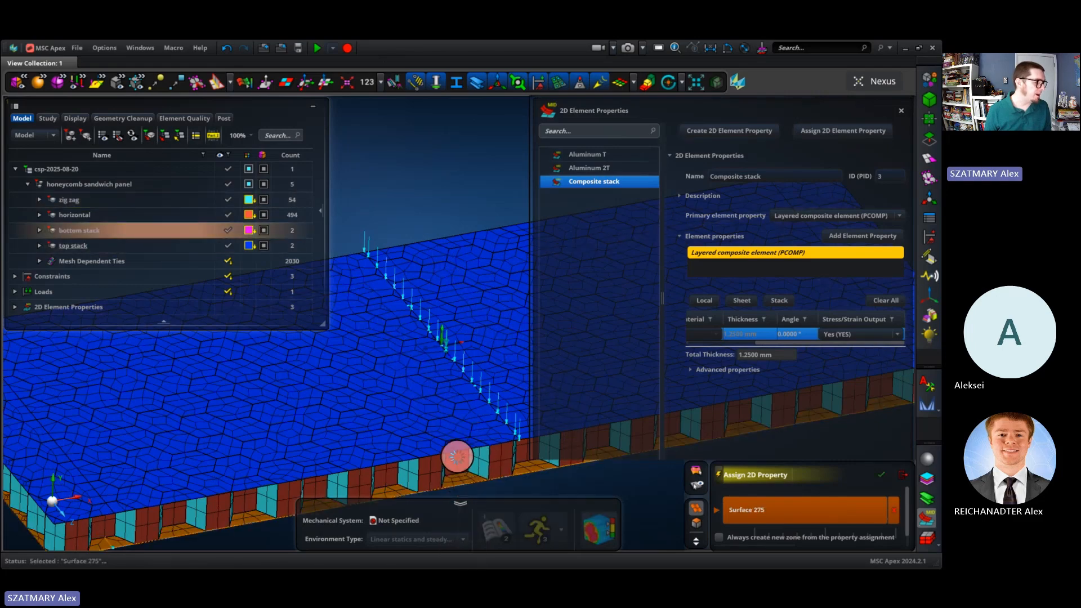
click(461, 445)
middle_click(461, 445)
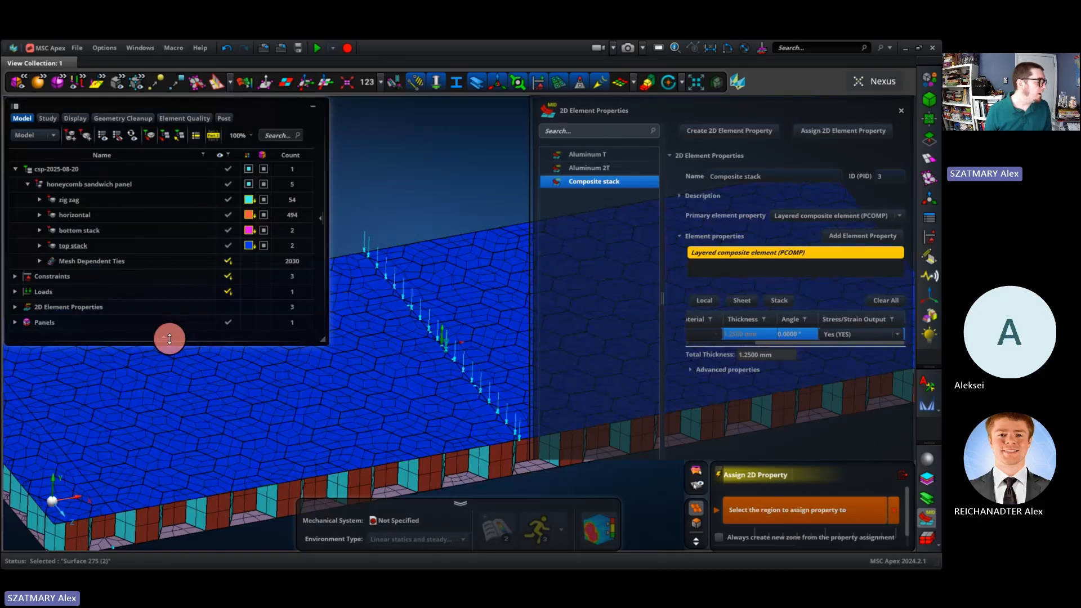
Review which surfaces carry the Aluminum 2T, Aluminum T and Composite stack properties, and close the property assignment and definition windows.
click(17, 304)
click(14, 307)
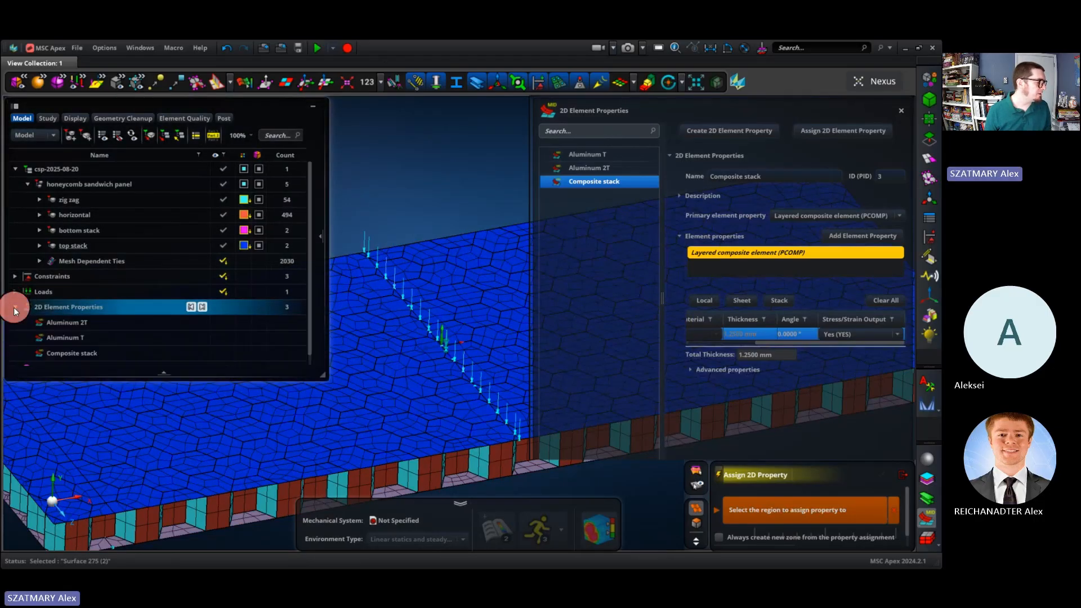
click(44, 309)
click(63, 325)
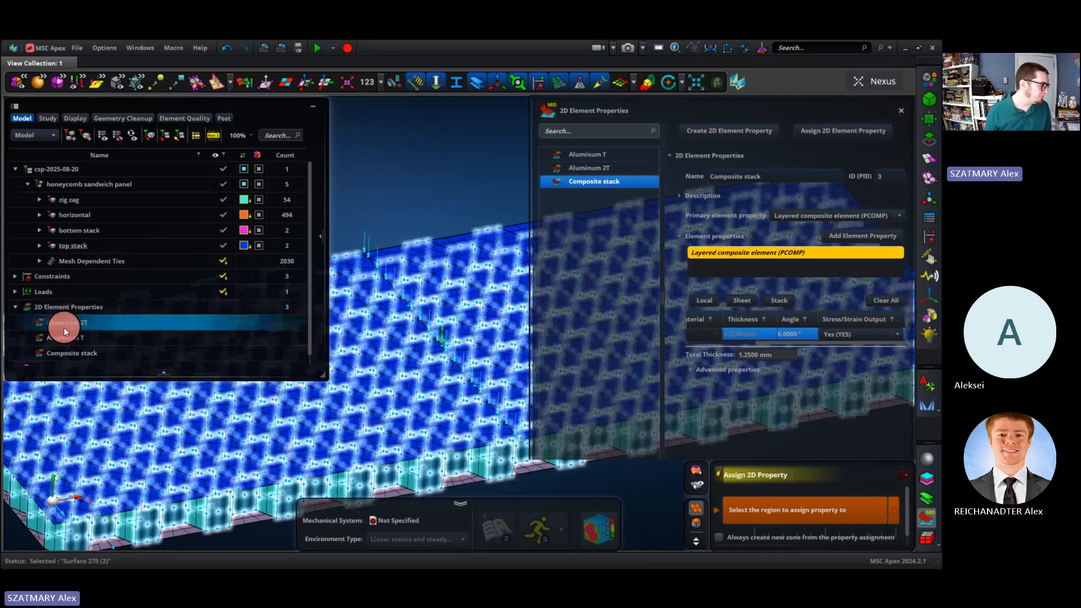
click(63, 336)
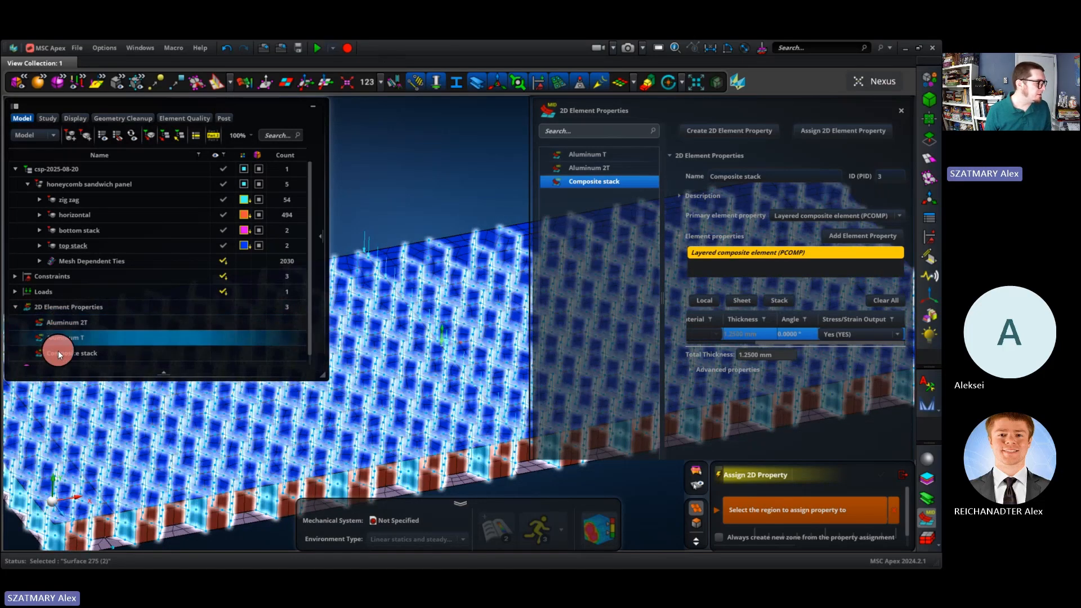
click(58, 355)
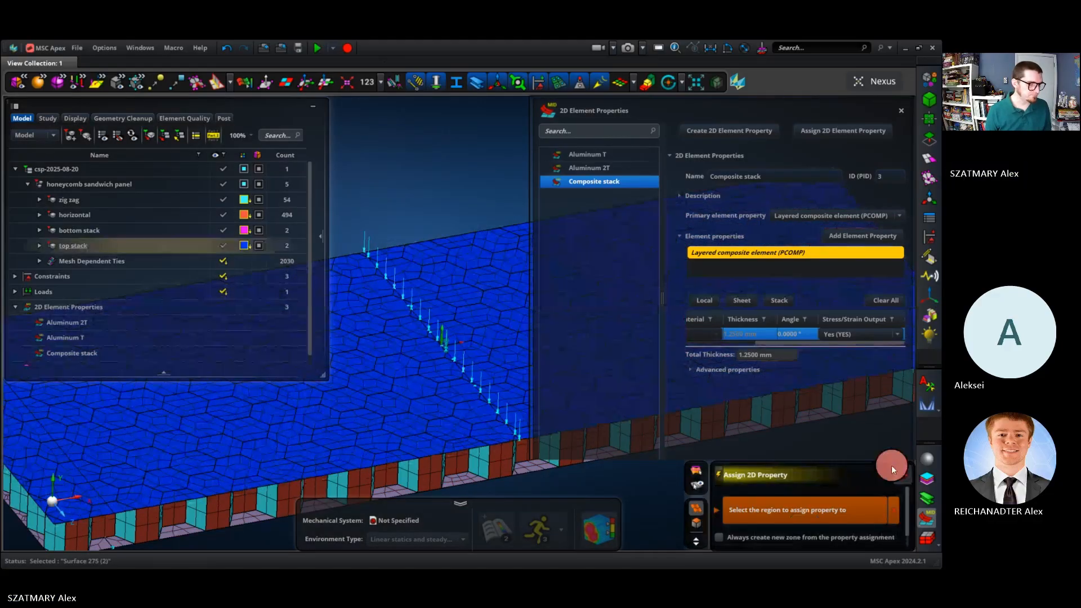
click(903, 476)
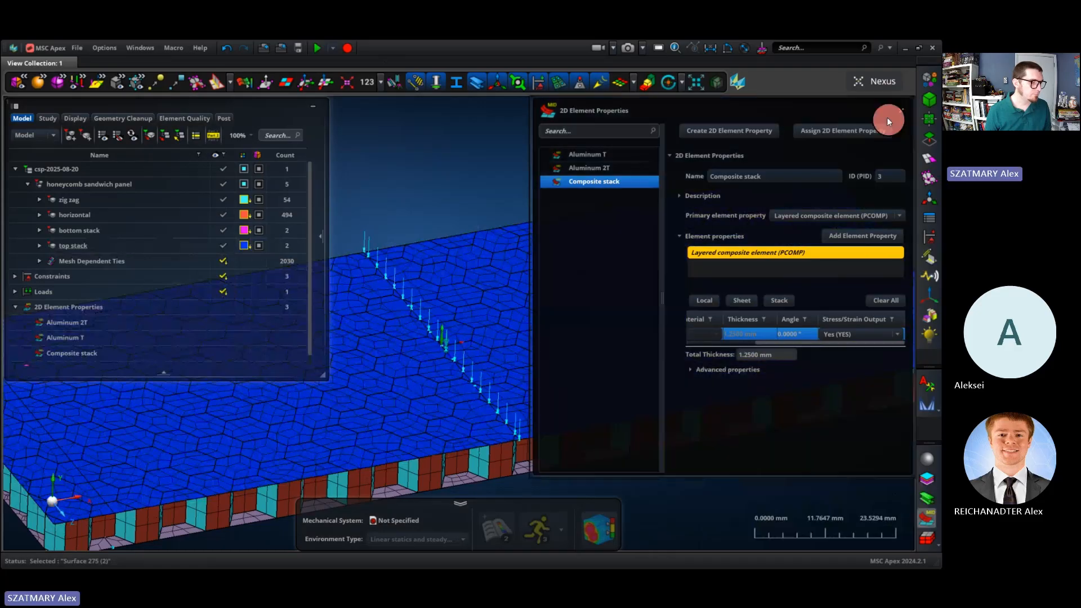
click(901, 110)
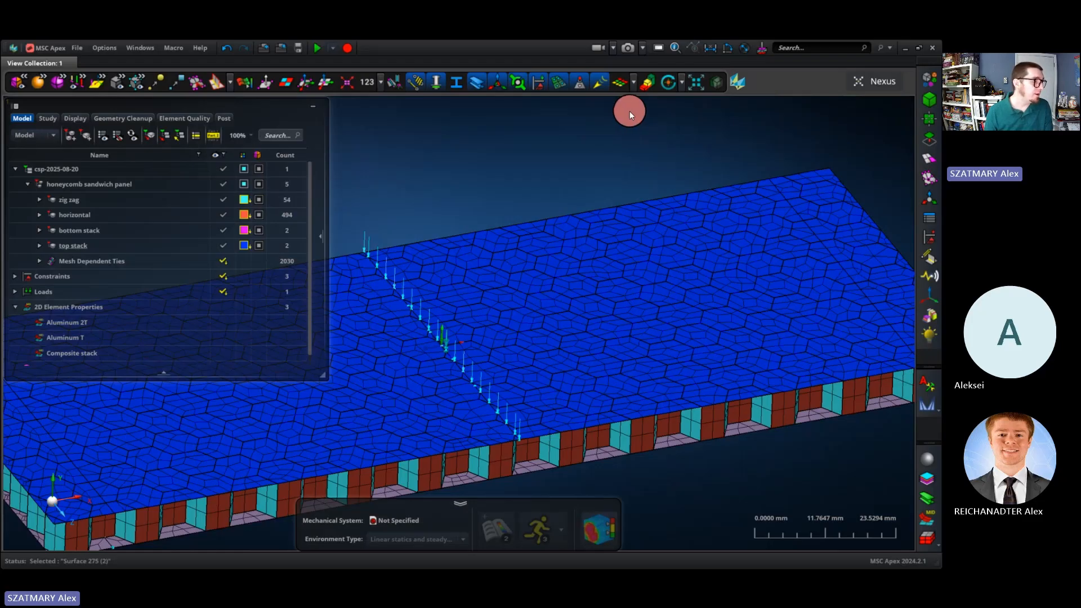
Display the shell thicknesses as 3D contours and examine how the face sheets meet the honeycomb core walls.
click(623, 84)
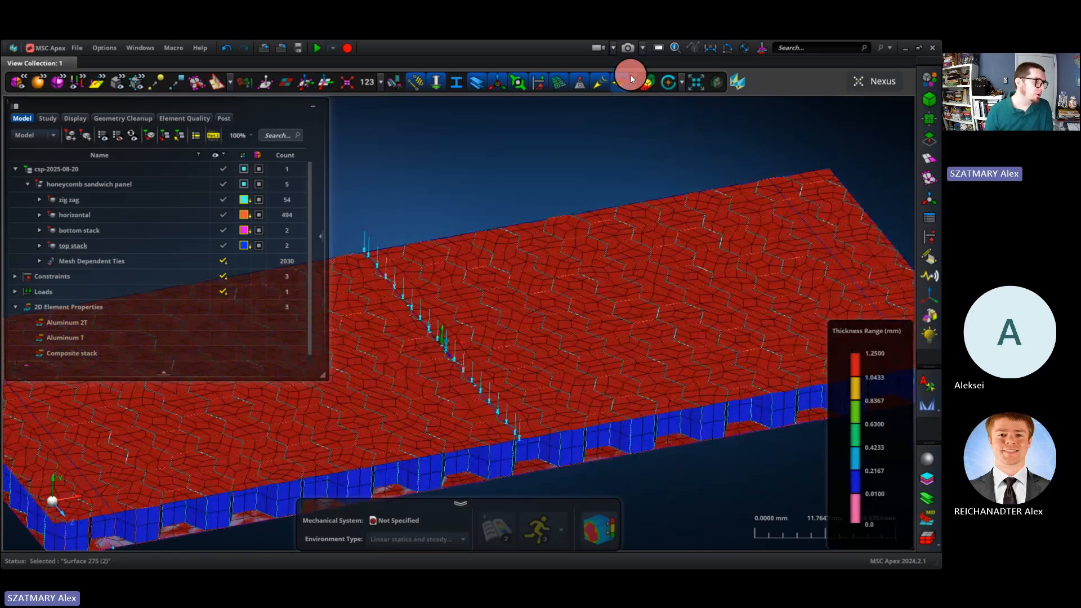
click(632, 82)
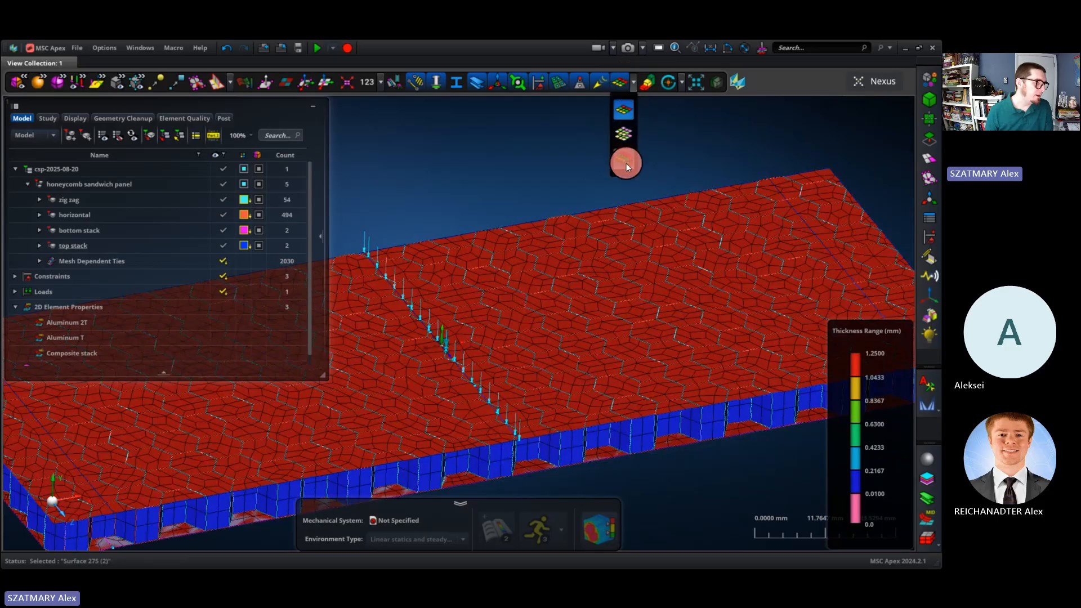
click(626, 171)
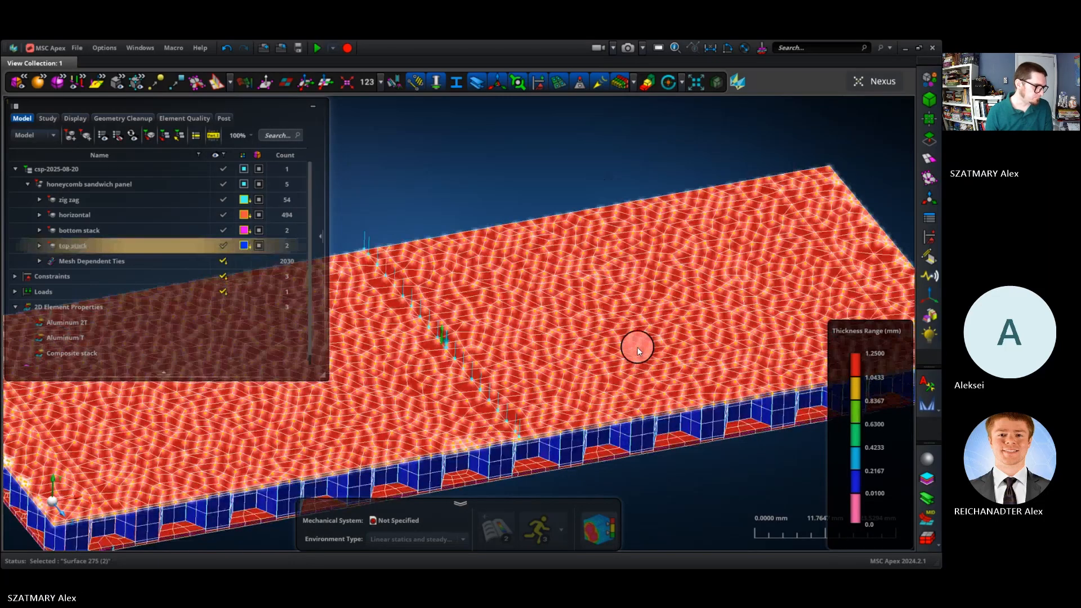
middle_drag(636, 345, 560, 164)
scroll(631, 332, down, 3)
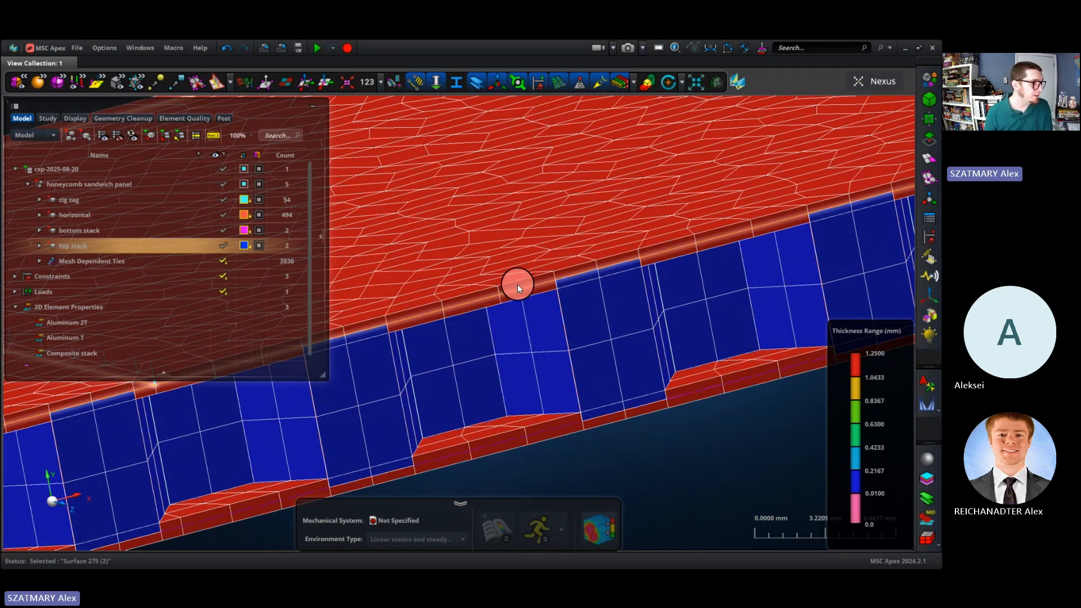
scroll(593, 292, down, 5)
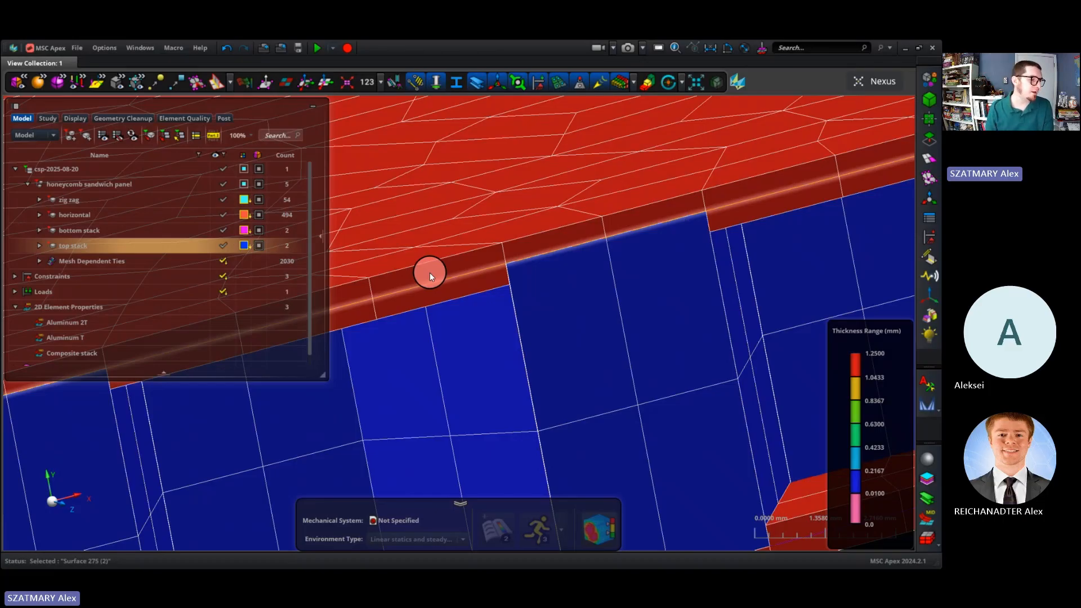
middle_drag(430, 273, 424, 200)
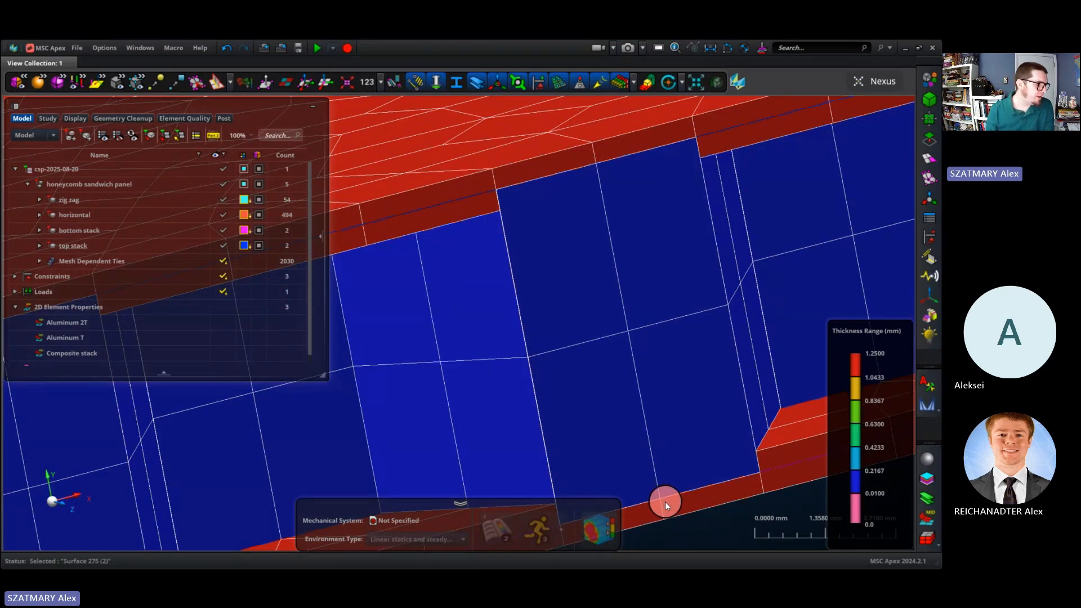
Create a constant offset field of 0.625 mm on the top stack surface.
click(931, 220)
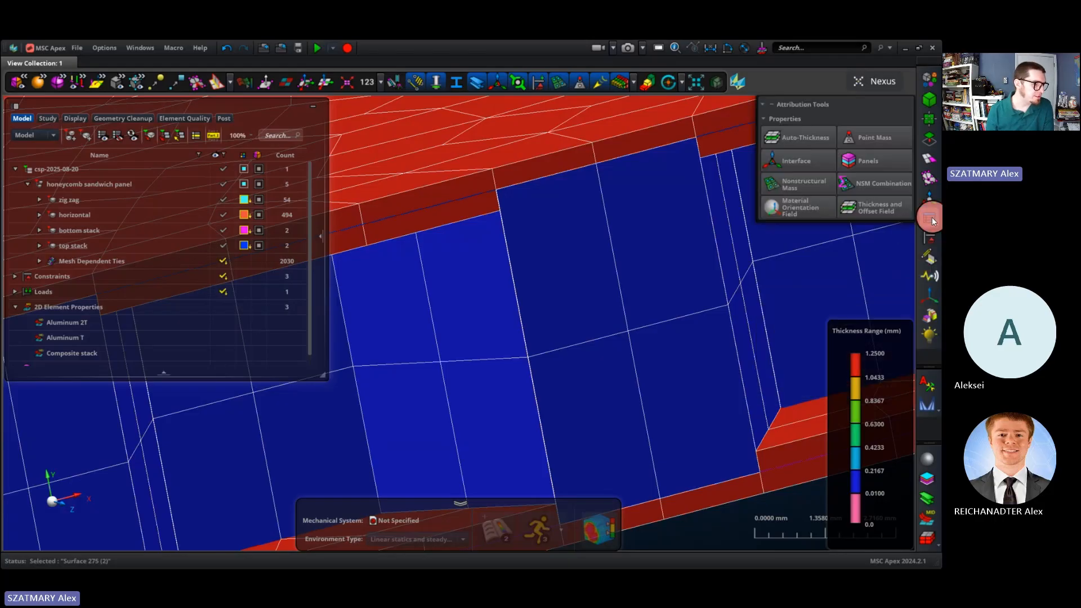
click(876, 209)
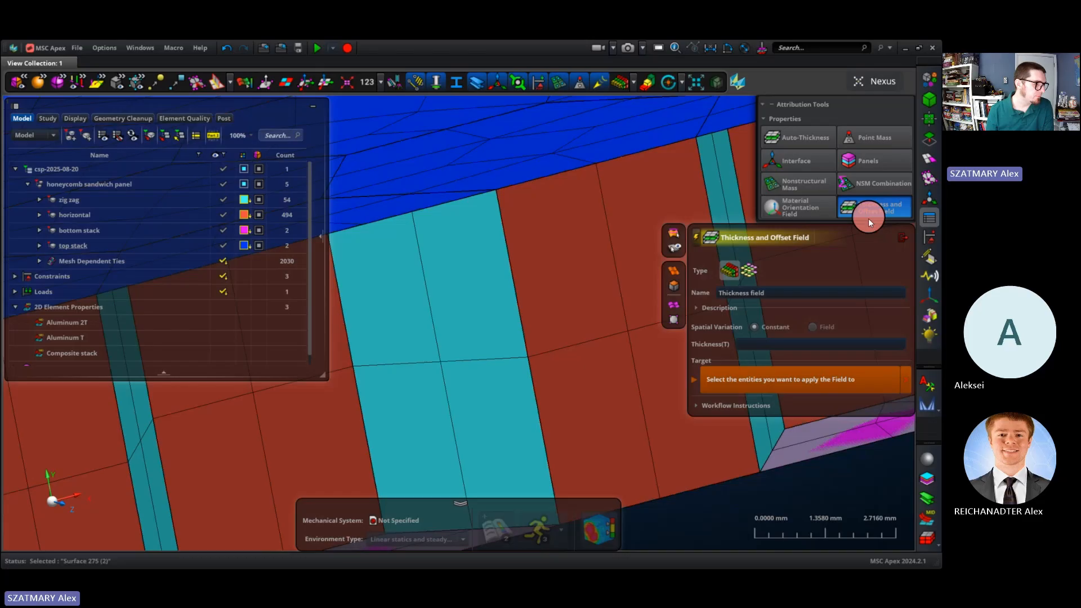
click(752, 270)
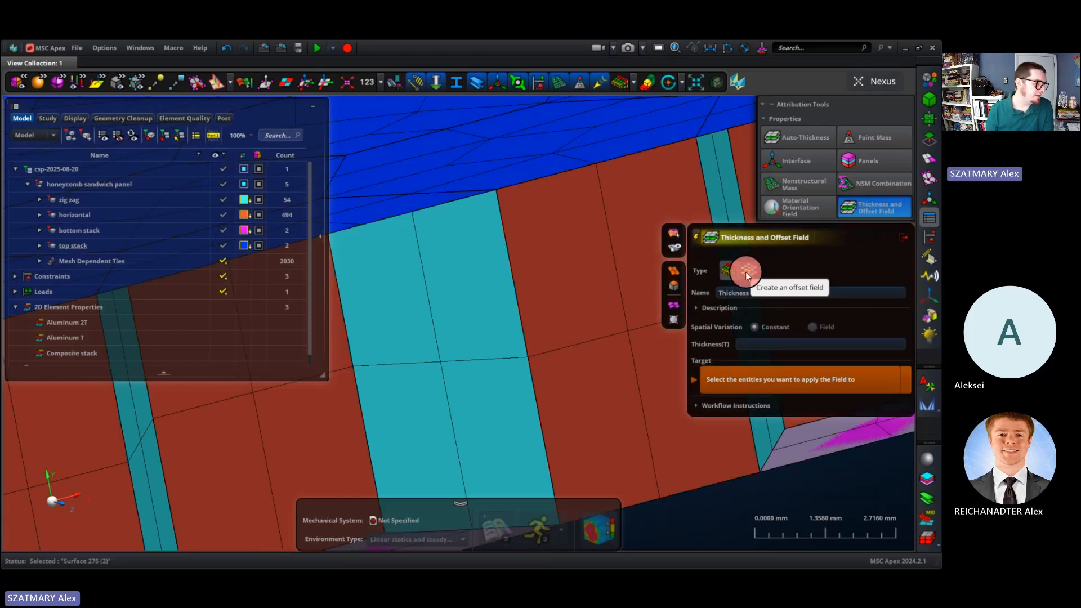
click(746, 272)
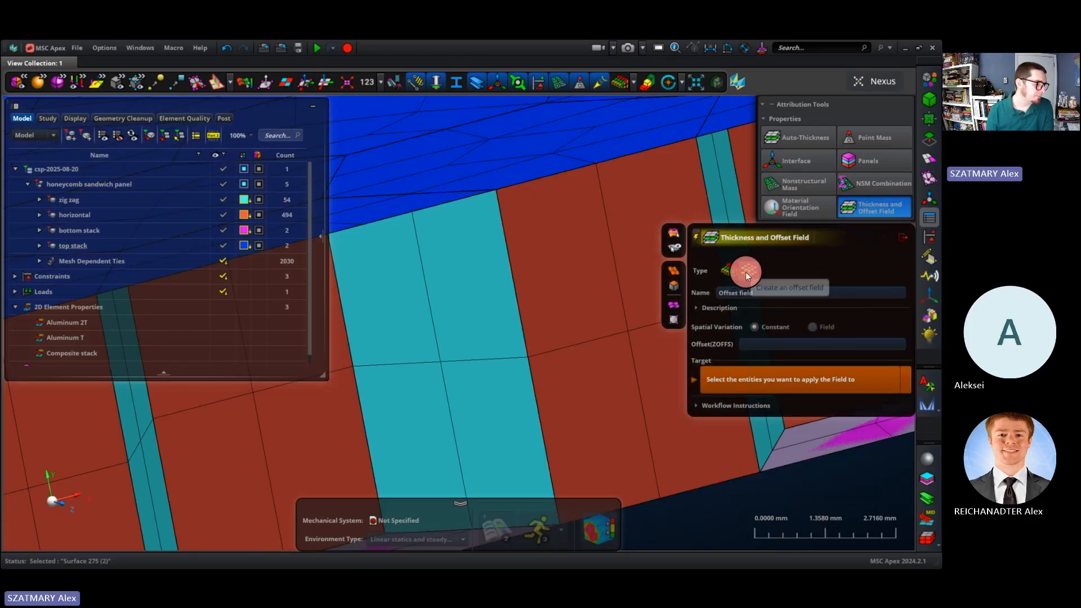
click(770, 343)
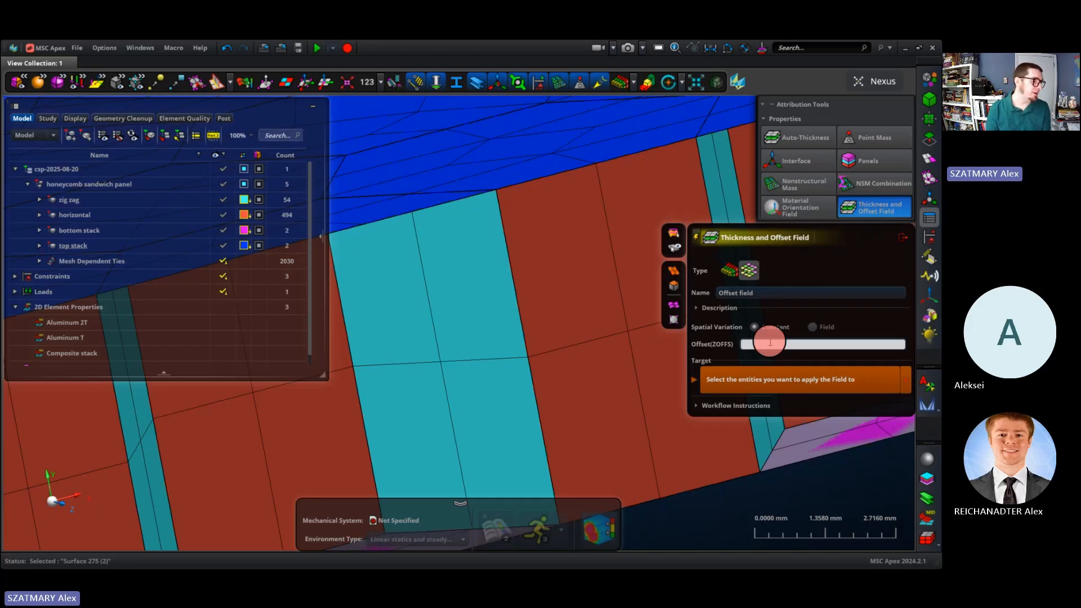
text(.625)
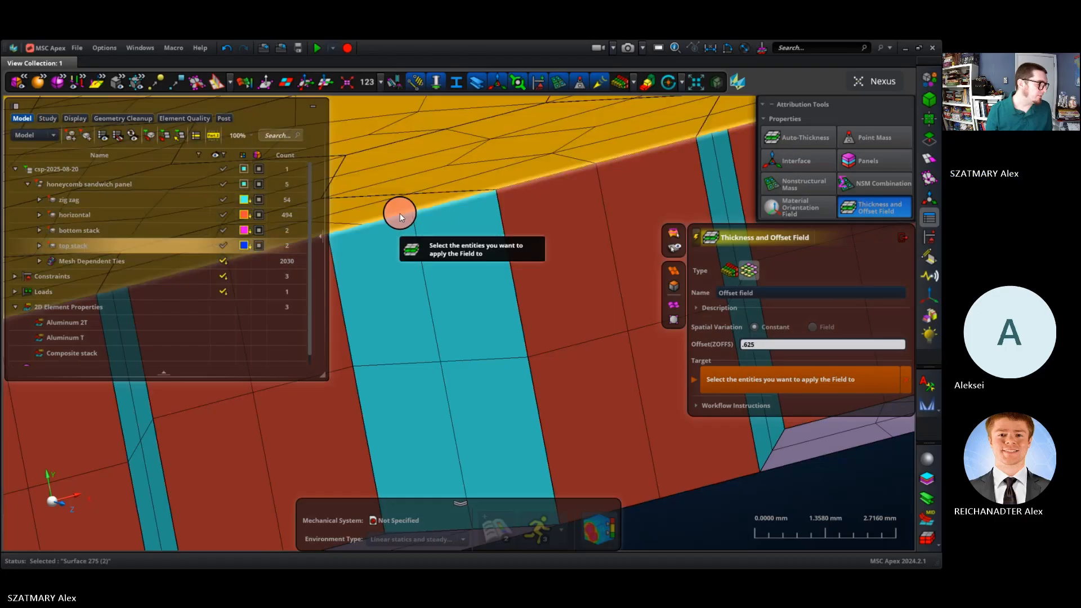
click(400, 212)
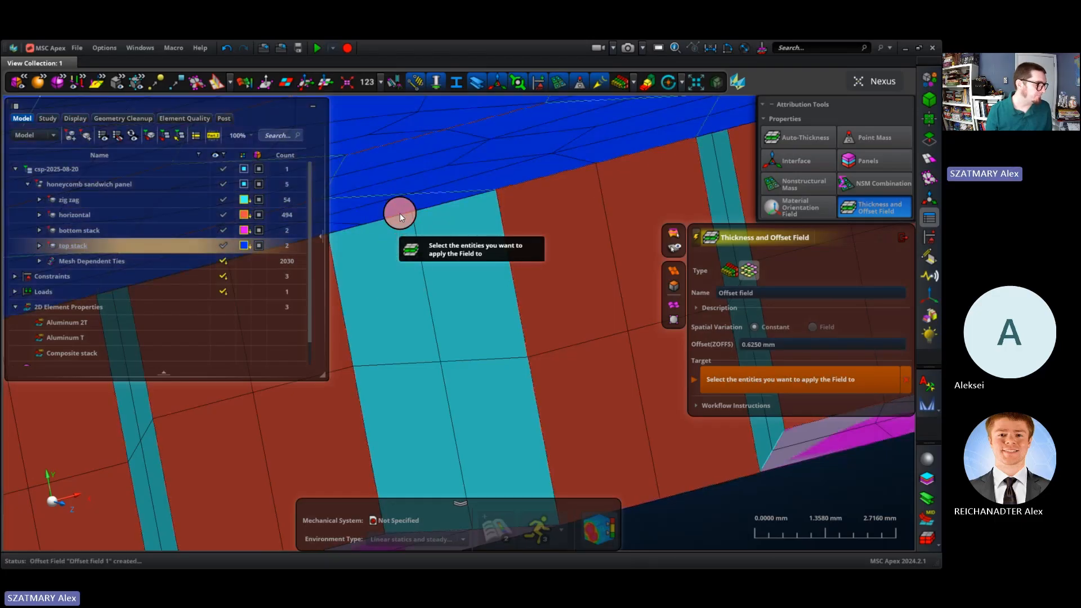
Create a constant offset field of -0.625 mm on the bottom stack surface and check both offsets in the 3D thickness display.
click(738, 345)
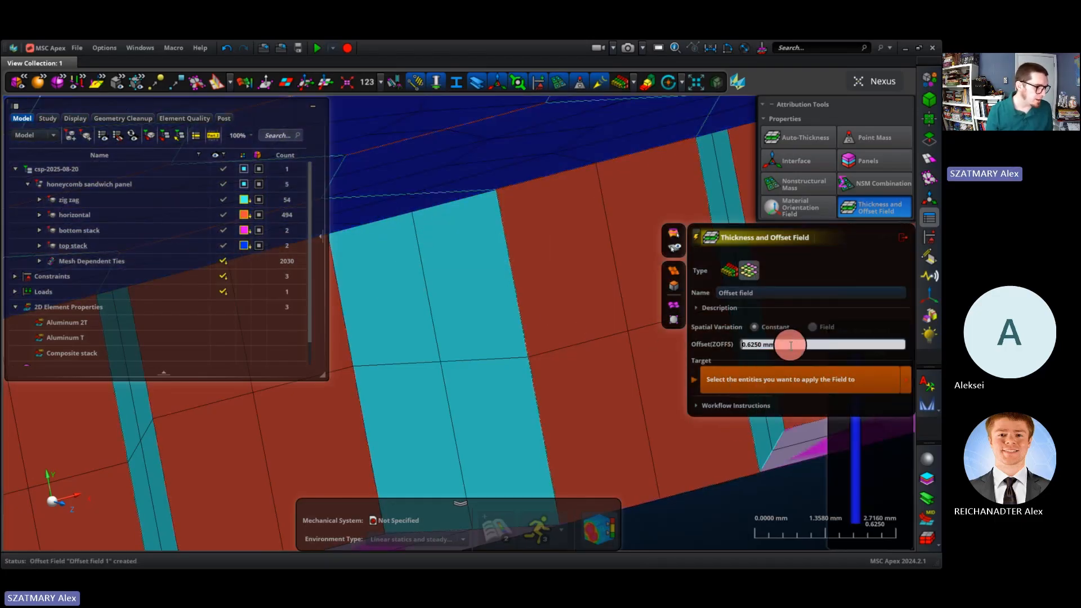
text(-)
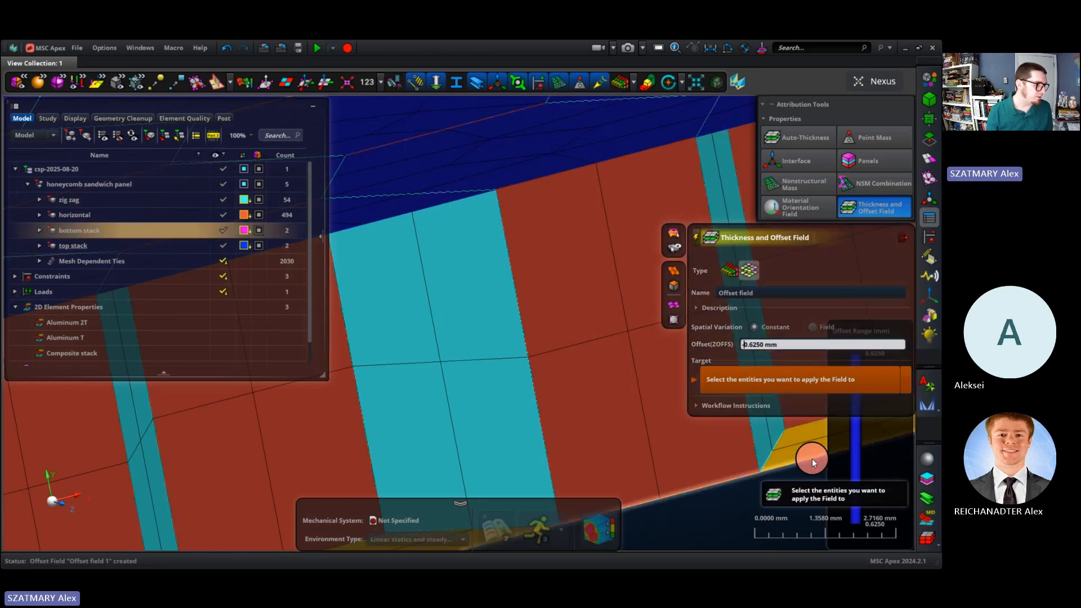
click(813, 459)
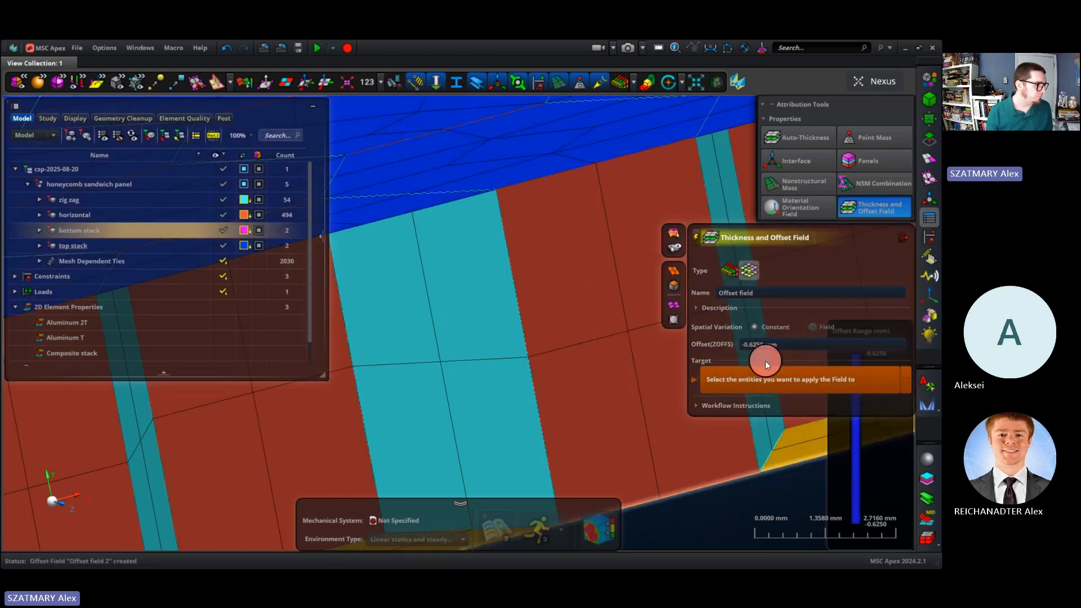
click(619, 79)
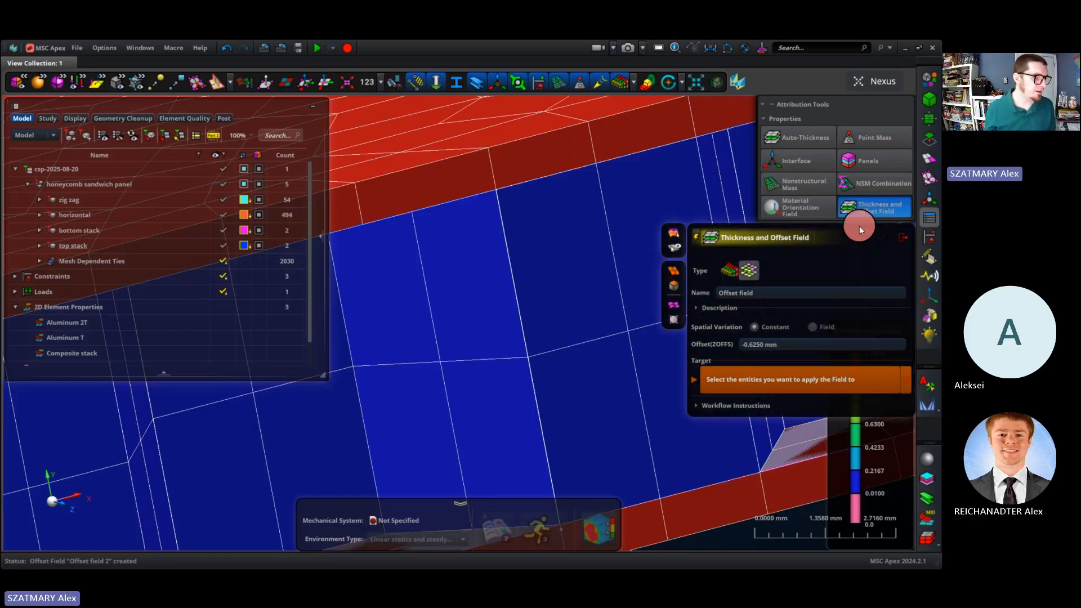
click(904, 241)
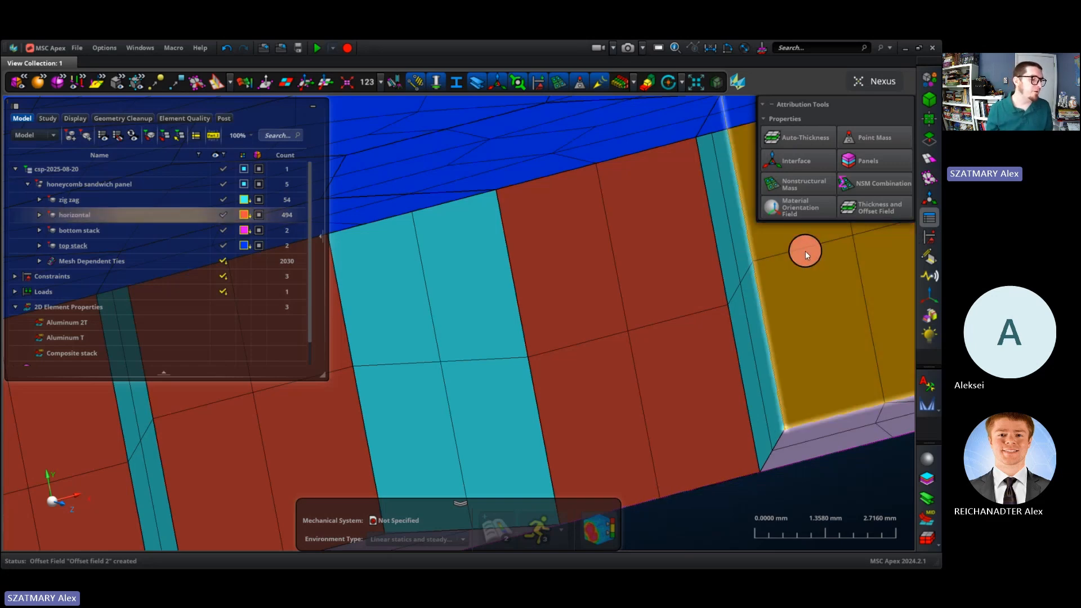
mouse_move(789, 206)
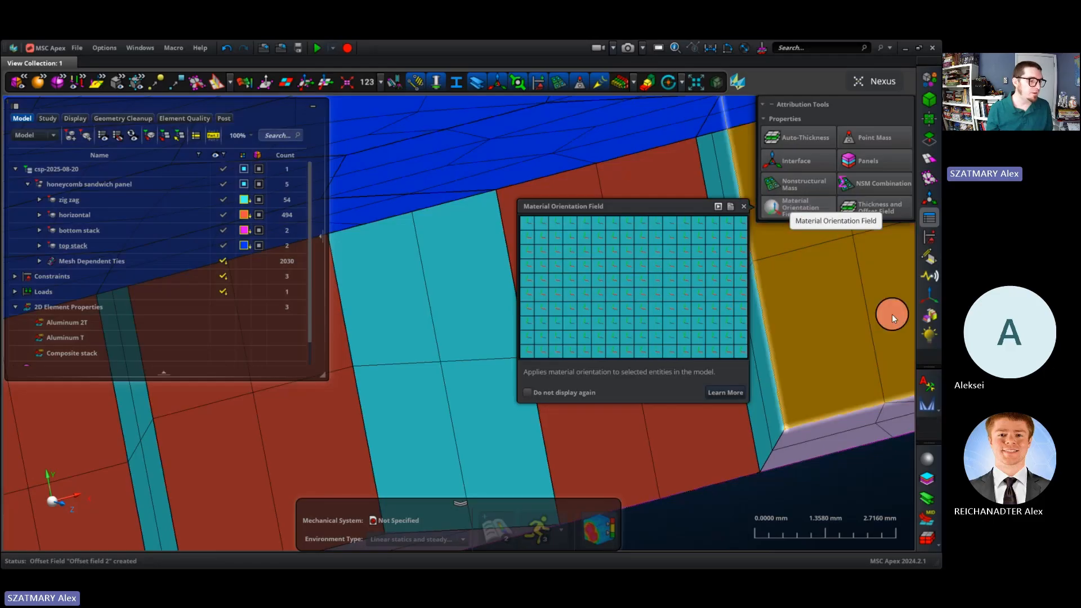
click(928, 291)
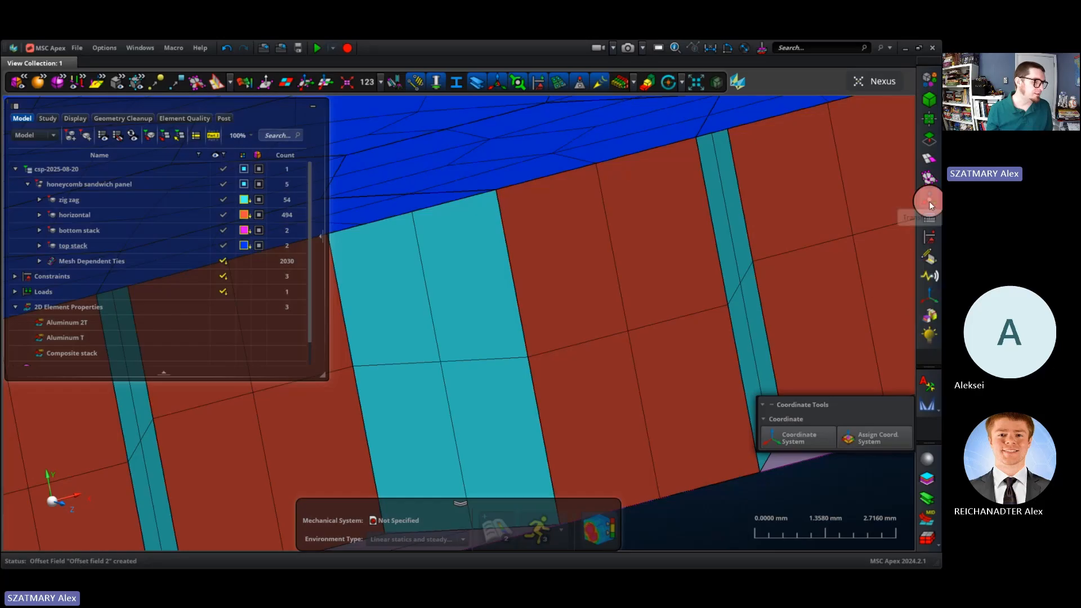
click(930, 224)
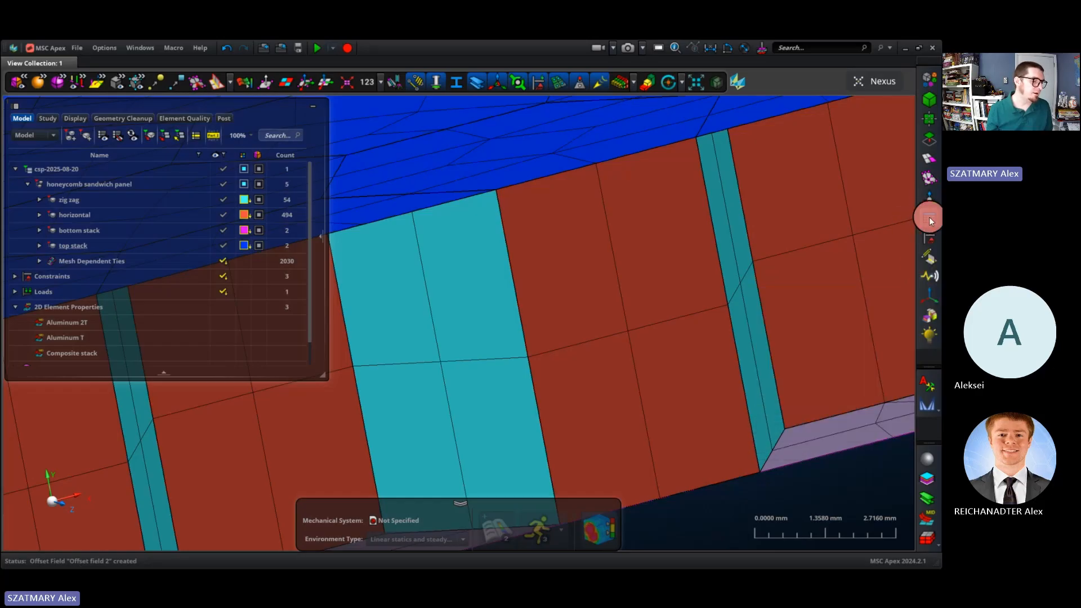
click(930, 221)
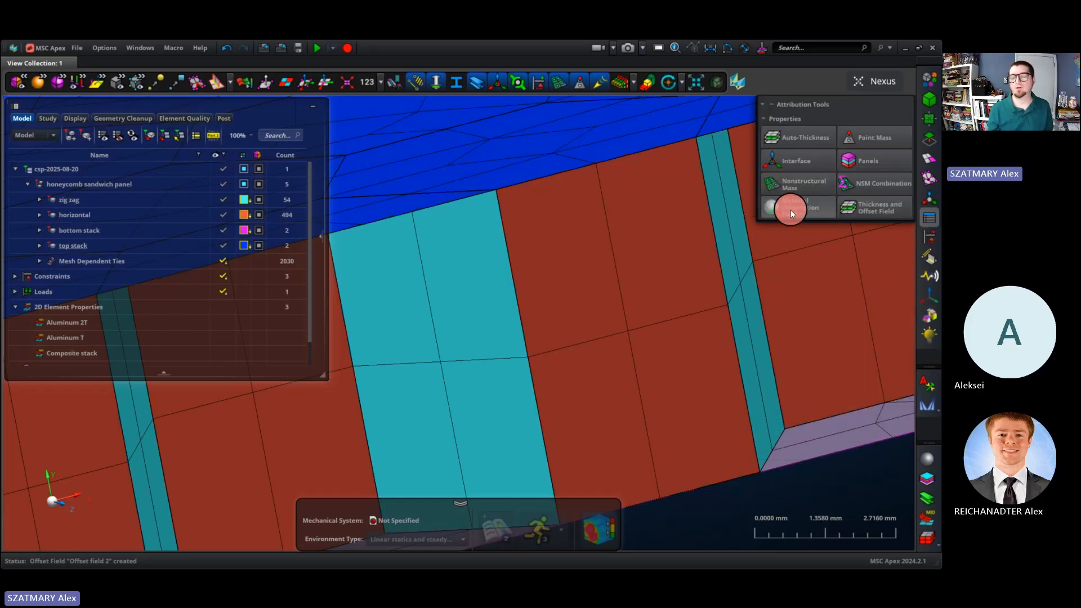
mouse_move(791, 210)
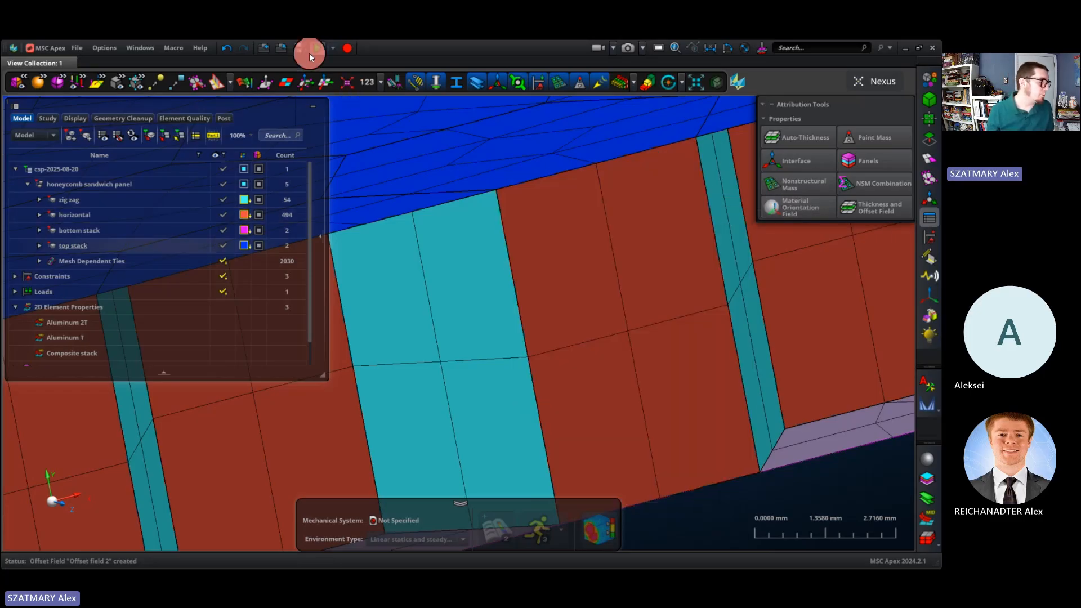
Display the shell element normals across the panel and find the Element Orientation tool for reversing them.
click(265, 82)
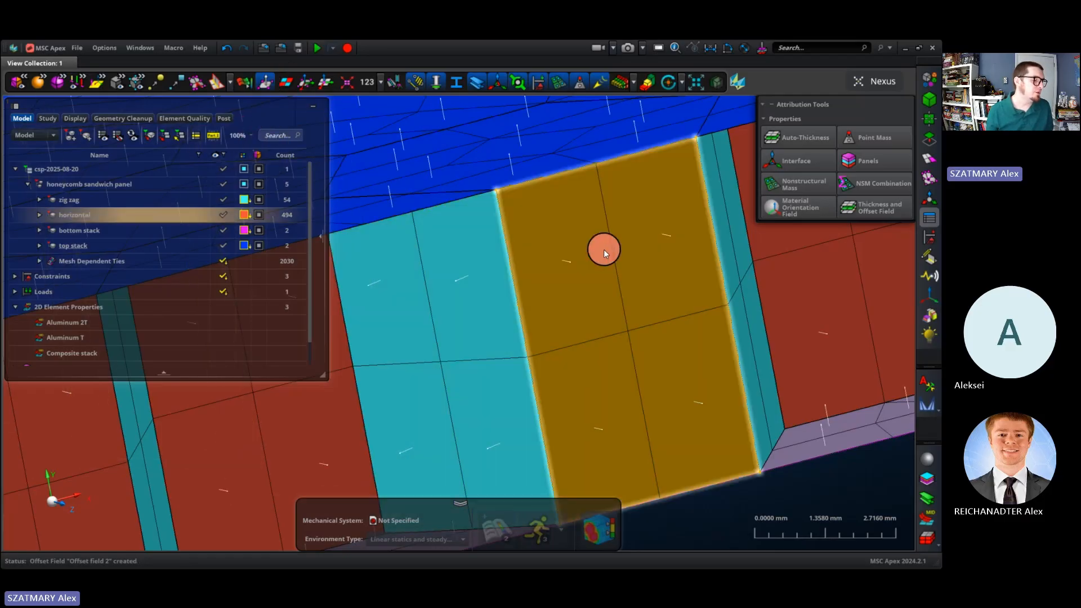
scroll(603, 249, down, 5)
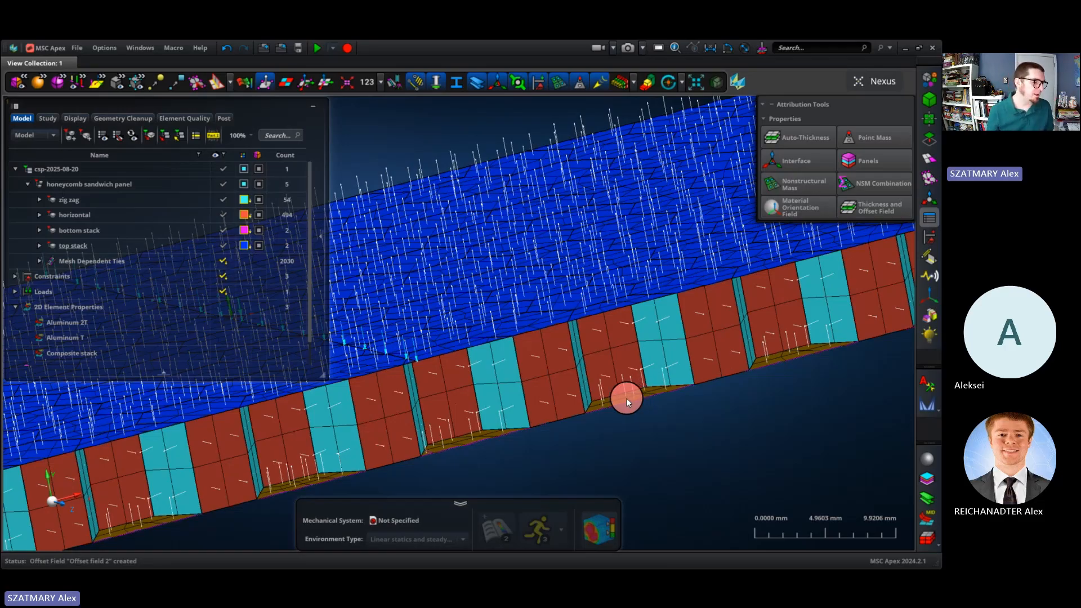
click(931, 160)
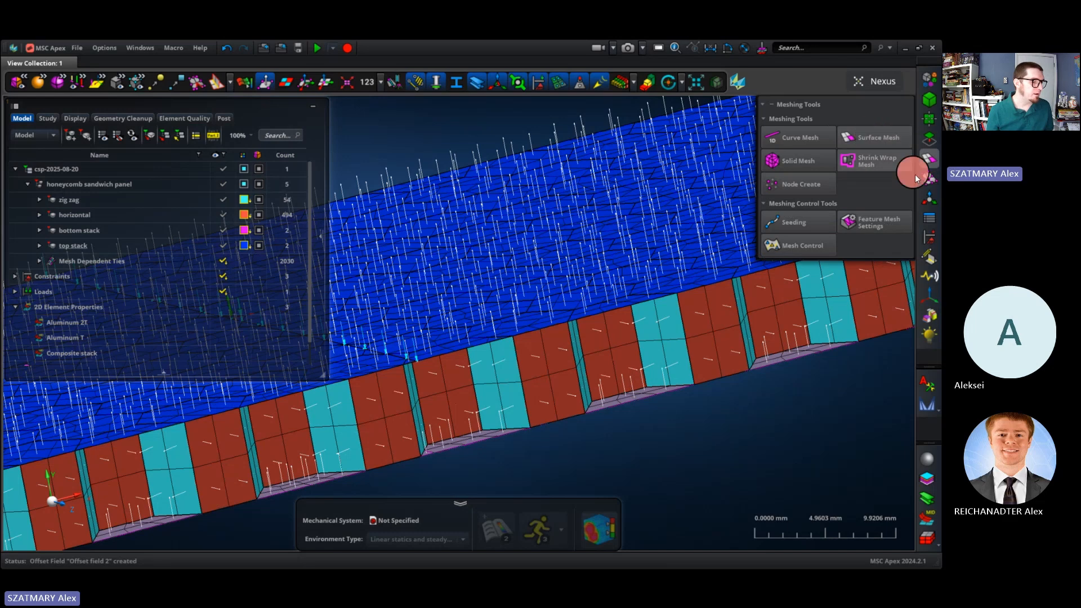
click(929, 180)
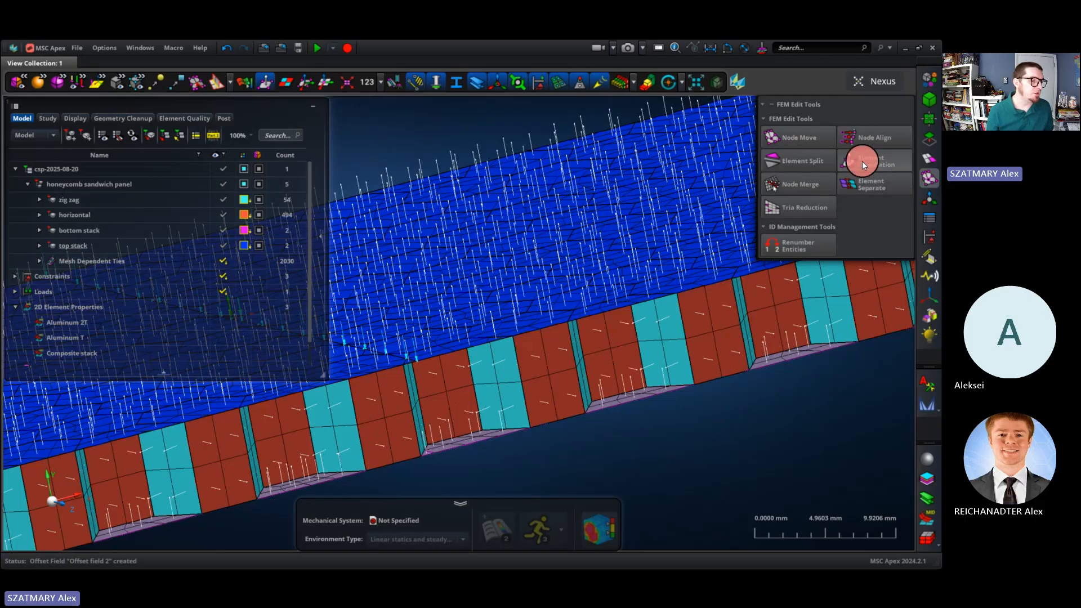
mouse_move(868, 160)
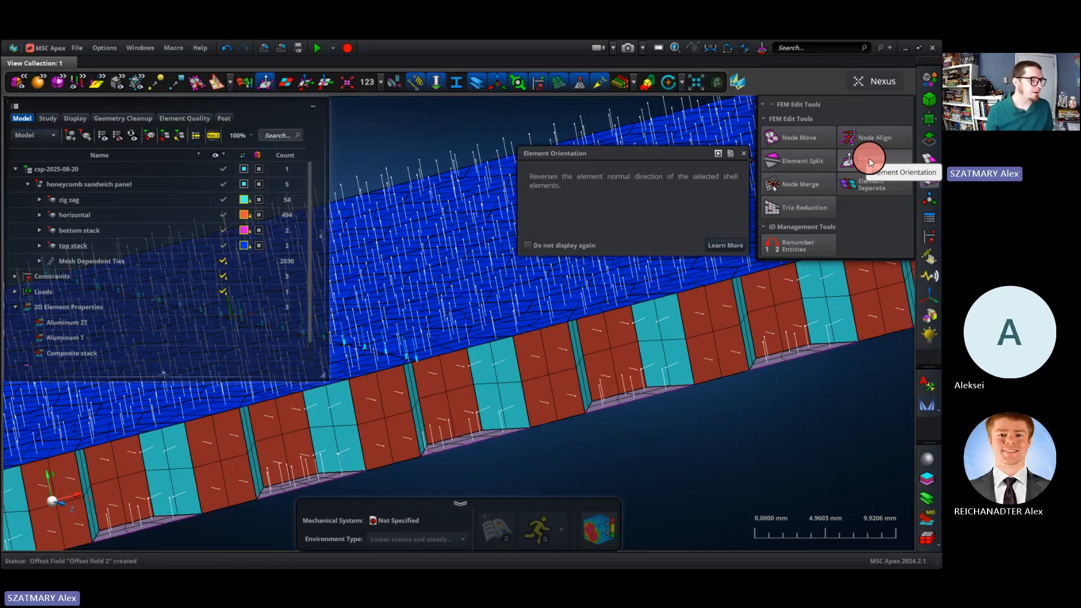
click(931, 183)
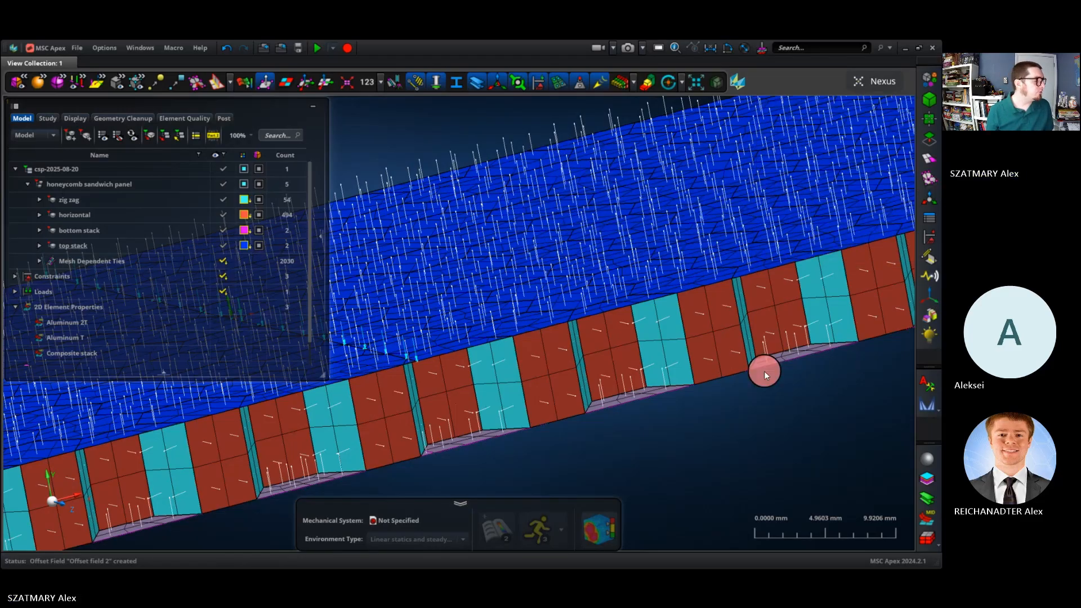
Create a linear statics scenario (SOL 101) in the study with one load case and the linear static subcase type.
click(47, 117)
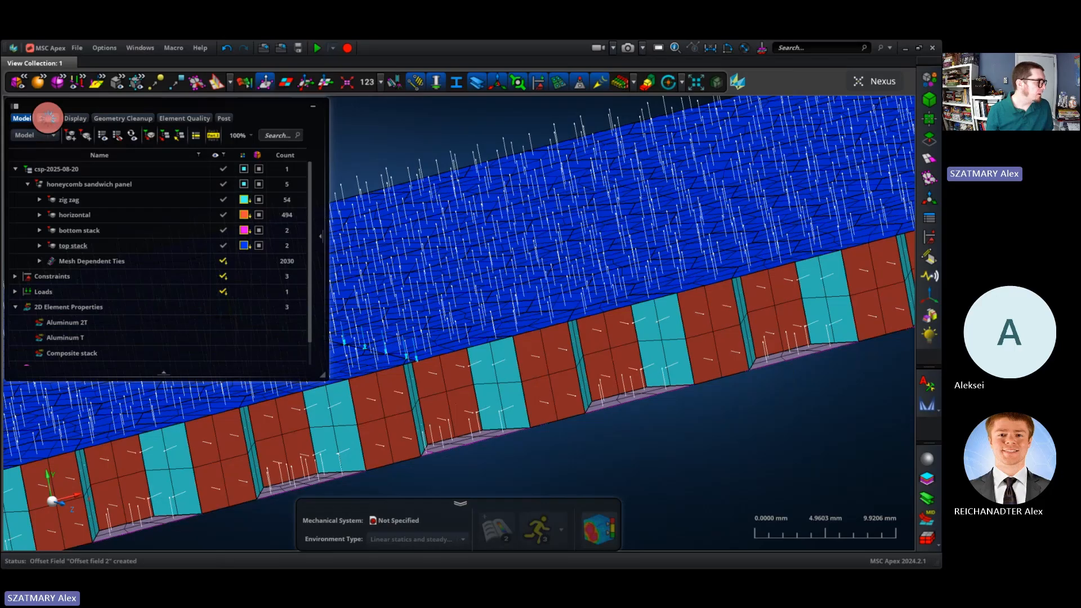
click(66, 144)
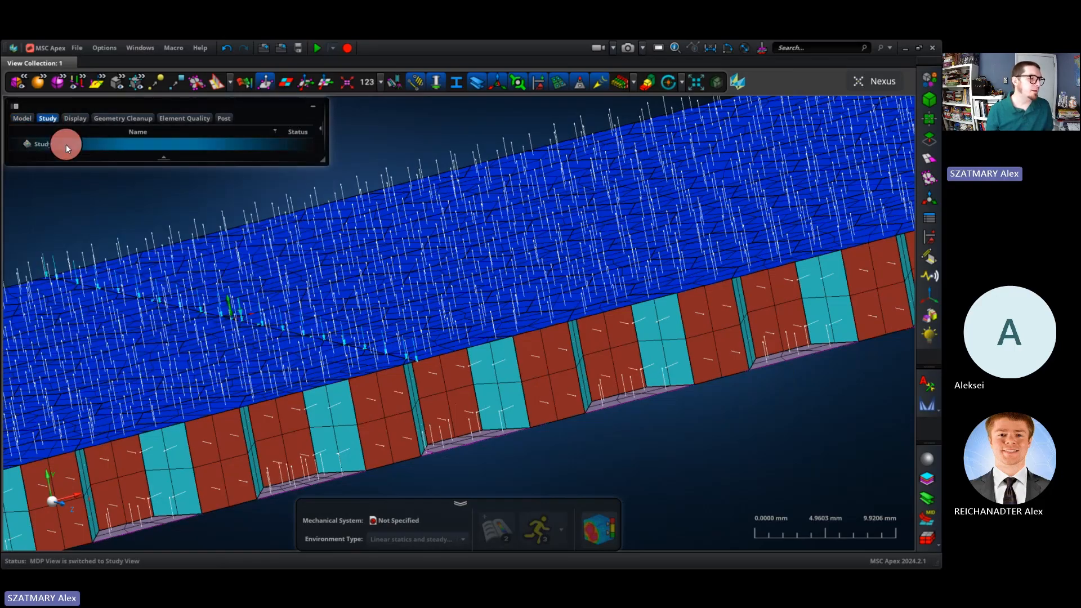
right_click(66, 144)
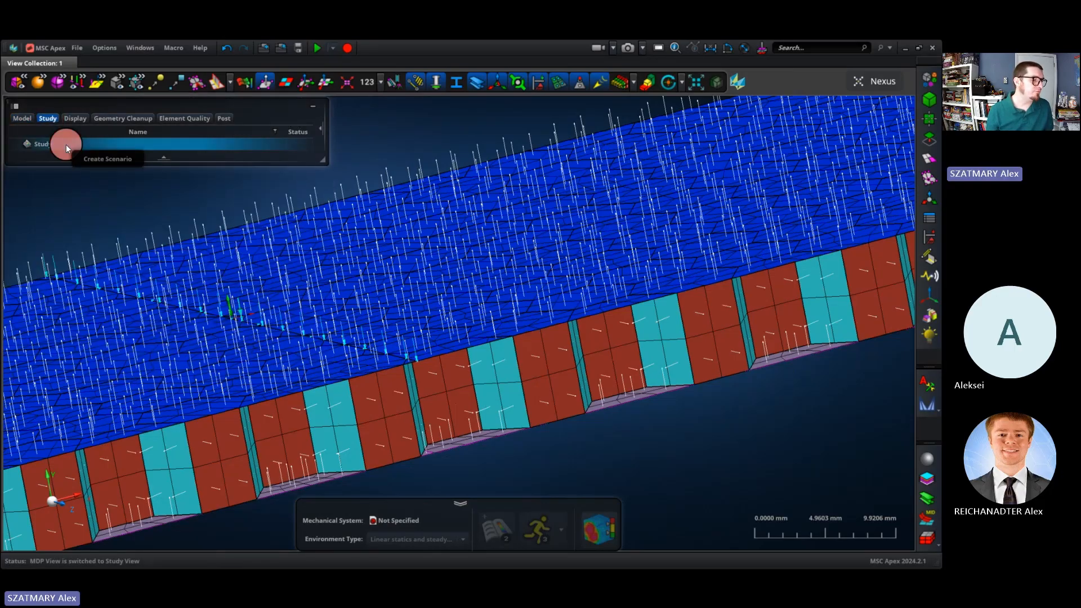
click(97, 159)
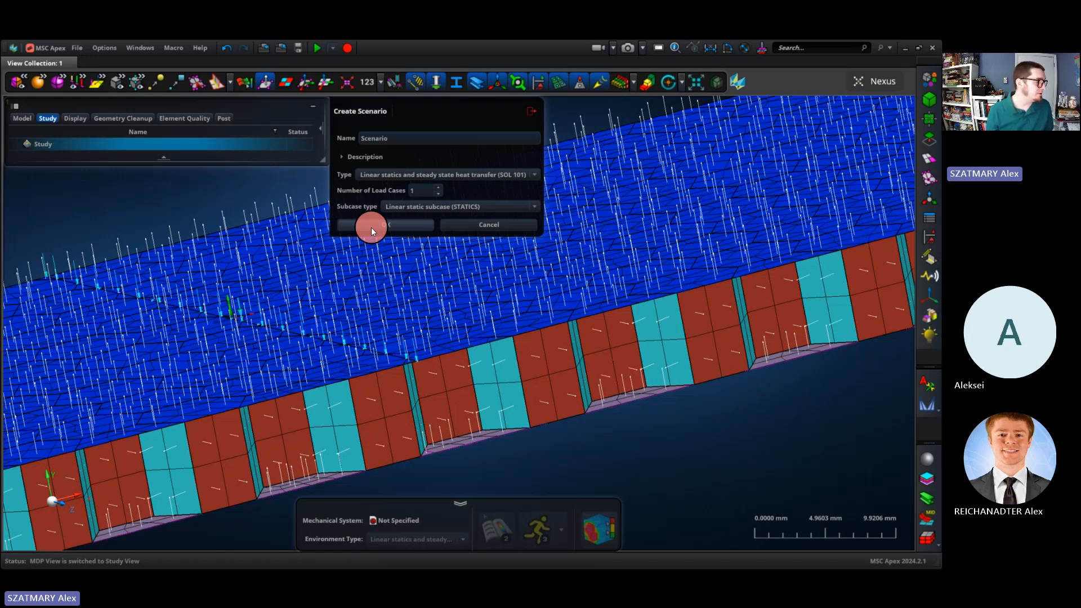
click(371, 227)
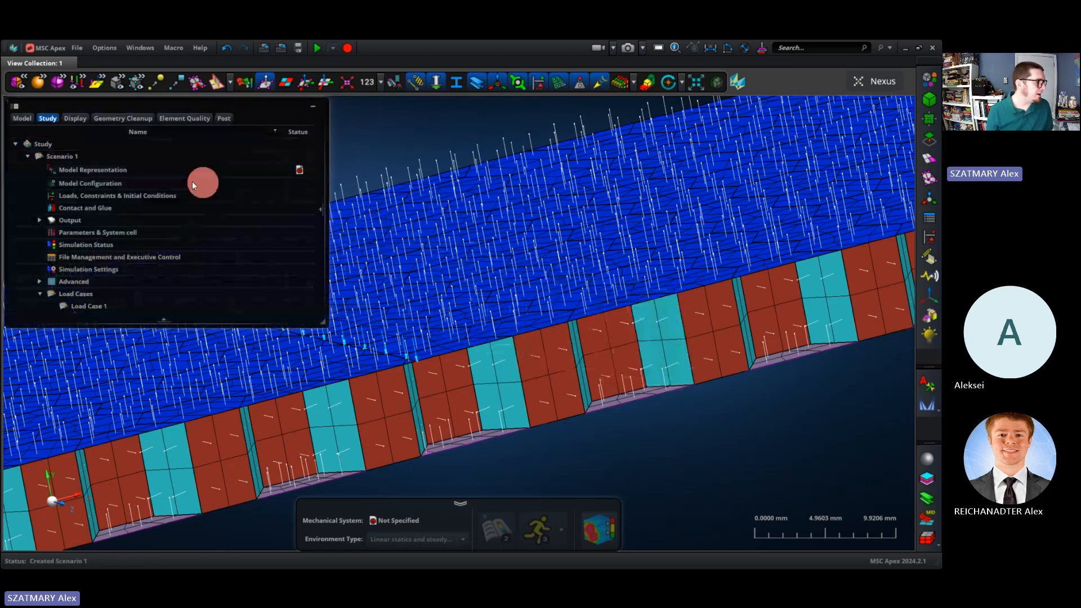
Set the honeycomb sandwich panel assembly as the model representation of Scenario 1.
click(104, 169)
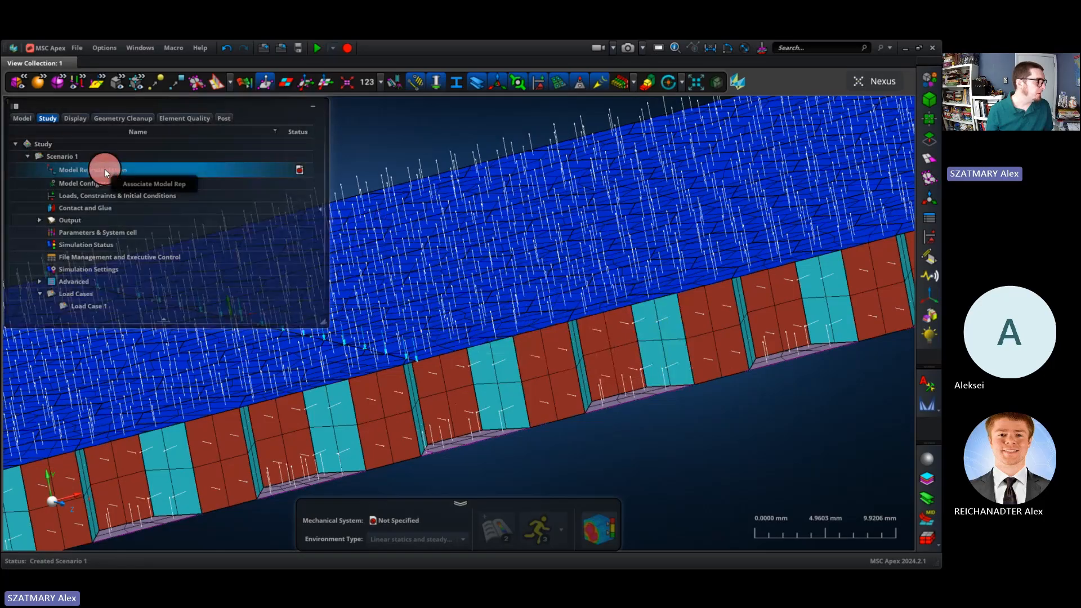
double_click(71, 172)
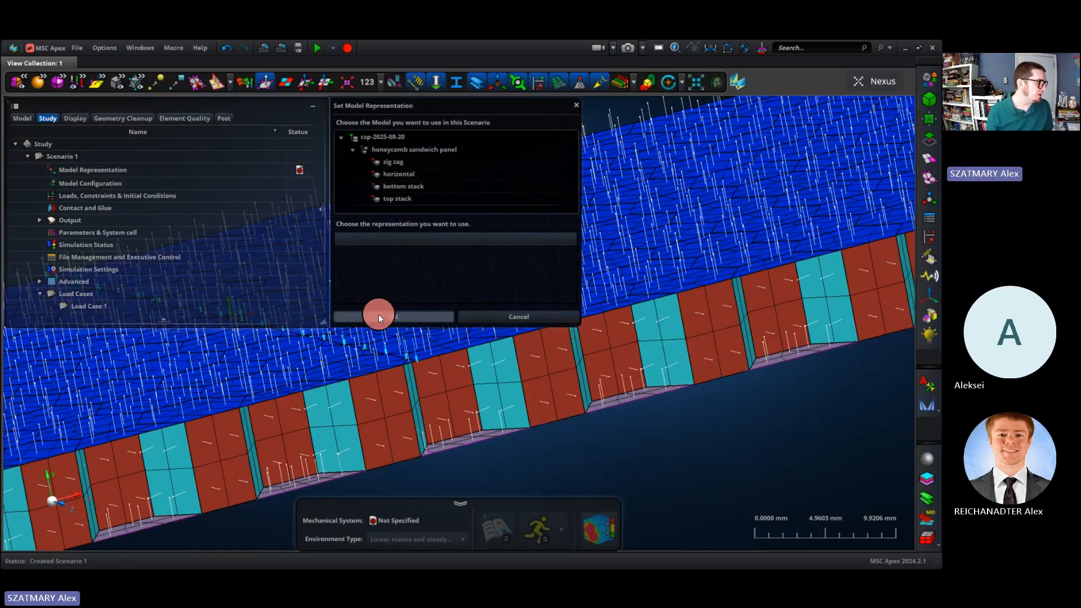
click(396, 199)
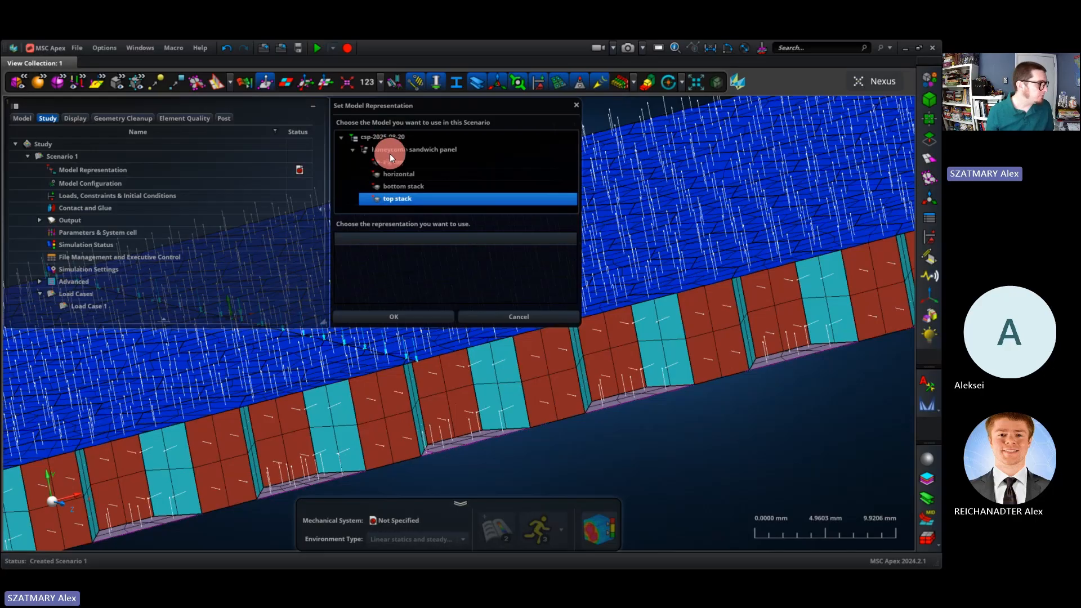
click(389, 150)
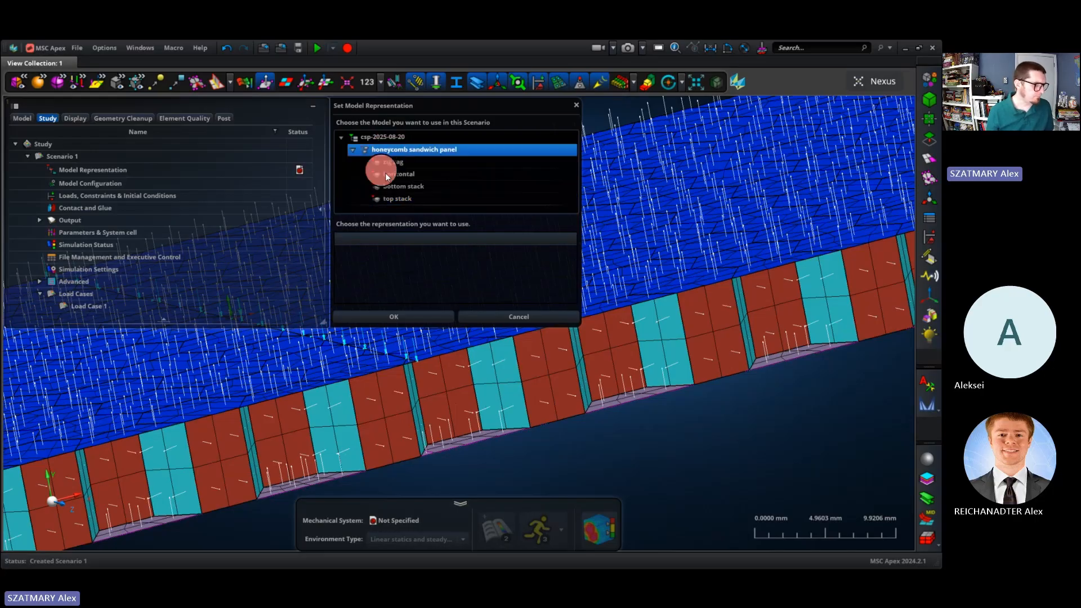
click(416, 317)
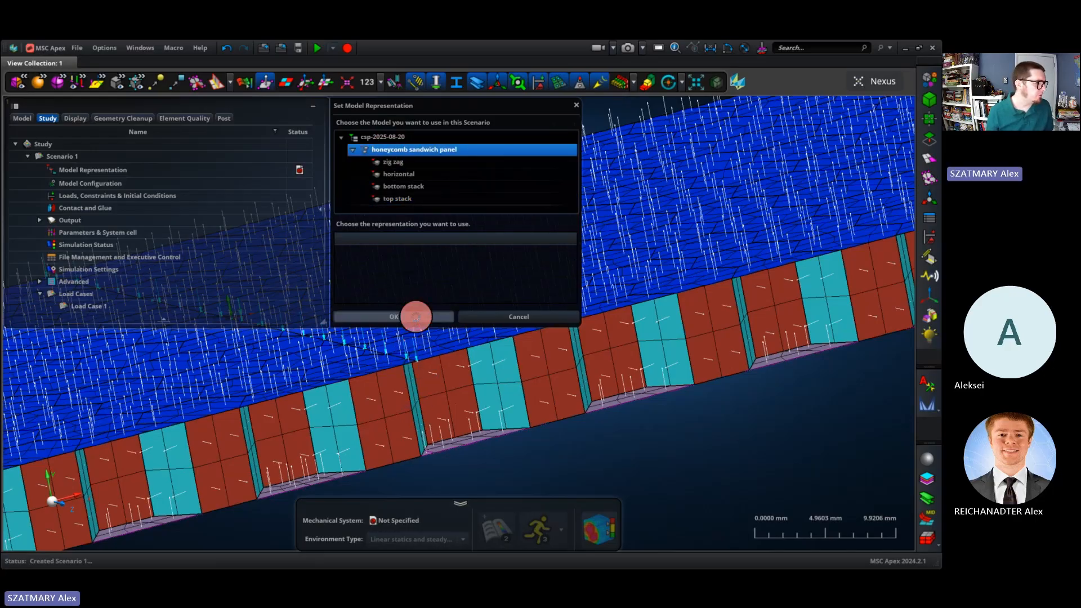
Create an SPCADD constraint combination of Constraint 1, Constraint 2 and Constraint 3 in the scenario's loads and constraints settings.
click(104, 206)
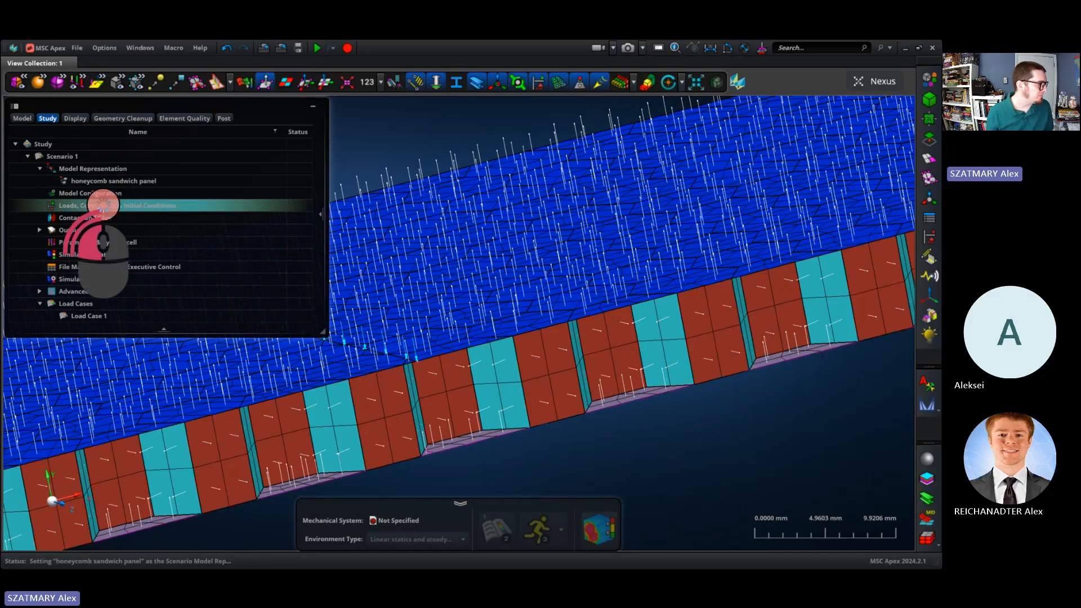
double_click(104, 206)
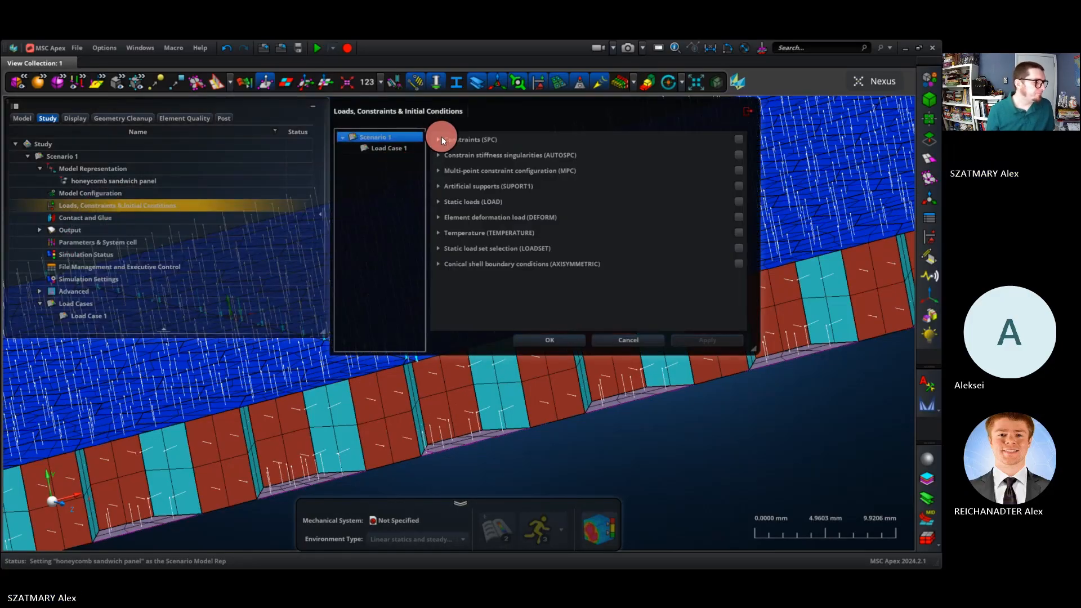
click(438, 139)
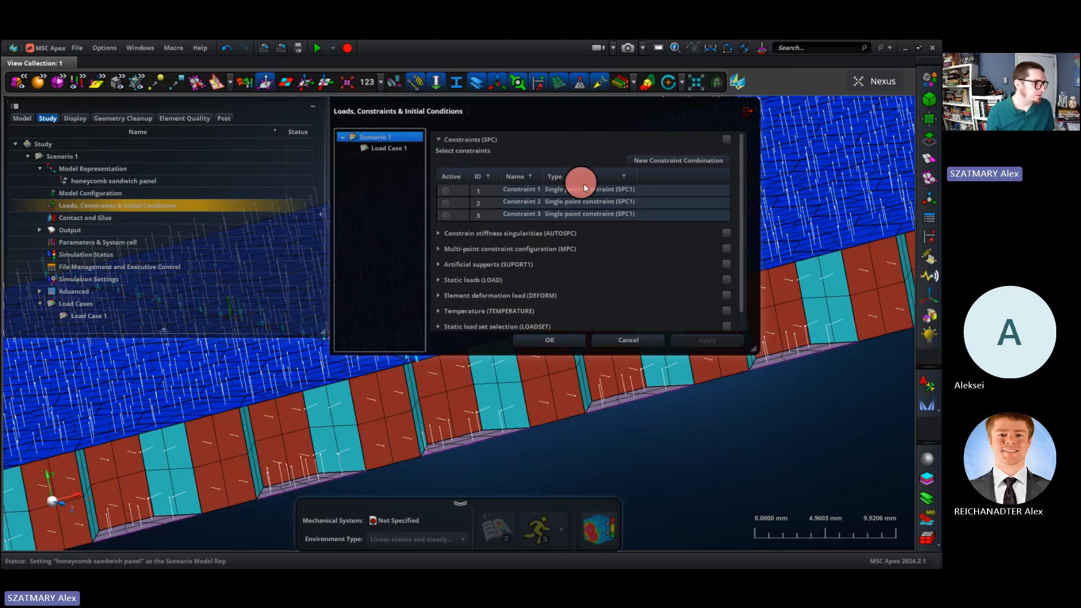
click(665, 162)
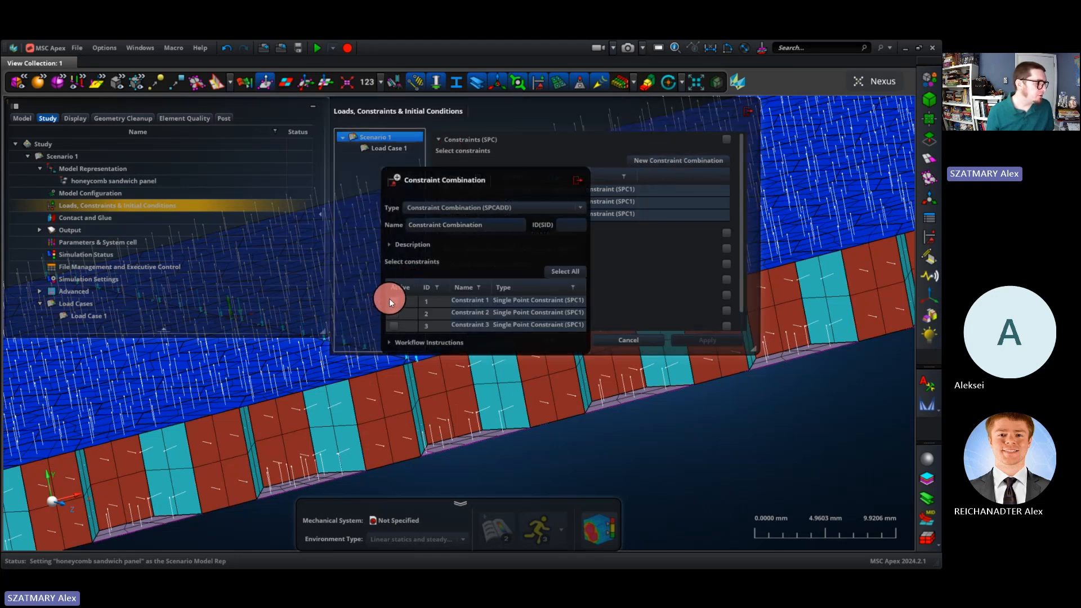
click(394, 302)
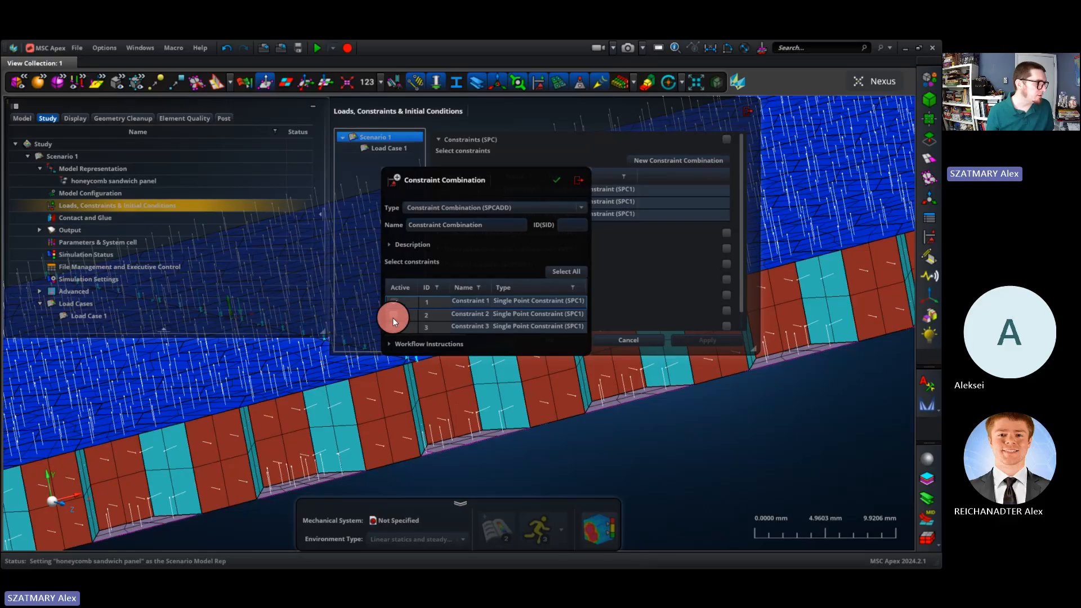
click(393, 317)
click(395, 327)
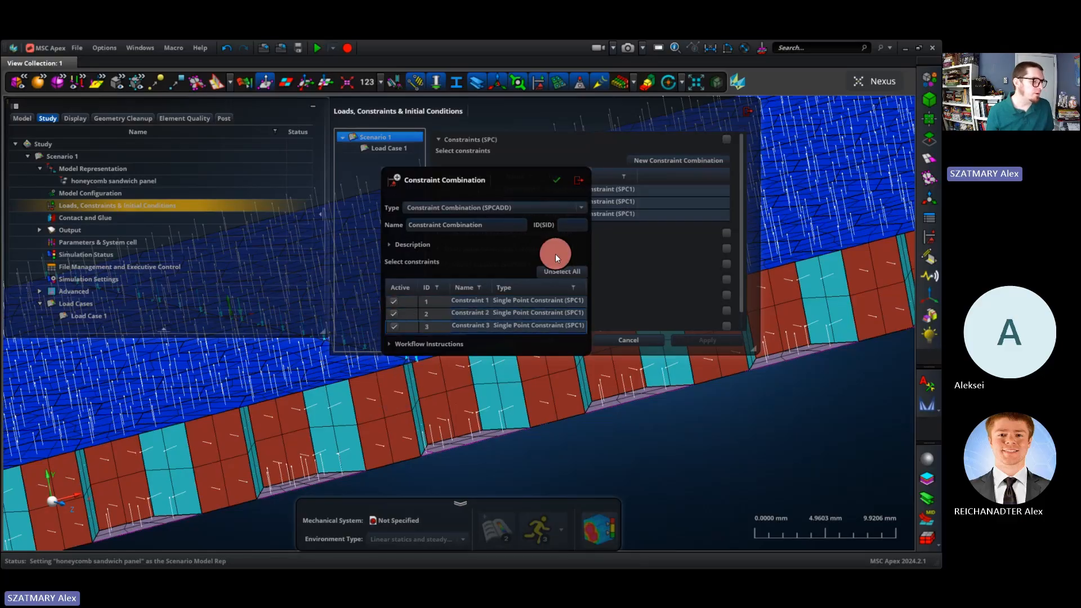
click(556, 184)
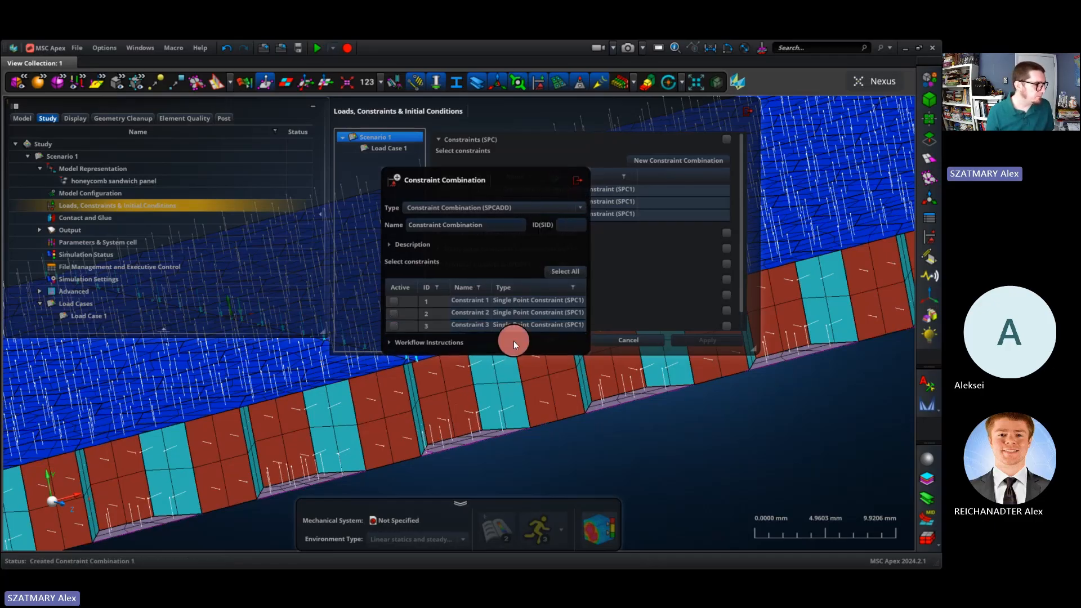
click(575, 178)
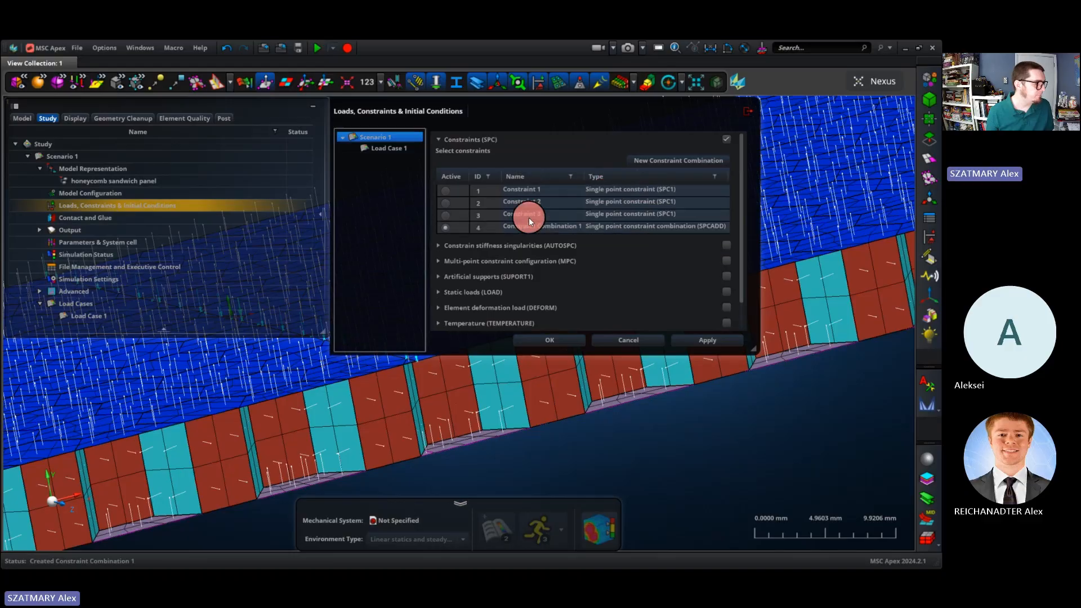
Activate Constraint Combination 1 and the Enforced Motion 1 static load for Scenario 1 and accept the settings.
click(445, 227)
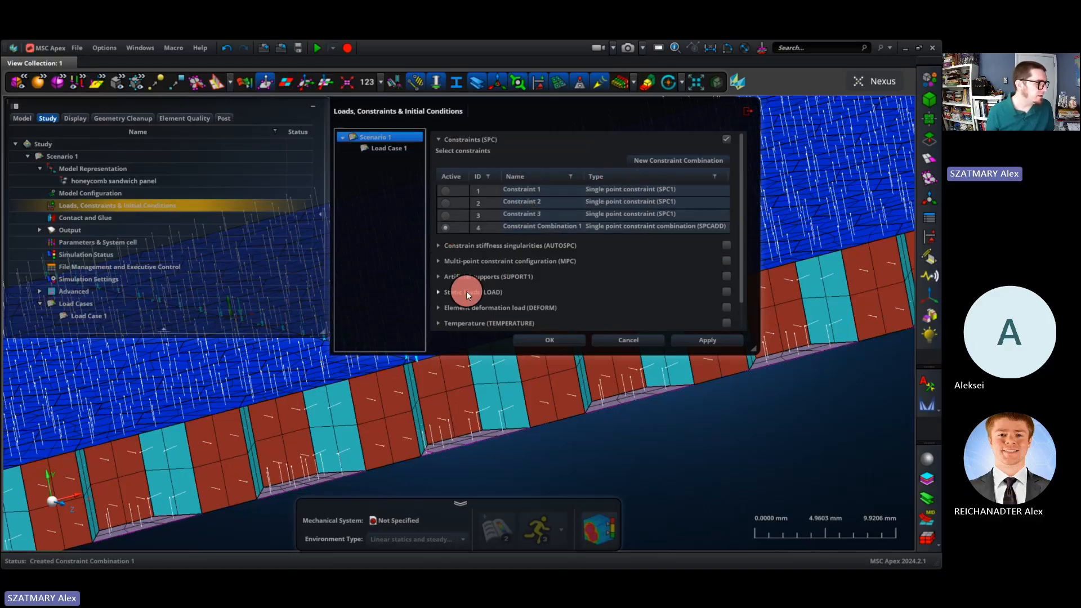
click(466, 292)
scroll(466, 292, down, 2)
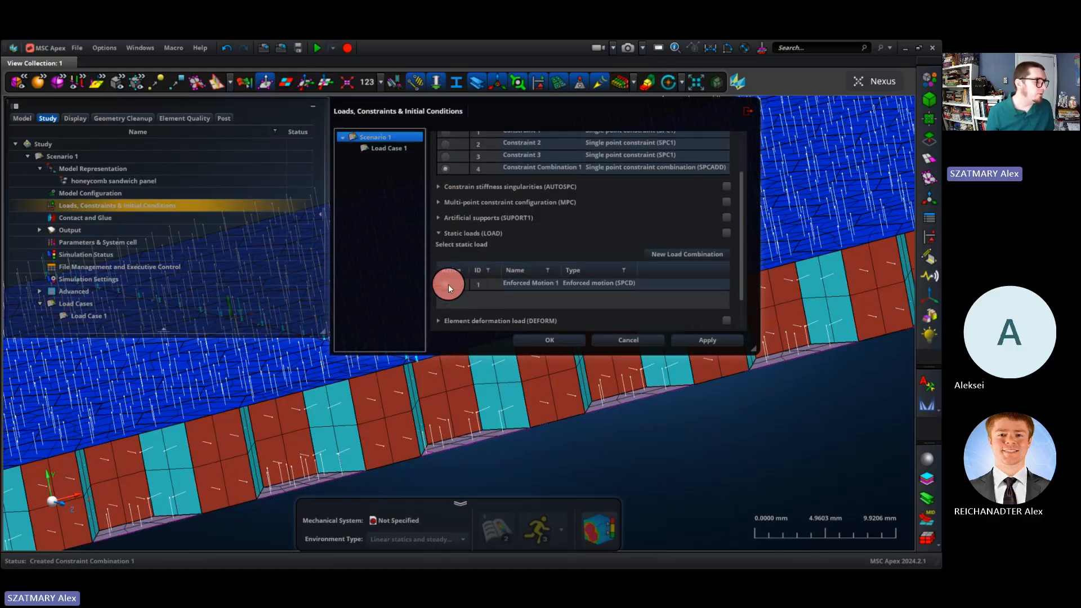
click(447, 285)
click(551, 341)
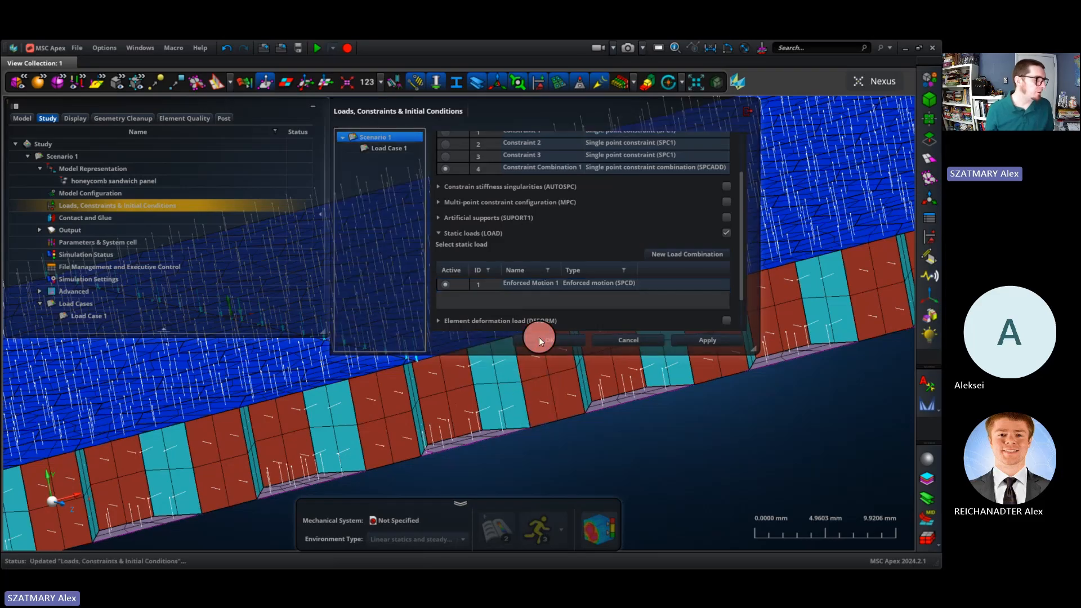
click(130, 157)
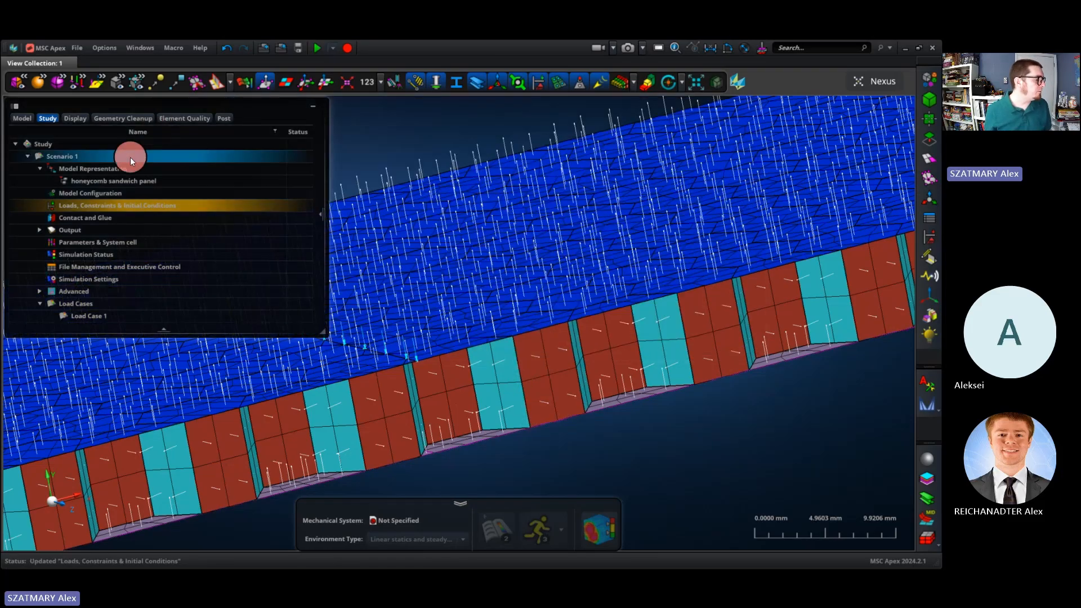
right_click(130, 157)
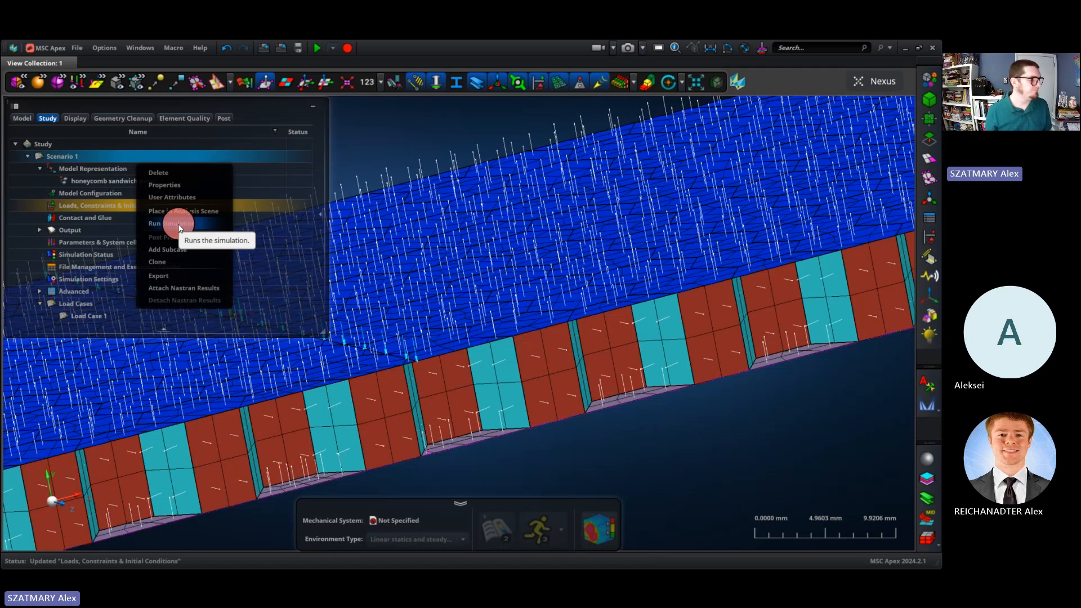
click(91, 169)
click(73, 145)
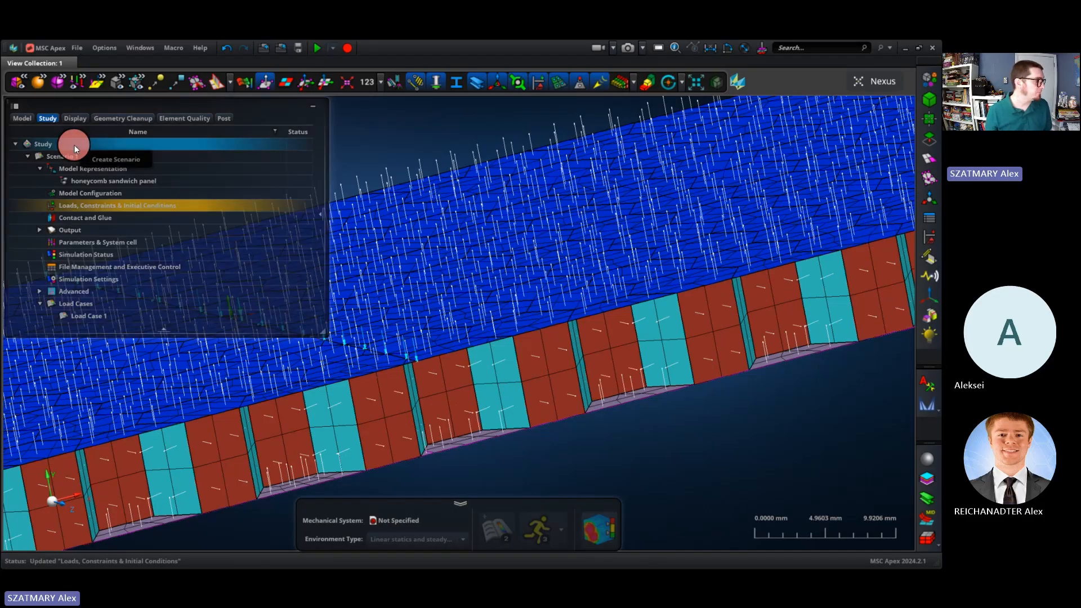
Create a normal modes scenario (SOL 103) in the study with one load case and the normal modes subcase type.
click(116, 154)
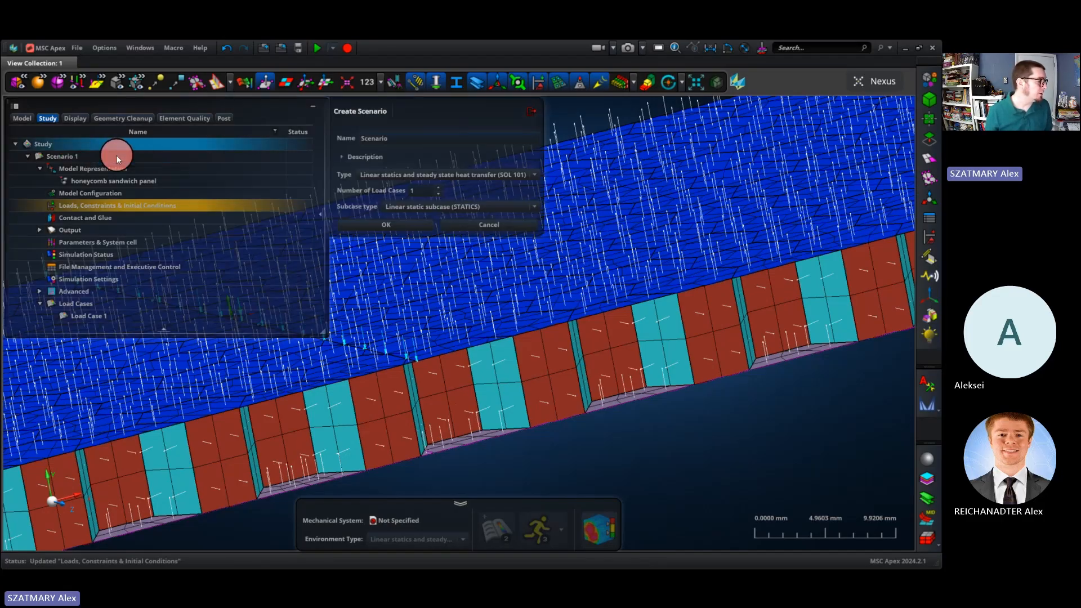
click(381, 175)
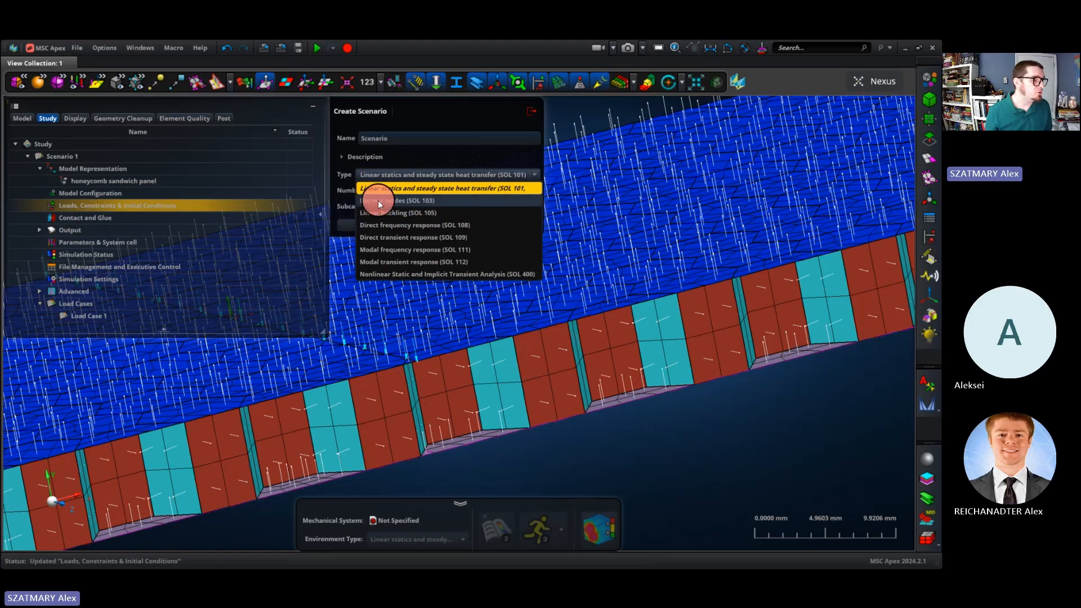
click(380, 202)
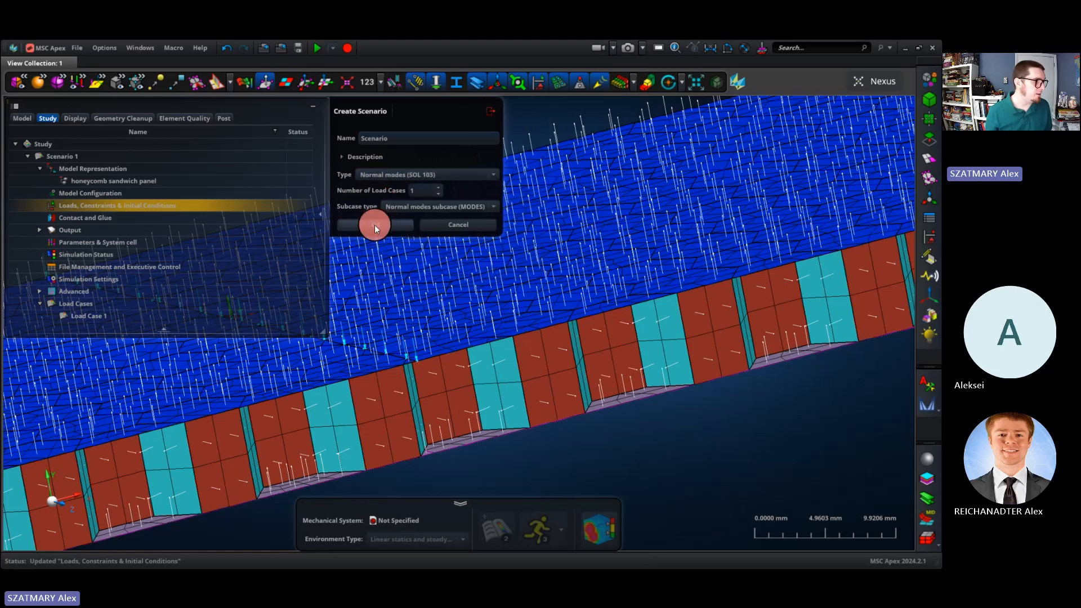
click(374, 225)
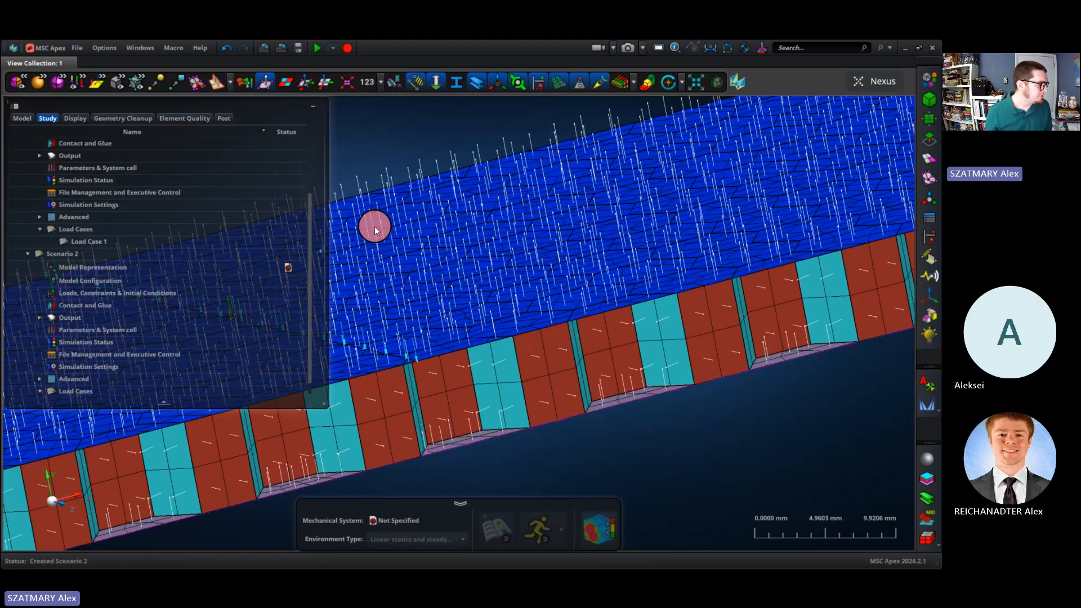
Set the top-level csp-2025-08-20 model as the model representation of Scenario 2.
click(214, 267)
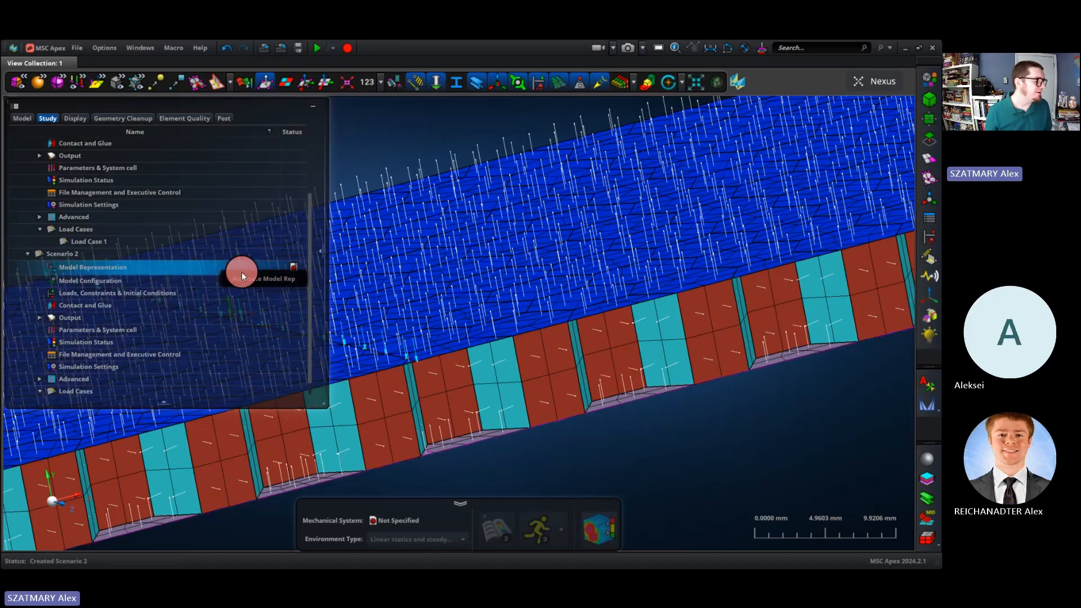
click(242, 278)
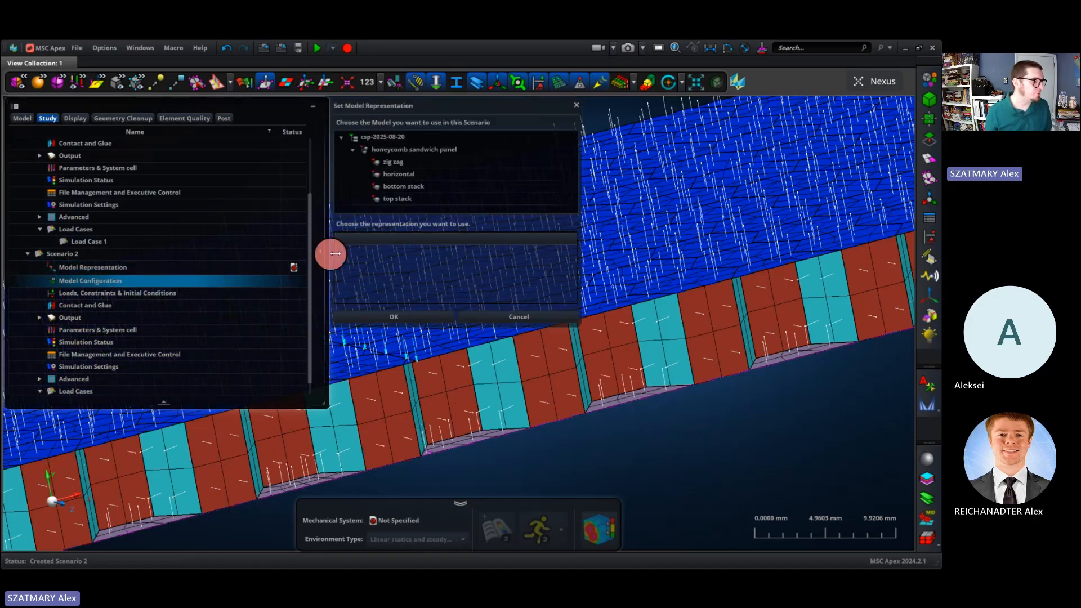
click(369, 139)
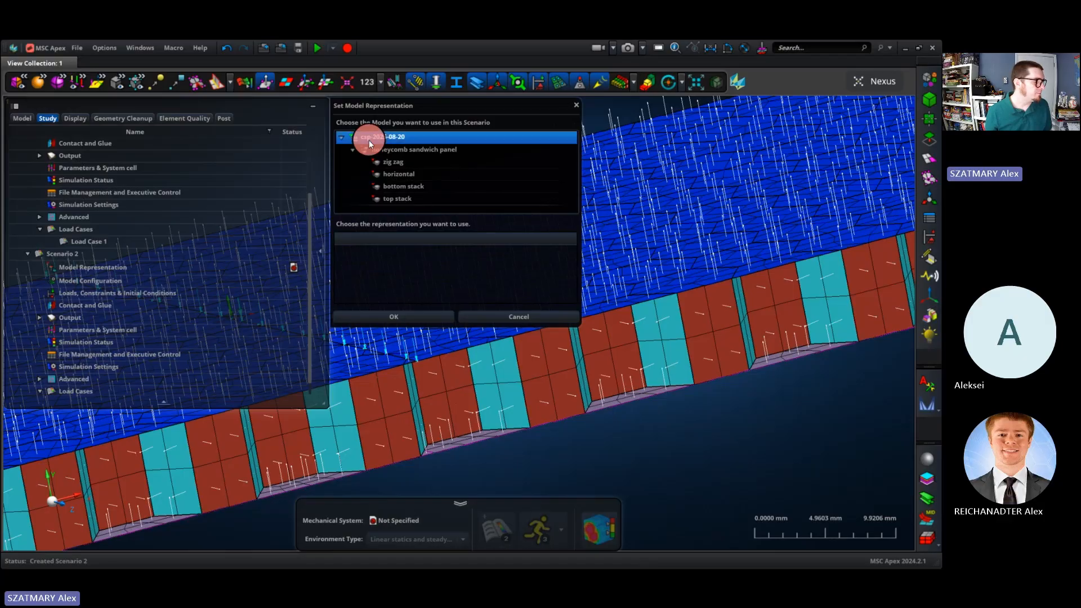
click(383, 317)
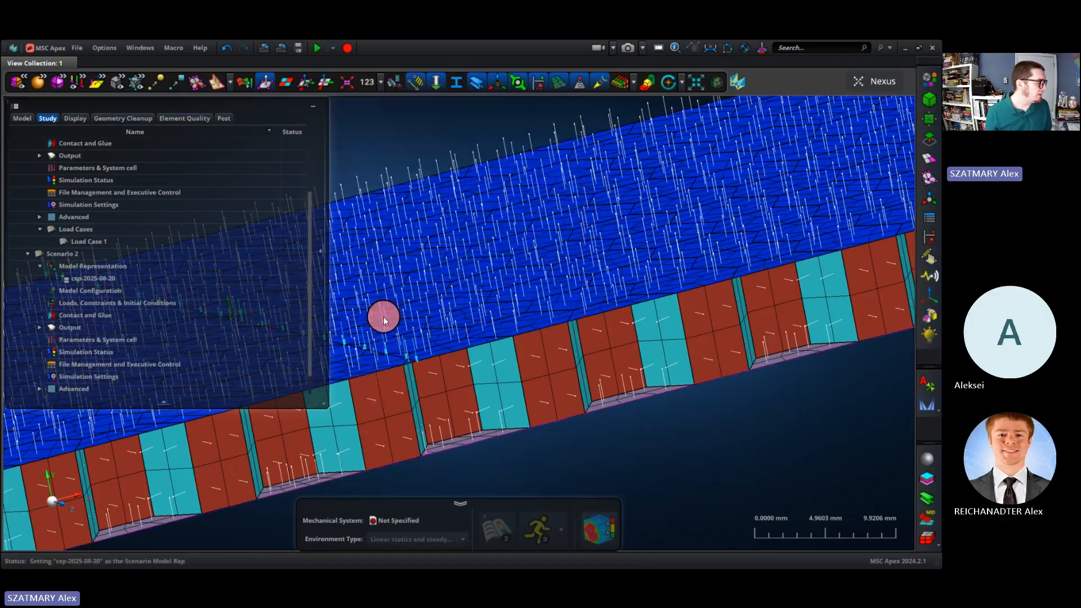
Activate Constraint Combination 1 in Scenario 2's loads and constraints and accept the settings.
click(170, 301)
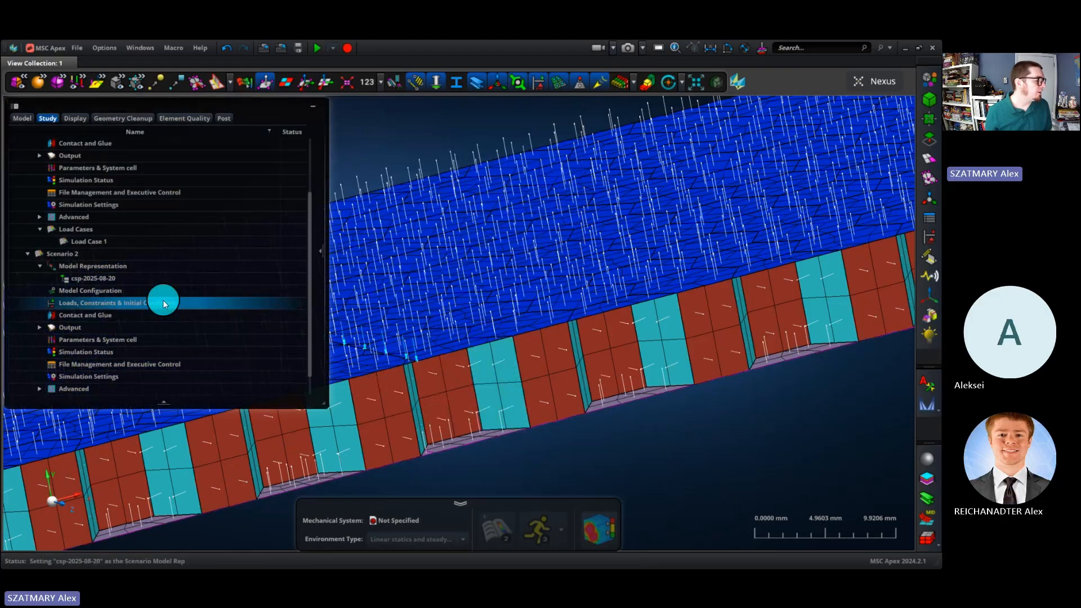
double_click(164, 301)
click(482, 139)
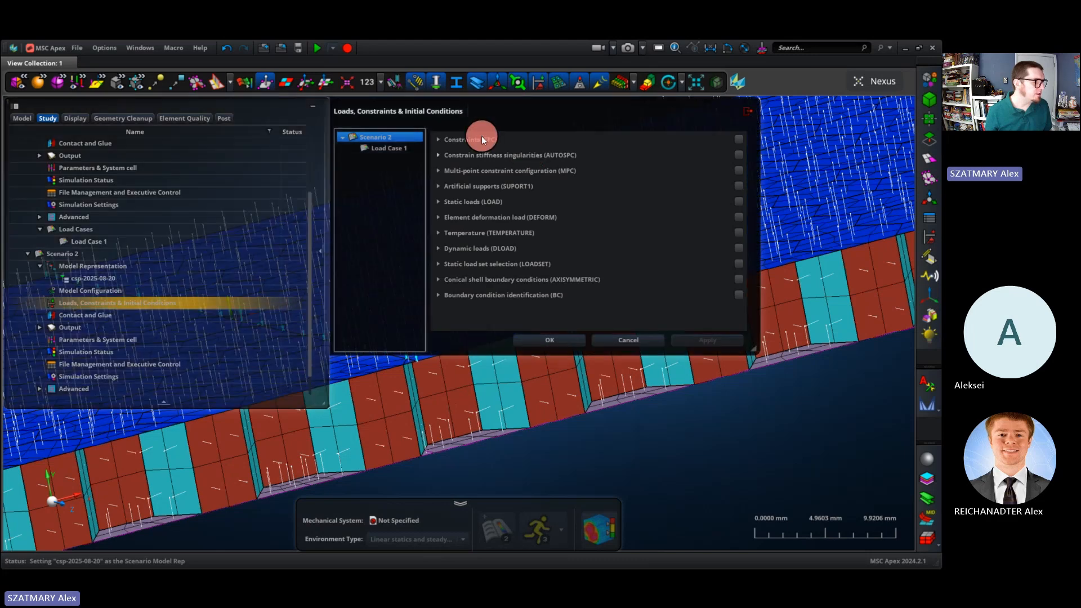
click(481, 143)
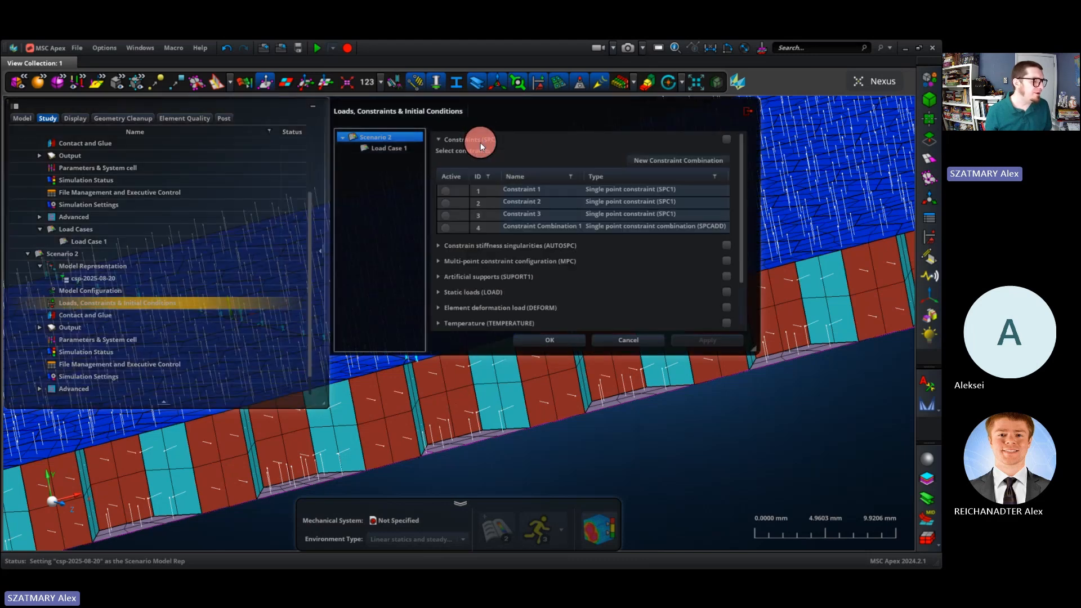
click(446, 229)
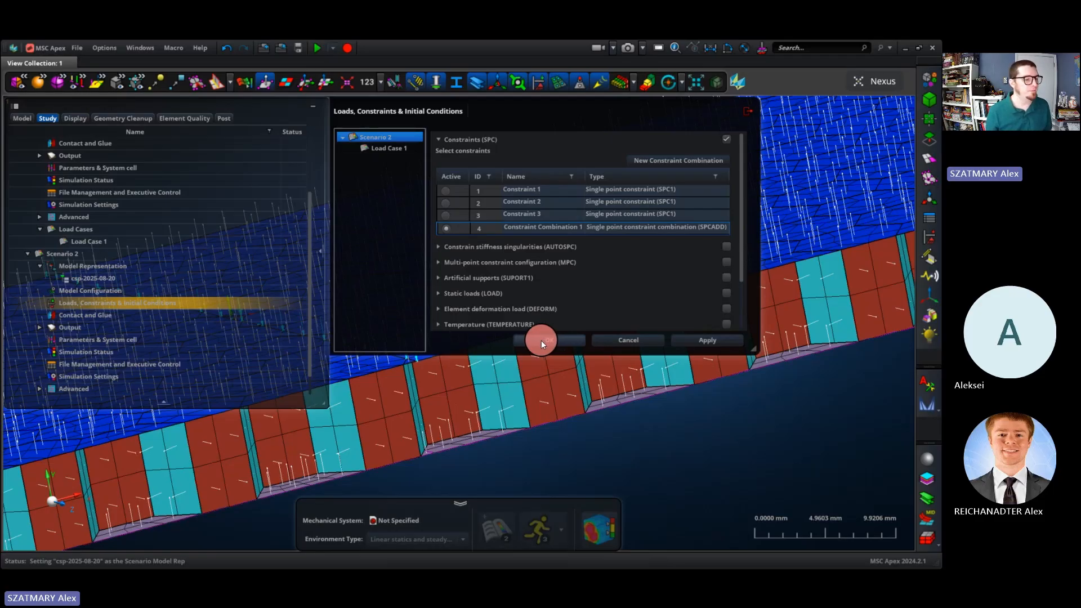
click(538, 344)
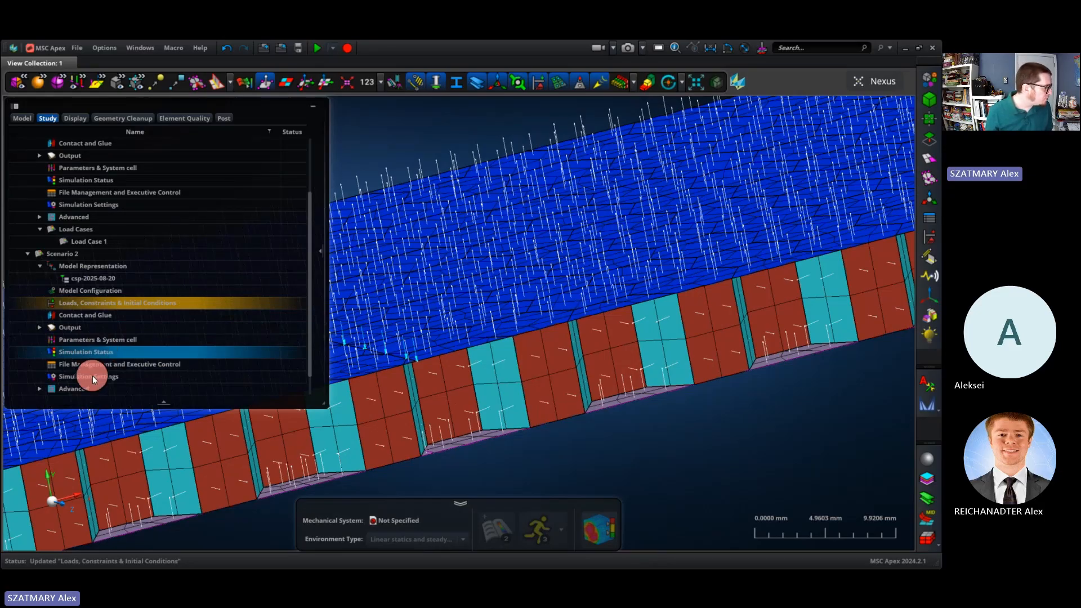
Create an EIGRL Lanczos eigenvalue extraction entry with 10 desired roots for Scenario 2 and accept its simulation settings with that method enabled.
double_click(93, 376)
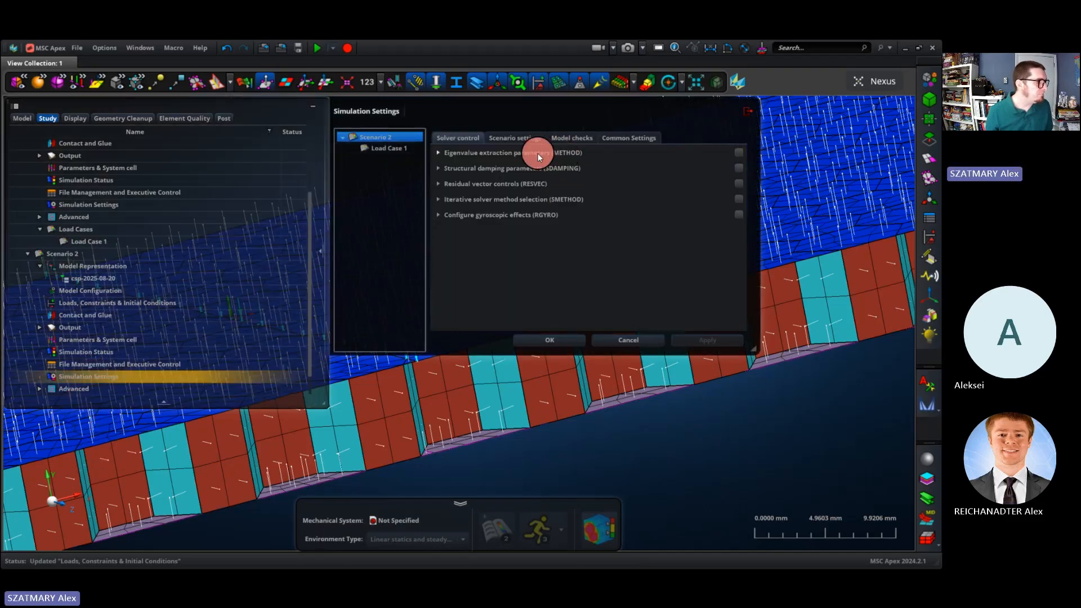
click(538, 153)
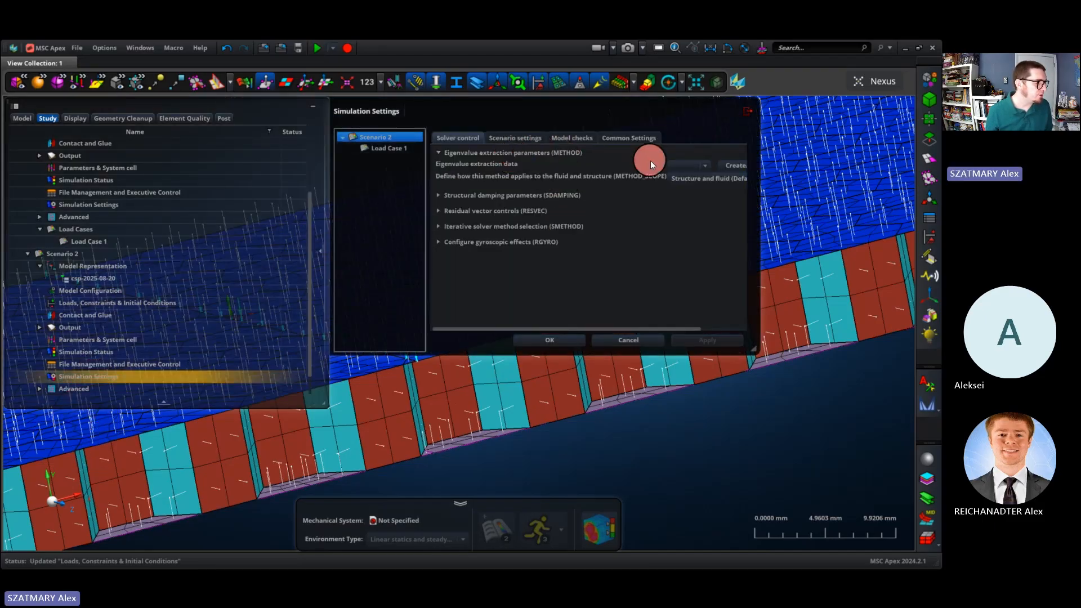
click(731, 167)
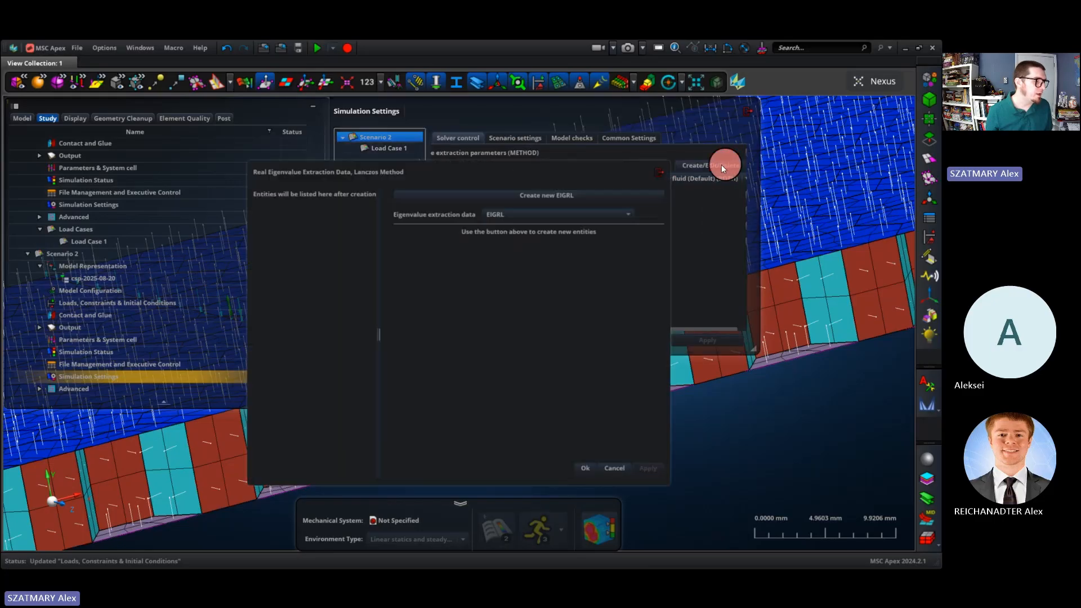
click(568, 194)
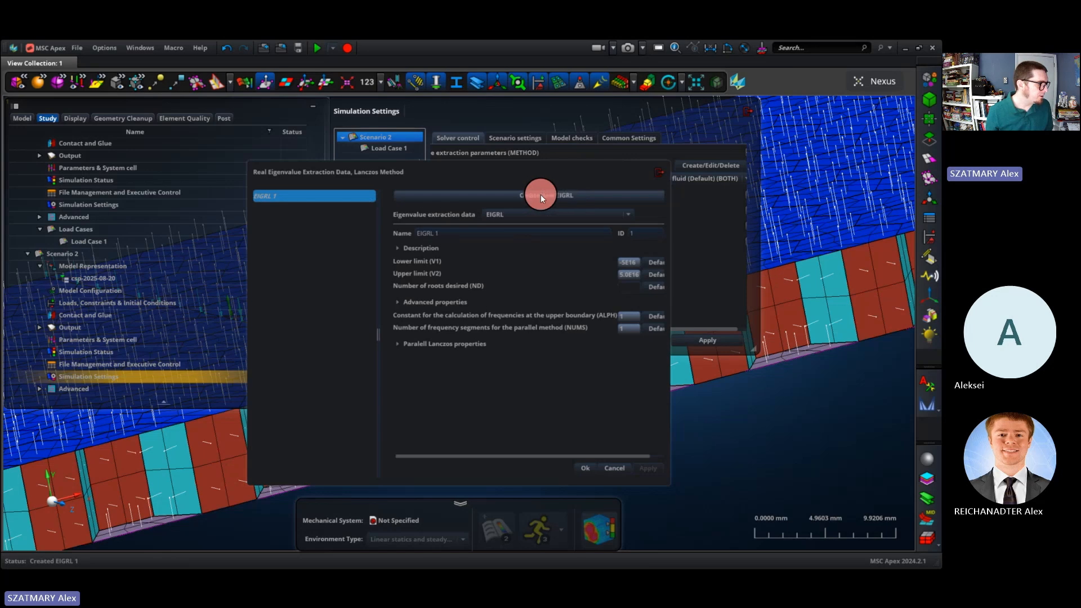
click(629, 287)
text(10)
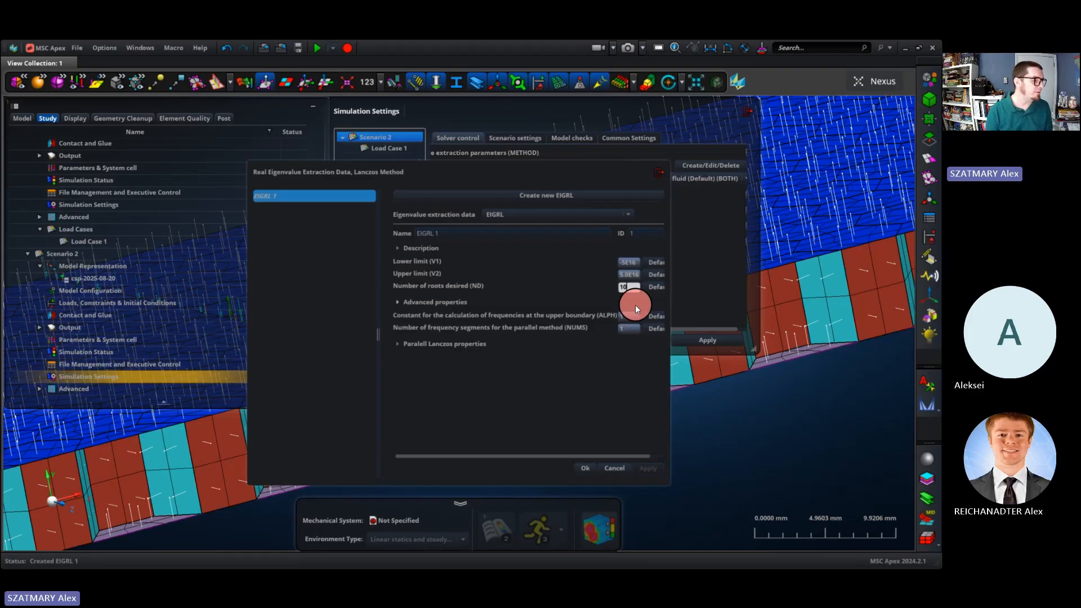
click(586, 468)
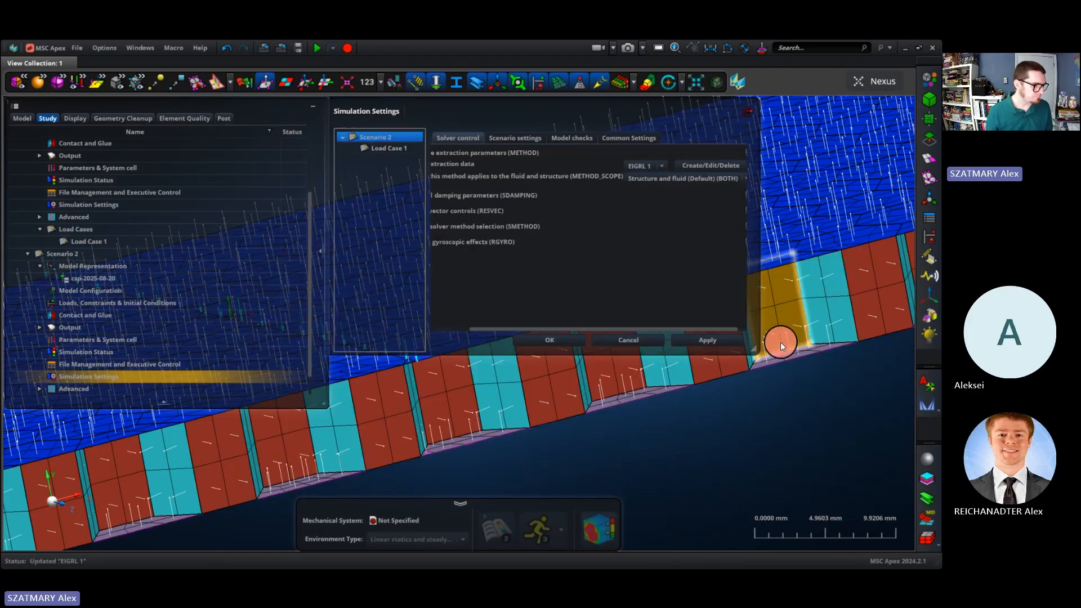
drag(754, 348, 880, 347)
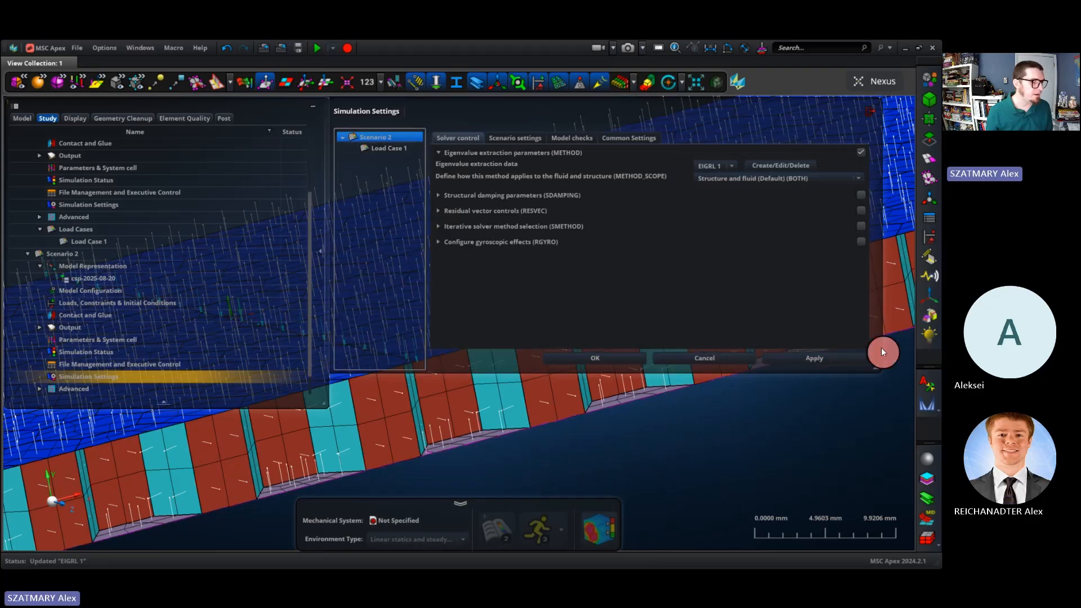
click(860, 153)
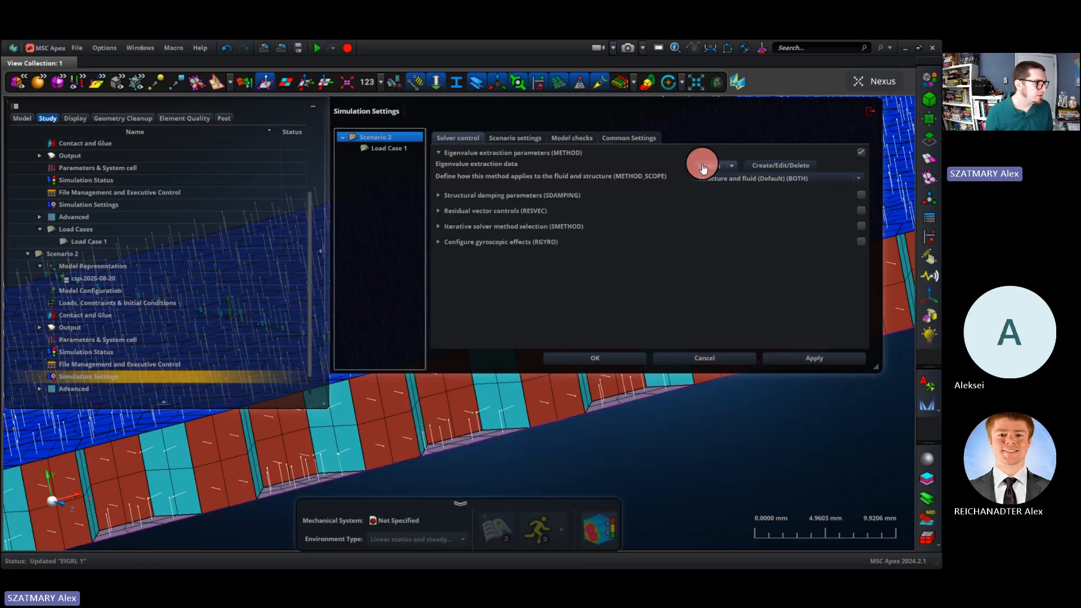
click(596, 357)
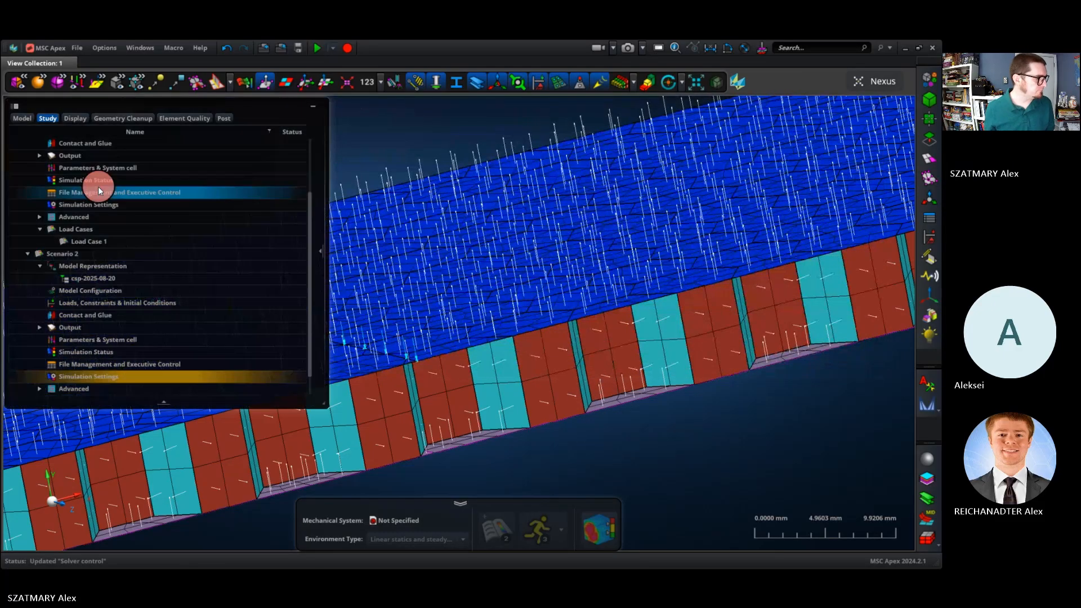
Create a nonlinear static and implicit transient analysis scenario (SOL 400) in the study with one load case.
scroll(98, 192, up, 2)
click(71, 146)
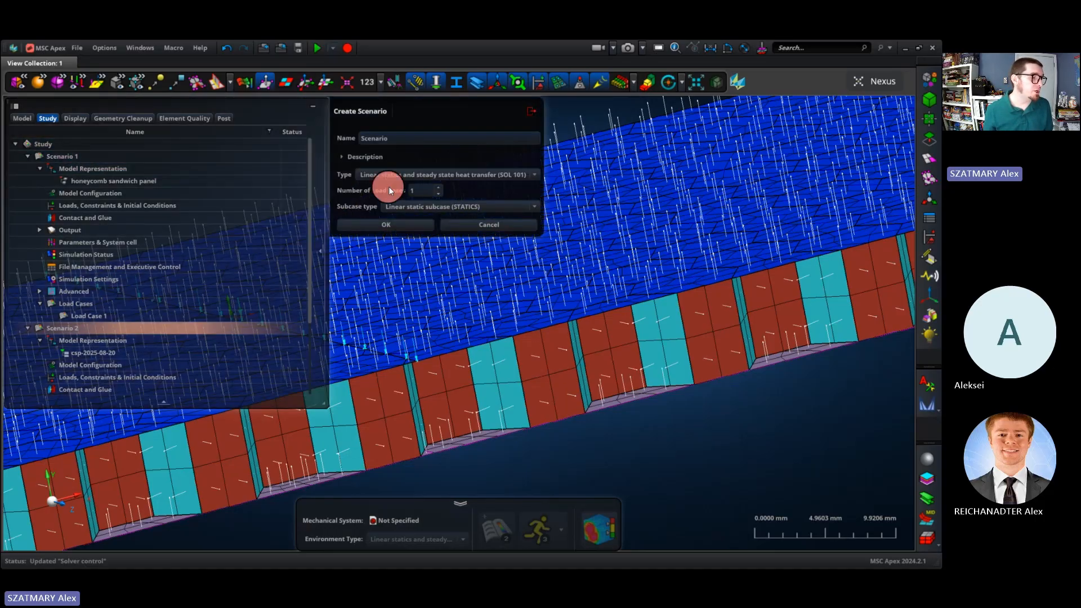
click(371, 179)
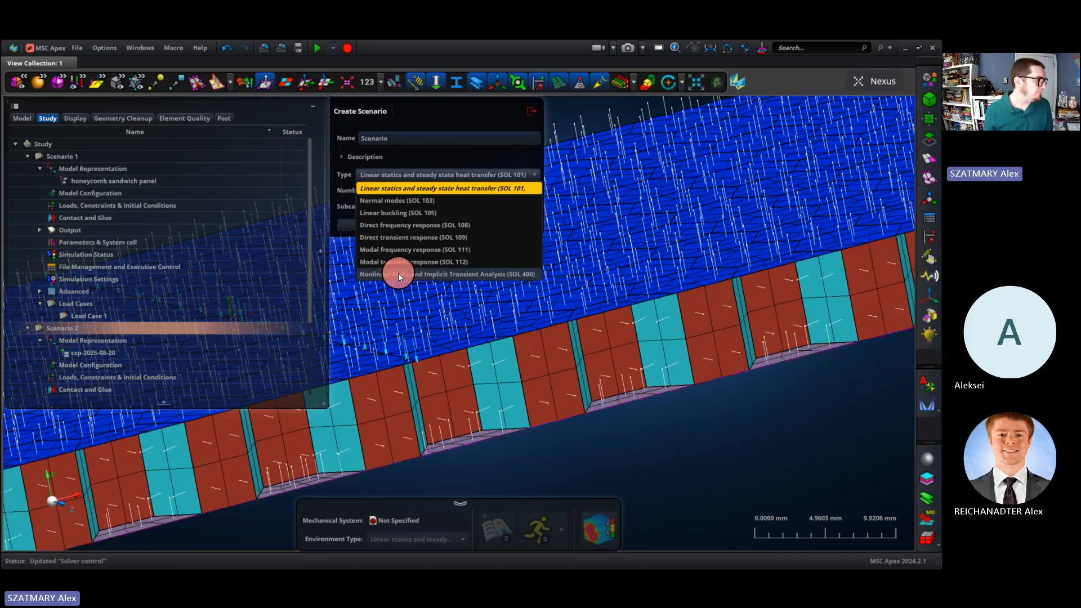
click(370, 274)
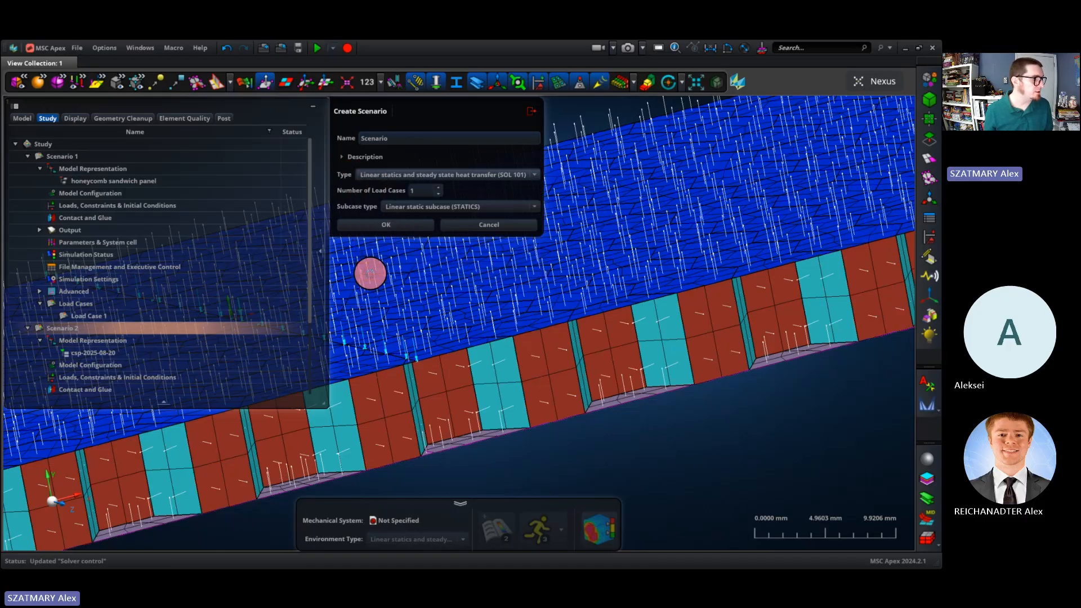
click(363, 225)
Set the top-level csp-2025-08-20 model as the model representation of Scenario 3.
scroll(135, 261, down, 2)
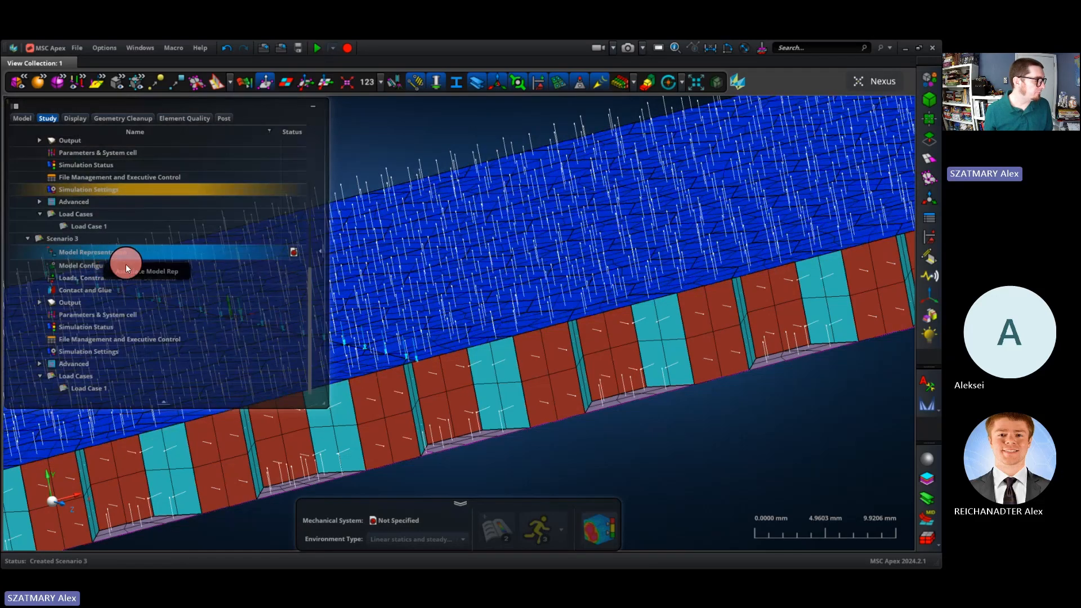
double_click(125, 255)
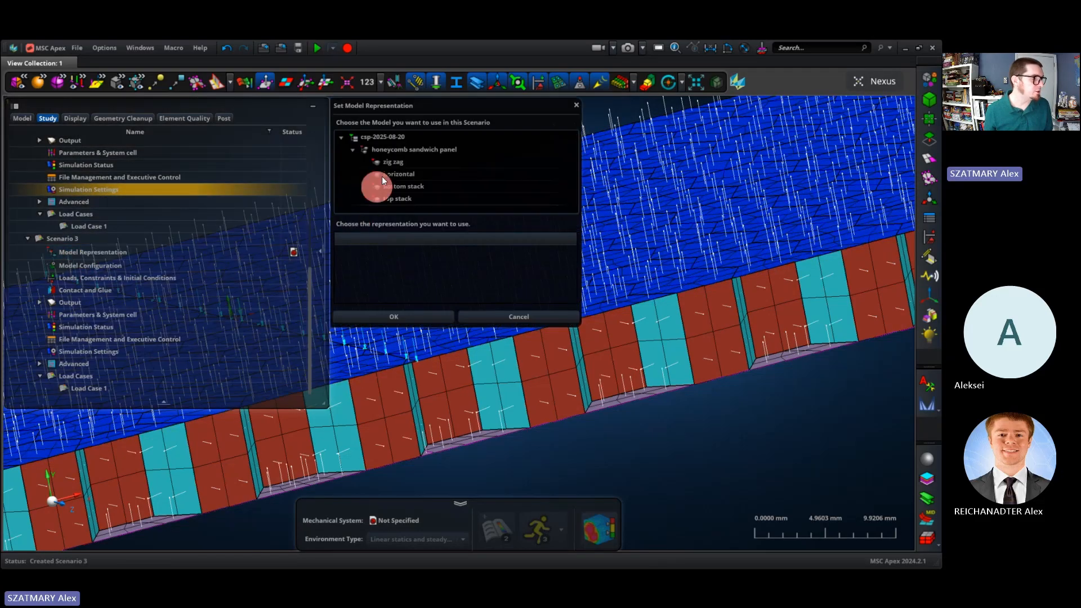
click(387, 137)
click(409, 319)
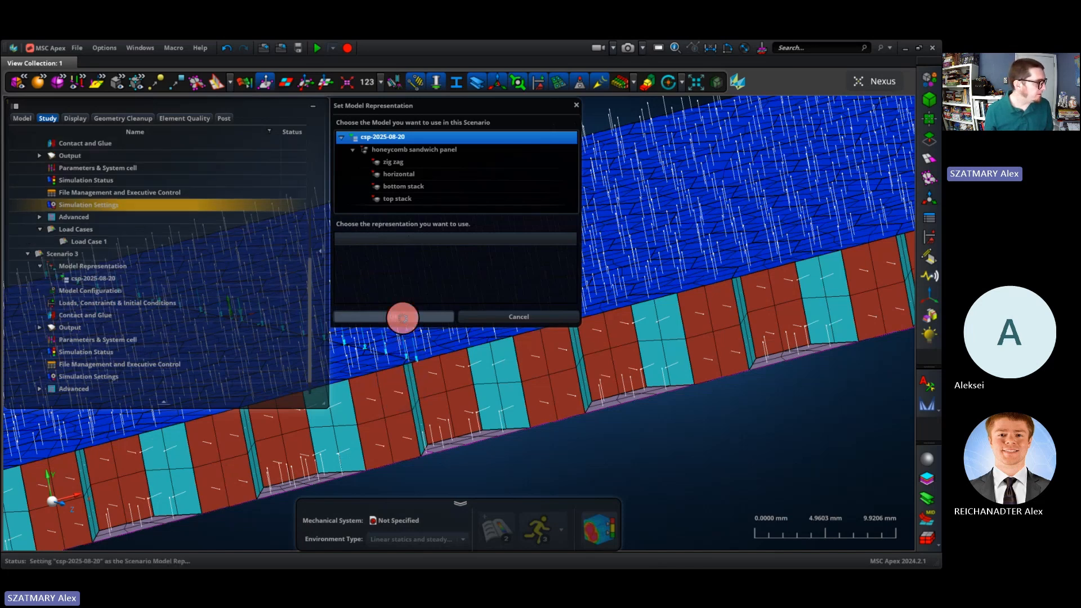
Activate Constraint Combination 1 and the Enforced Motion 1 static load for Scenario 3 and accept the settings.
scroll(134, 277, down, 1)
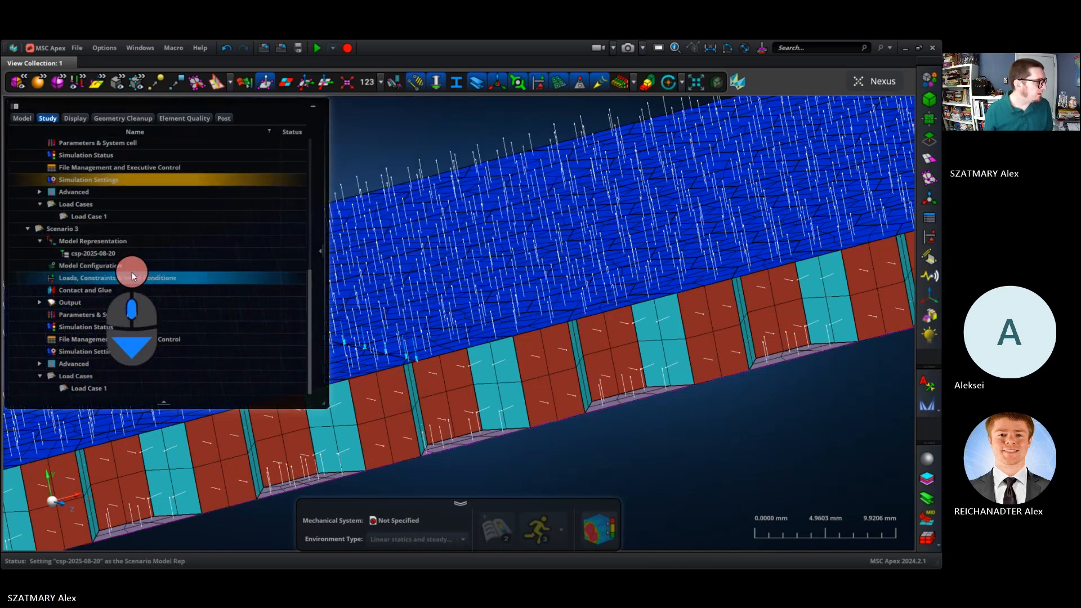
double_click(127, 280)
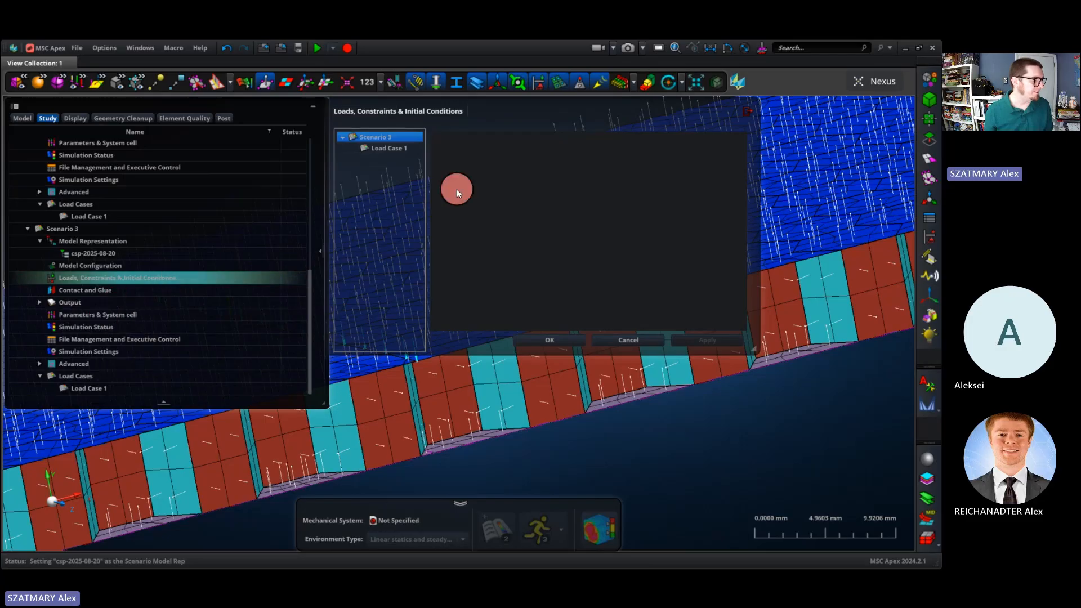
click(465, 139)
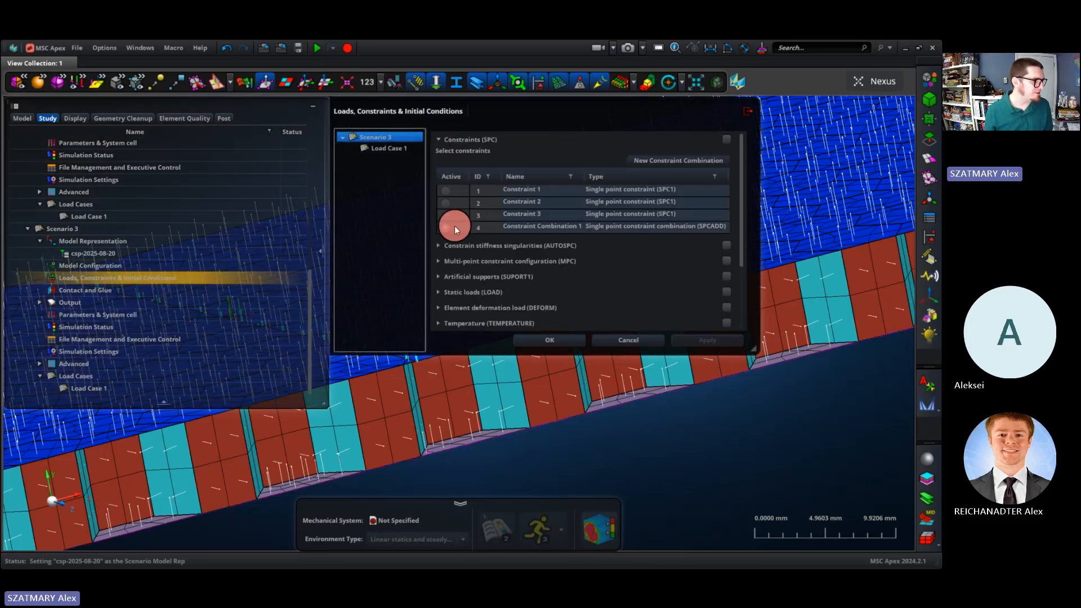
click(454, 226)
click(466, 294)
scroll(448, 316, down, 1)
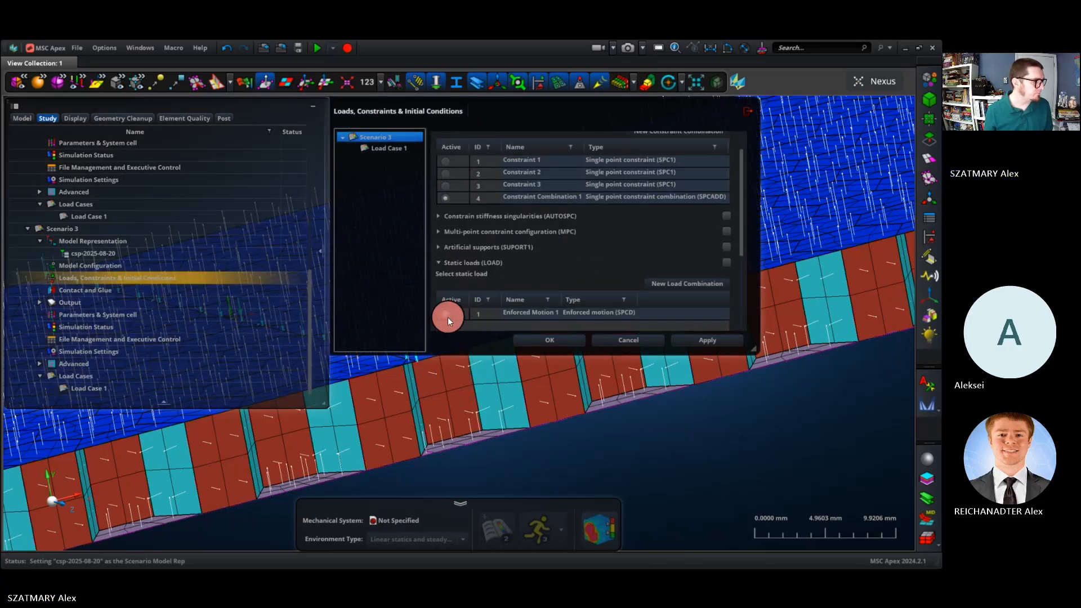
click(447, 316)
click(550, 340)
Request the bulk data echo for Scenario 3 with output sorting set to None (NONE) and accept the output control settings.
click(40, 302)
click(99, 315)
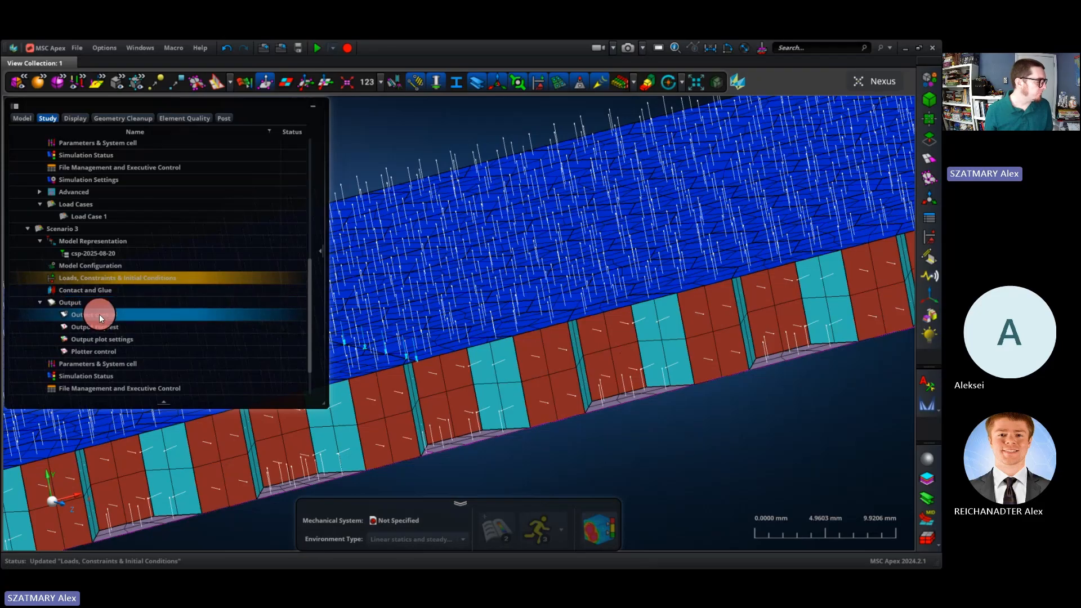
double_click(99, 314)
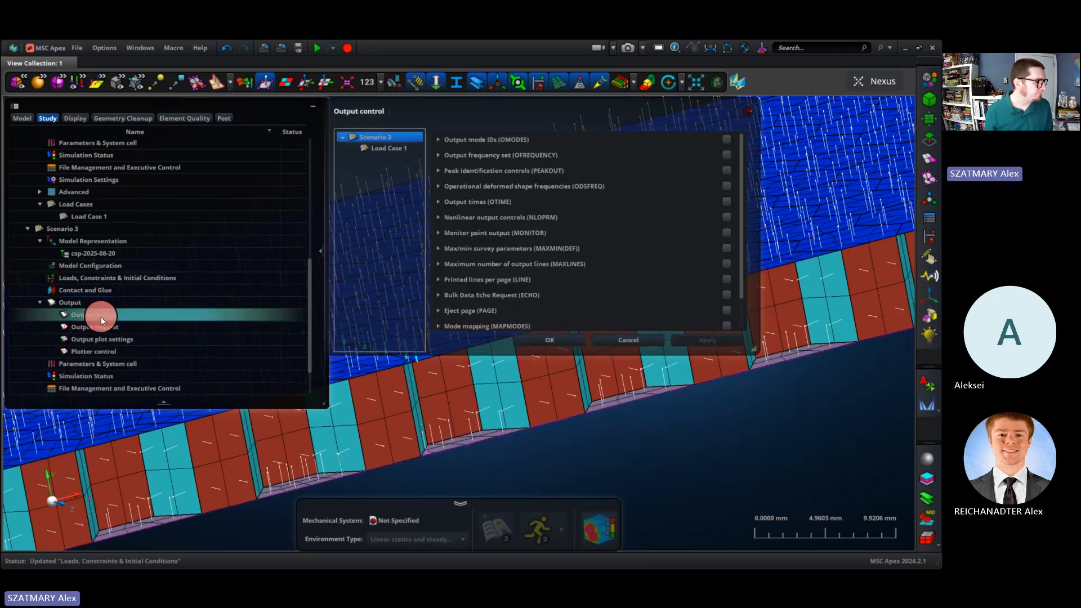
click(491, 294)
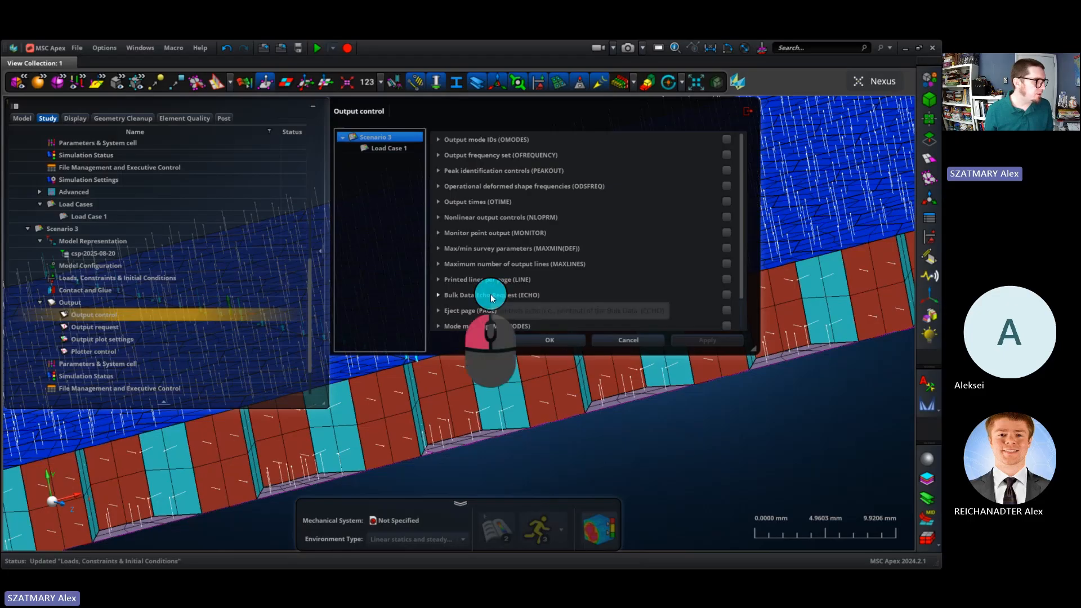
scroll(491, 294, down, 2)
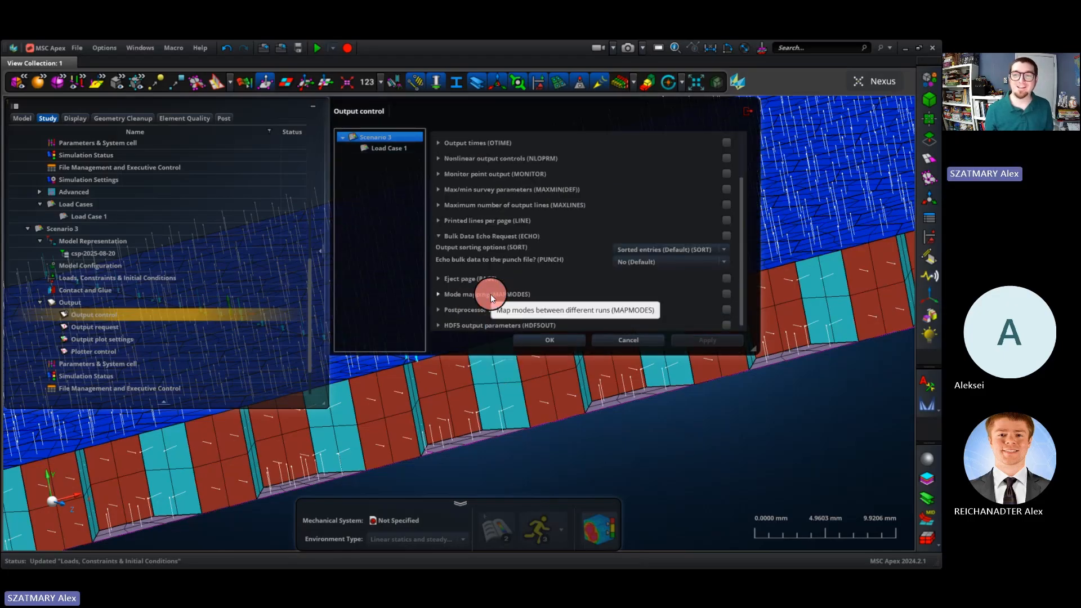
click(657, 251)
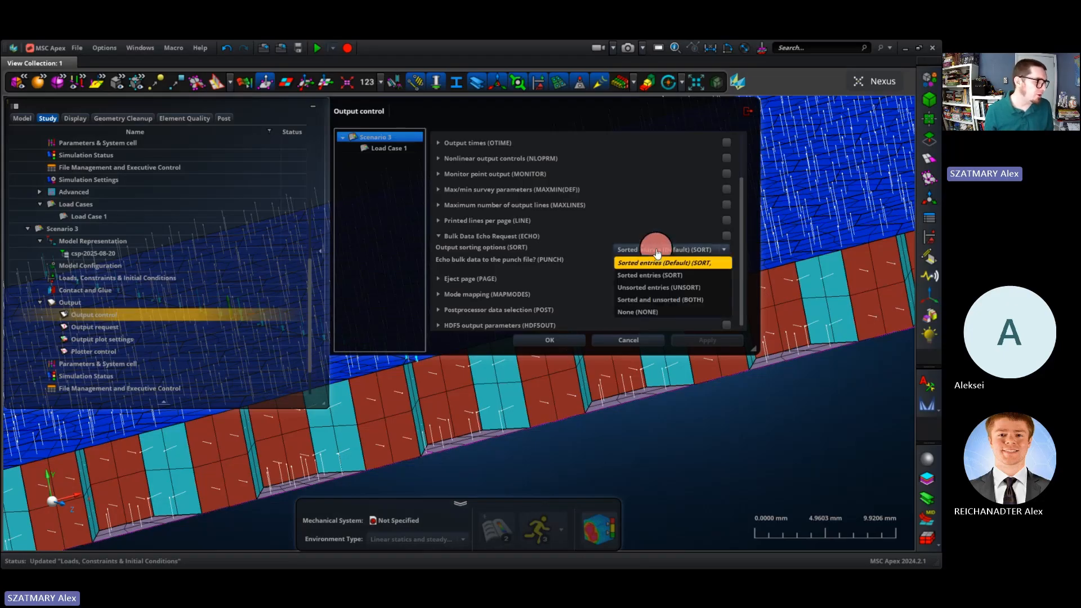
click(648, 310)
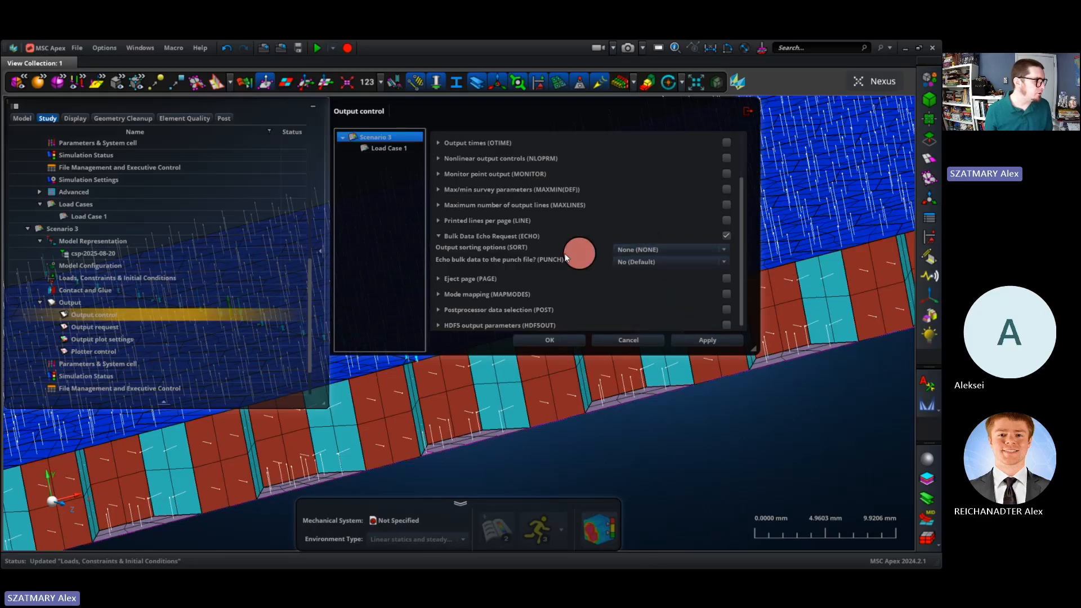
click(548, 342)
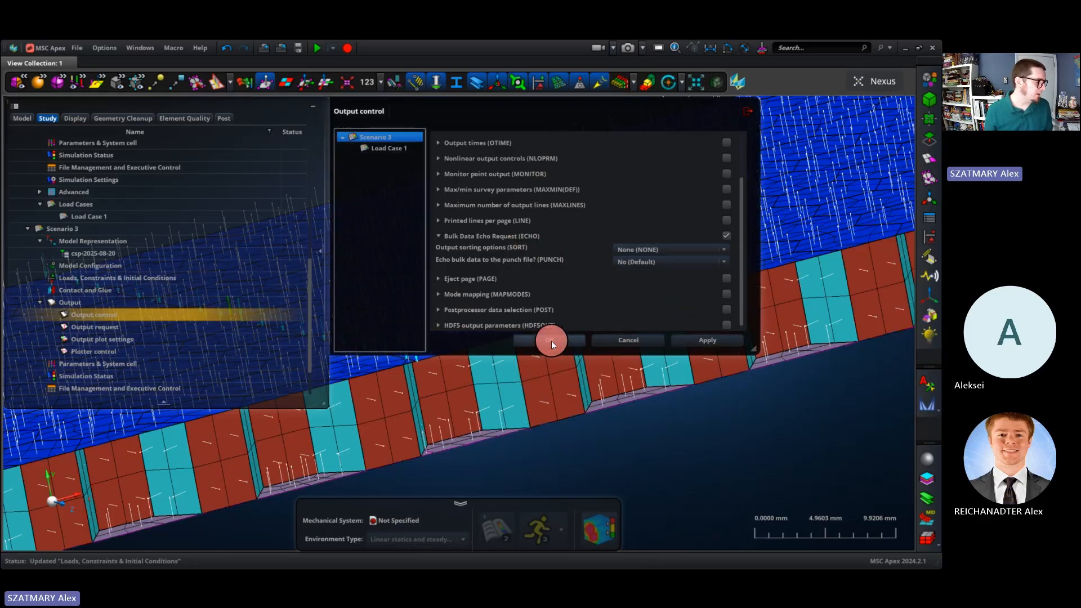
Enable the Element Strain and Element Stress output requests for Scenario 3 with PLOT as the output target and accept them.
click(108, 331)
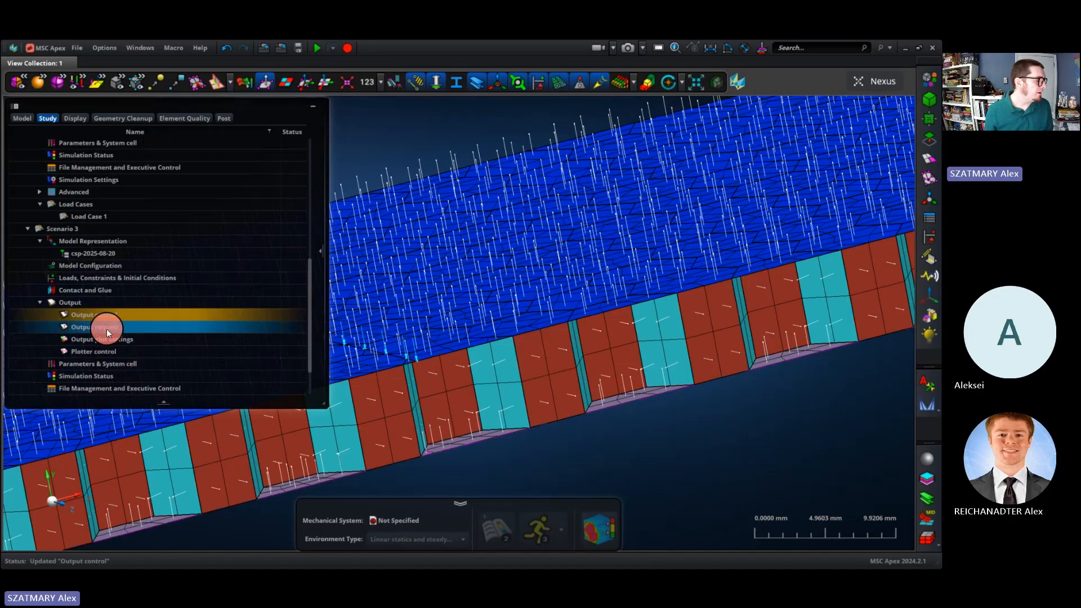
double_click(107, 330)
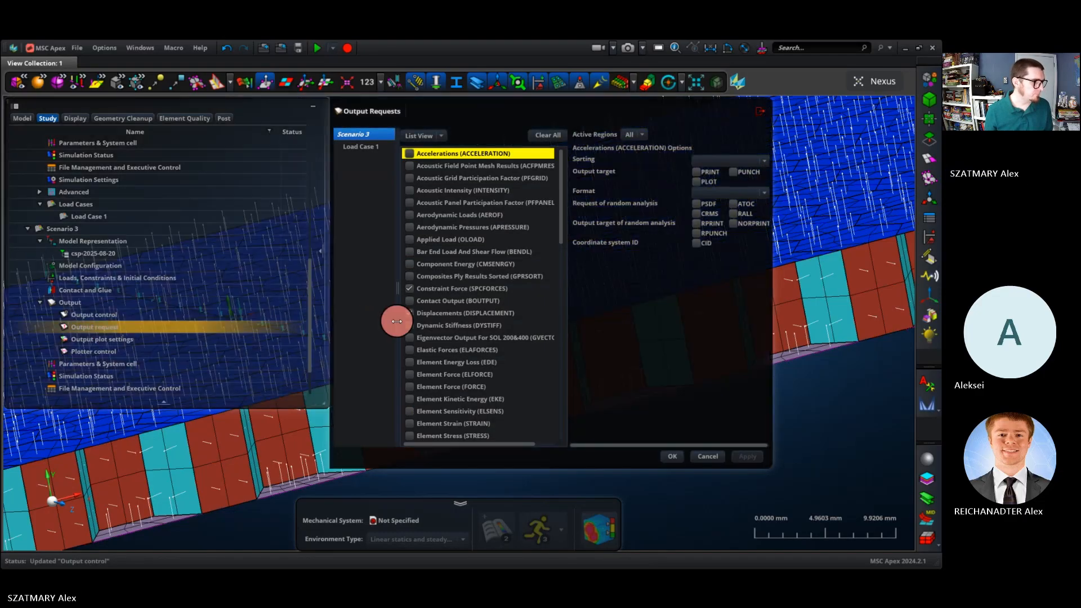
click(459, 290)
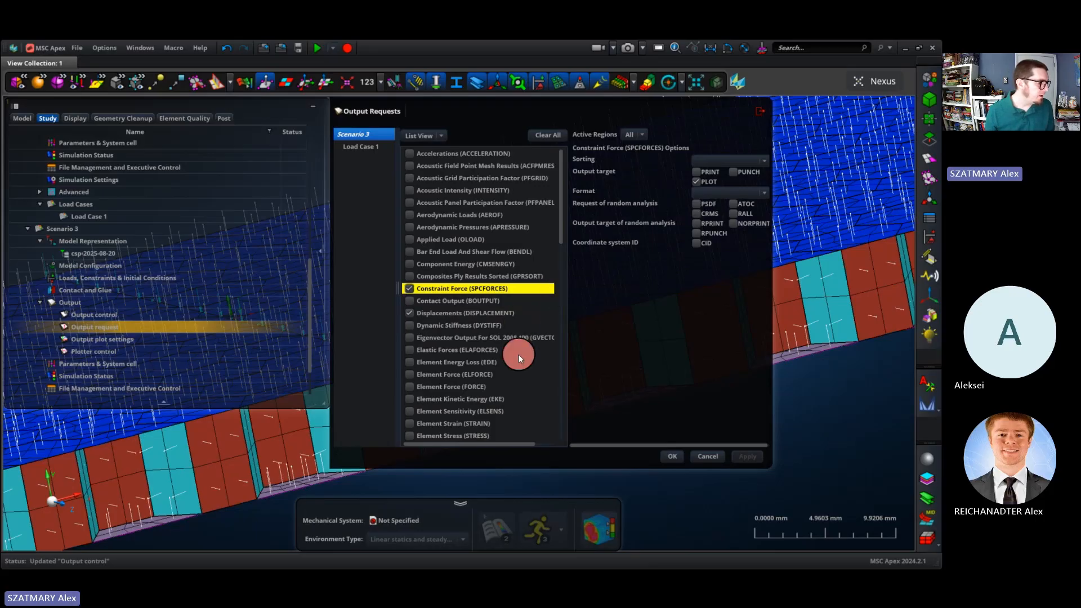
click(438, 425)
scroll(435, 426, down, 4)
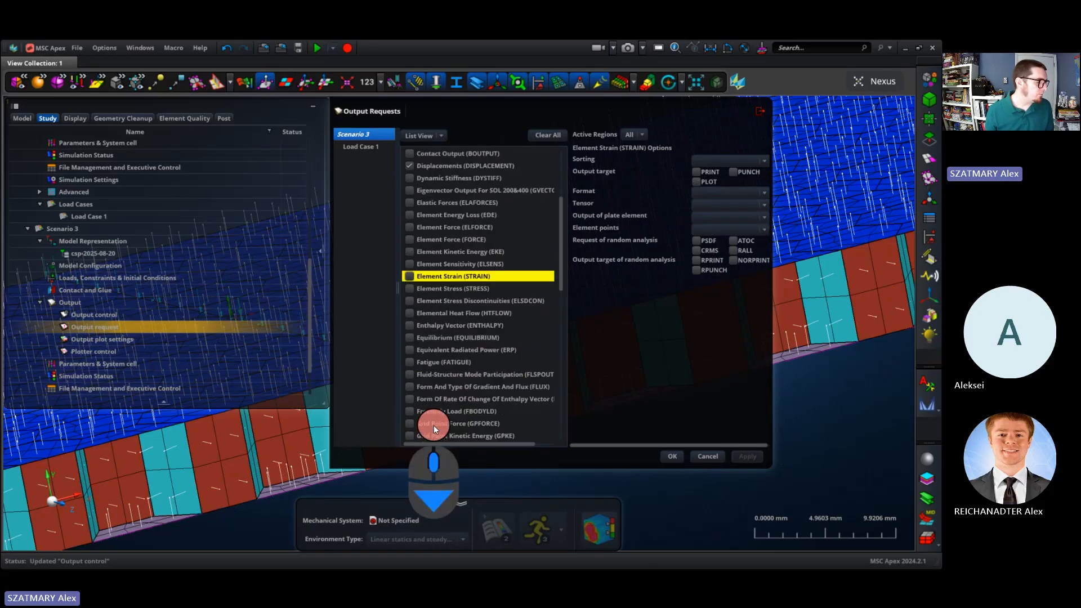
scroll(434, 427, down, 7)
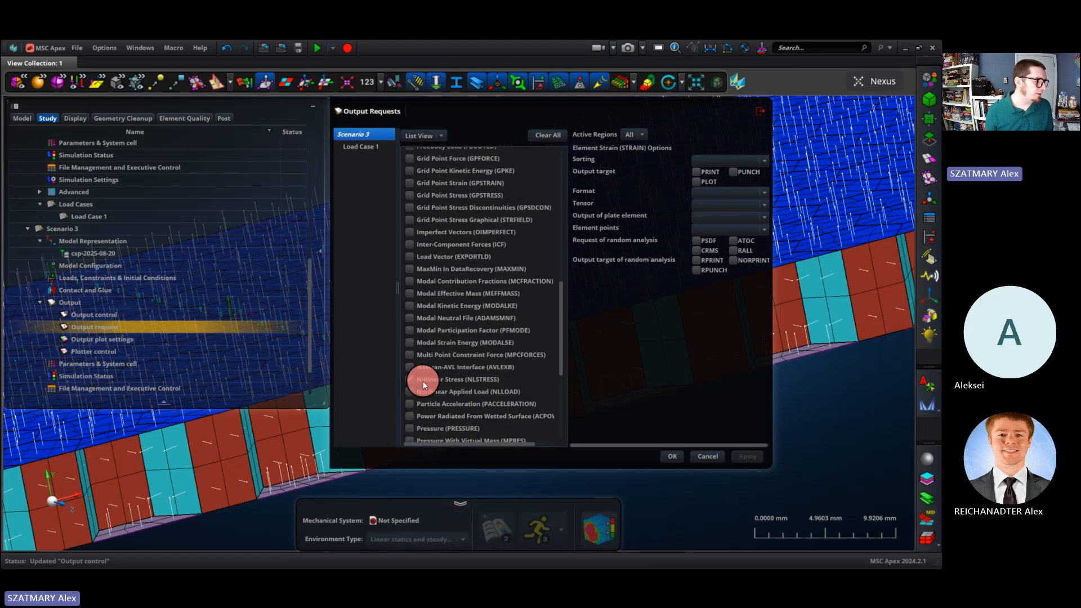
click(424, 381)
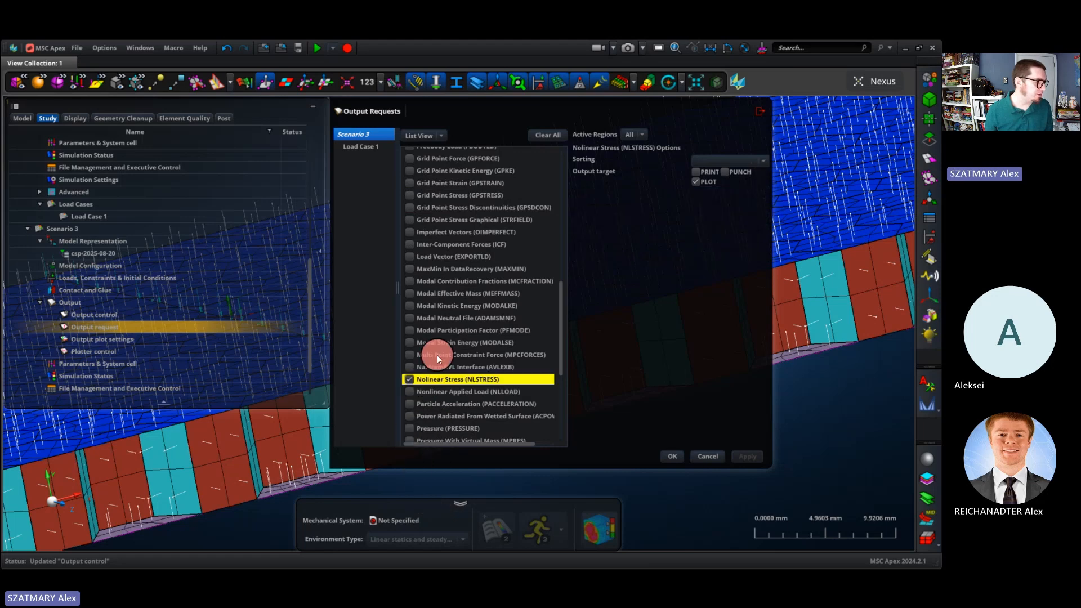
scroll(437, 355, up, 7)
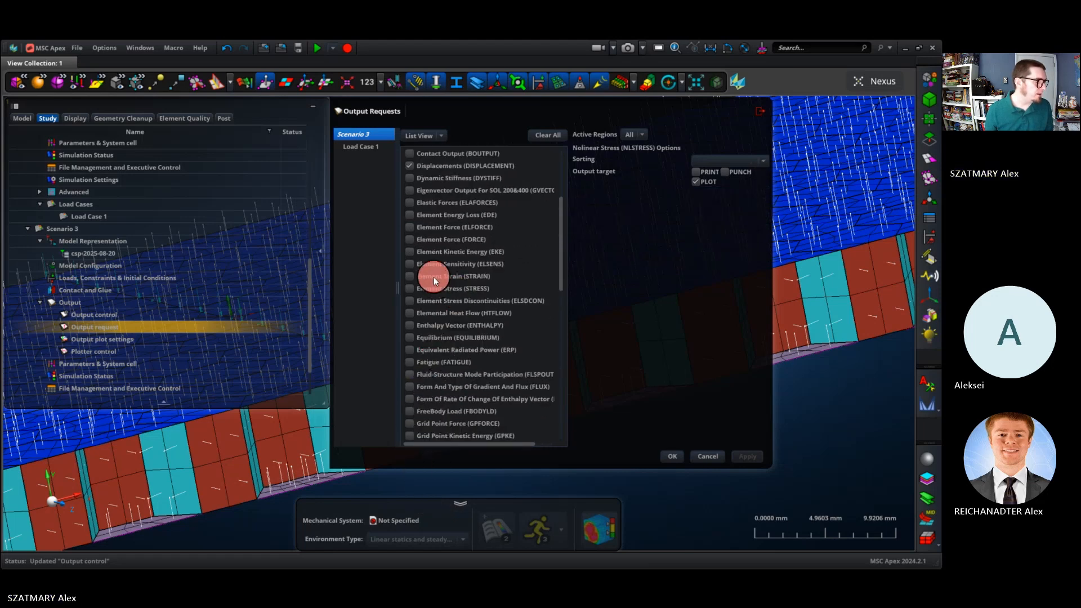
click(435, 276)
click(410, 277)
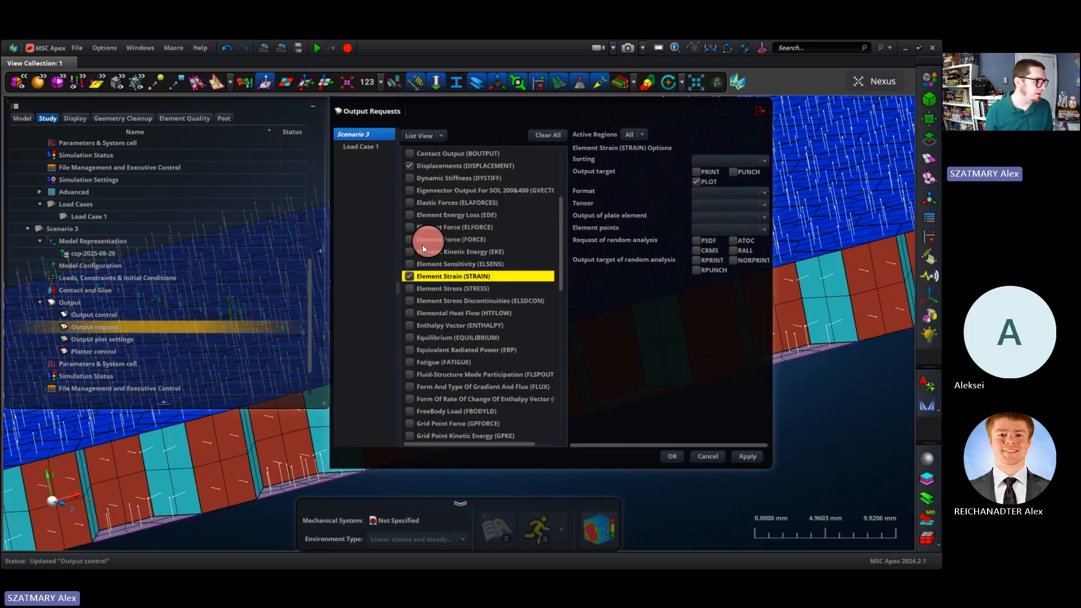
click(409, 289)
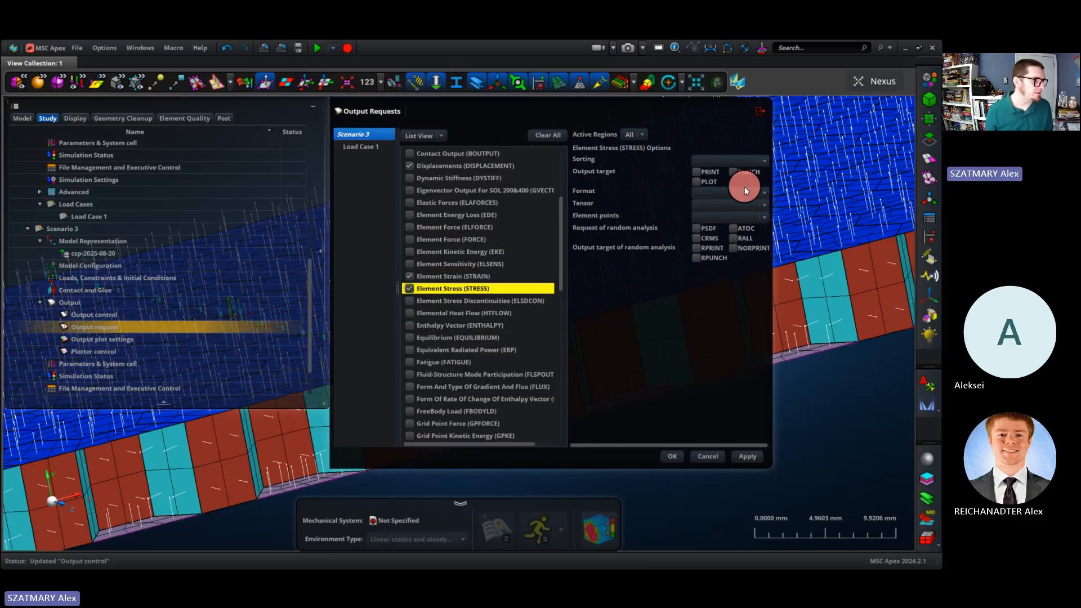
click(698, 181)
click(671, 456)
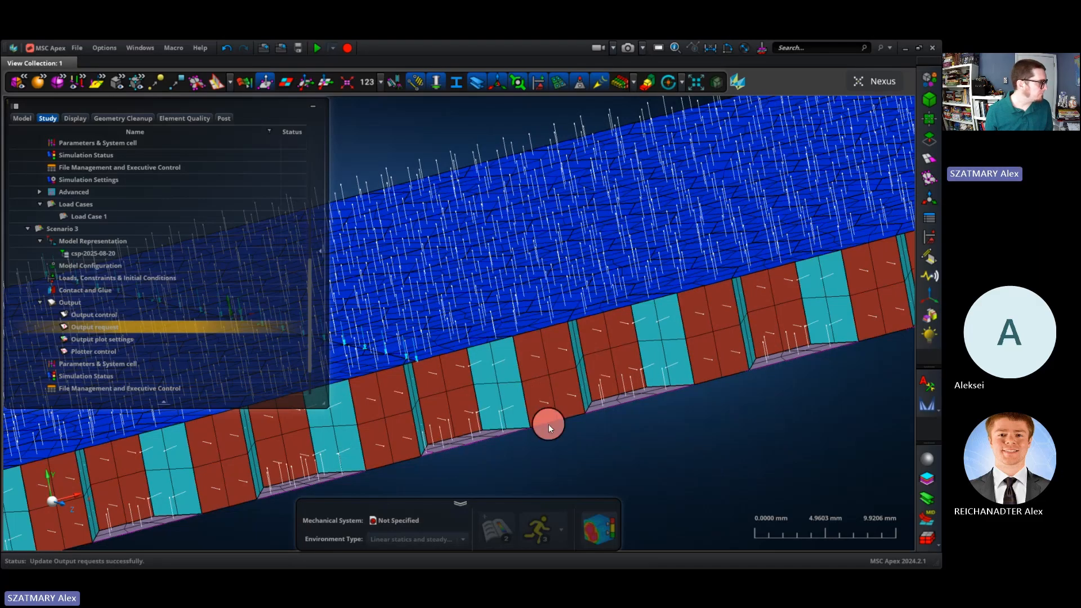
Create a new NLSTEP entry for the nonlinear solution controls in Scenario 3's simulation settings.
scroll(74, 327, down, 2)
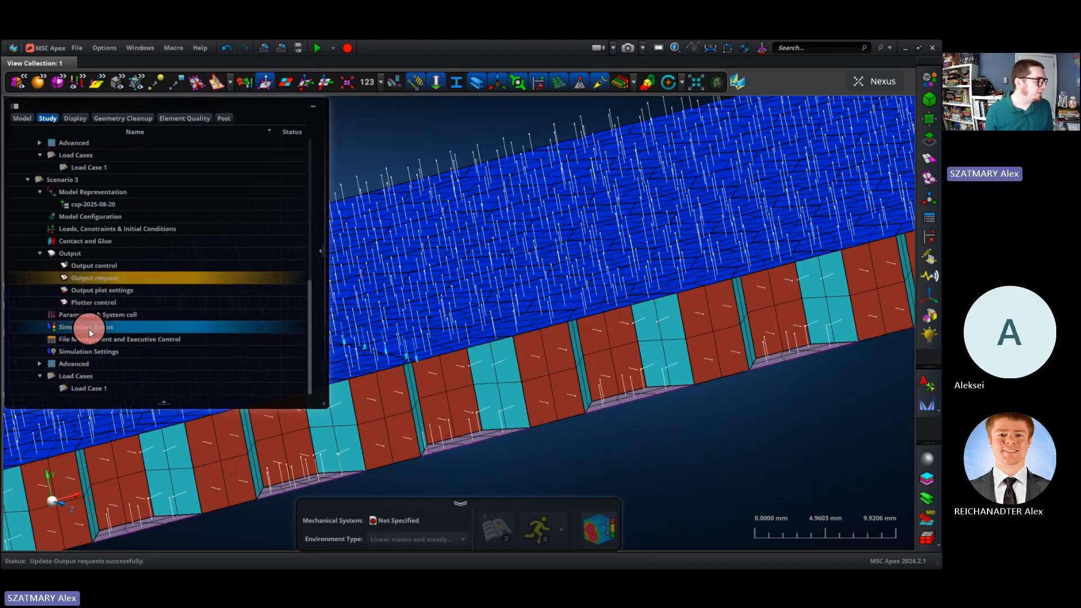
double_click(99, 353)
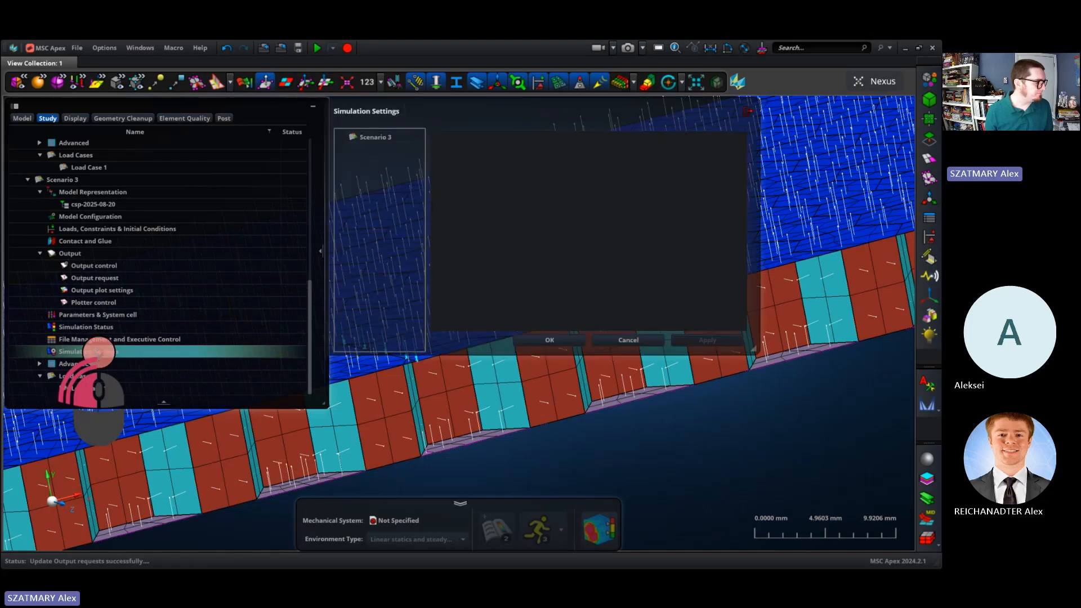
scroll(496, 229, down, 5)
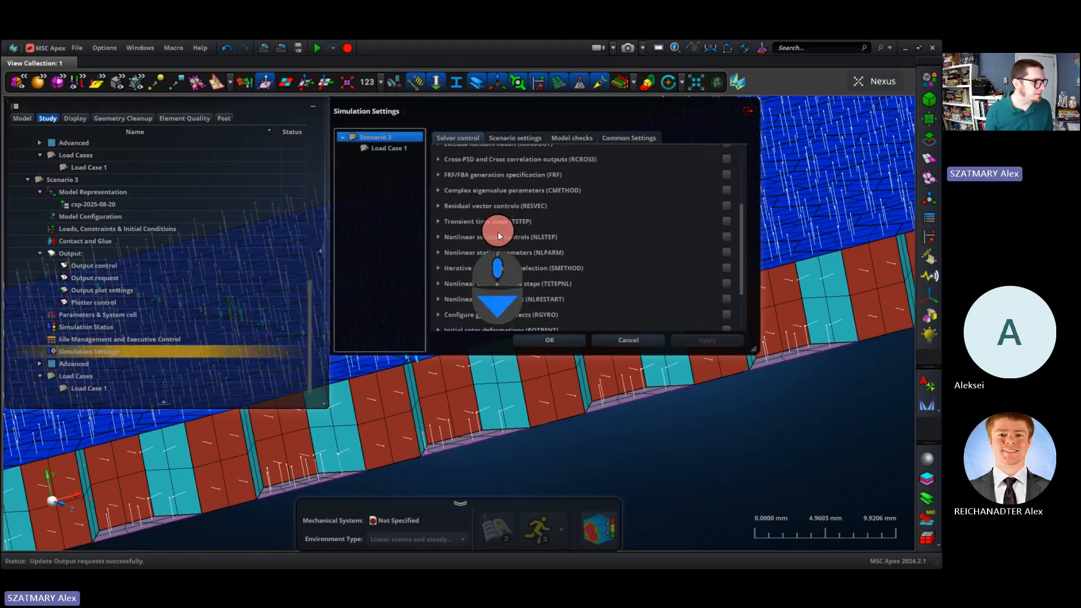
click(505, 239)
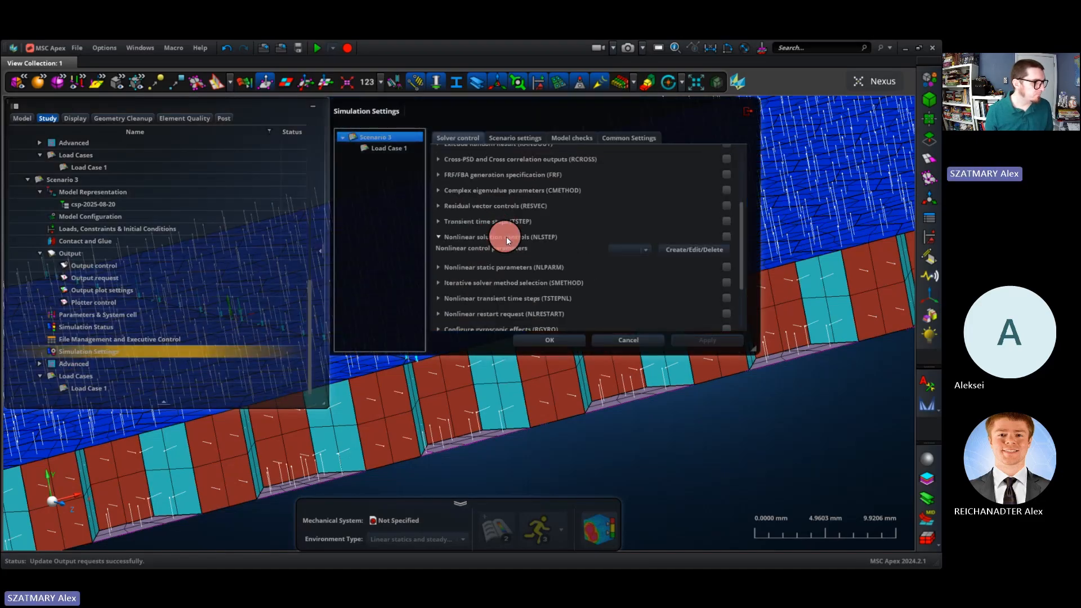
click(709, 251)
click(490, 194)
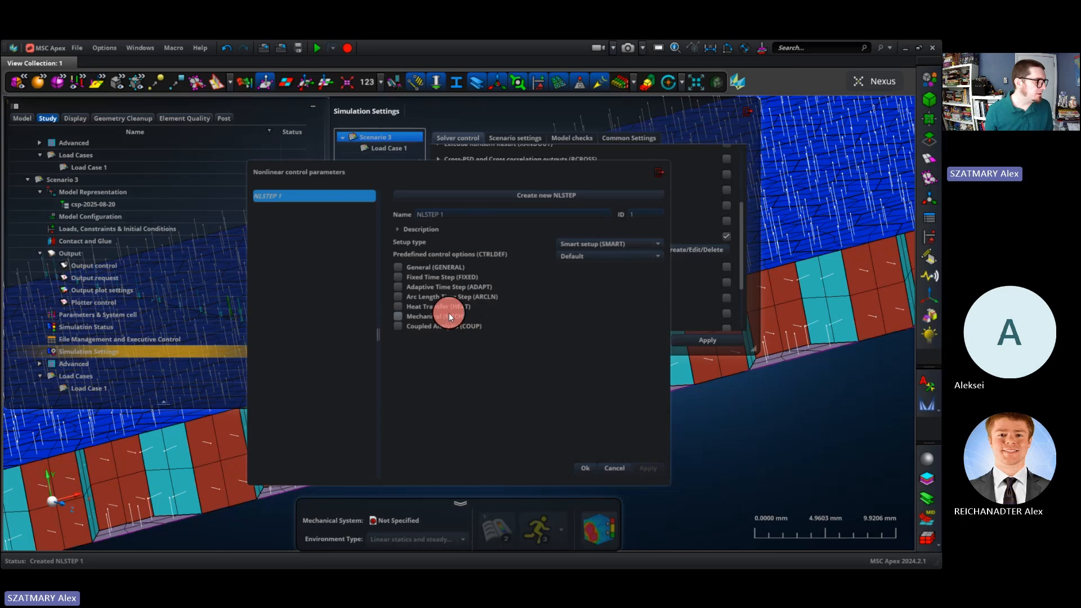
Enable the General, Adaptive Time Step and Mechanical sections of the NLSTEP entry, keep their default values and accept the entry.
click(438, 267)
click(451, 342)
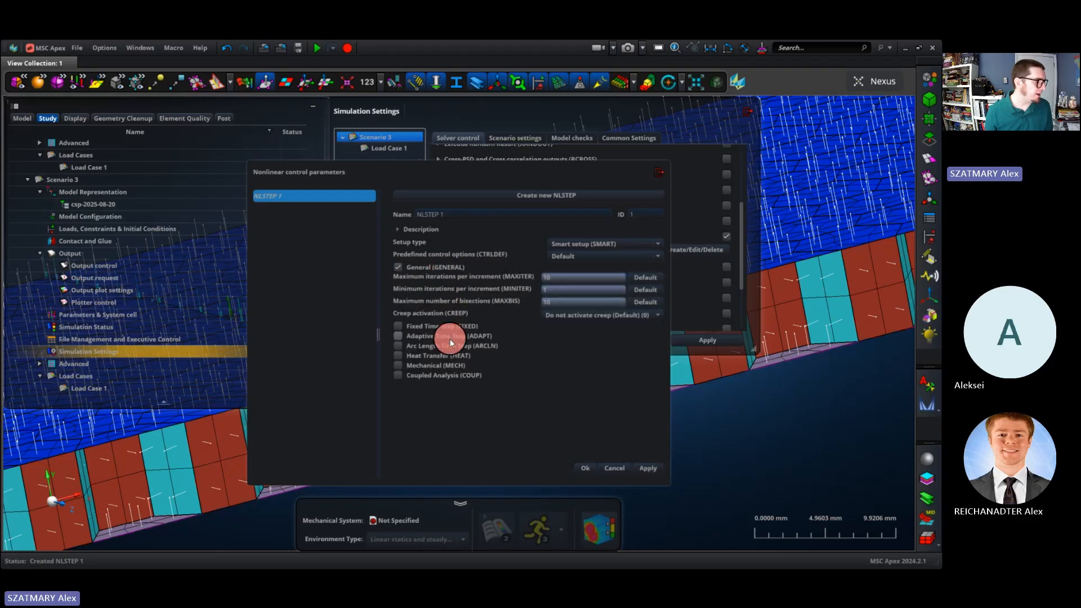
scroll(451, 342, down, 5)
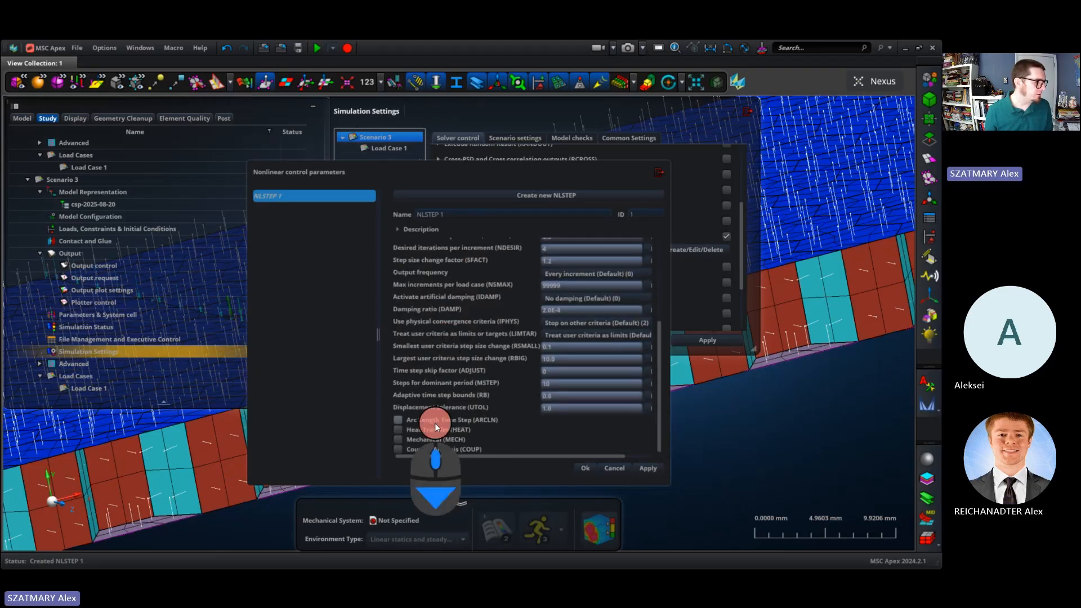
click(437, 440)
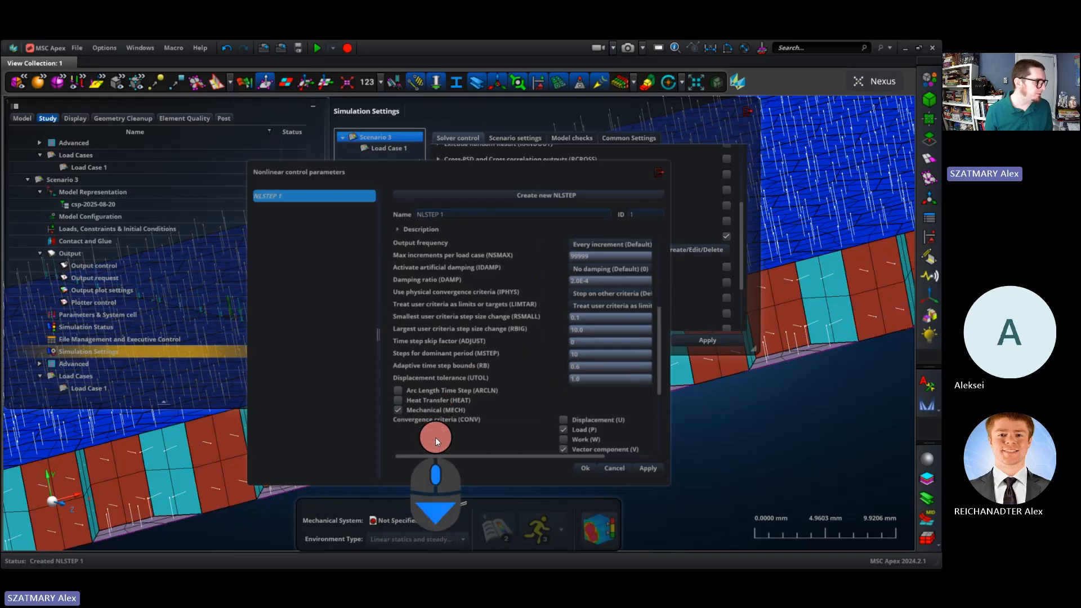
scroll(442, 428, down, 3)
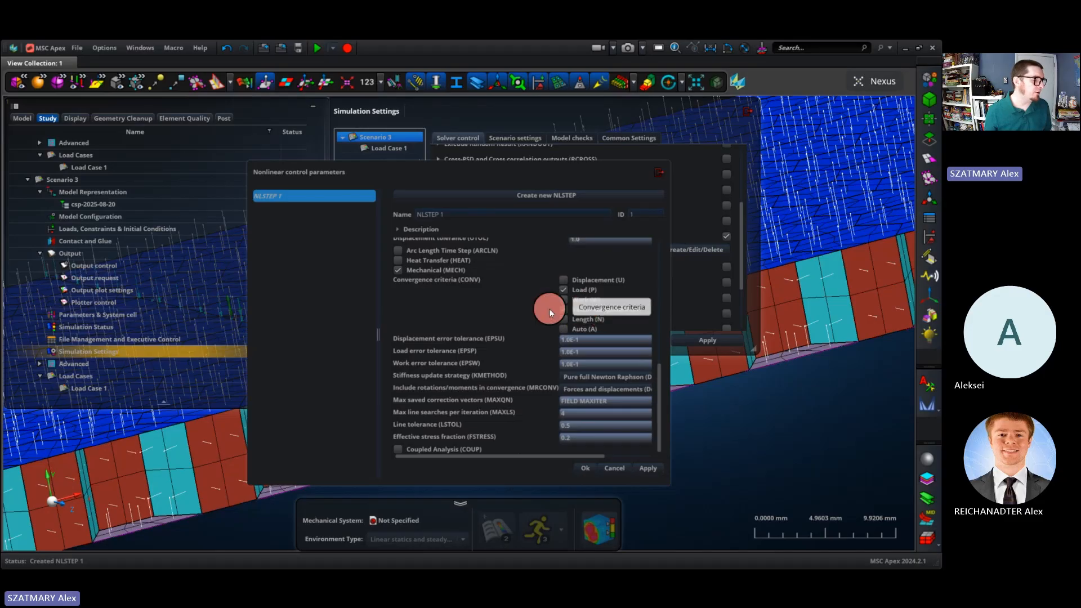
scroll(519, 313, up, 1)
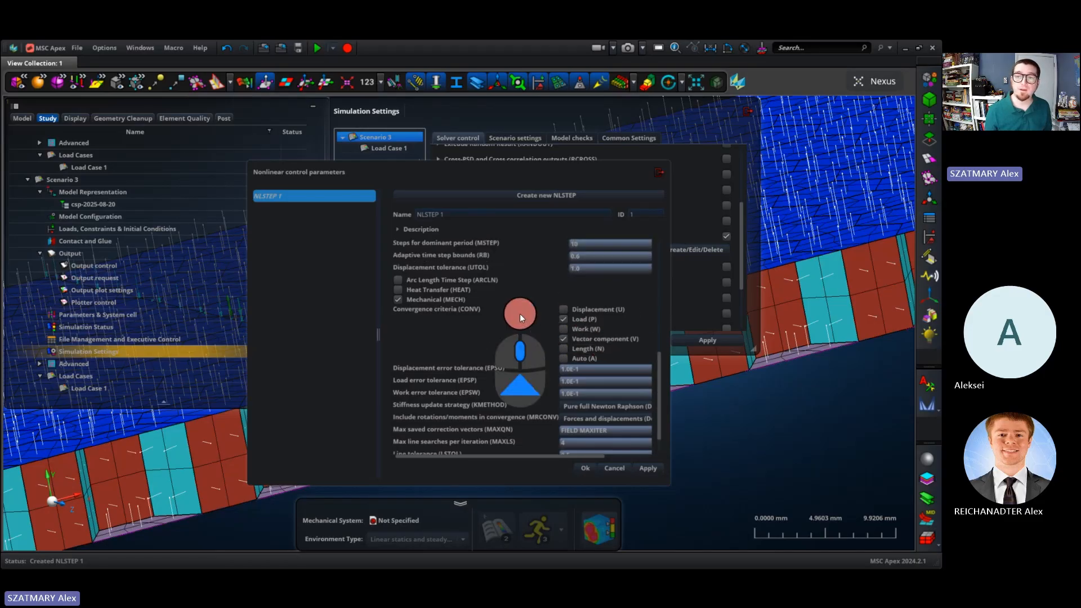
scroll(519, 313, up, 4)
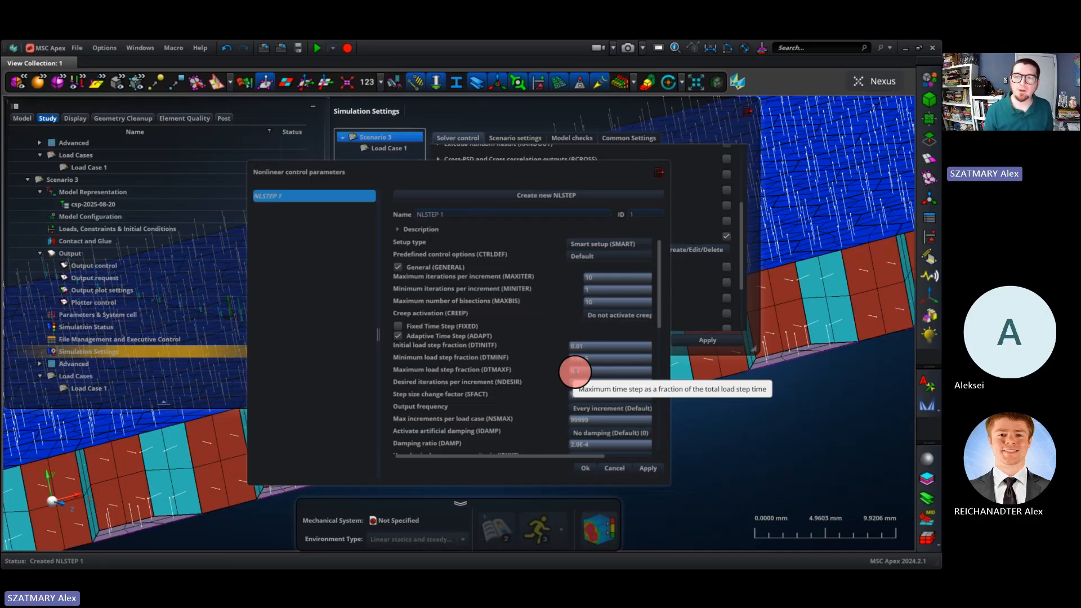
click(582, 469)
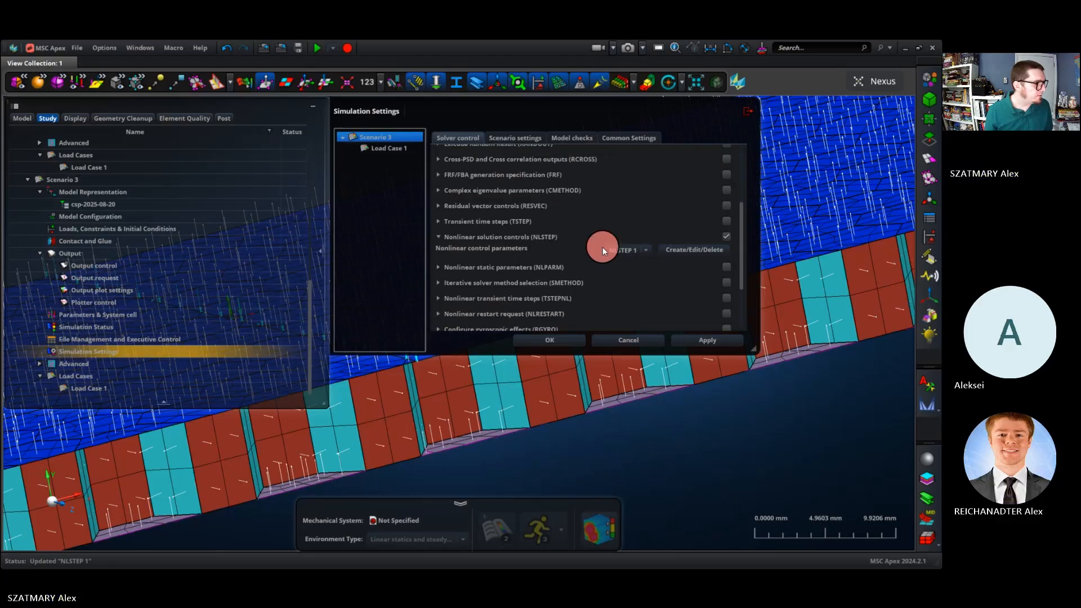
Review the nonlinear material options among Scenario 3's common settings and accept the simulation settings.
click(638, 137)
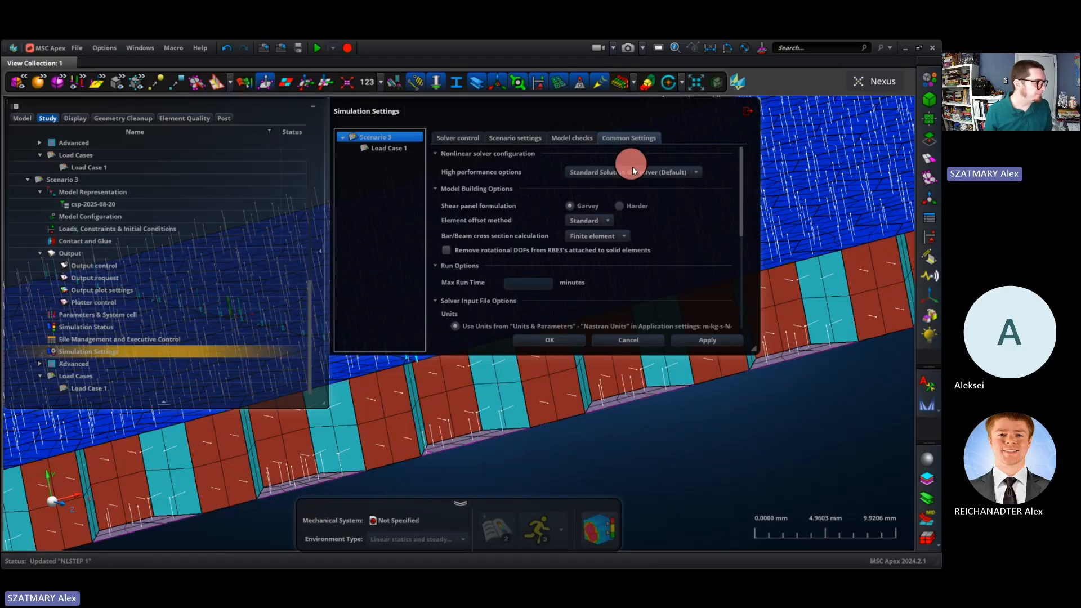
scroll(654, 194, down, 5)
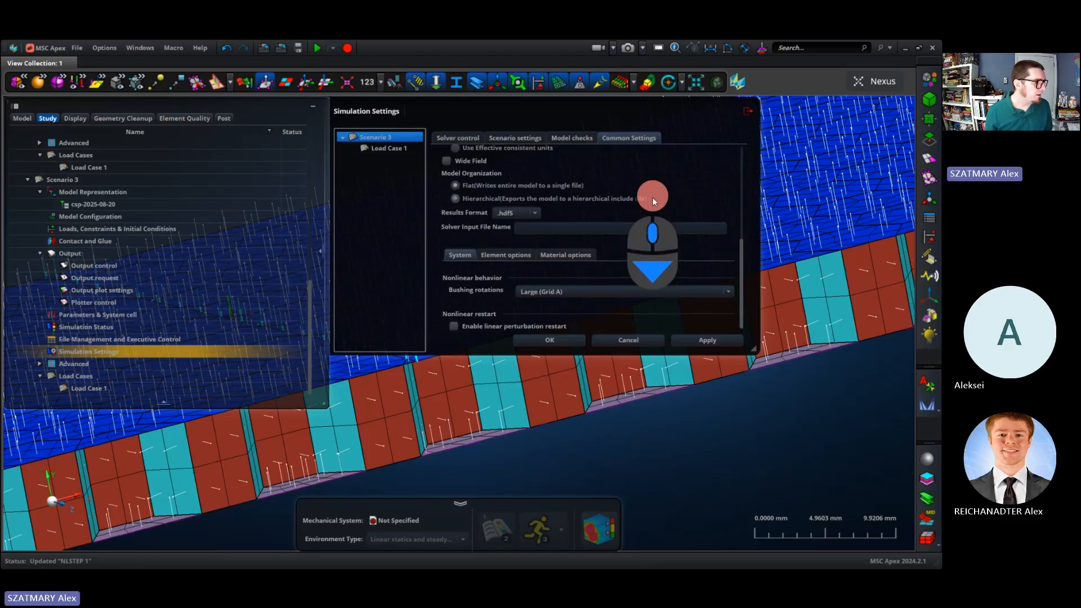
click(553, 255)
scroll(553, 255, down, 1)
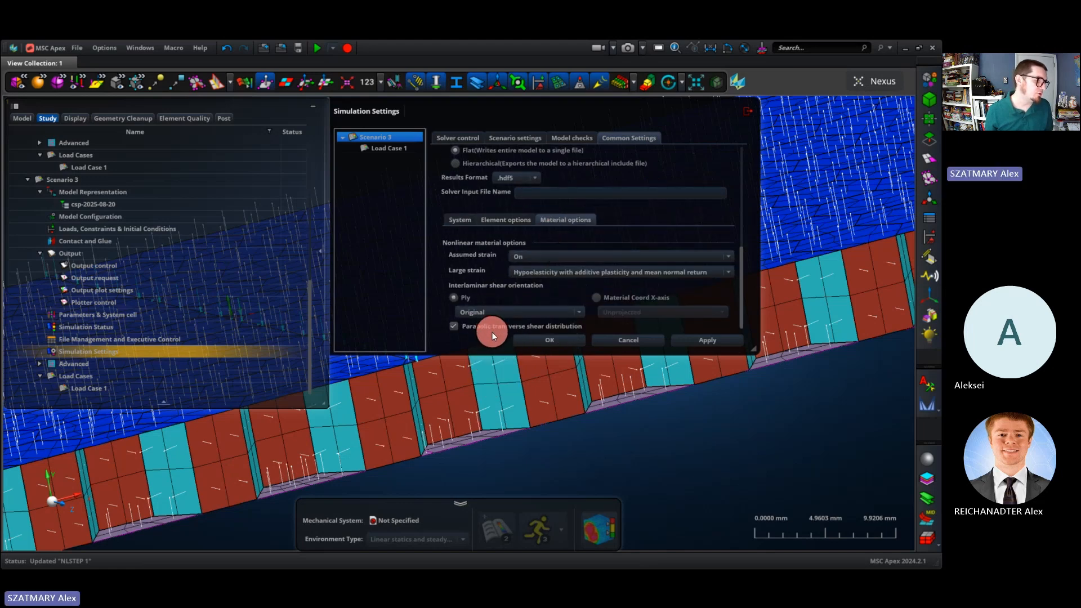
click(536, 342)
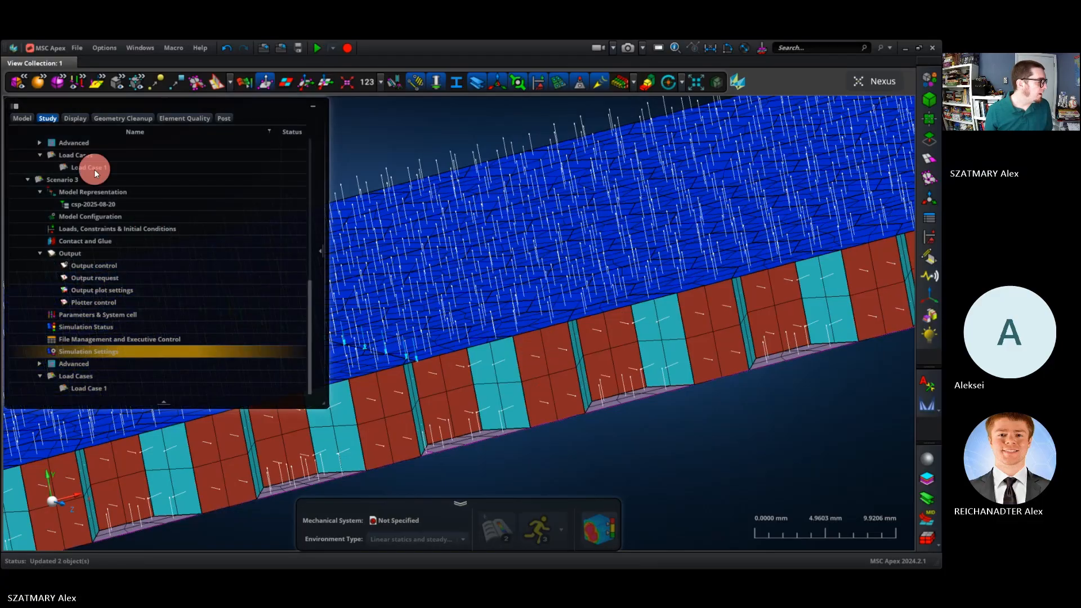
Examine the SOL 400 input file csp-3_13.bdf, including its case control, NLMOPTS and NLSTEP entries and the SPCD enforced motion at its end.
right_click(83, 180)
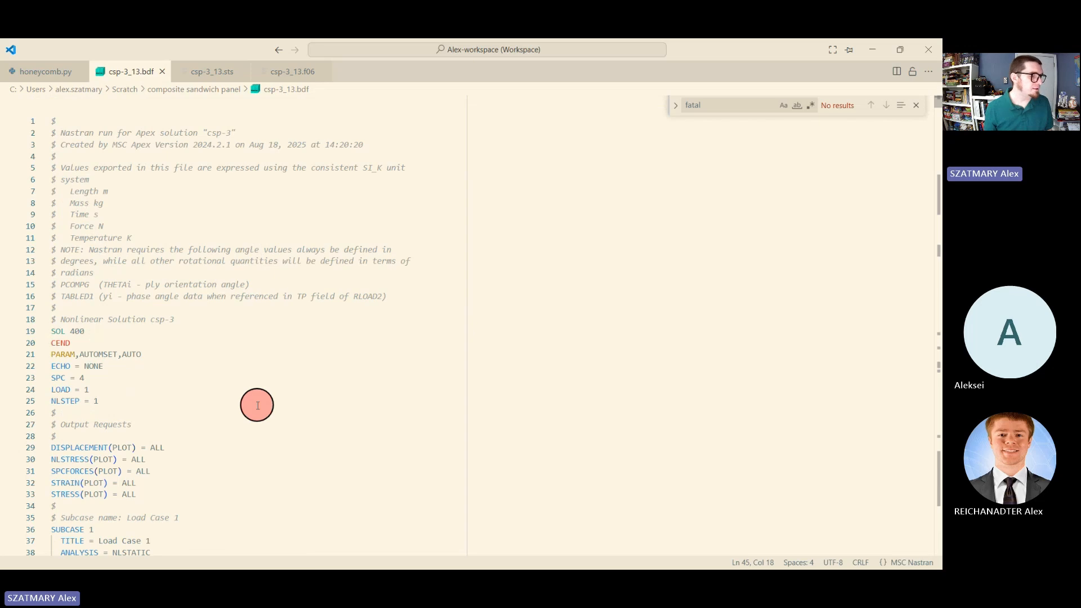
scroll(825, 235, down, 1)
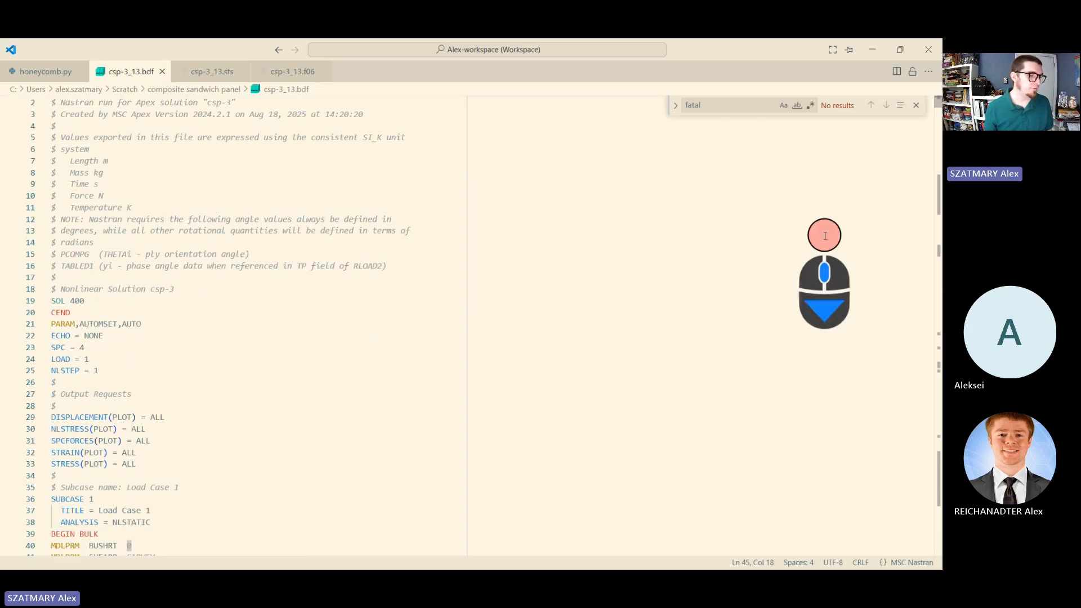
scroll(825, 235, down, 1)
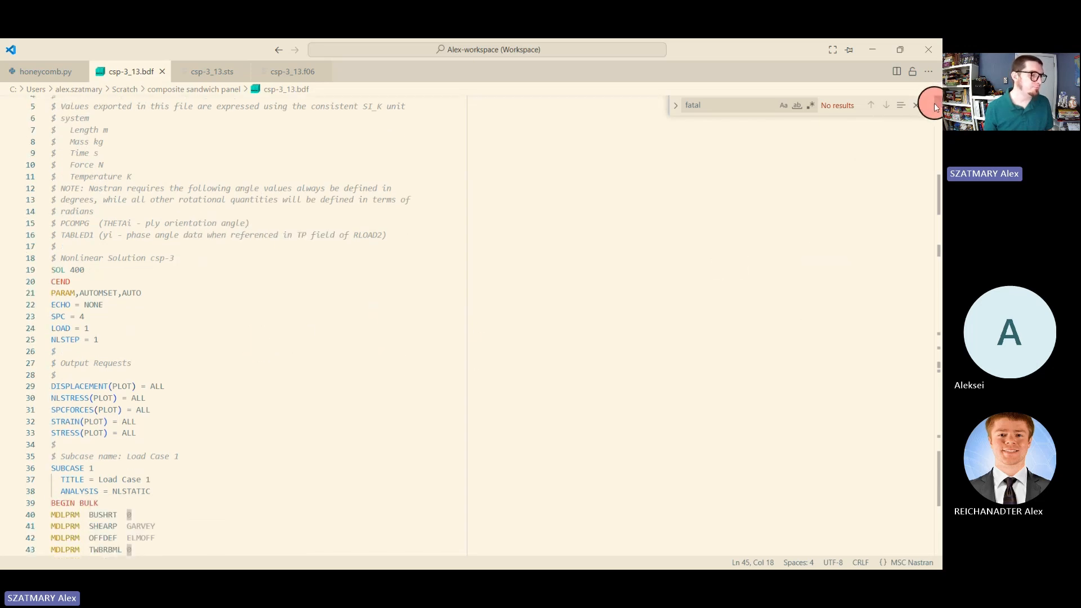
drag(935, 107, 938, 176)
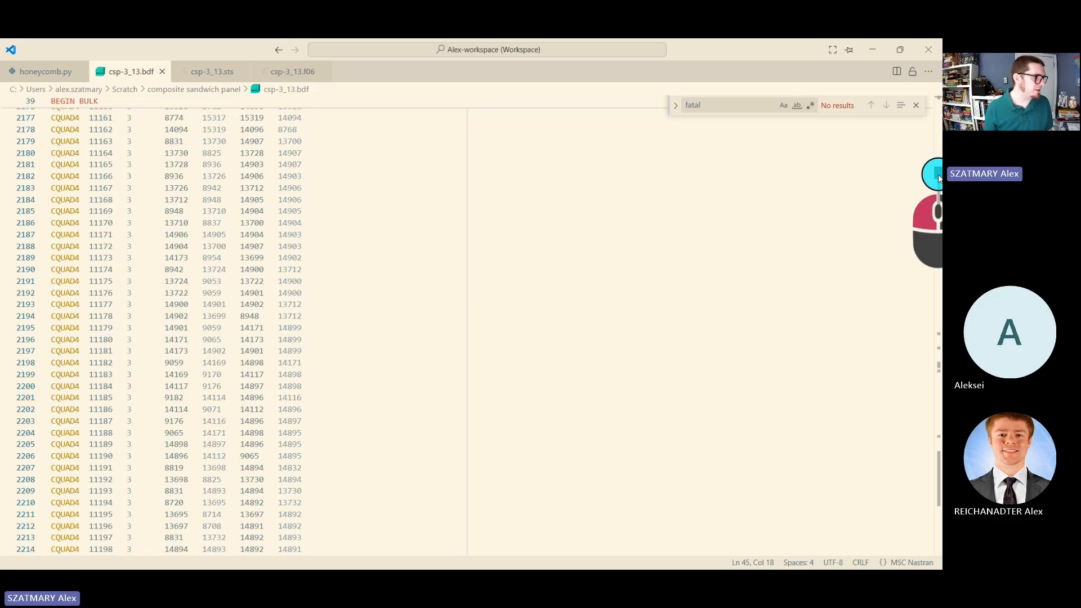
drag(939, 179, 940, 483)
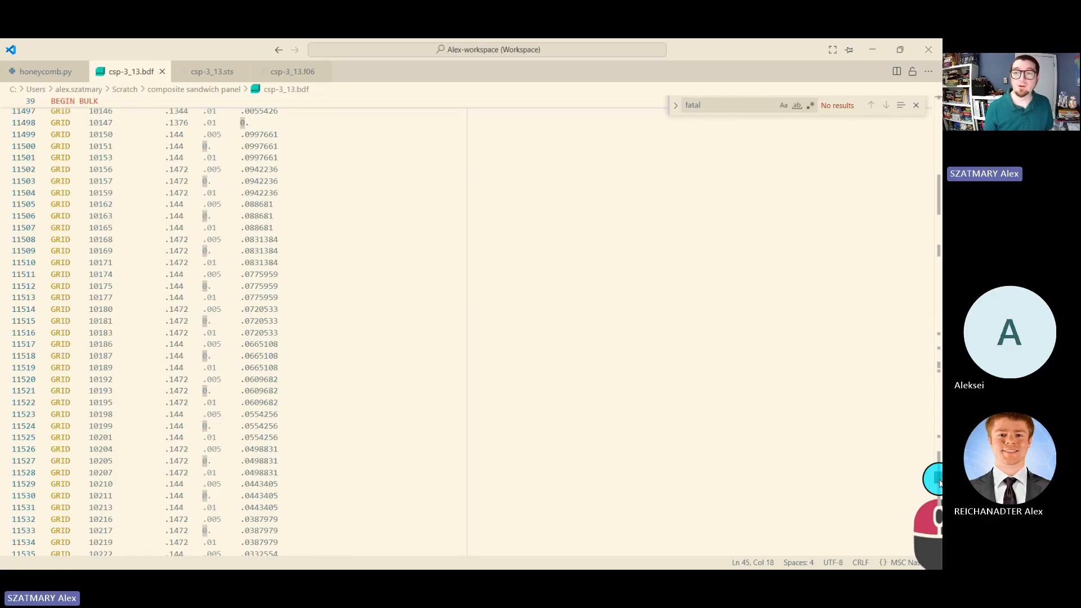
drag(940, 483, 929, 551)
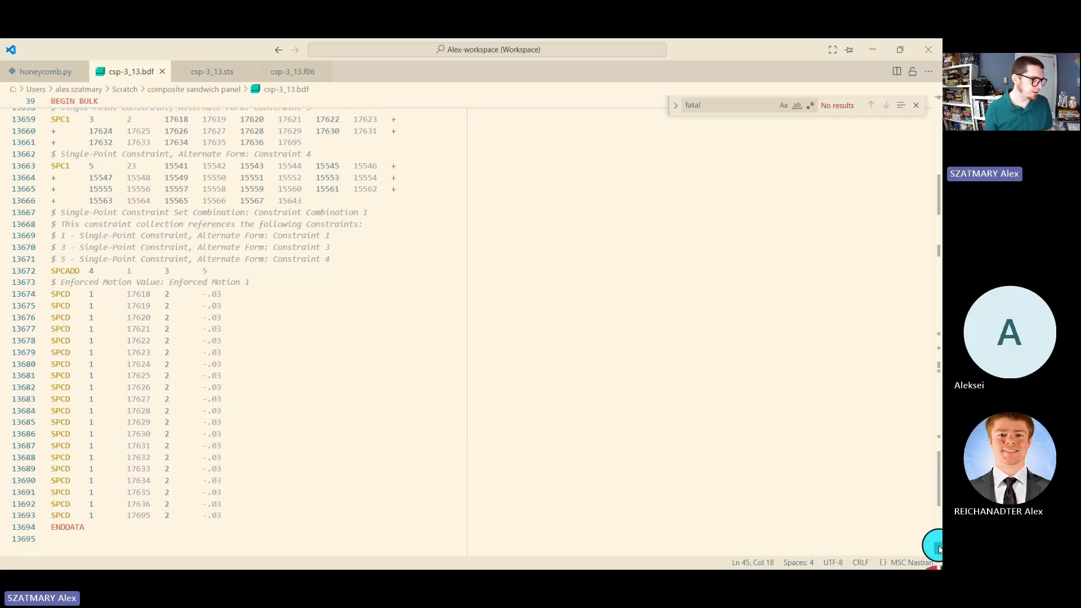
drag(939, 549, 897, 103)
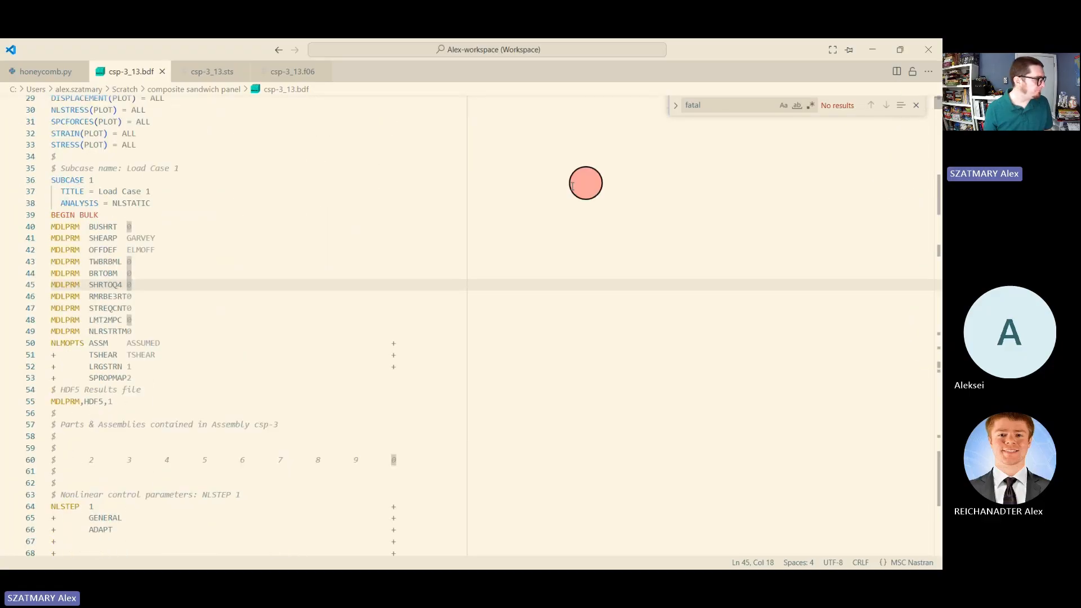
scroll(497, 198, down, 10)
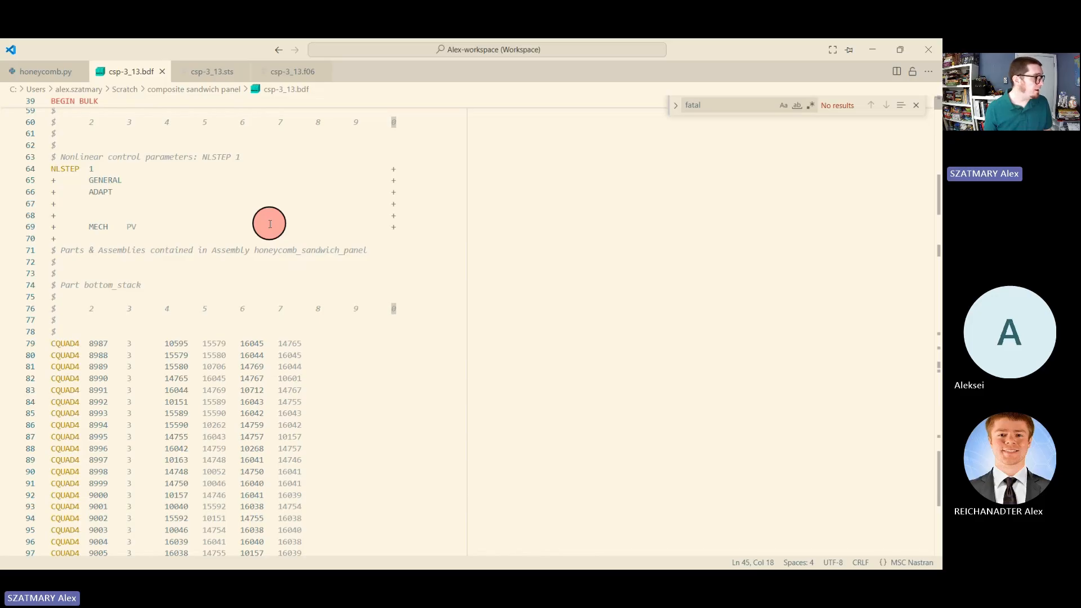
scroll(270, 223, up, 6)
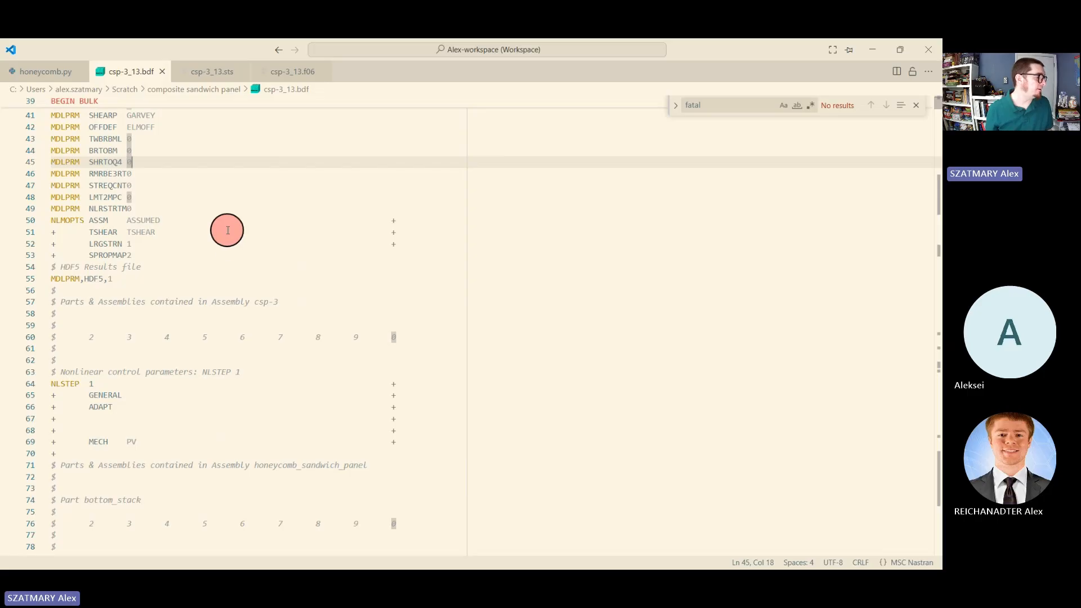
Examine the increment history in csp-3_13.sts and the echoed input, information messages and load resultants in csp-3_13.f06.
click(201, 71)
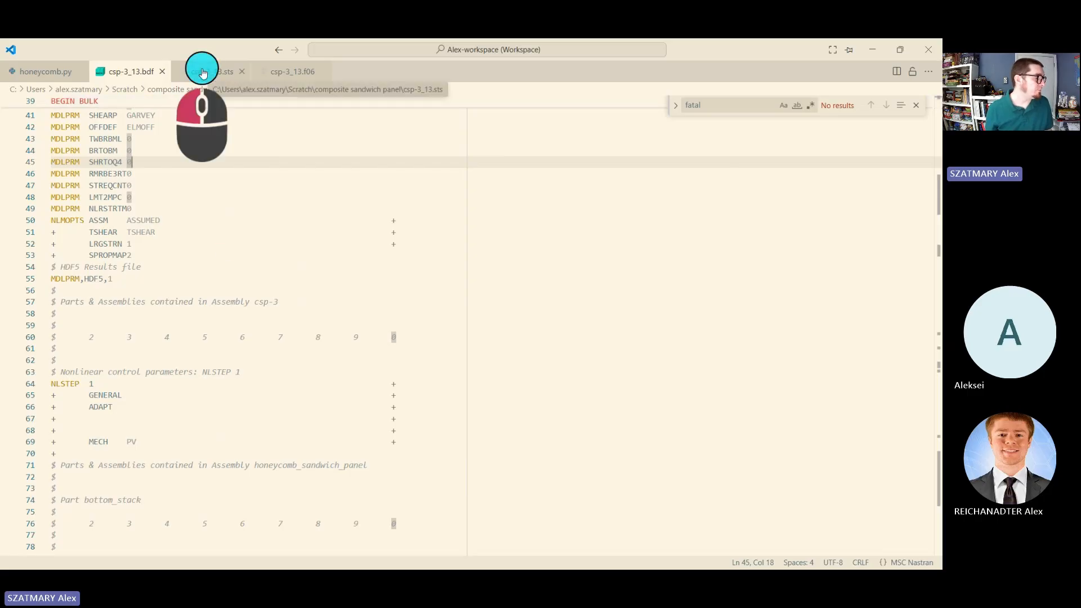
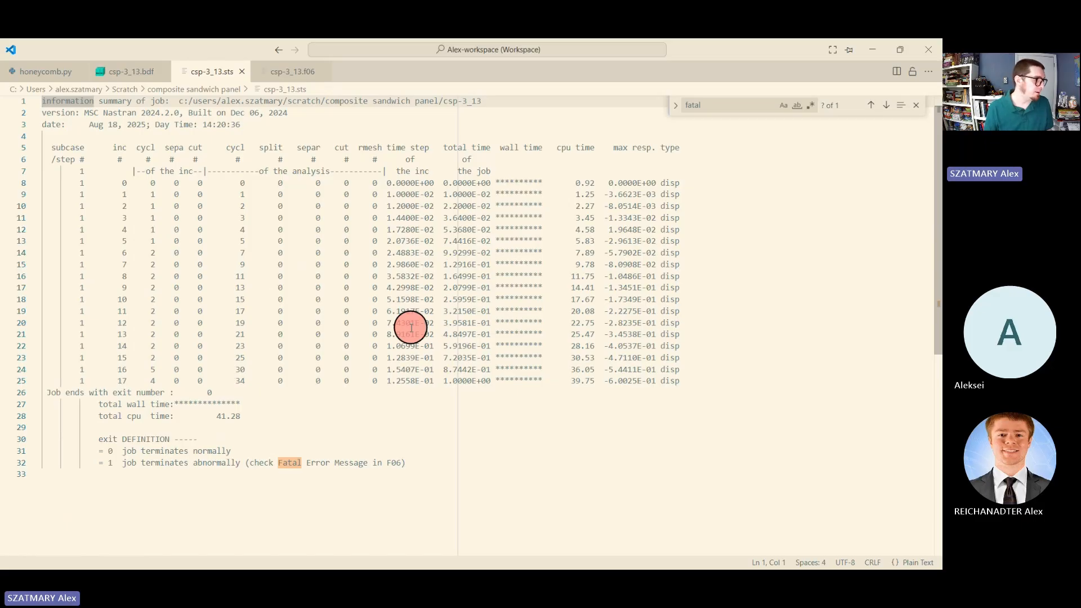
click(288, 74)
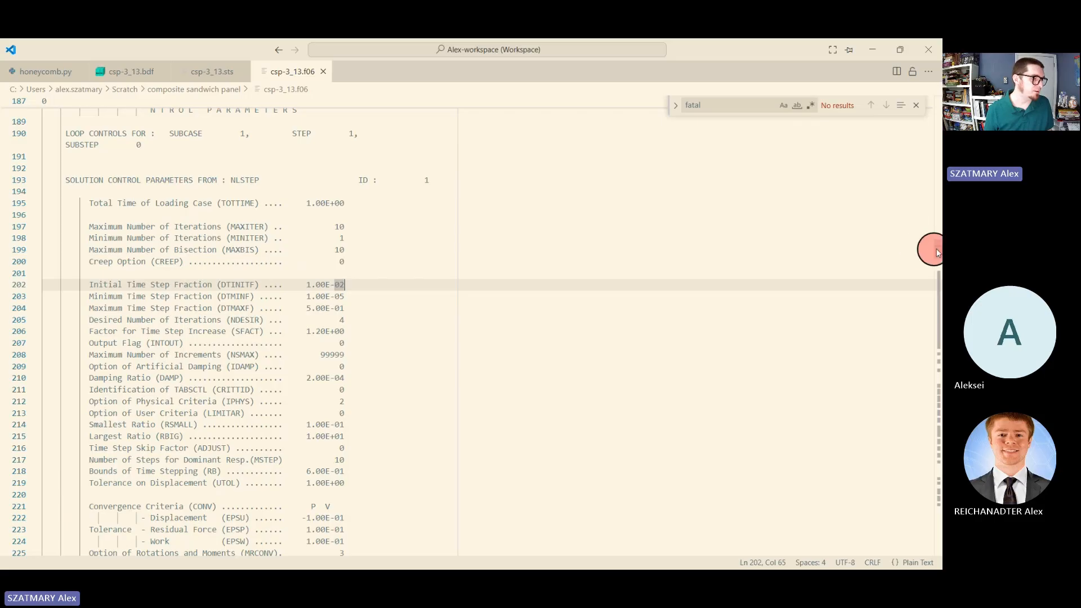
scroll(939, 253, down, 1)
drag(939, 253, 937, 107)
scroll(452, 252, down, 16)
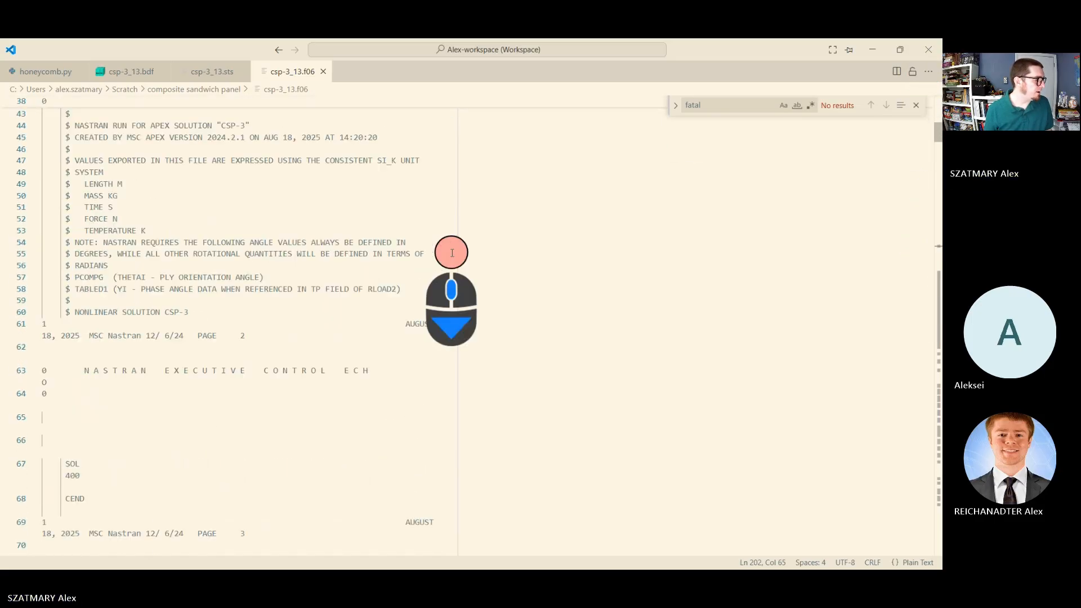
scroll(452, 252, down, 12)
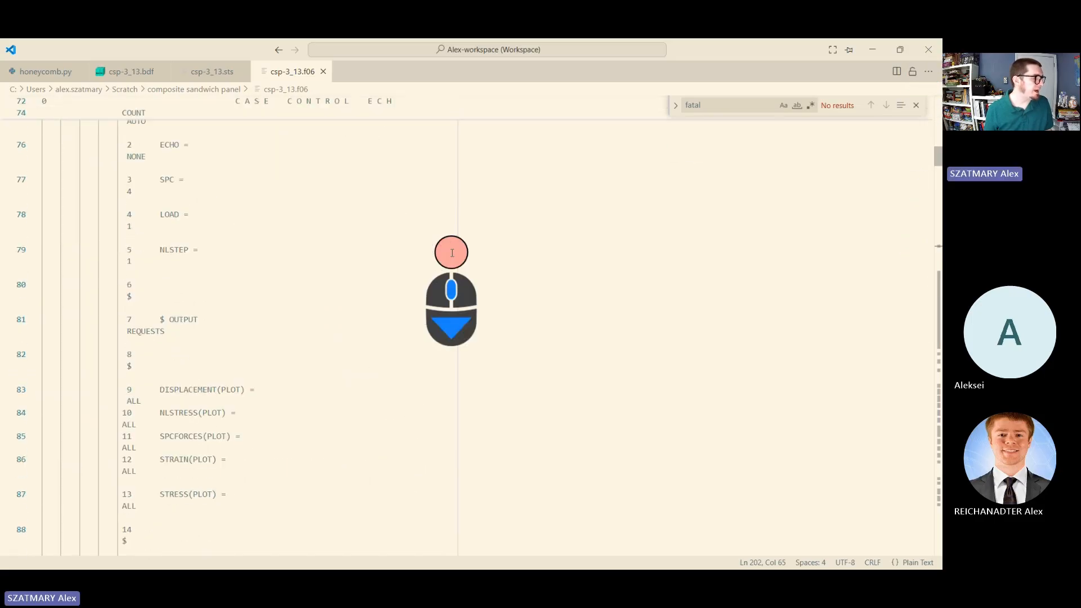
scroll(452, 253, down, 15)
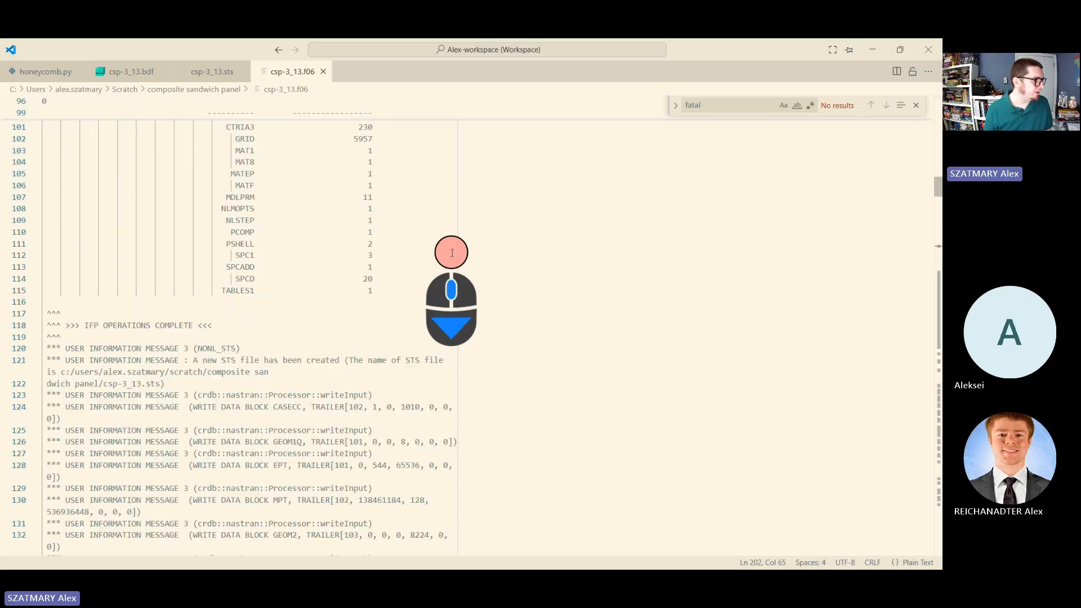
scroll(452, 253, down, 5)
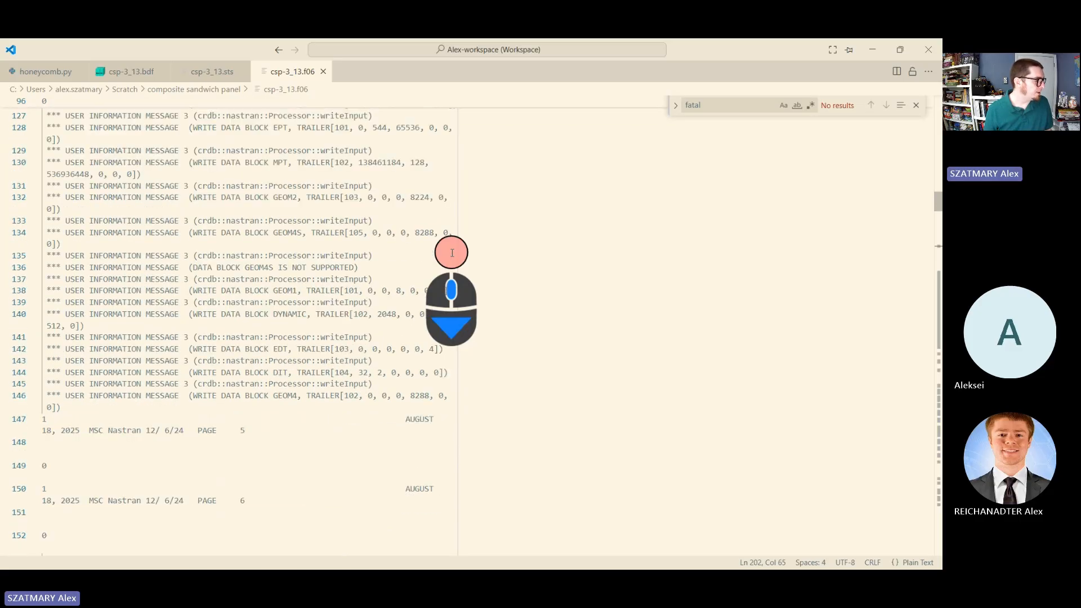
scroll(452, 253, down, 12)
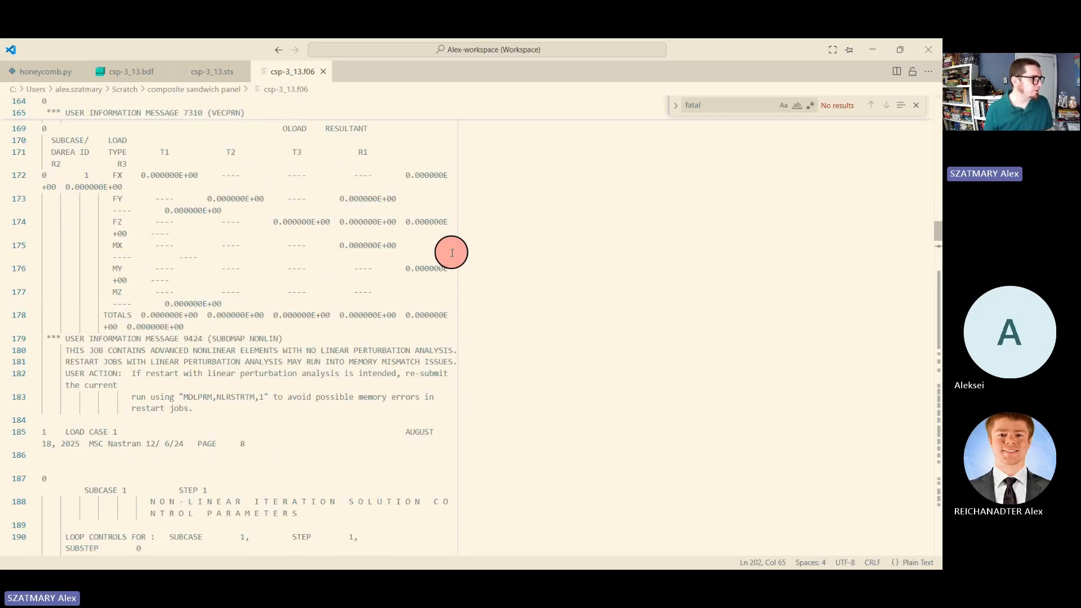
scroll(452, 253, down, 1)
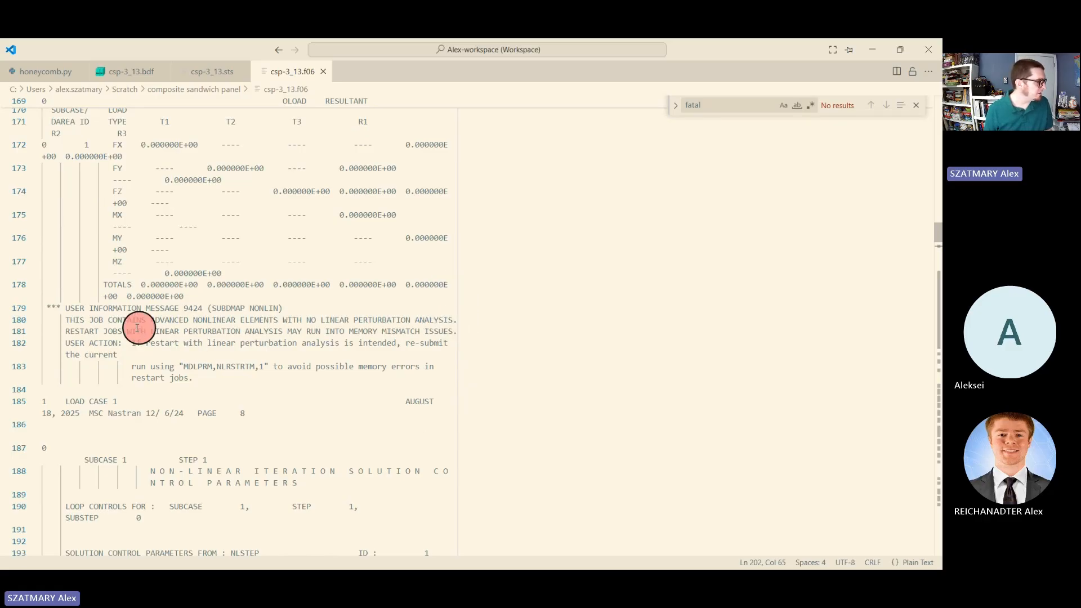
Search the f06 file for the word ELEMENTS from User Information Message 9424 and close the search.
click(254, 319)
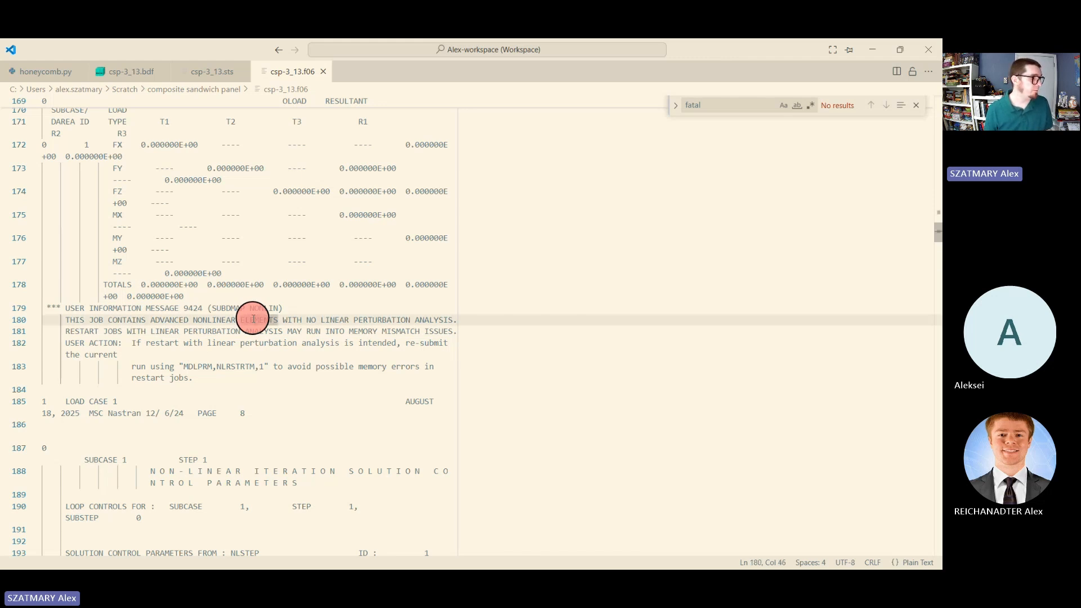
key(ctrl+f)
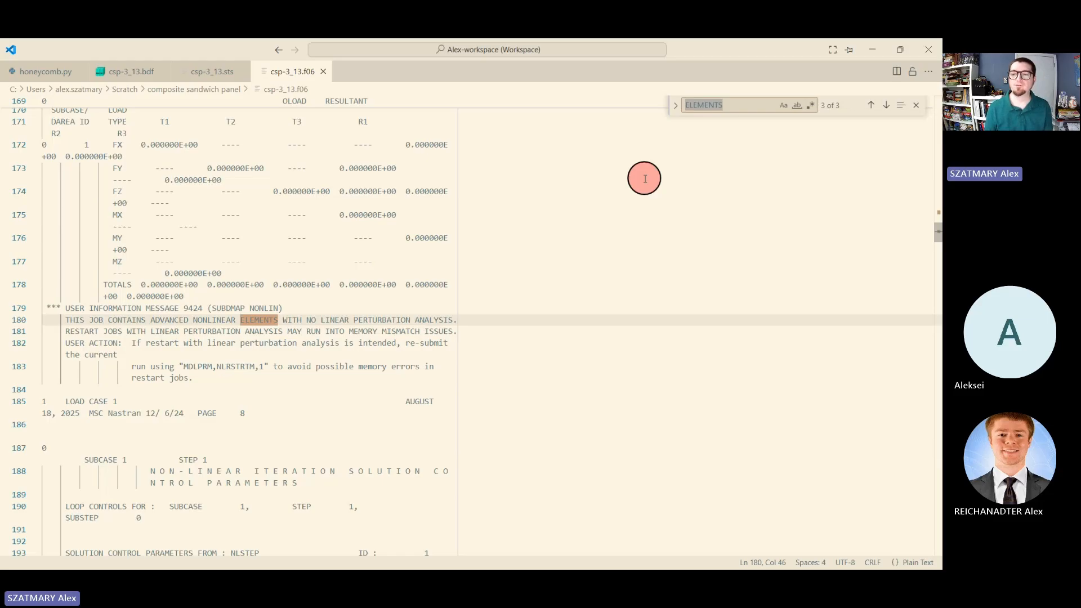
key(Escape)
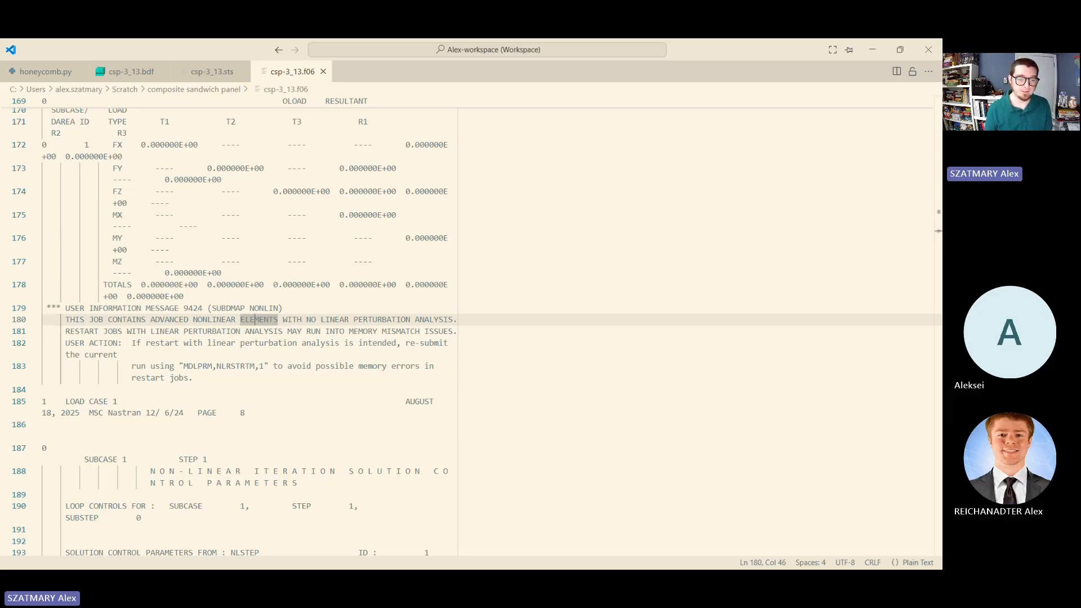
Switch to the MSC Apex results of csp-3, step through the nonlinear static frames around frame 4, and play and pause the animation.
key(alt+Tab)
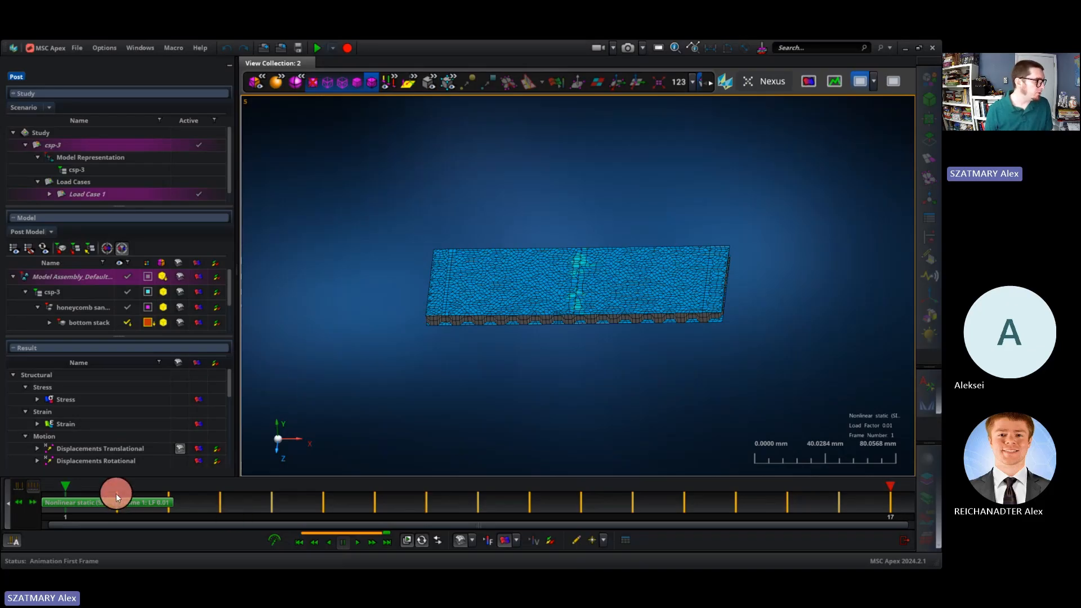
click(220, 500)
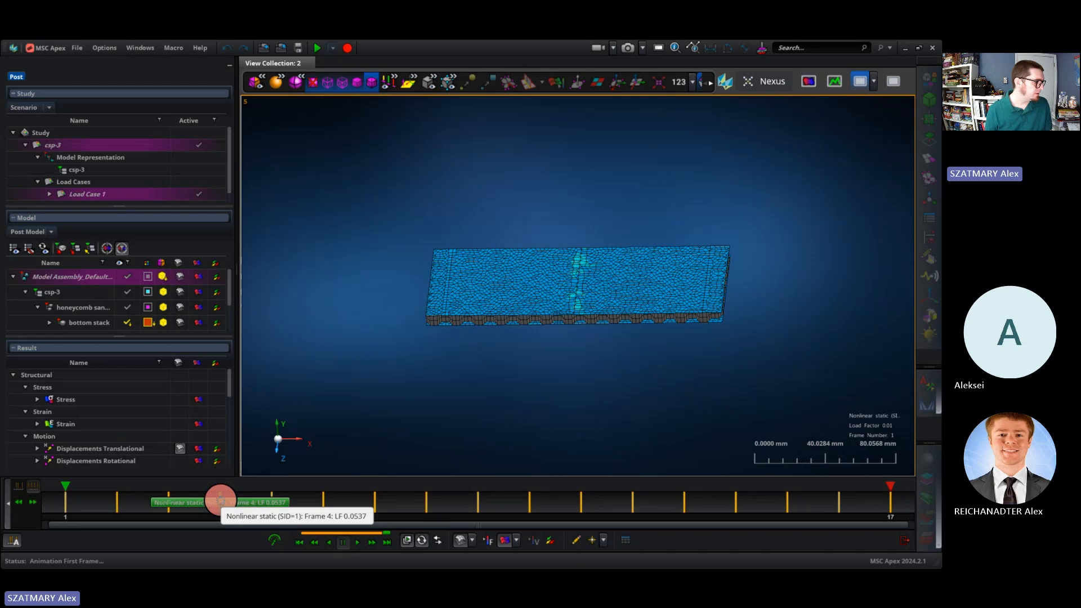
click(371, 542)
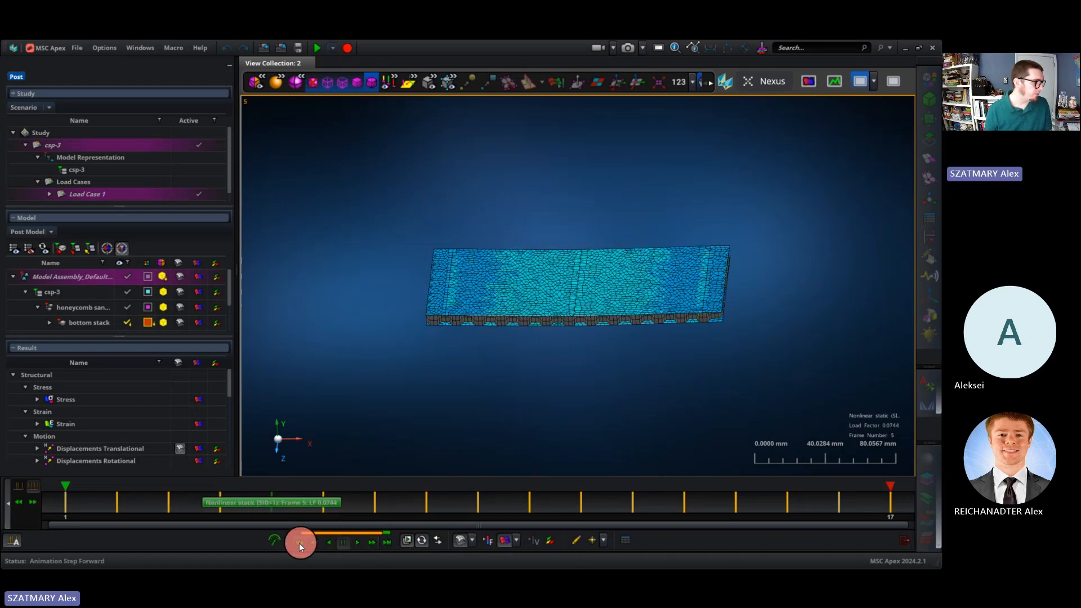
click(316, 543)
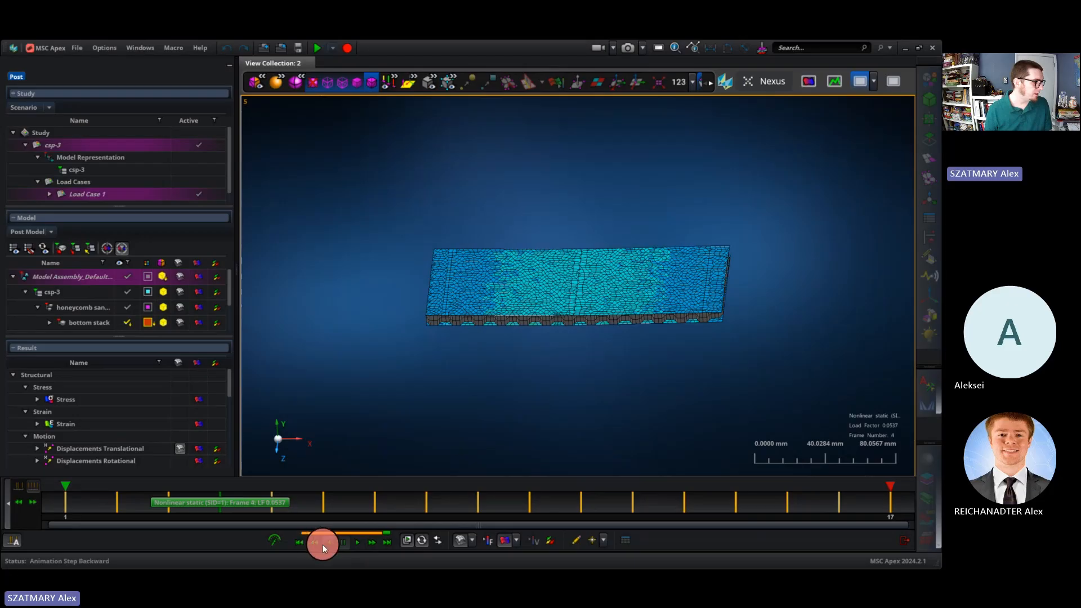
click(356, 543)
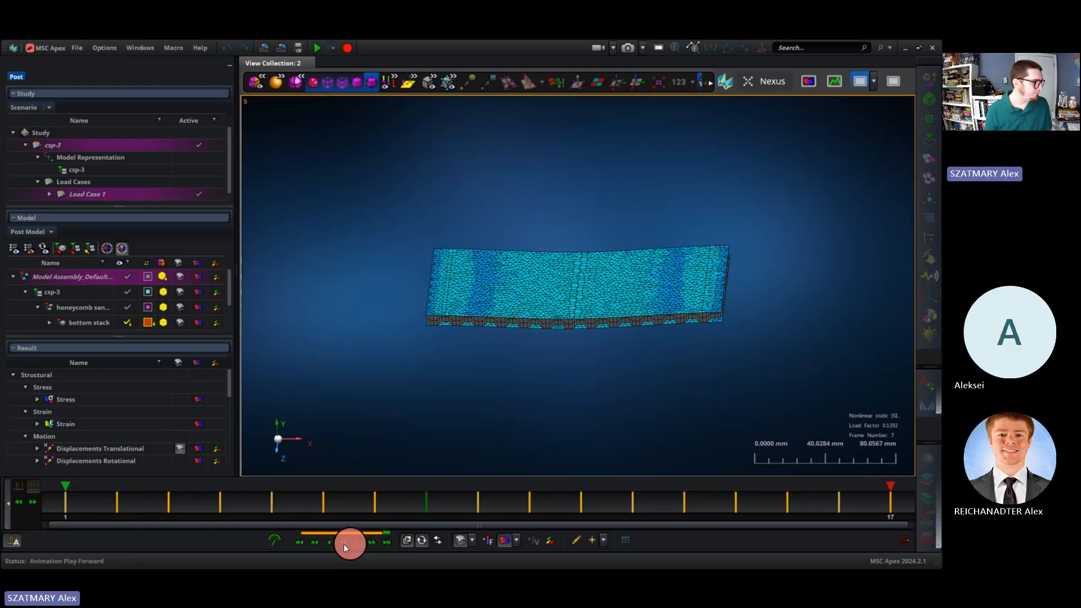
click(341, 543)
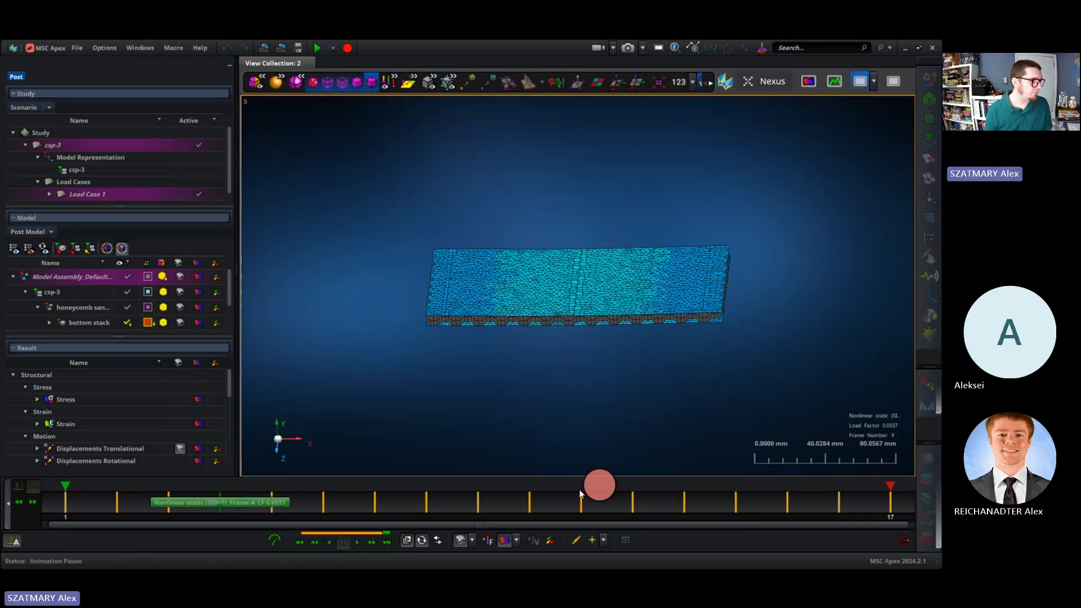
Show the last frame of the nonlinear static results, frame 17.
click(890, 486)
mouse_move(890, 488)
mouse_down()
mouse_move(531, 484)
mouse_move(890, 486)
mouse_move(881, 494)
mouse_up()
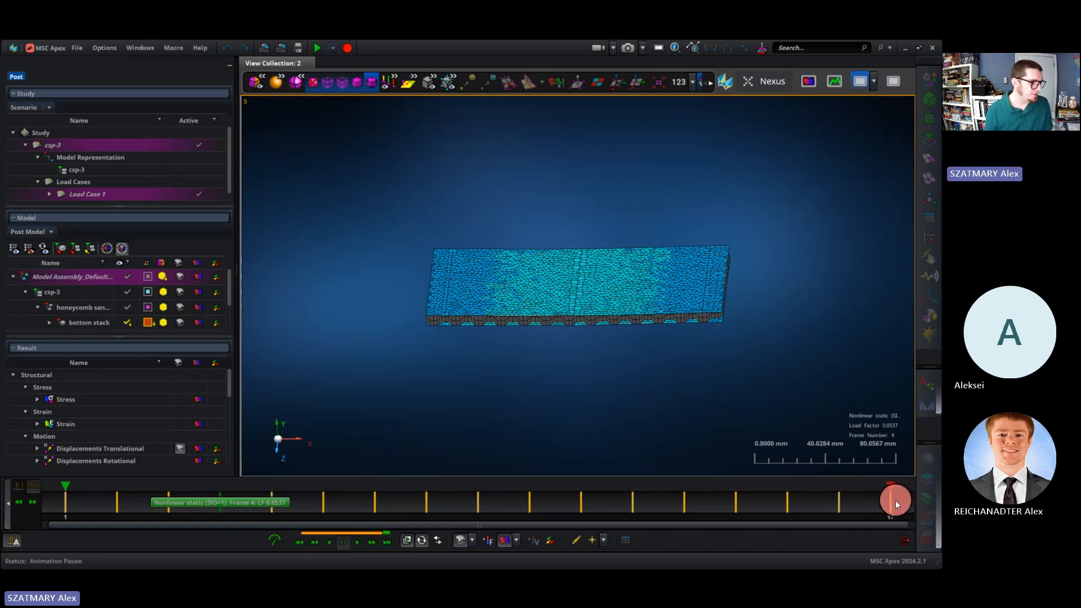
click(387, 543)
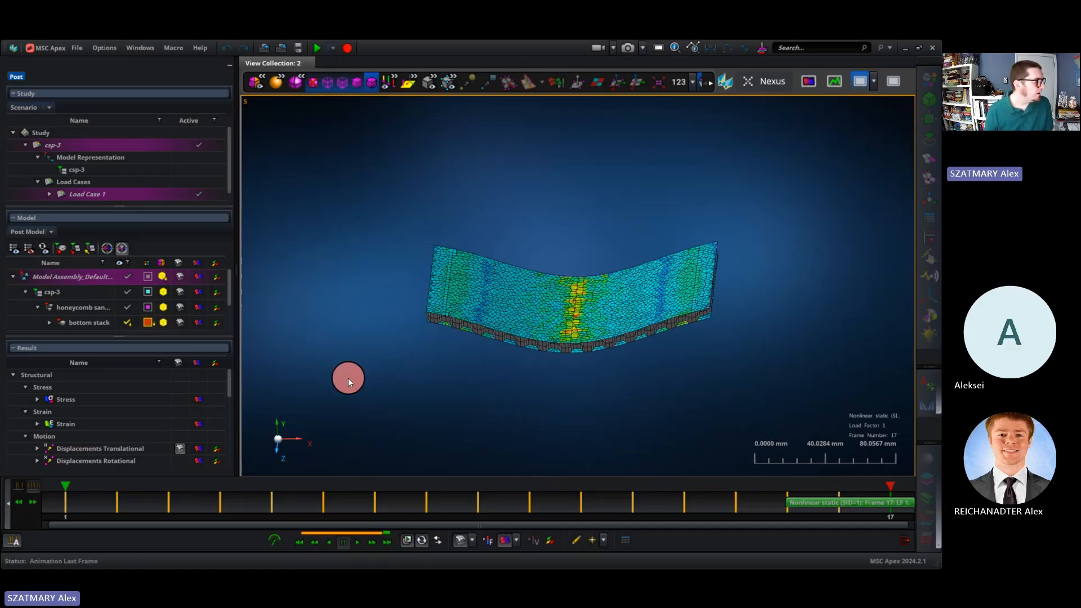
Replace the current fringe with the Von Mises Stress fringe and switch it to the Von Mises NL Stress fringe.
click(201, 398)
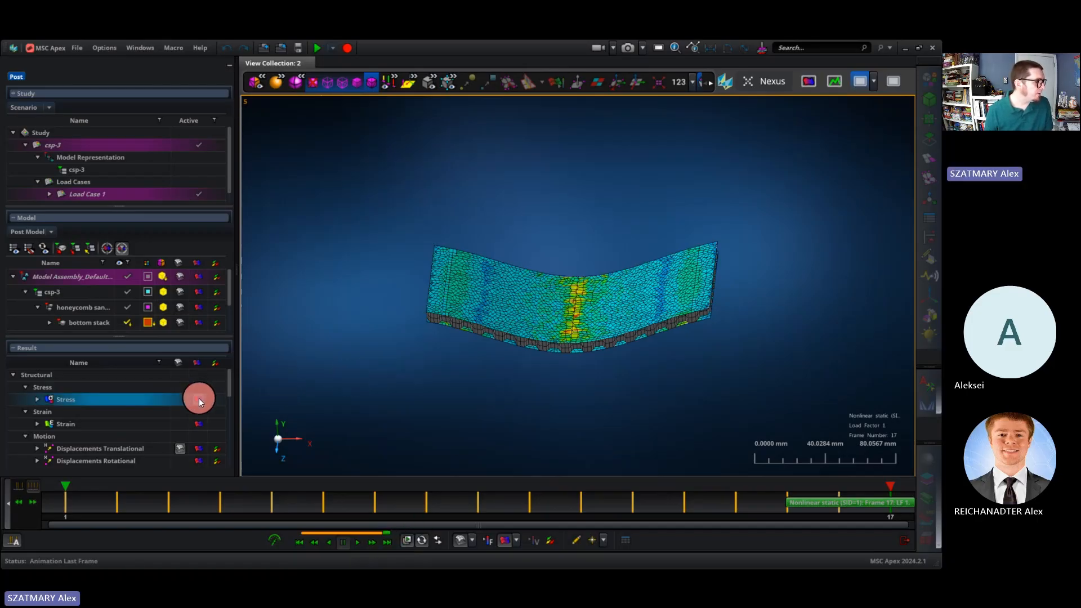
click(199, 398)
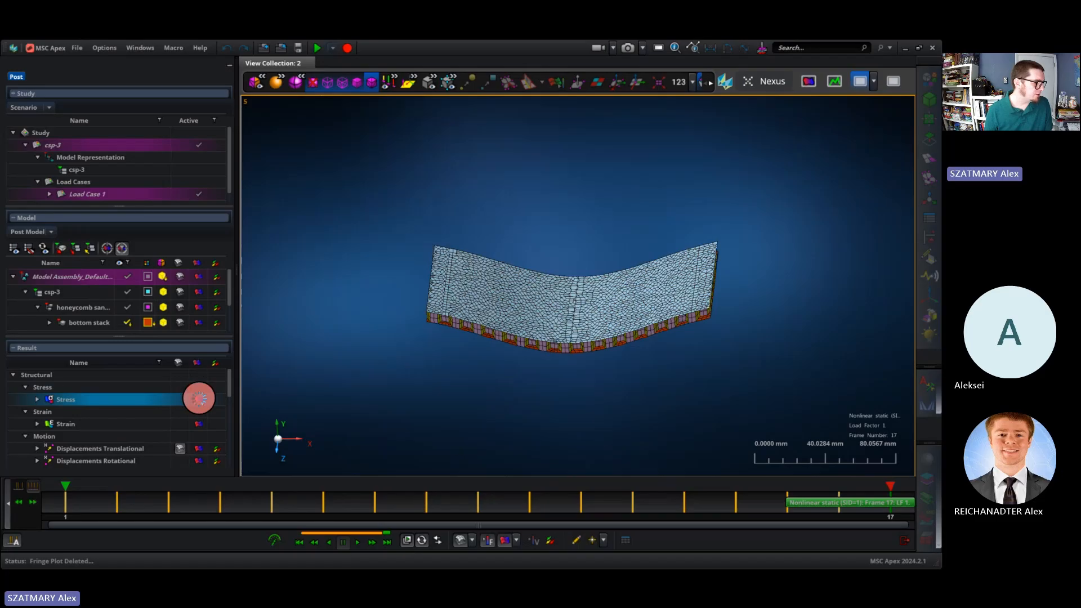
click(198, 398)
scroll(199, 398, down, 3)
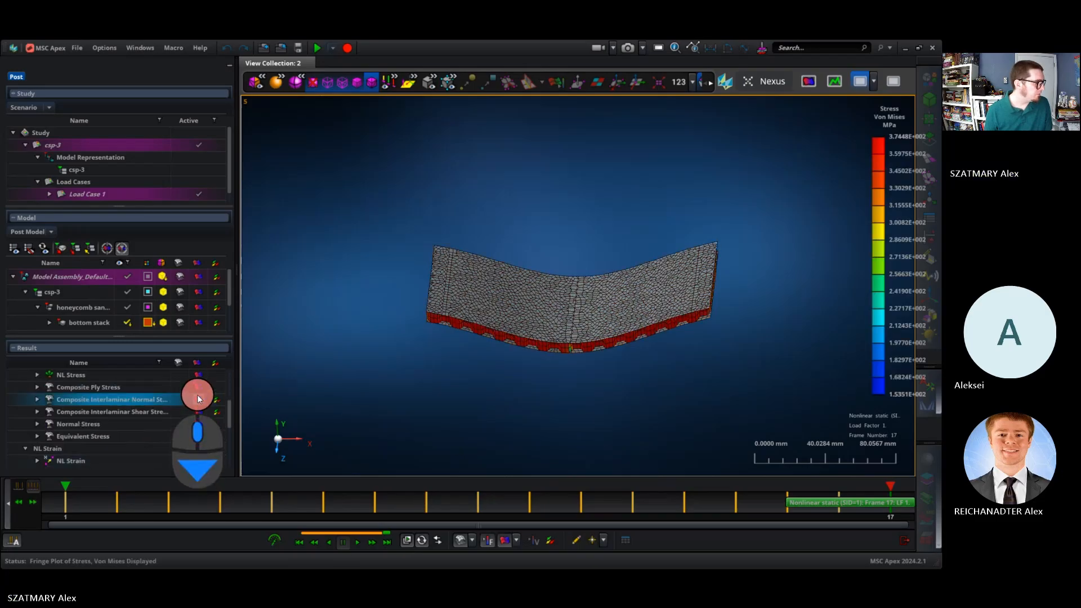
click(198, 377)
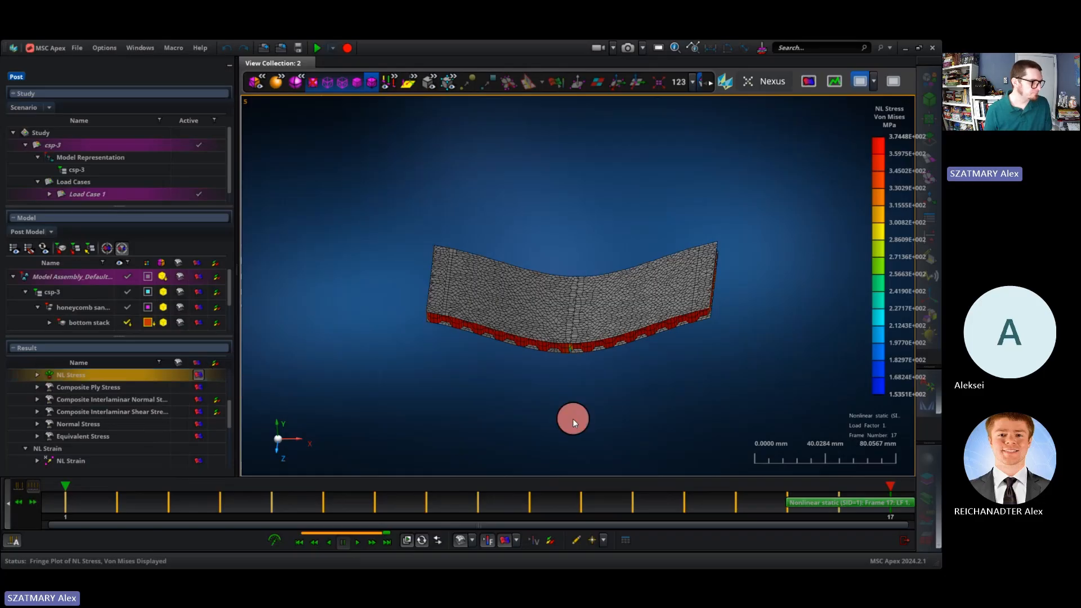
Hide the top stack part to expose the NL Stress fringe on the honeycomb core at the panel's middle.
mouse_move(596, 373)
middle_down()
mouse_move(608, 354)
mouse_move(596, 353)
mouse_move(599, 370)
middle_up()
scroll(597, 369, up, 10)
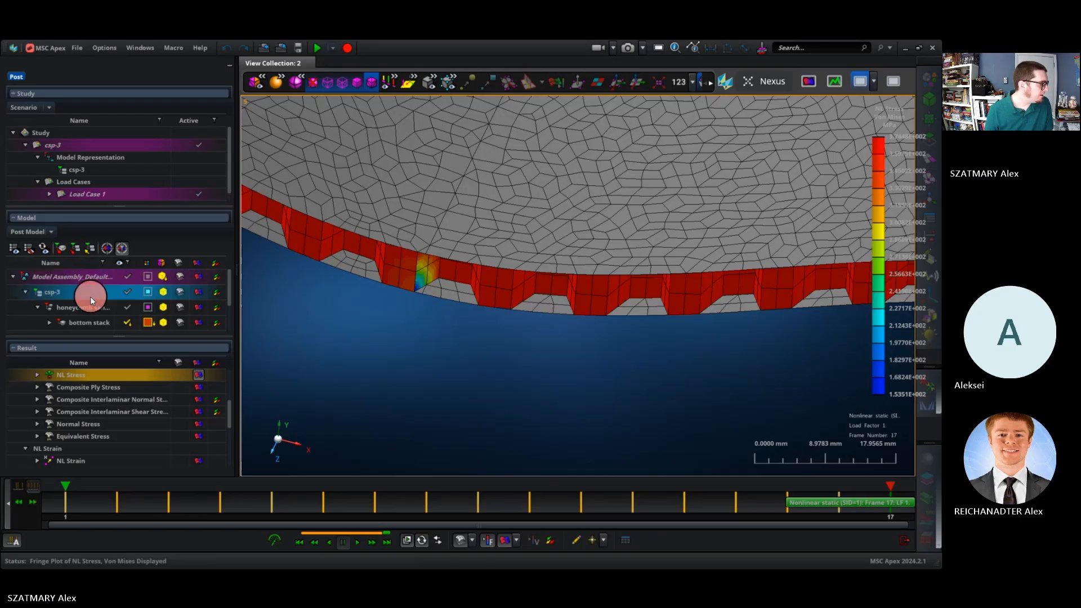
scroll(90, 296, down, 3)
click(127, 312)
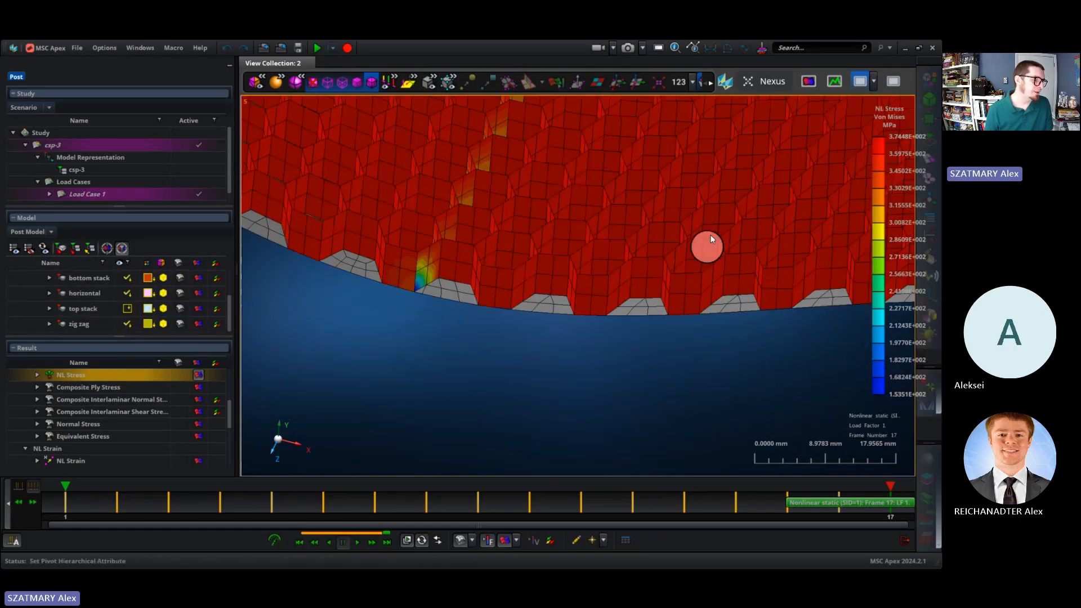
Show the top stack again and replace the NL Stress fringe with the Composite Ply Stress fringe.
mouse_move(849, 208)
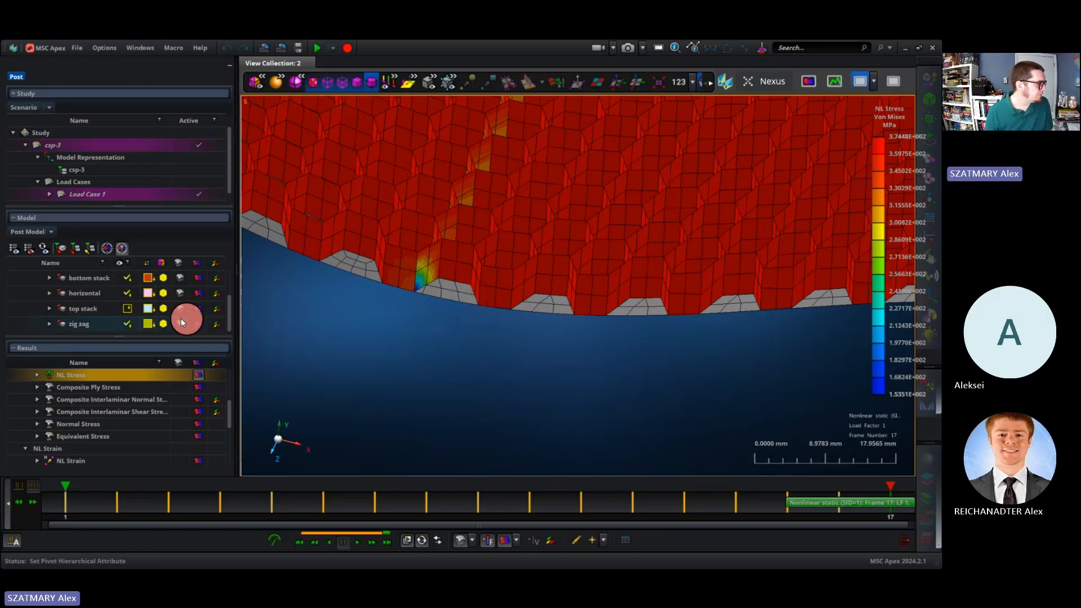
mouse_move(129, 310)
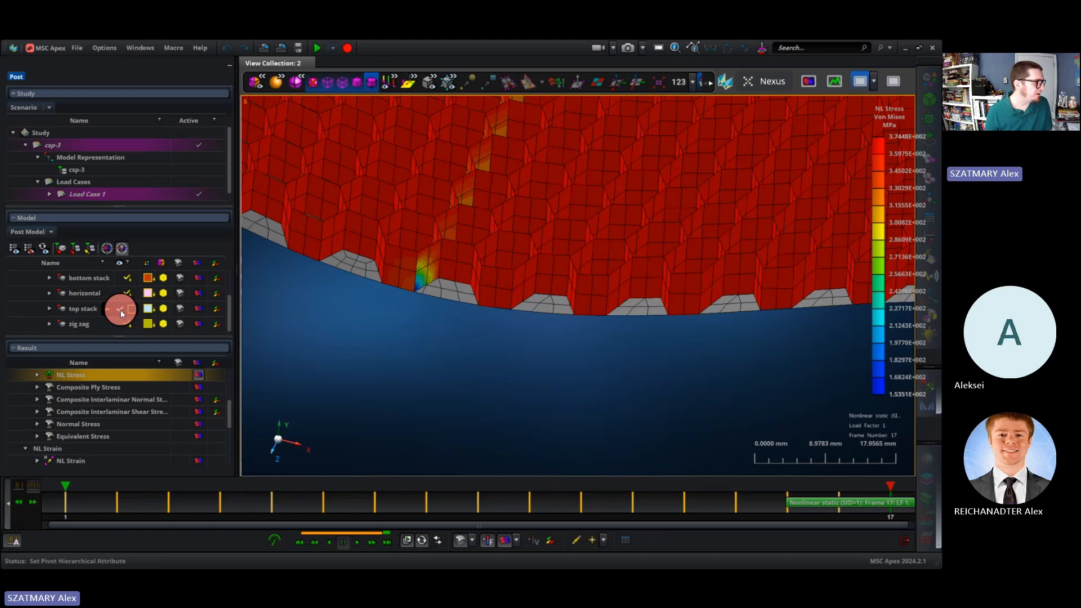
click(119, 310)
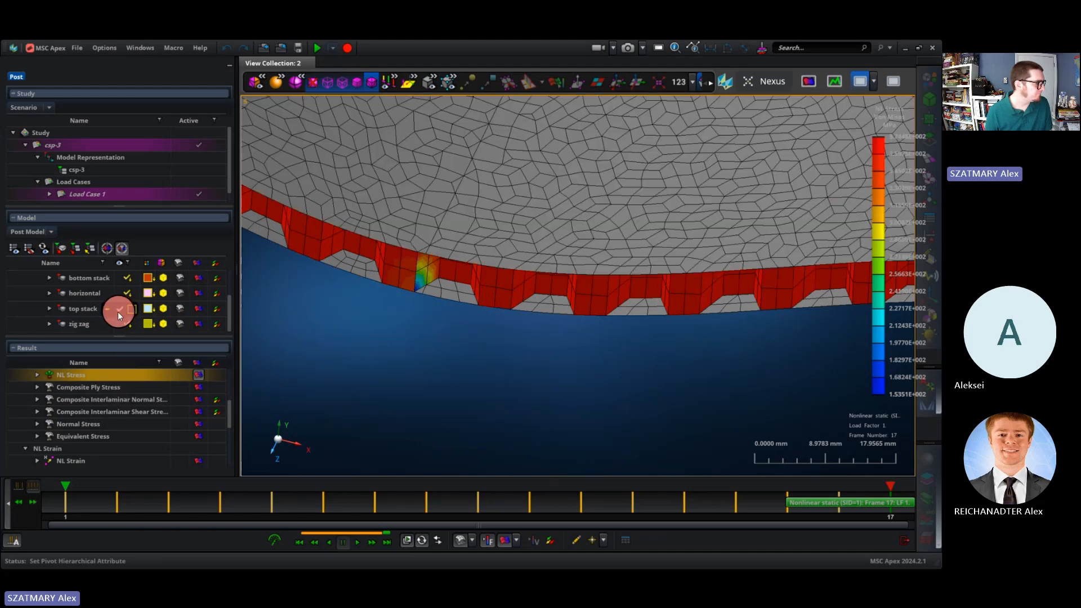
click(197, 388)
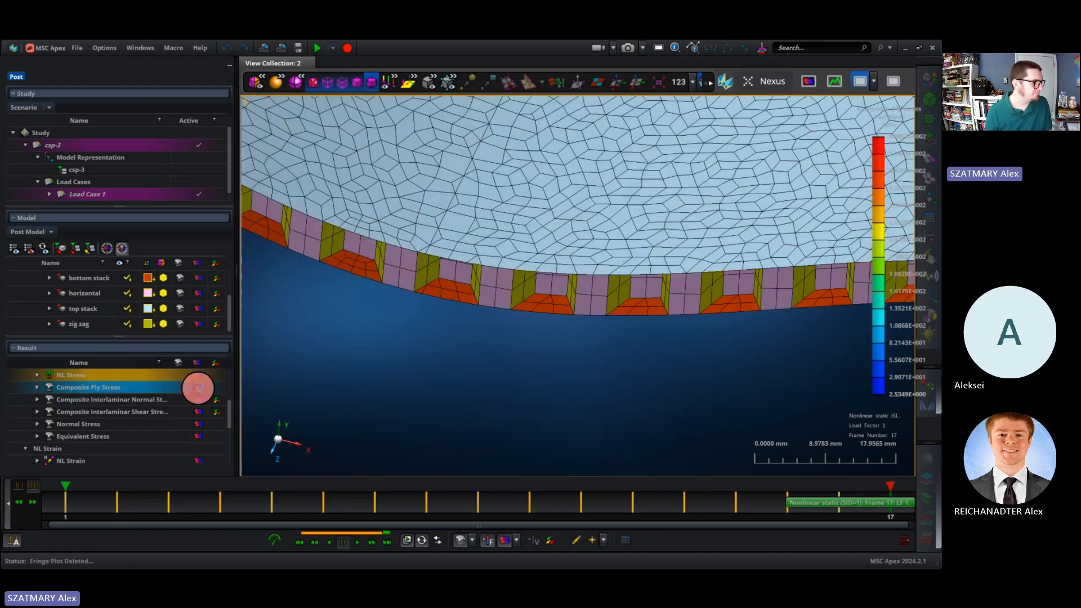
mouse_move(838, 182)
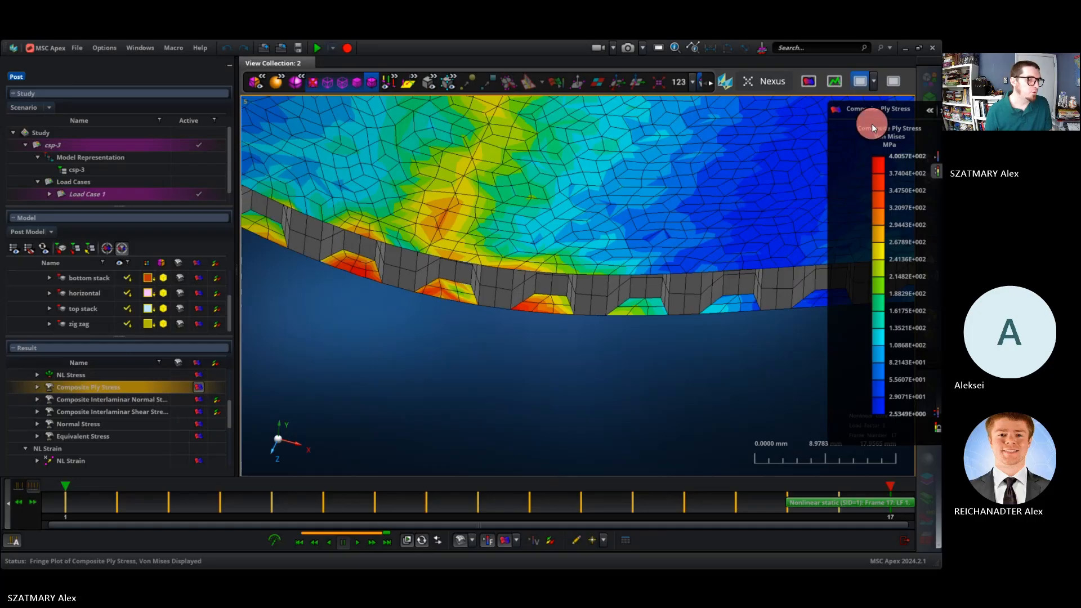
Expand the Composite Ply Stress fringe settings and set the derivation to Max Principal for Layer 1.
drag(875, 110, 806, 110)
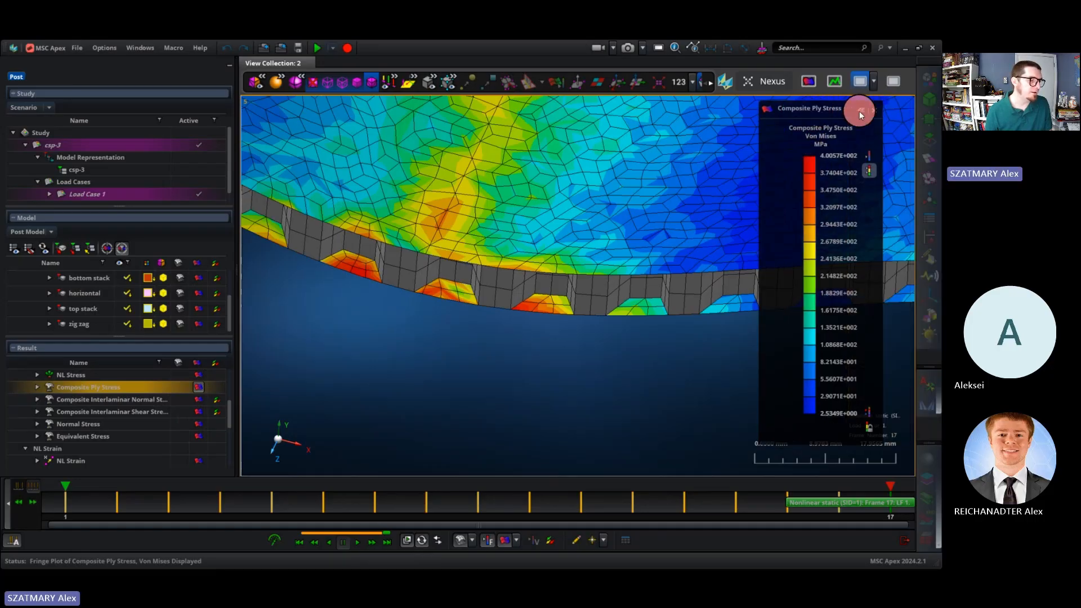
click(859, 111)
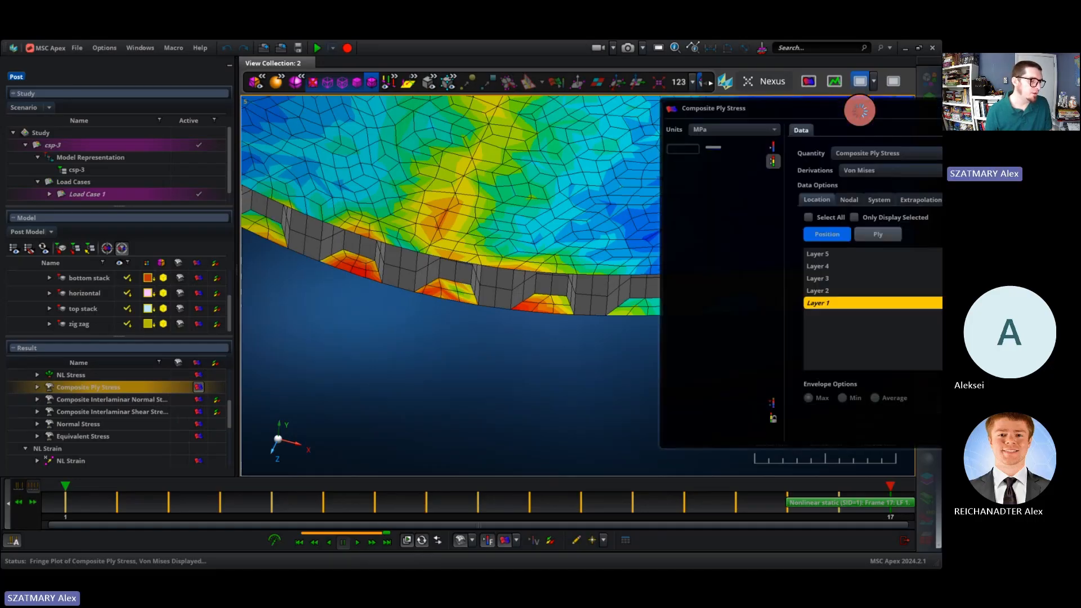
drag(833, 106, 709, 120)
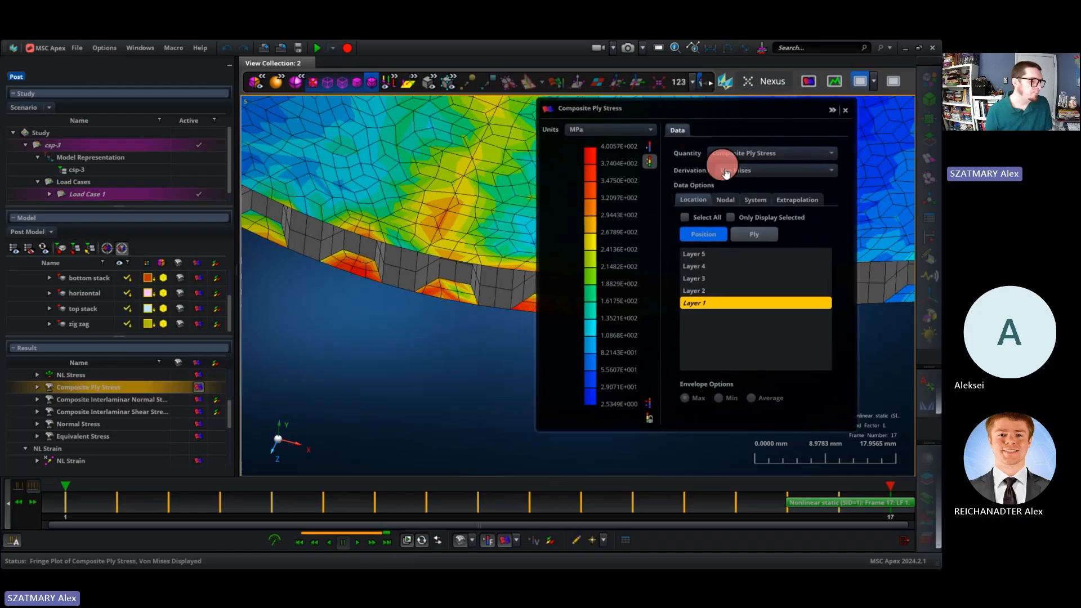
click(782, 175)
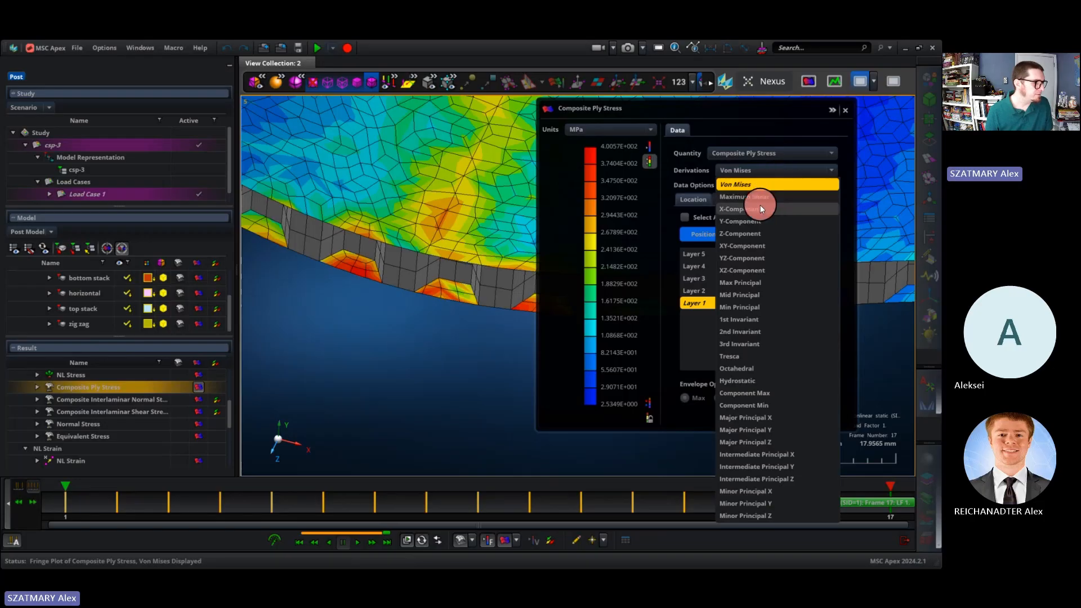
click(744, 282)
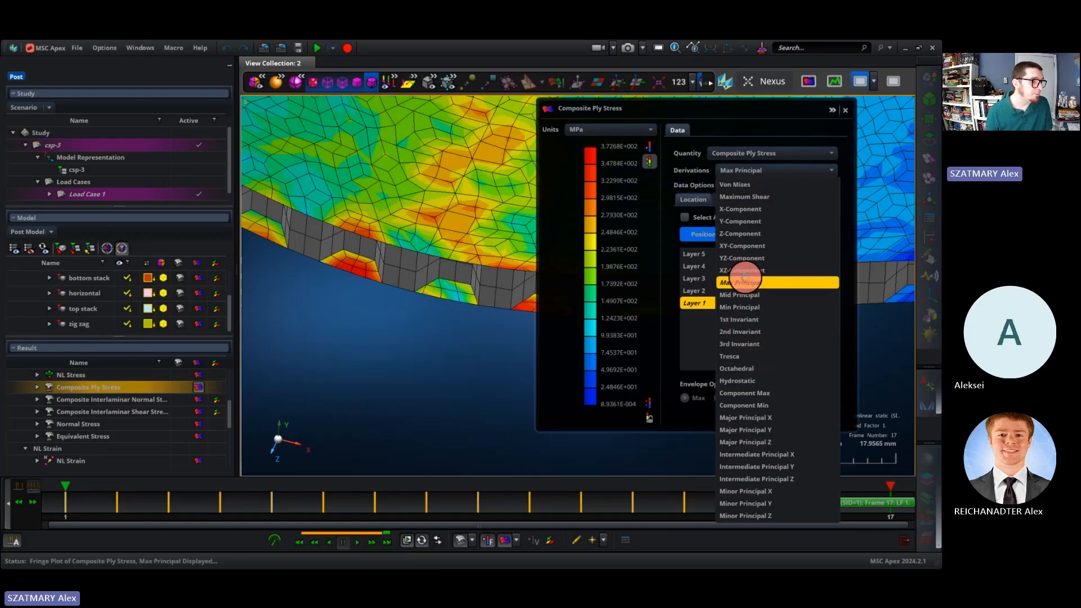
click(698, 331)
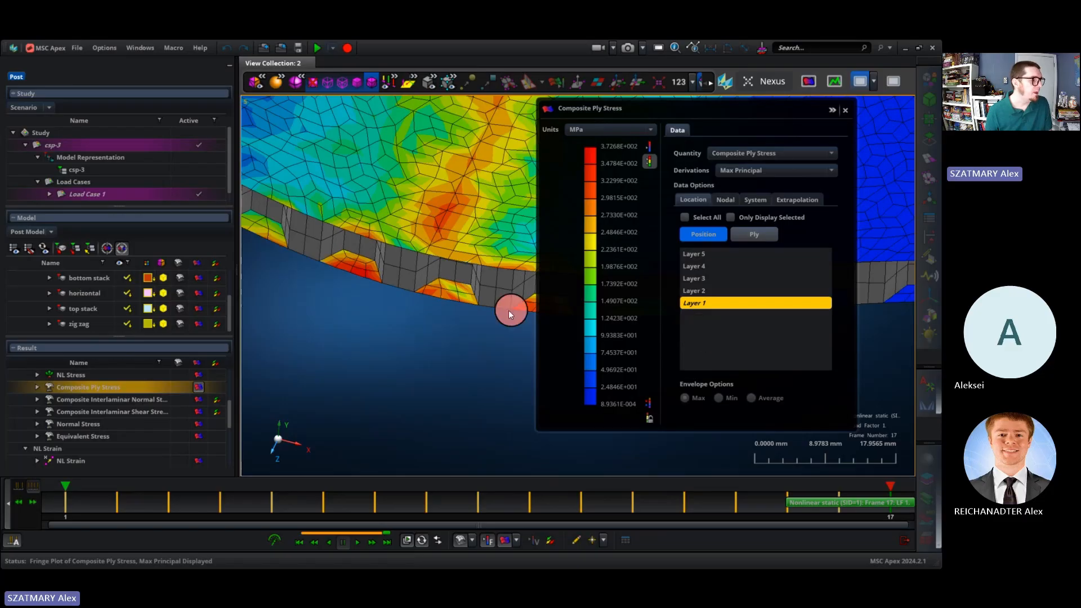
Step the Max Principal Composite Ply Stress fringe through Layers 2, 3, 4 and 5.
click(697, 291)
click(697, 278)
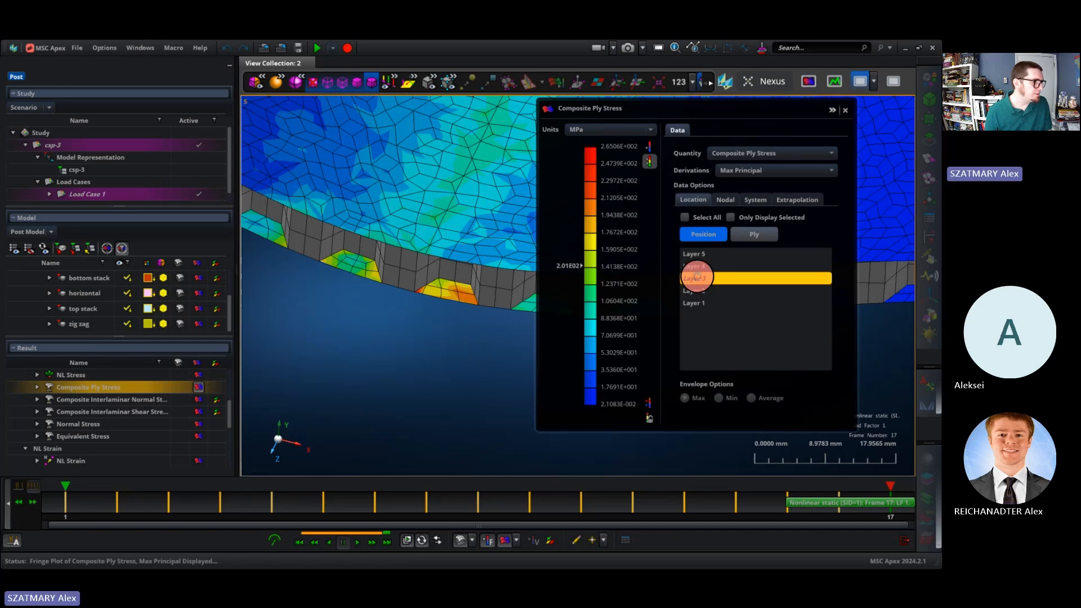
click(698, 266)
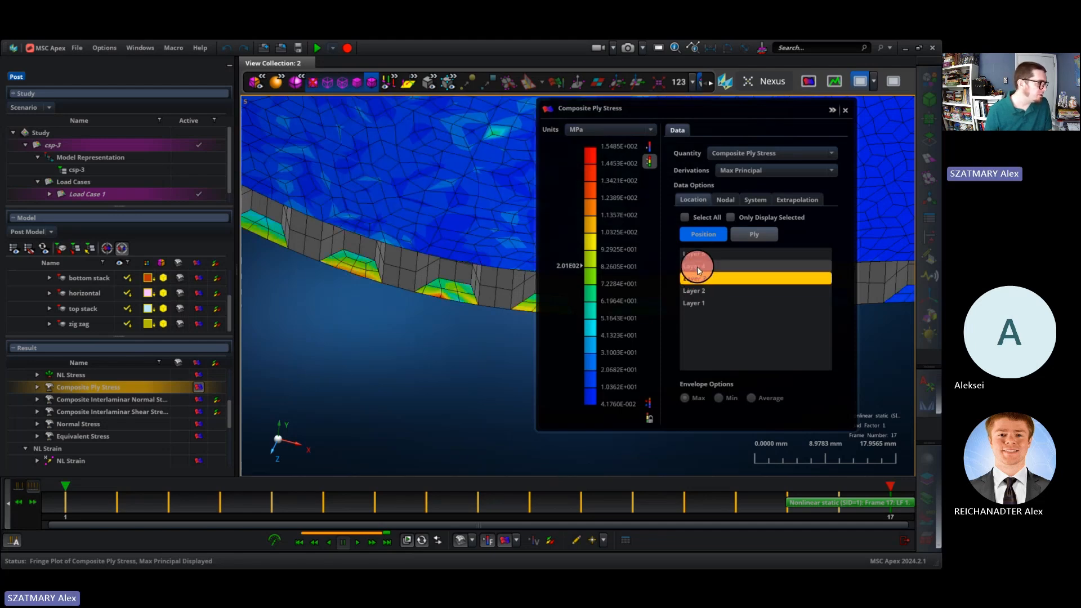
click(694, 266)
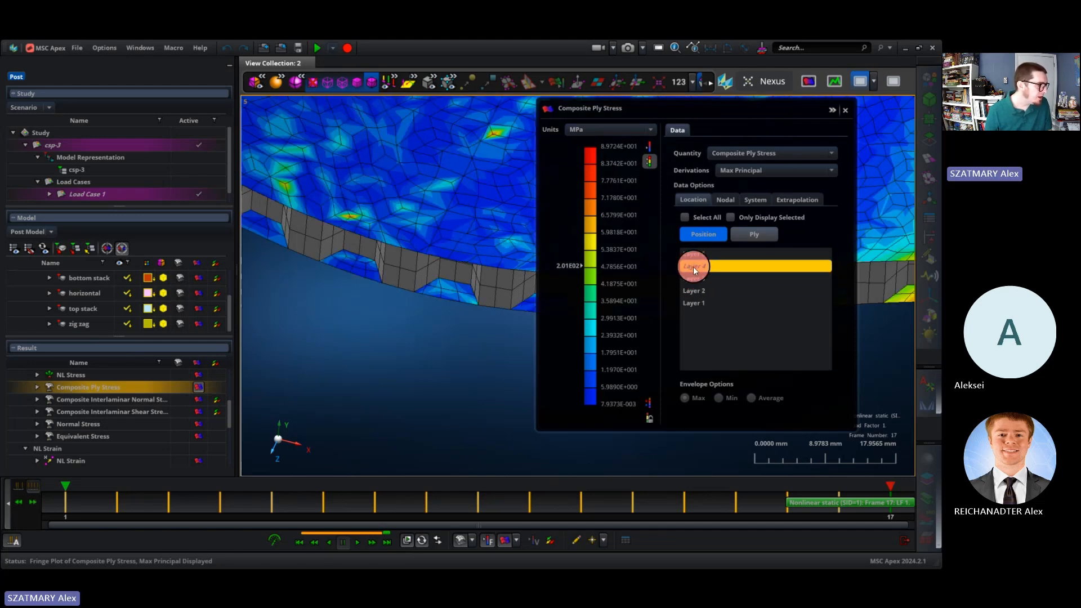
click(697, 254)
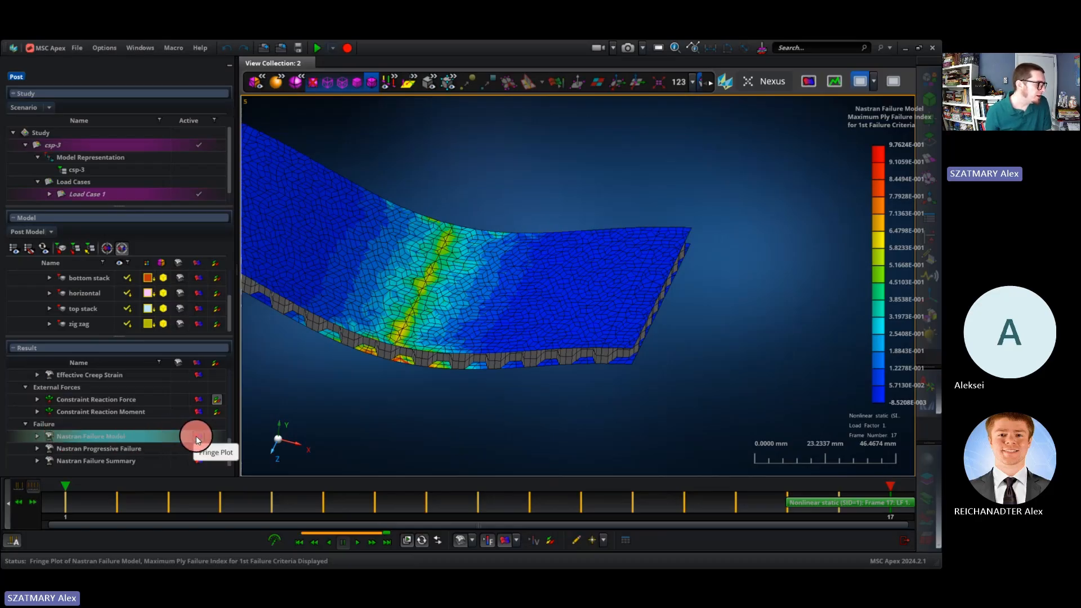
Reposition the Nastran Failure Model legend and examine the Maximum Ply Failure Index fringe on the panel's underside.
mouse_move(884, 150)
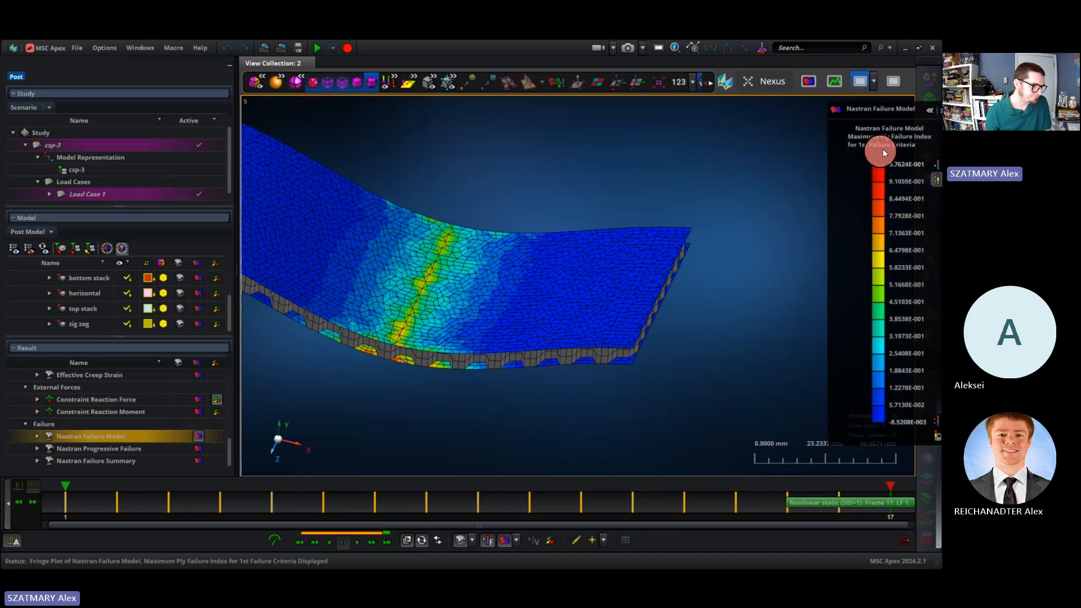
drag(872, 109, 816, 141)
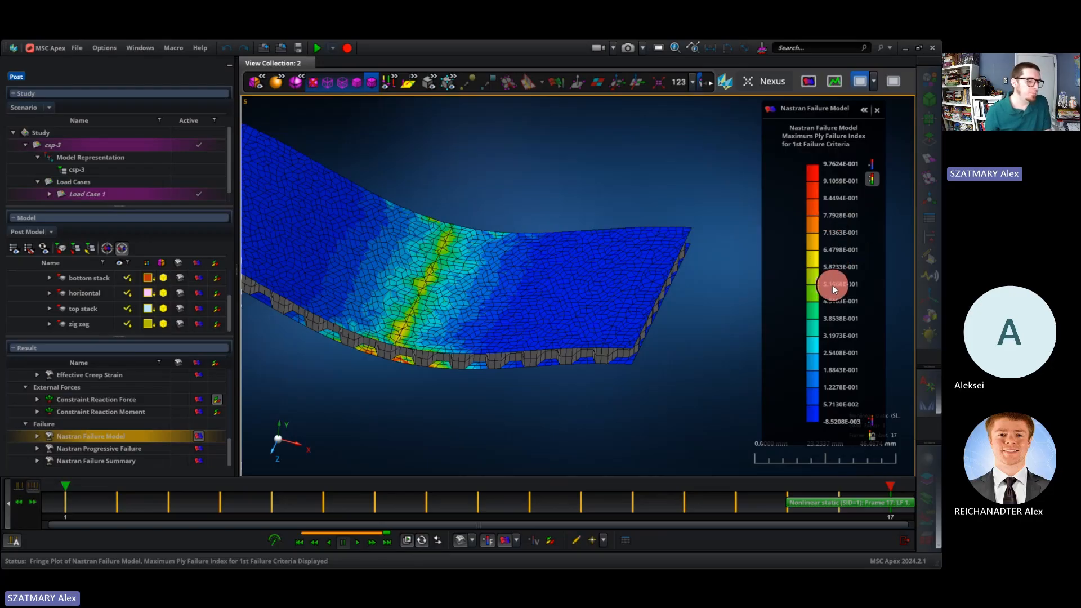
mouse_move(833, 286)
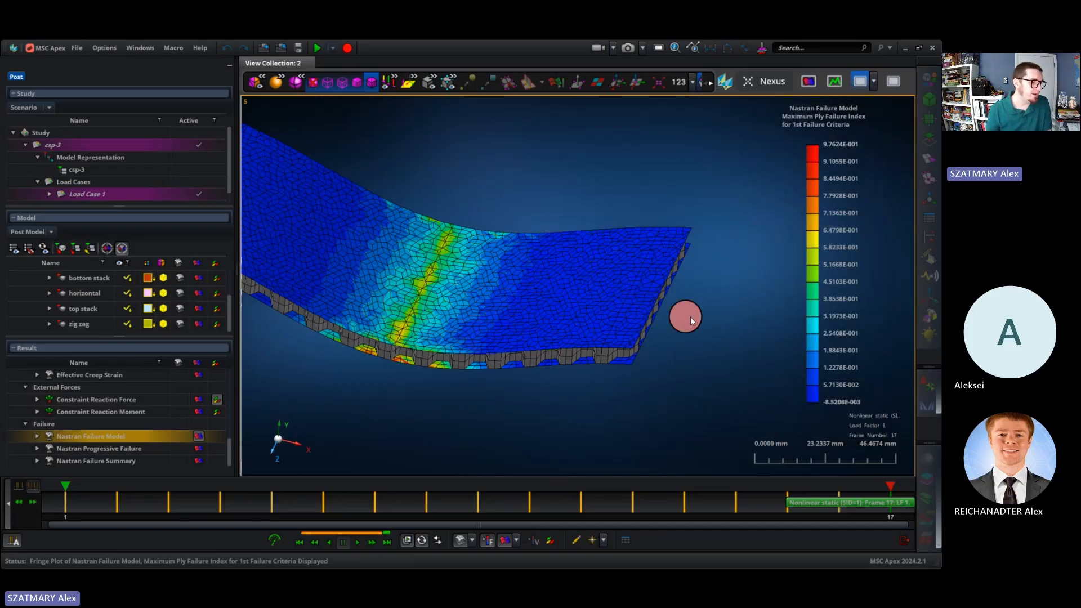
middle_drag(699, 316, 718, 287)
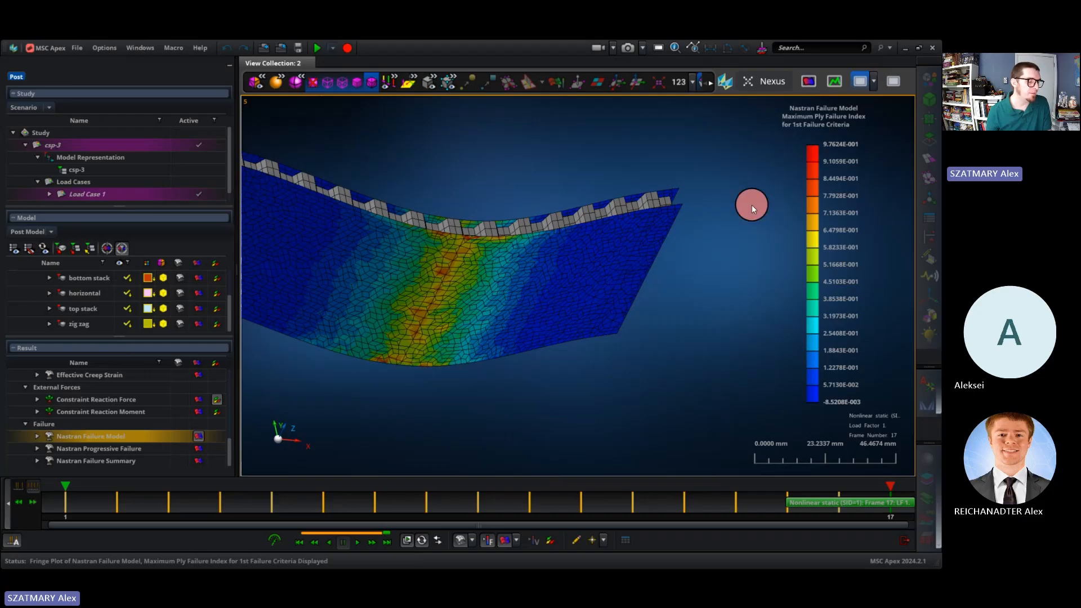
mouse_move(789, 154)
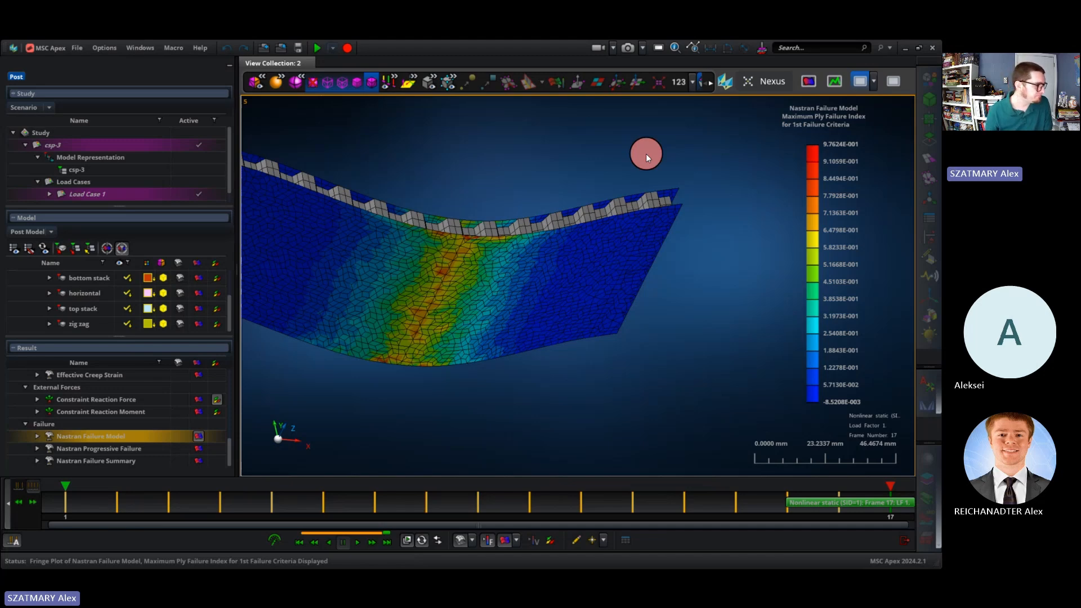
Add a vector plot of the Constraint Reaction Force and move its legend further into the view.
click(217, 399)
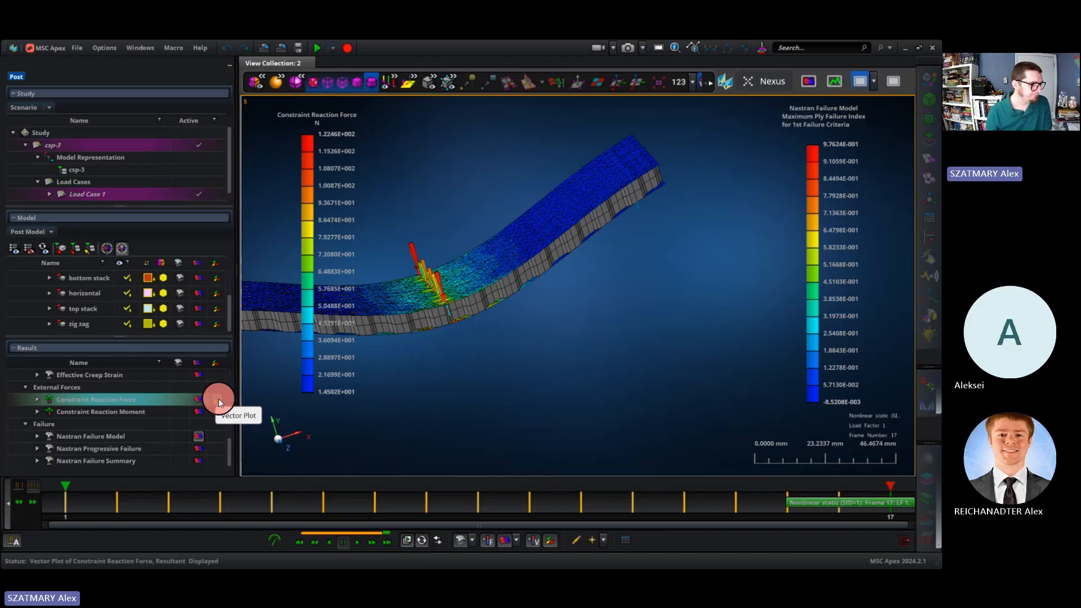
click(219, 400)
drag(321, 111, 371, 98)
Add a chart view beside the model and select the nodes at the reaction force vectors at the panel's middle as plot targets.
click(289, 449)
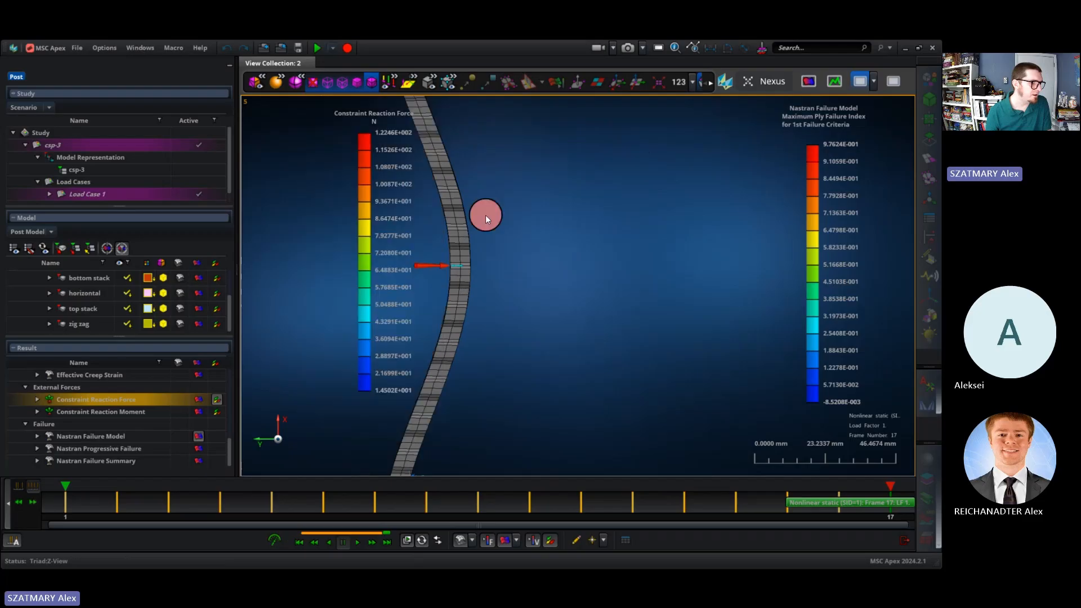
scroll(448, 281, down, 2)
scroll(484, 266, down, 2)
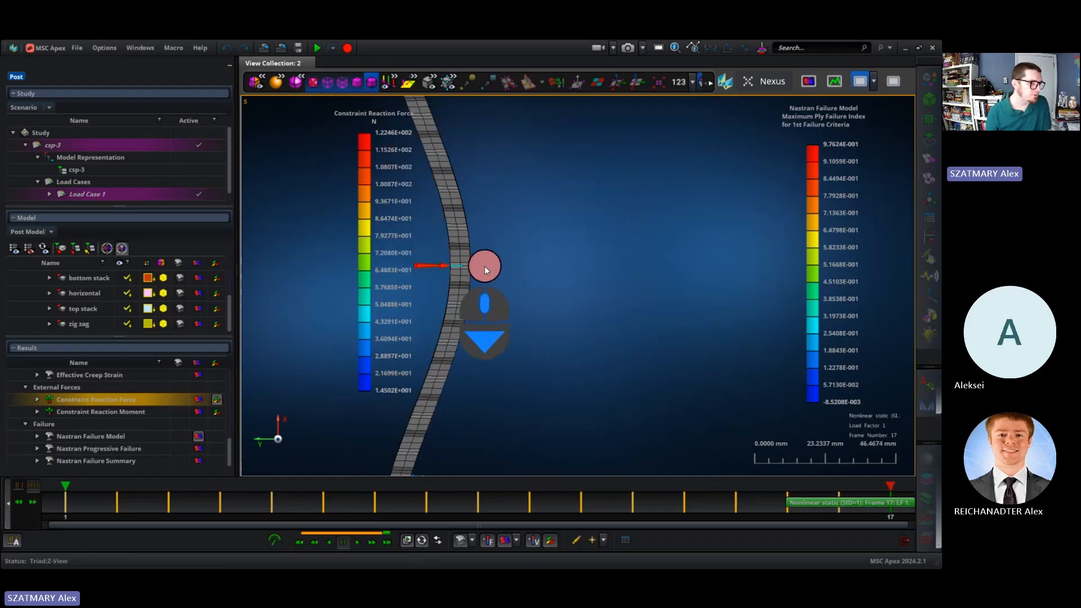
scroll(499, 266, down, 4)
right_drag(499, 266, 869, 269)
scroll(629, 257, down, 2)
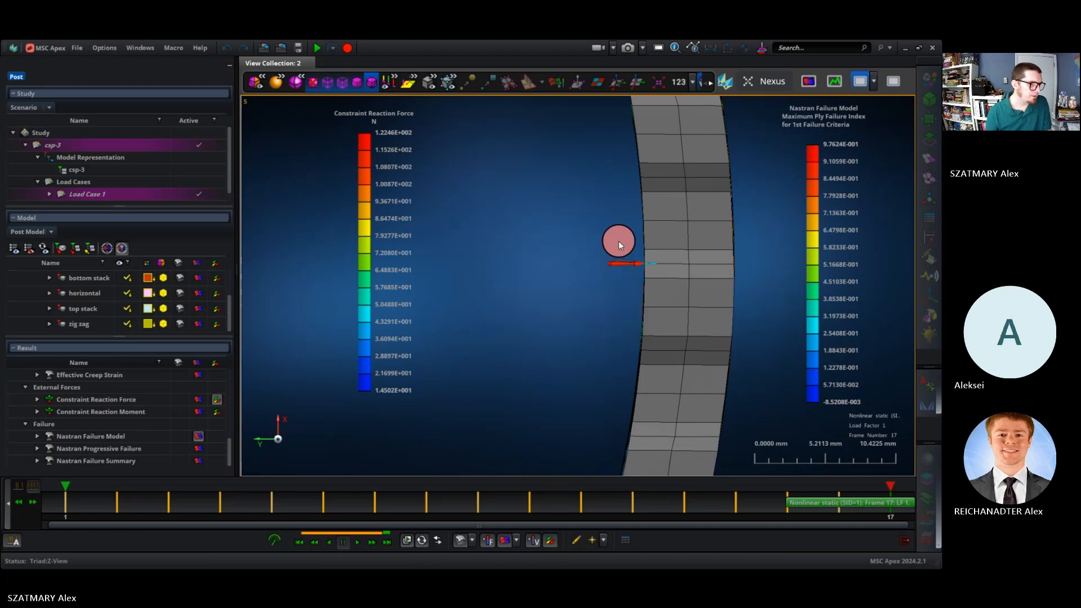
scroll(618, 241, down, 3)
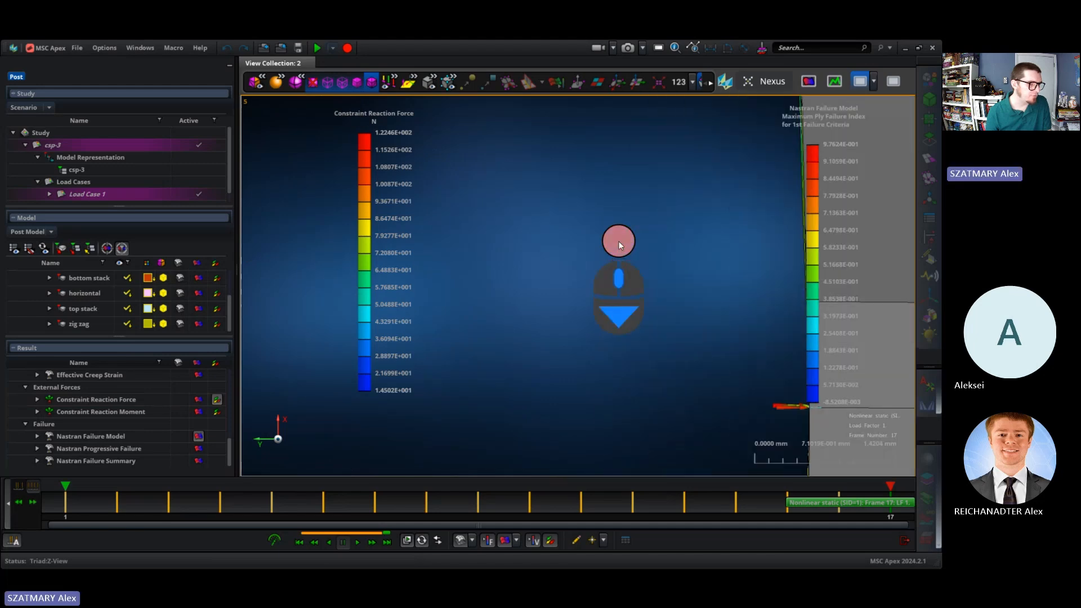
scroll(619, 242, down, 2)
right_drag(678, 345, 629, 292)
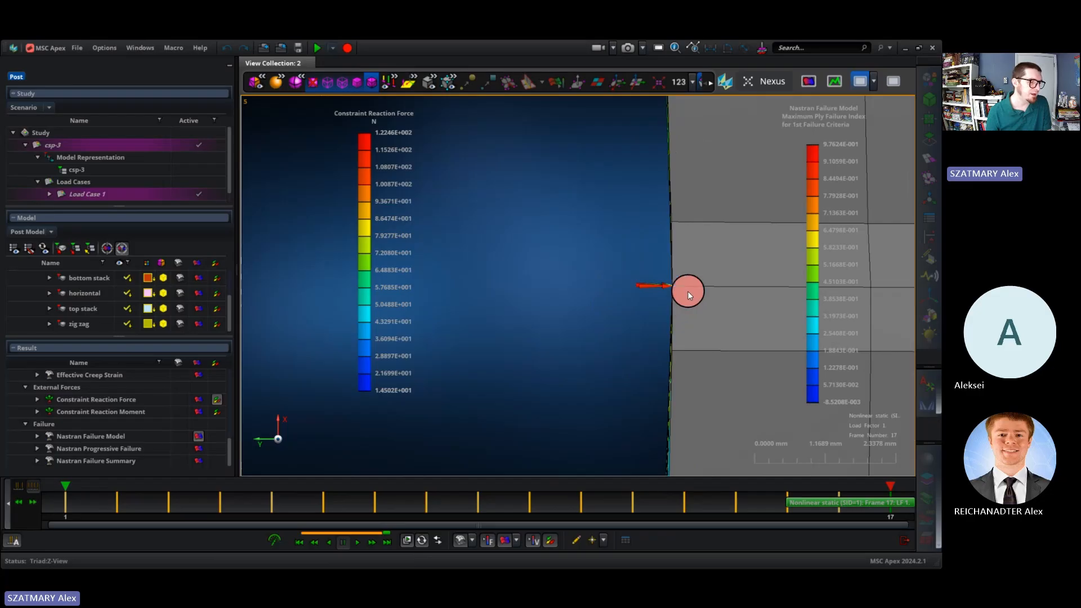
click(837, 84)
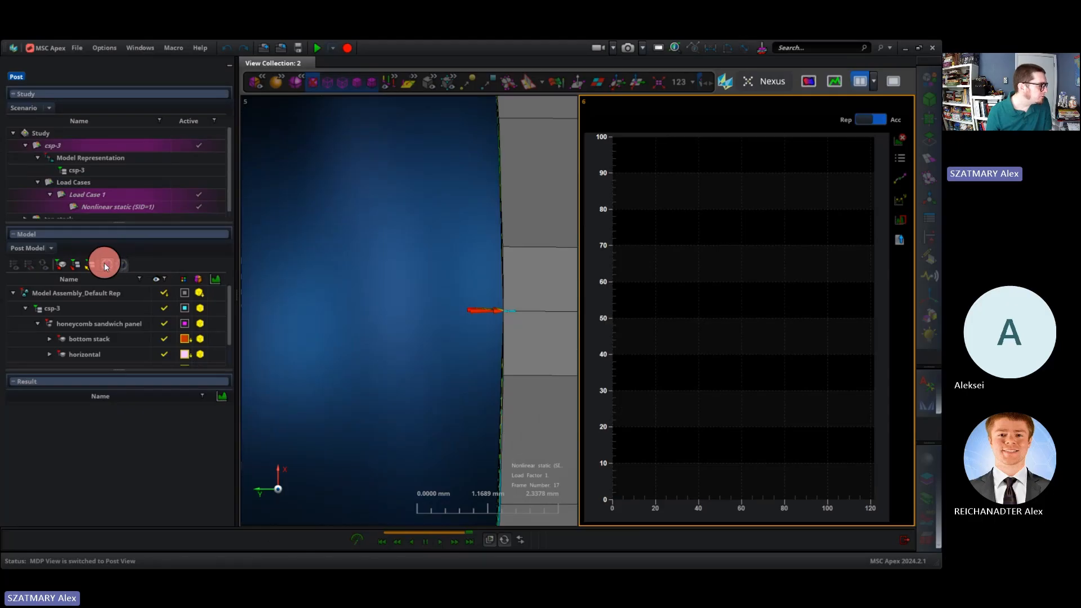
click(106, 266)
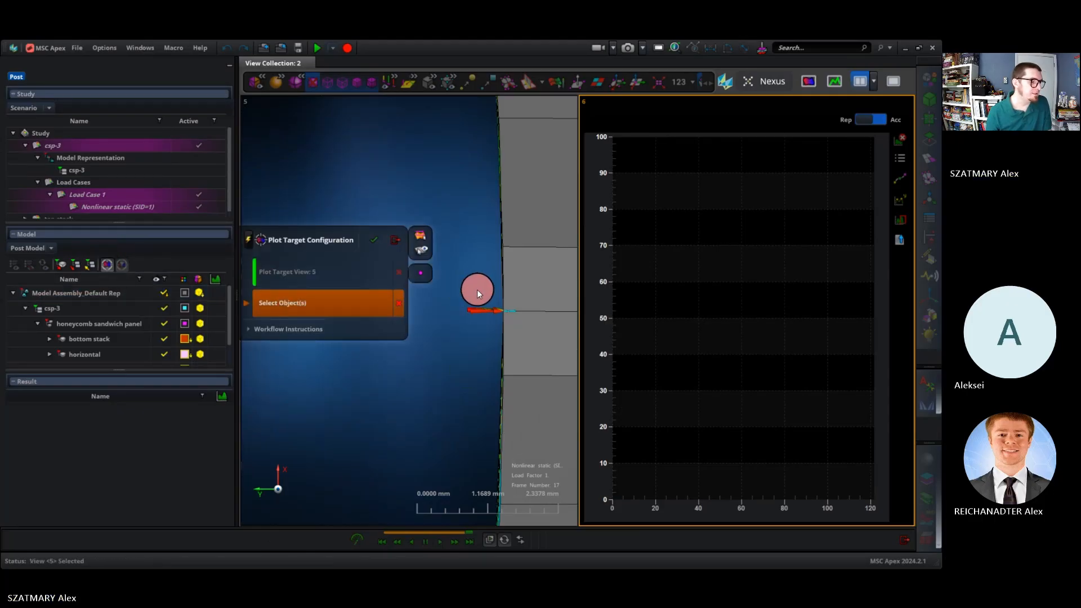
drag(478, 295, 519, 331)
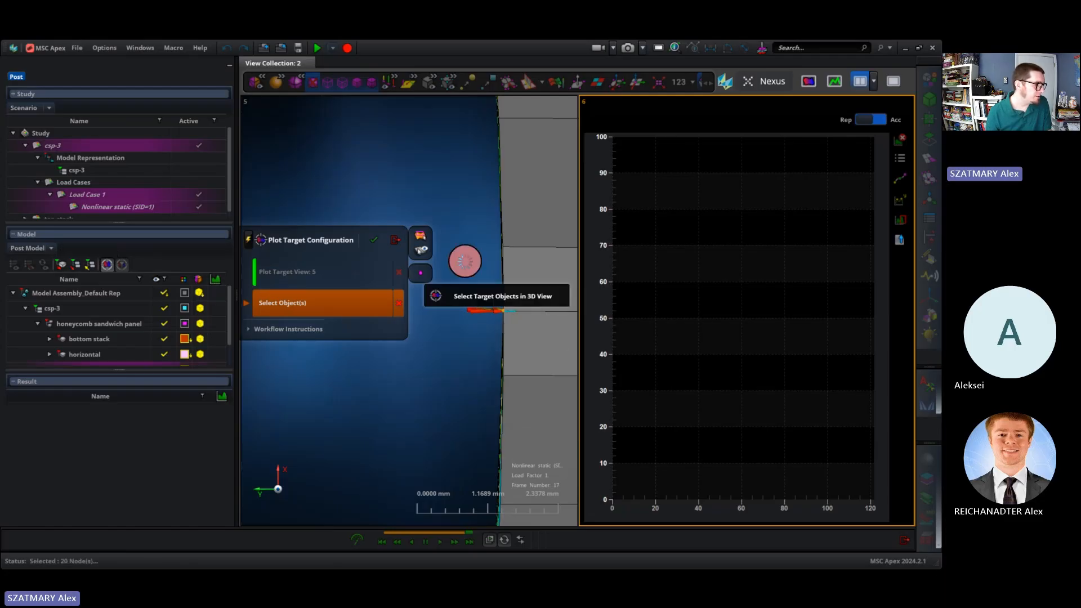
click(390, 457)
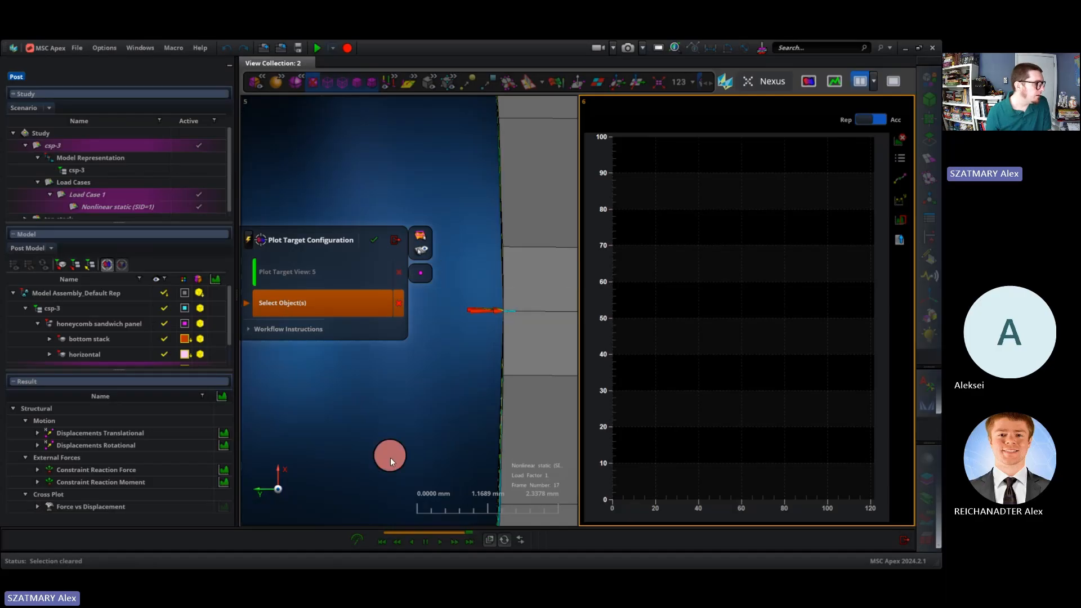
Plot the Constraint Reaction Force and Displacements Translational of the selected nodes against load factor.
click(224, 471)
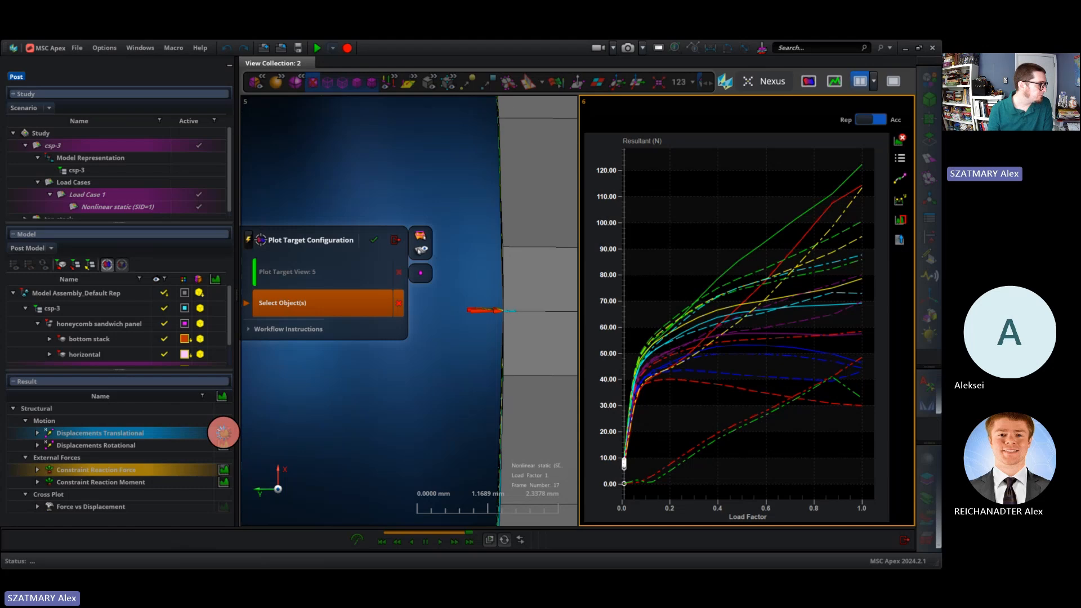
click(224, 433)
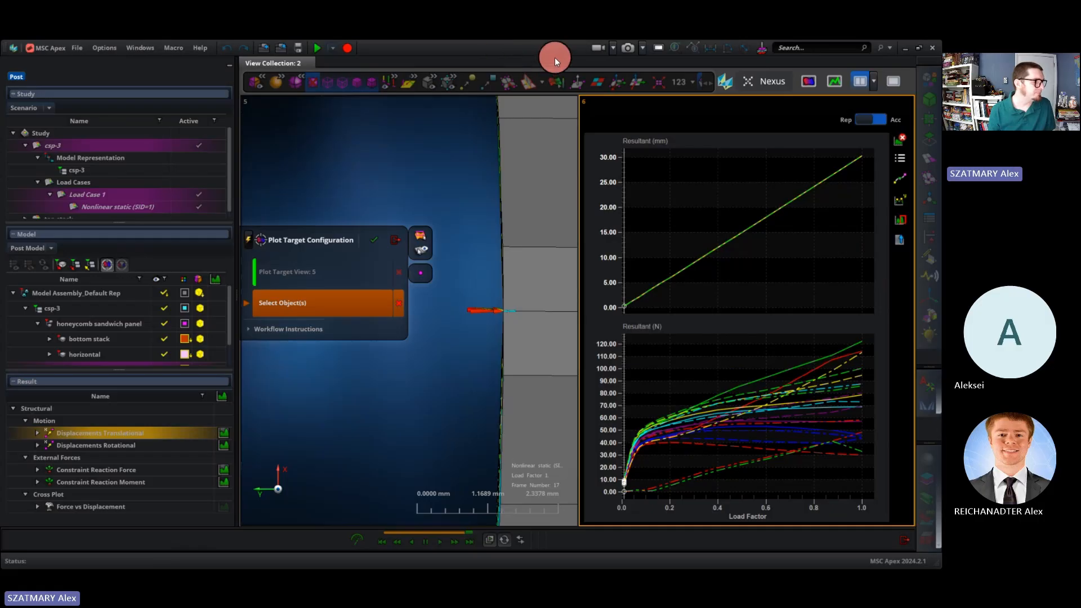
click(654, 56)
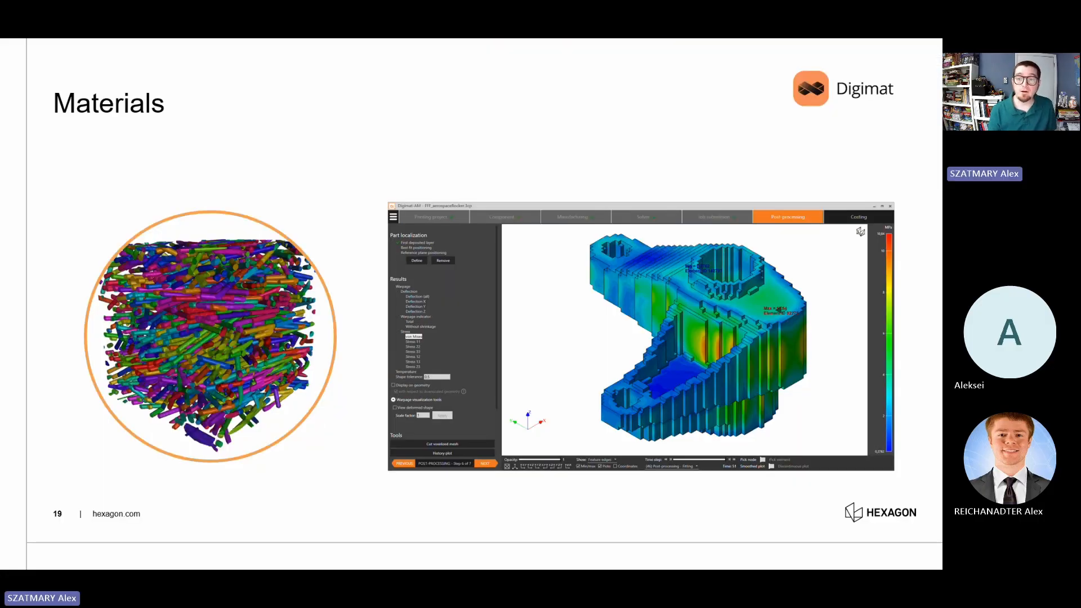